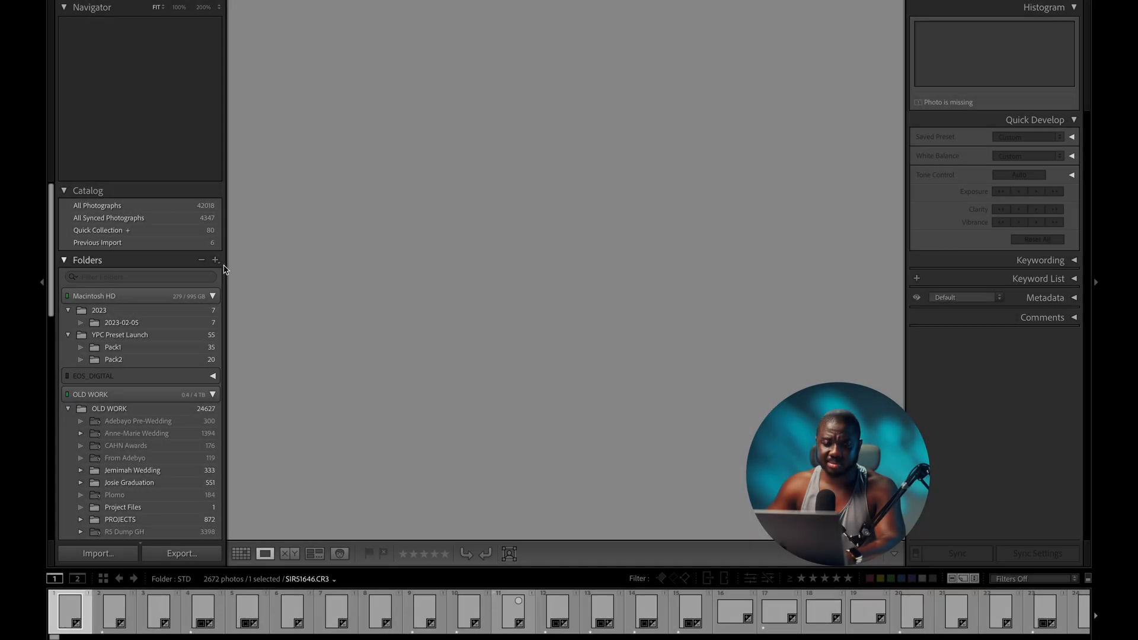
- Add the WEDDINGS/Patriot folder so the import window lists its 1048 photos
click(216, 260)
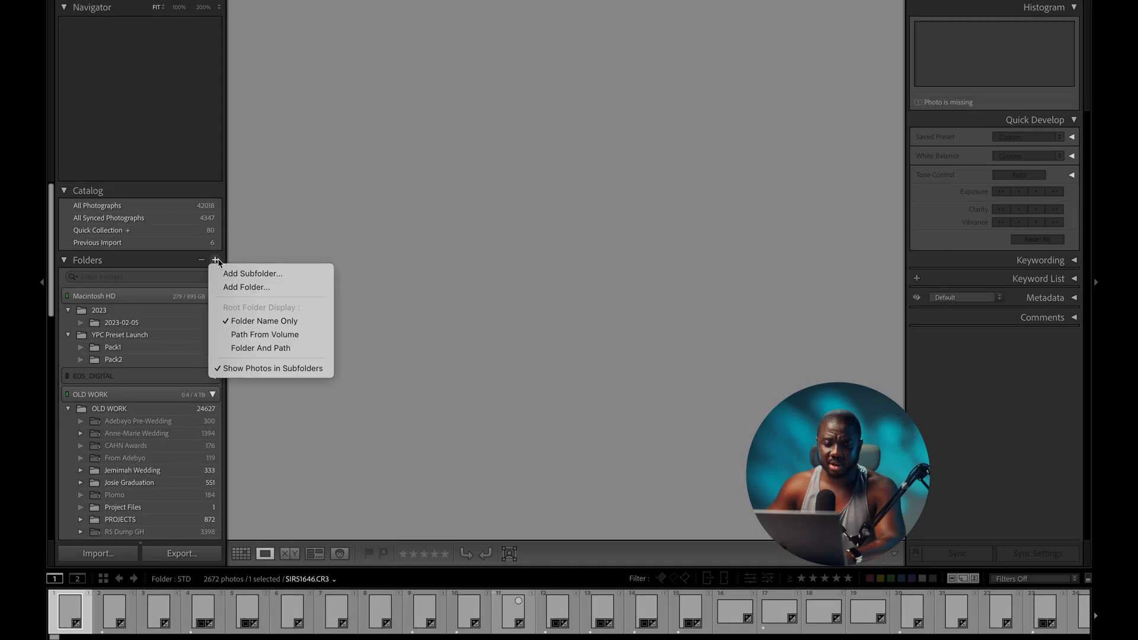
click(249, 287)
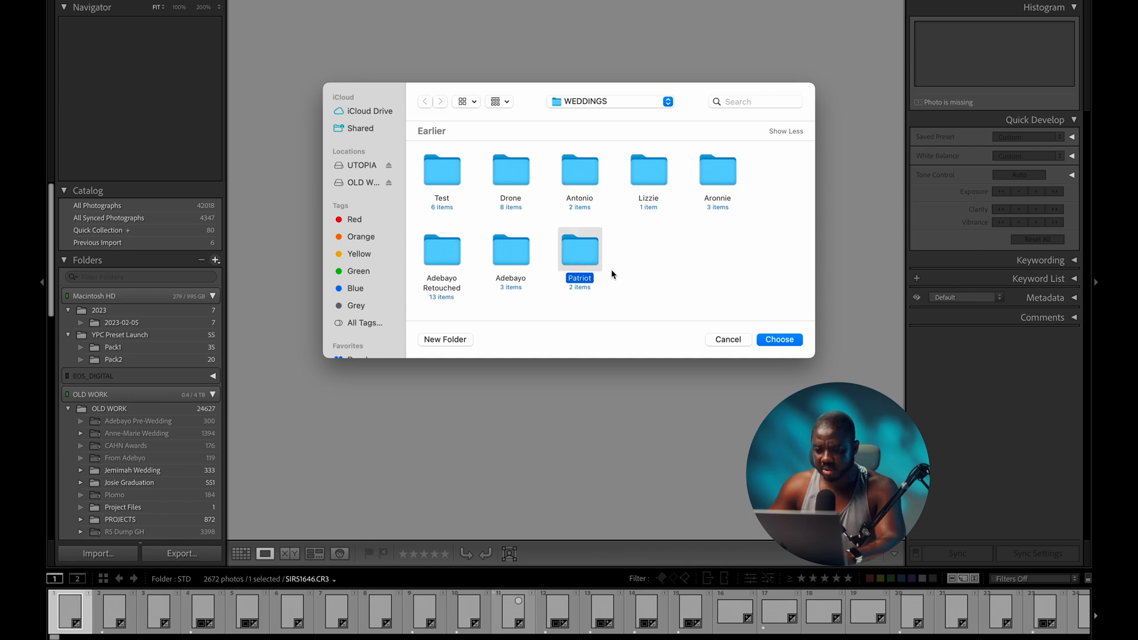
click(788, 337)
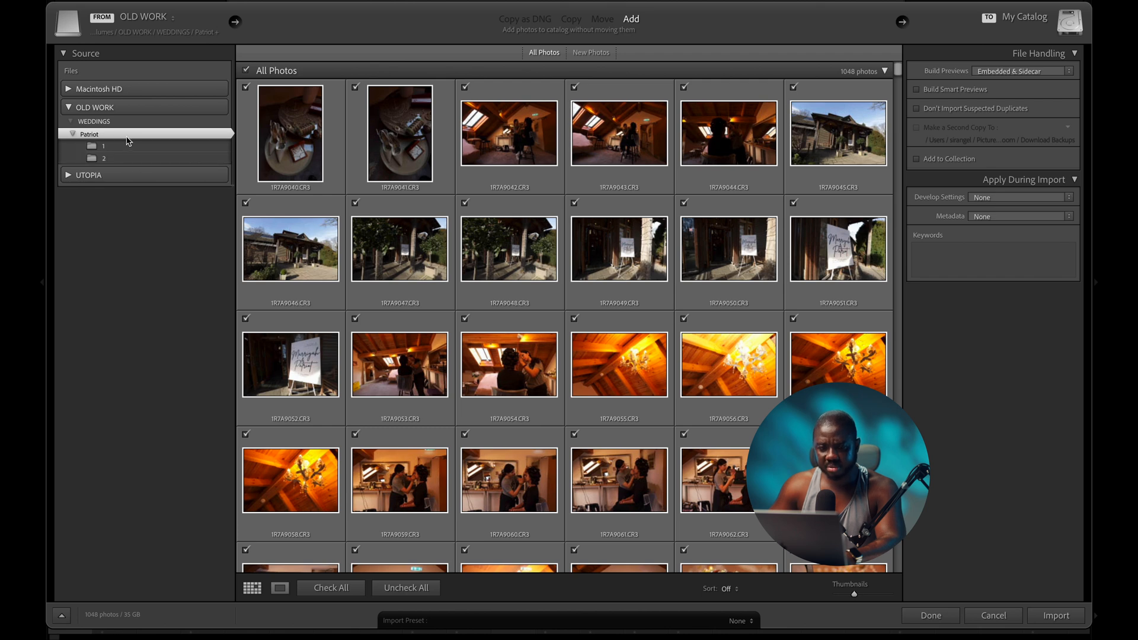
- Reselect the Patriot folder as the source and import all 1048 photos into the catalog
click(104, 135)
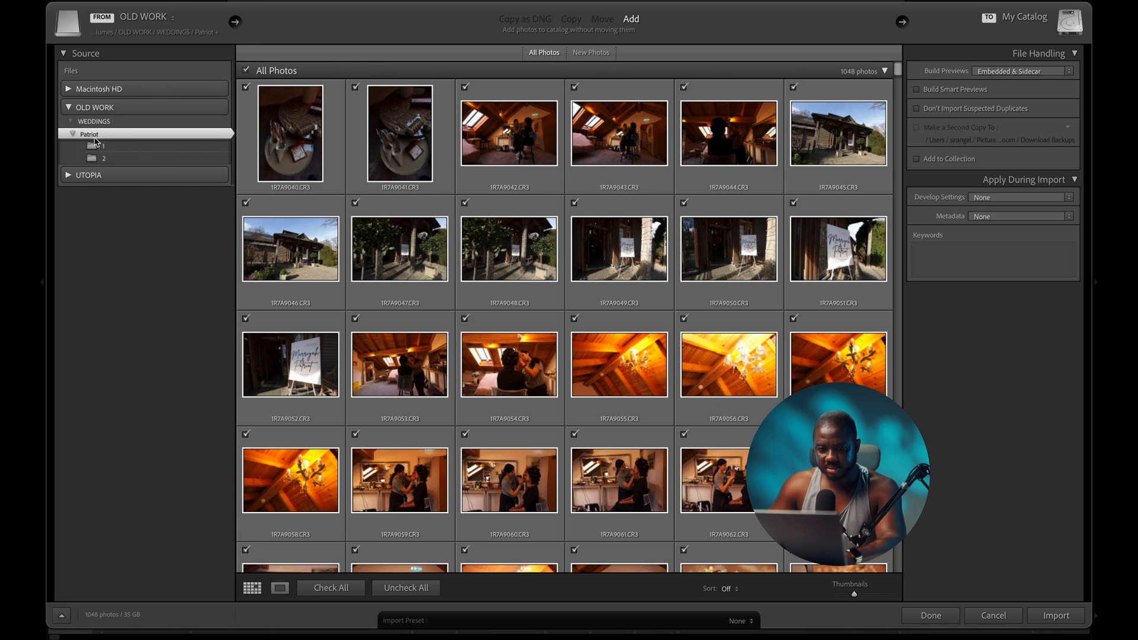
click(1047, 616)
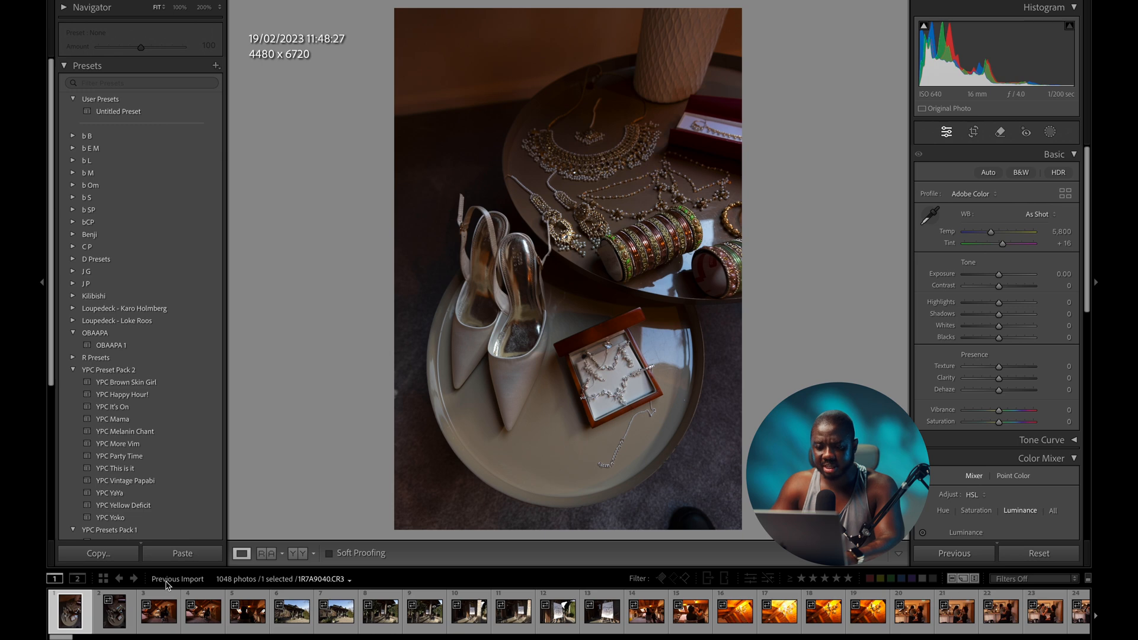
- Give the shoes/jewellery and attic make-up shots one star, the venue exterior and porch two stars
key(1)
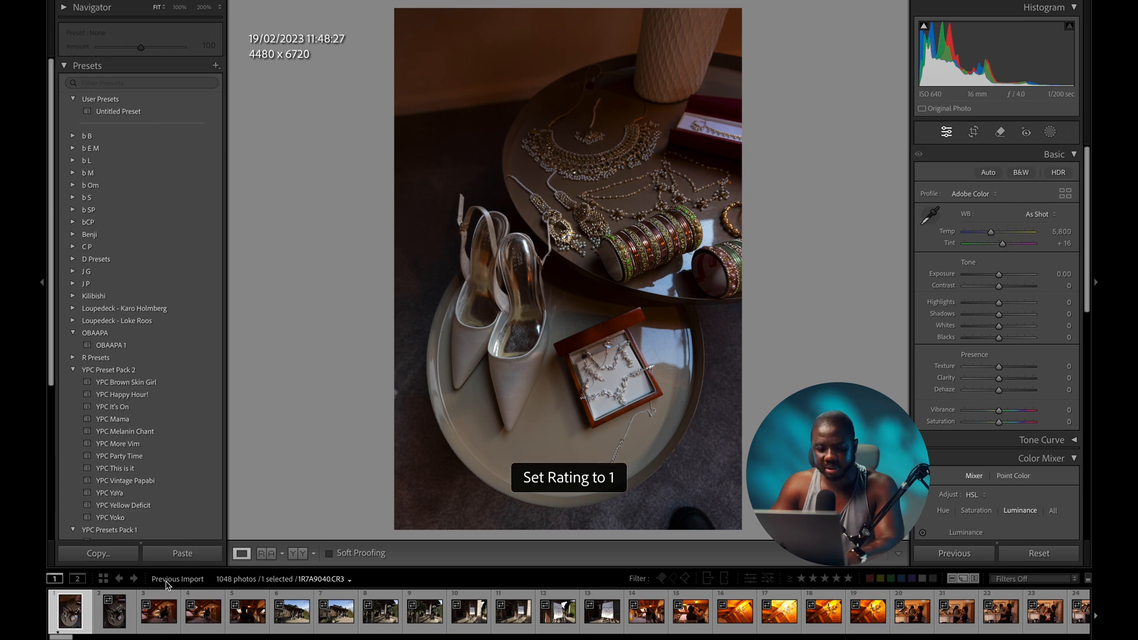
key(Right)
key(Right)
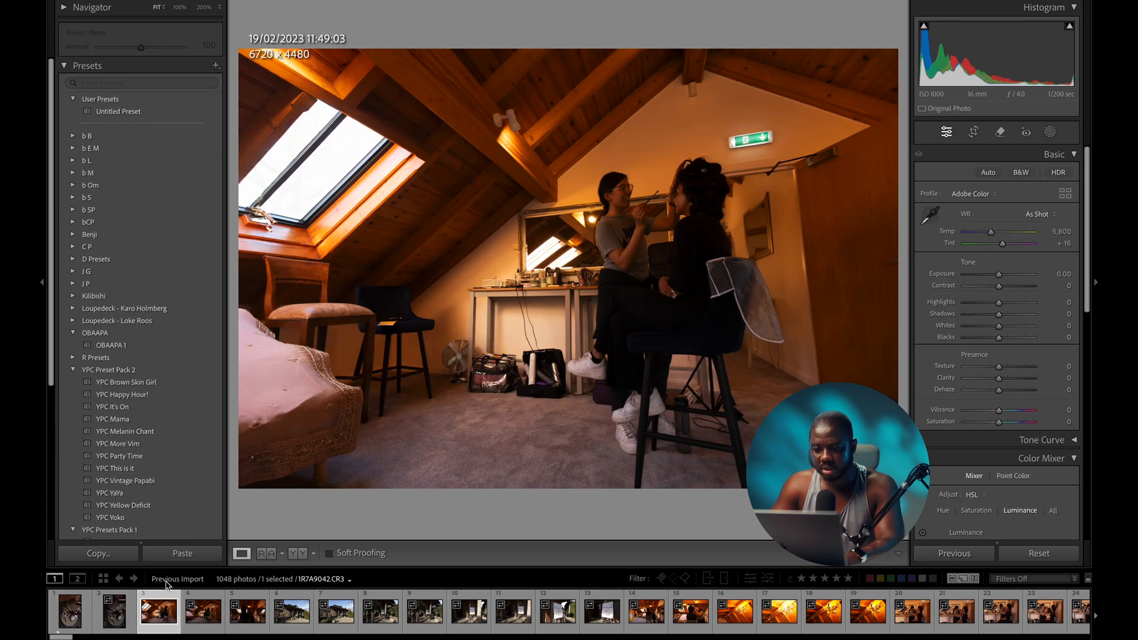
key(Right)
key(Right)
key(Left)
key(Left)
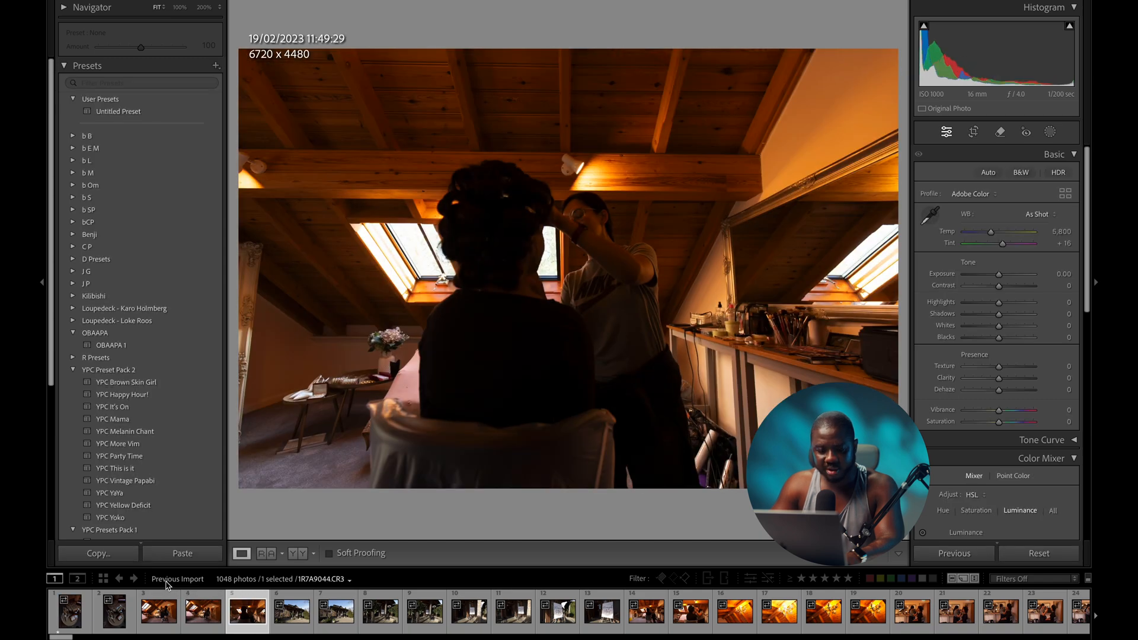
key(Right)
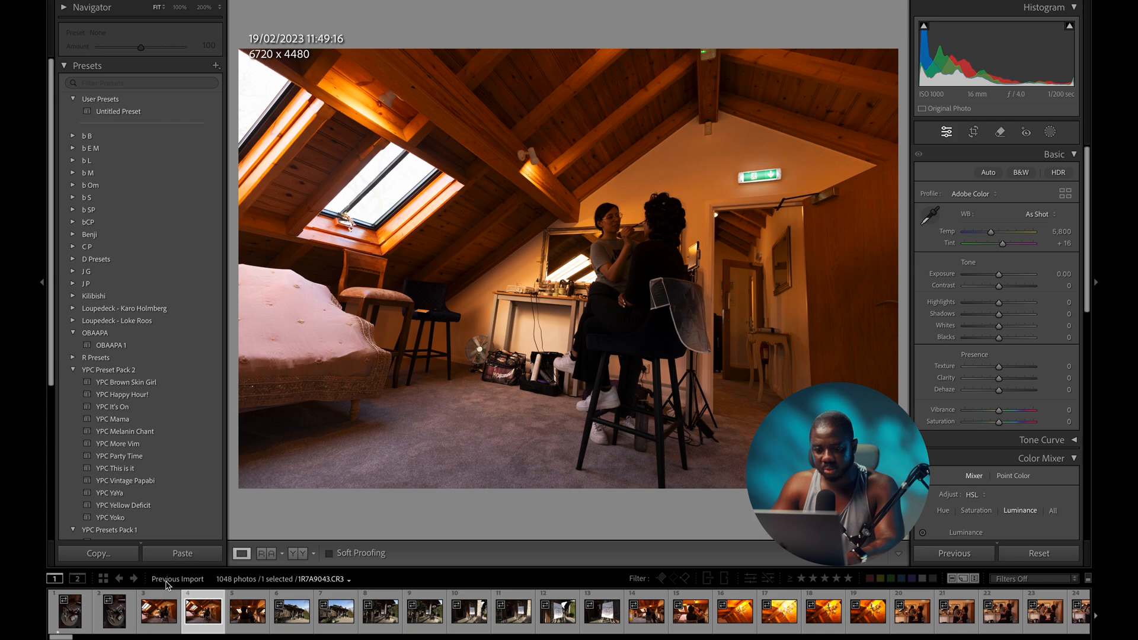
key(Left)
key(Right)
key(1)
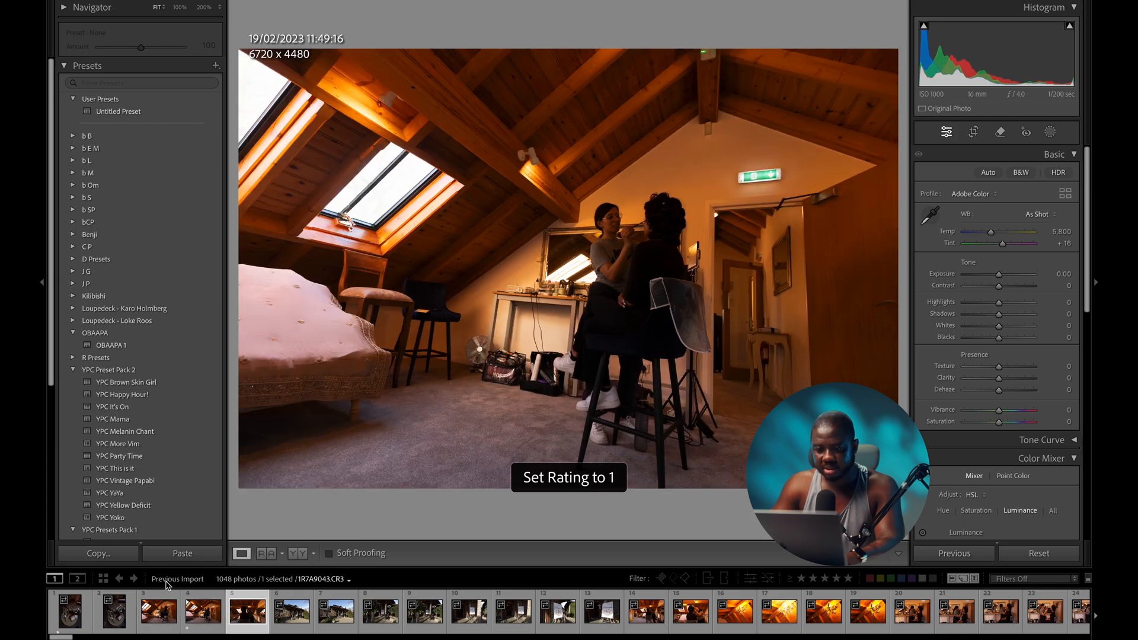
key(1)
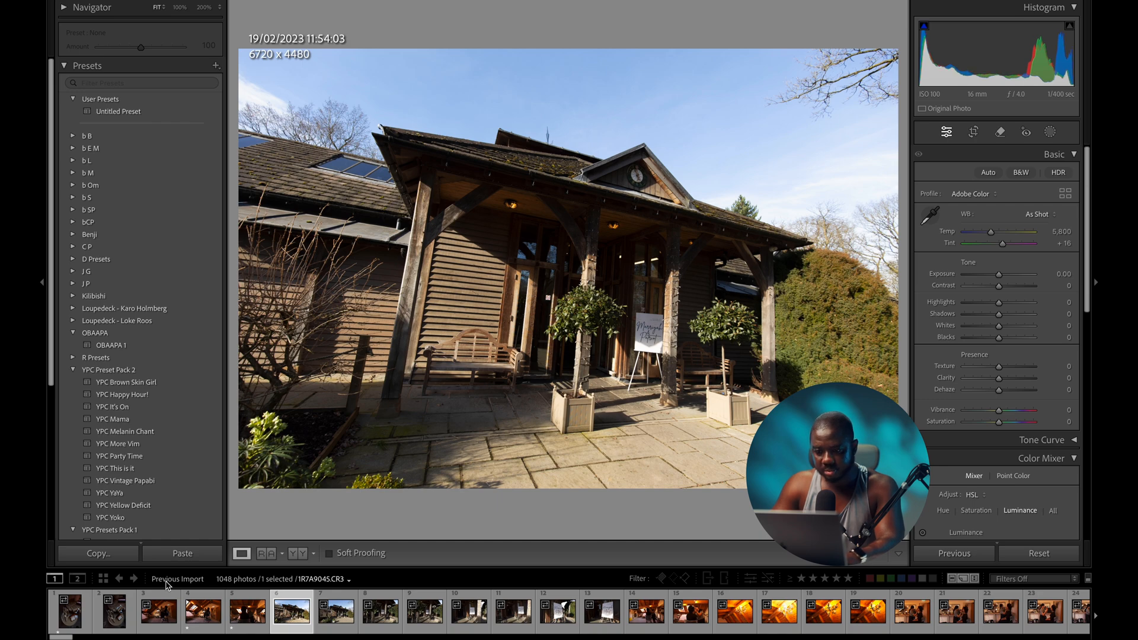
key(Right)
key(2)
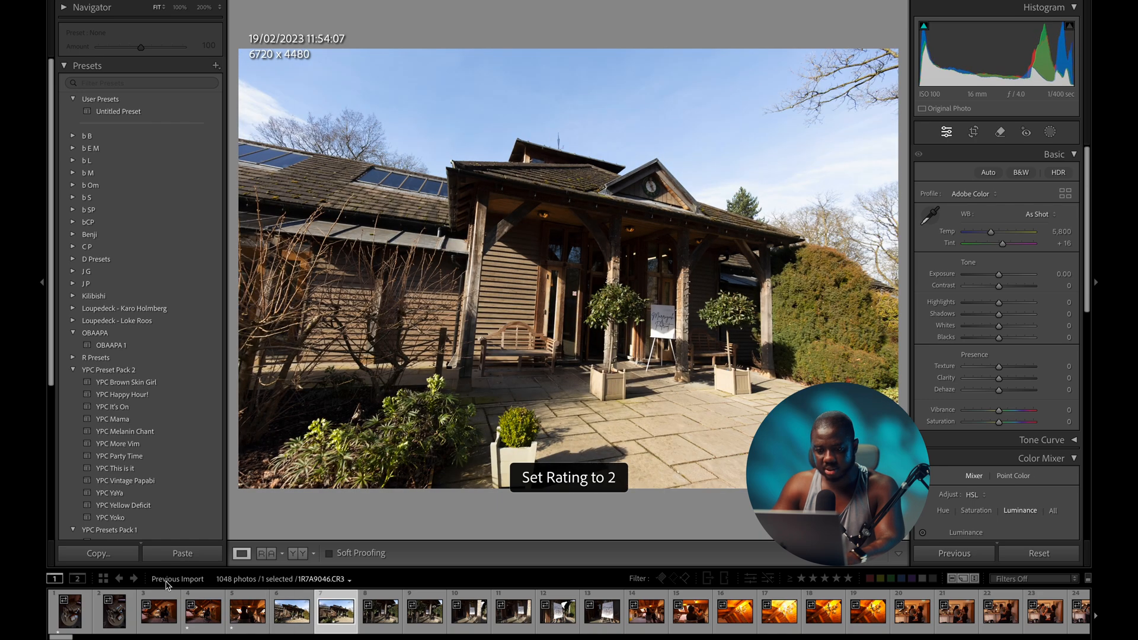
key(Right)
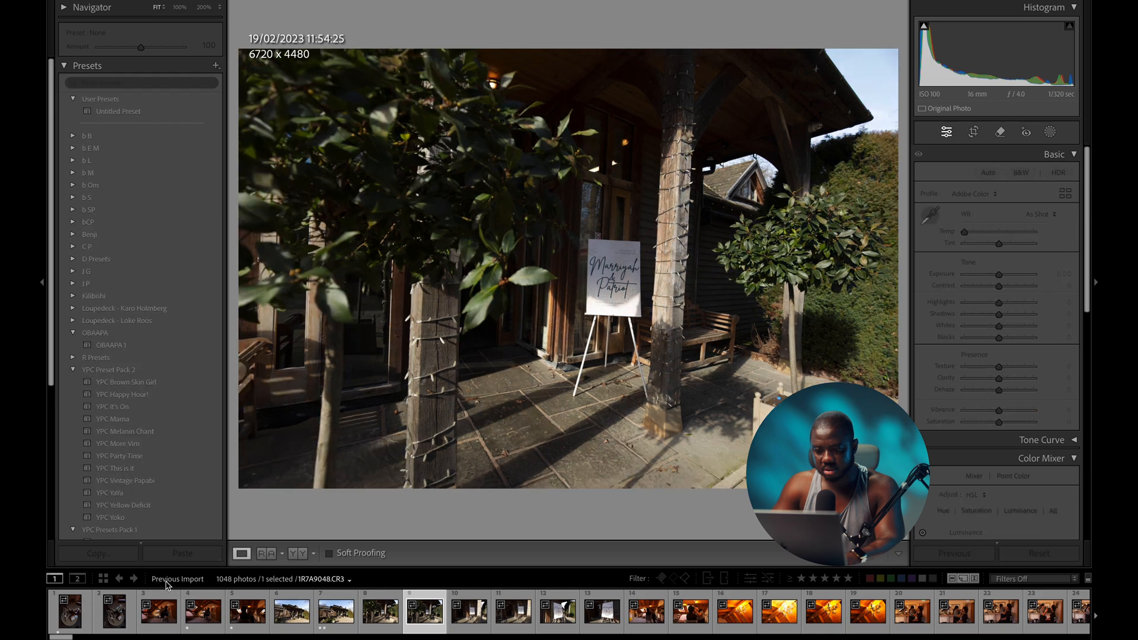
key(Left)
key(2)
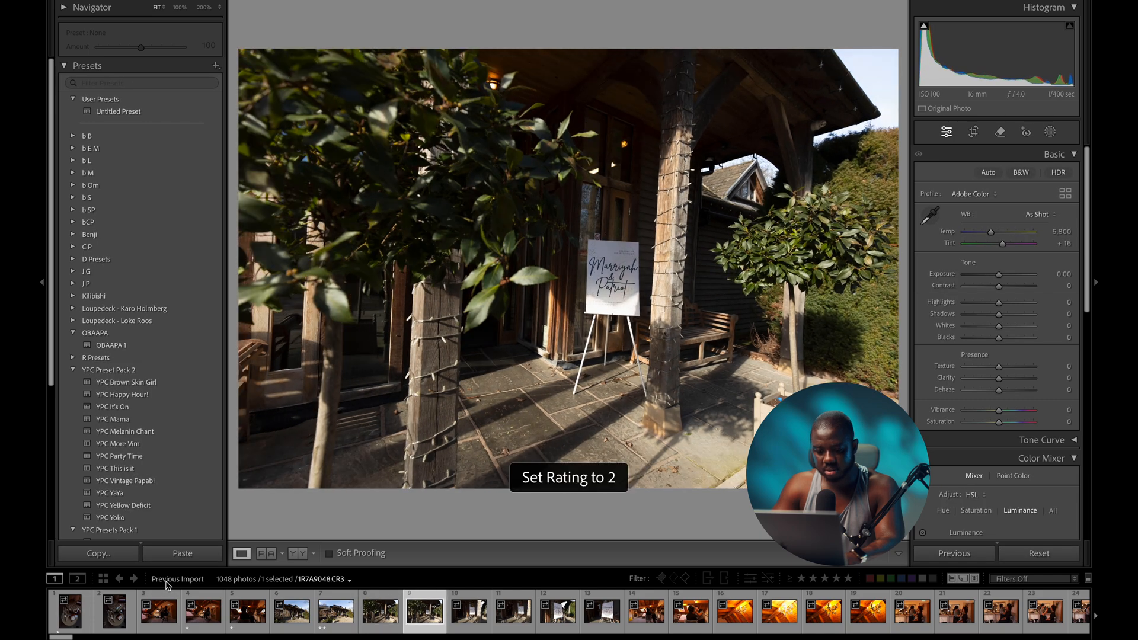
- Give the welcome sign close-up two stars, make-up and chandelier shots one star, clearing one chandelier rating
key(Right)
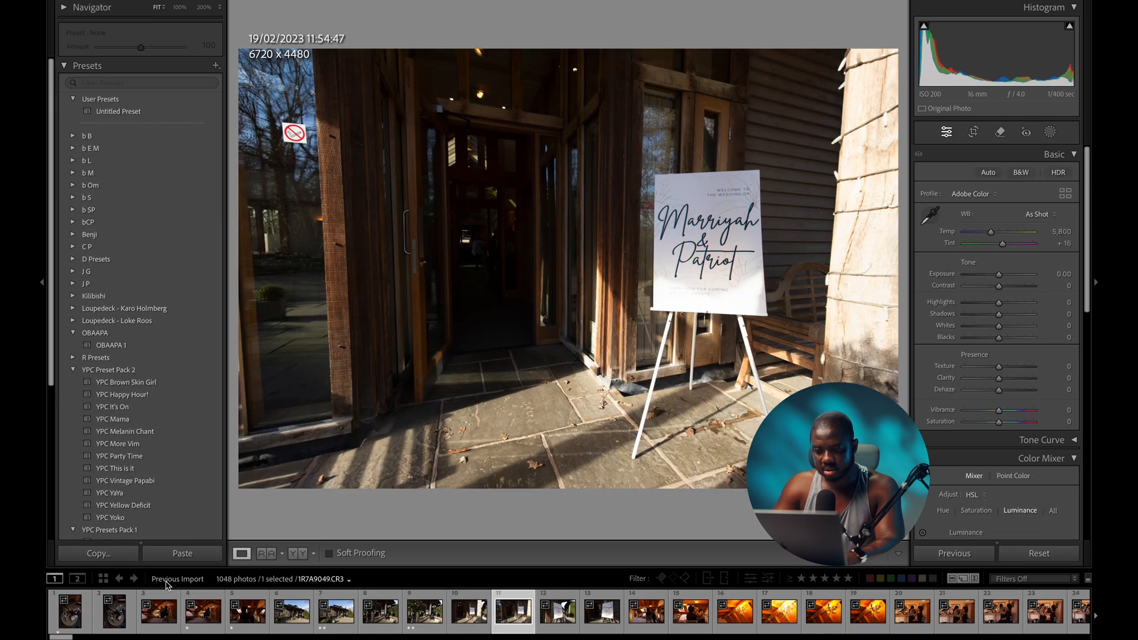
key(Right)
key(2)
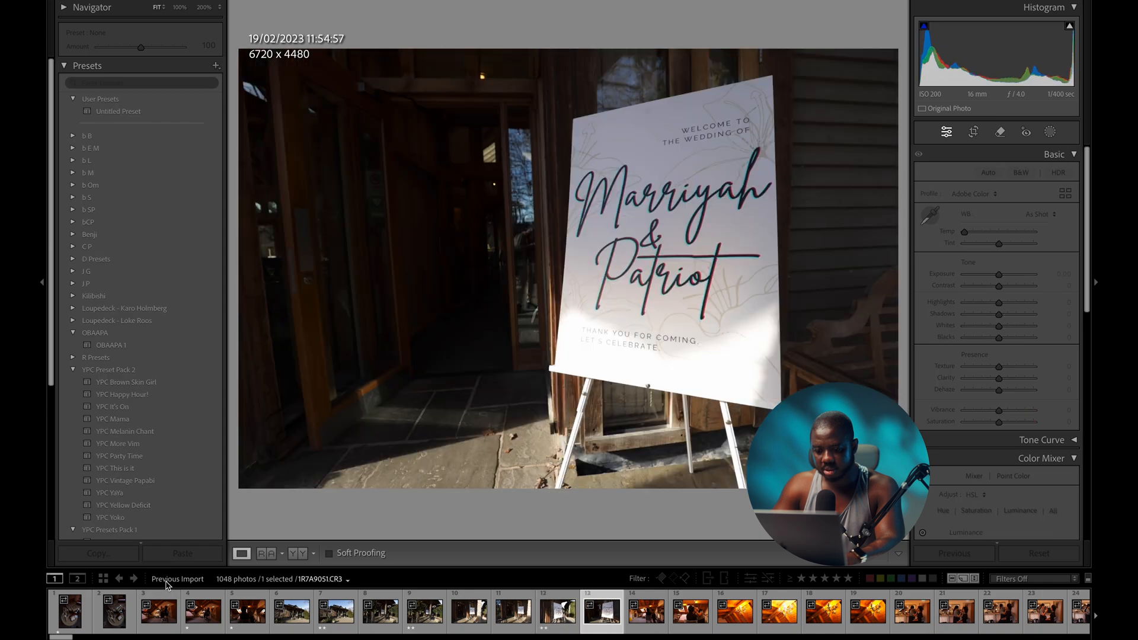
key(Right)
key(Right)
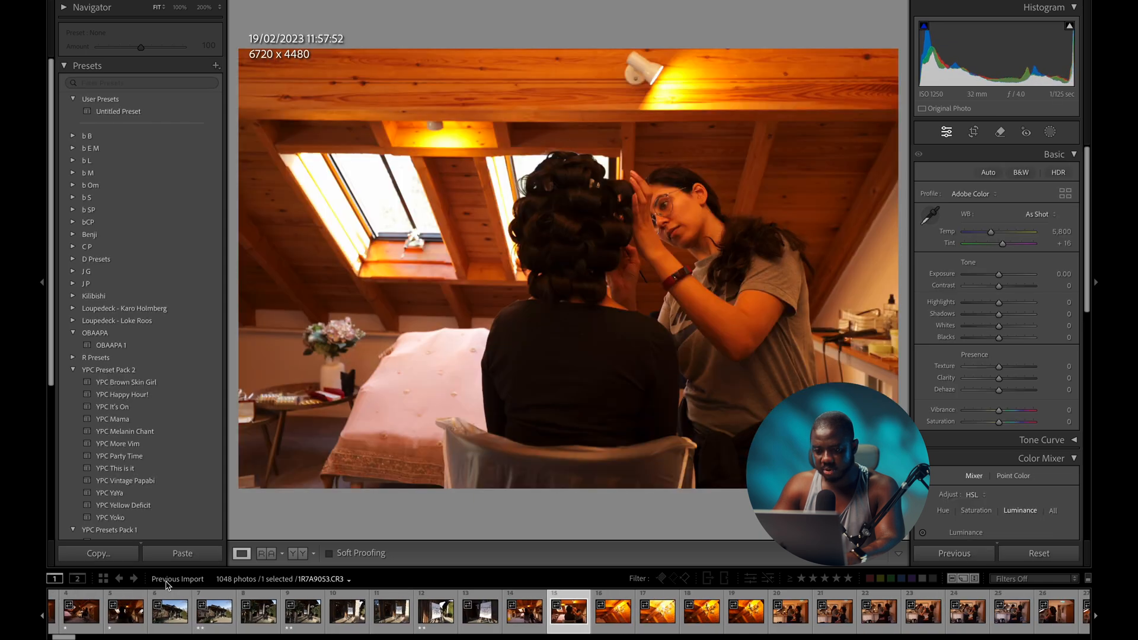
key(Right)
key(Left)
key(1)
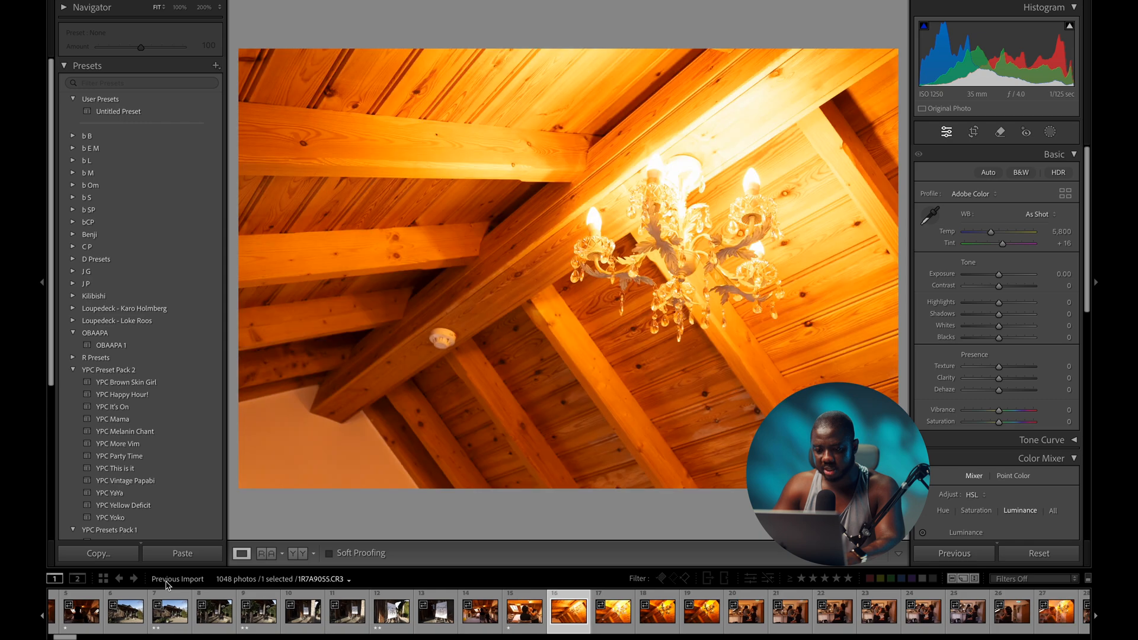
key(1)
key(Right)
key(Right)
key(Right)
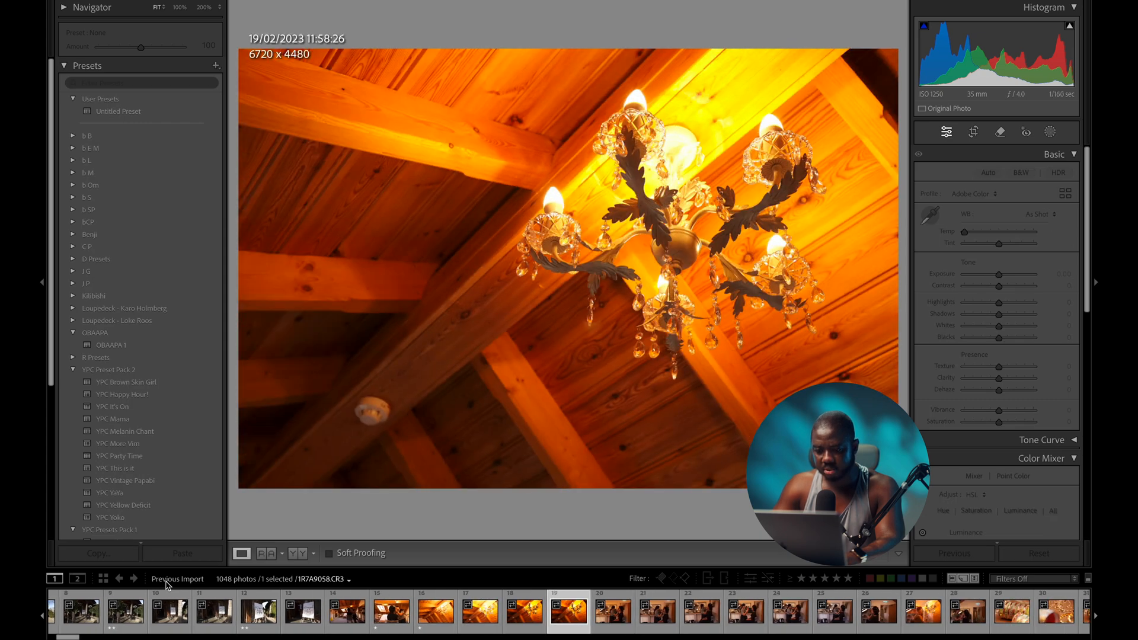
key(1)
key(Left)
key(Left)
key(Left)
key(Left)
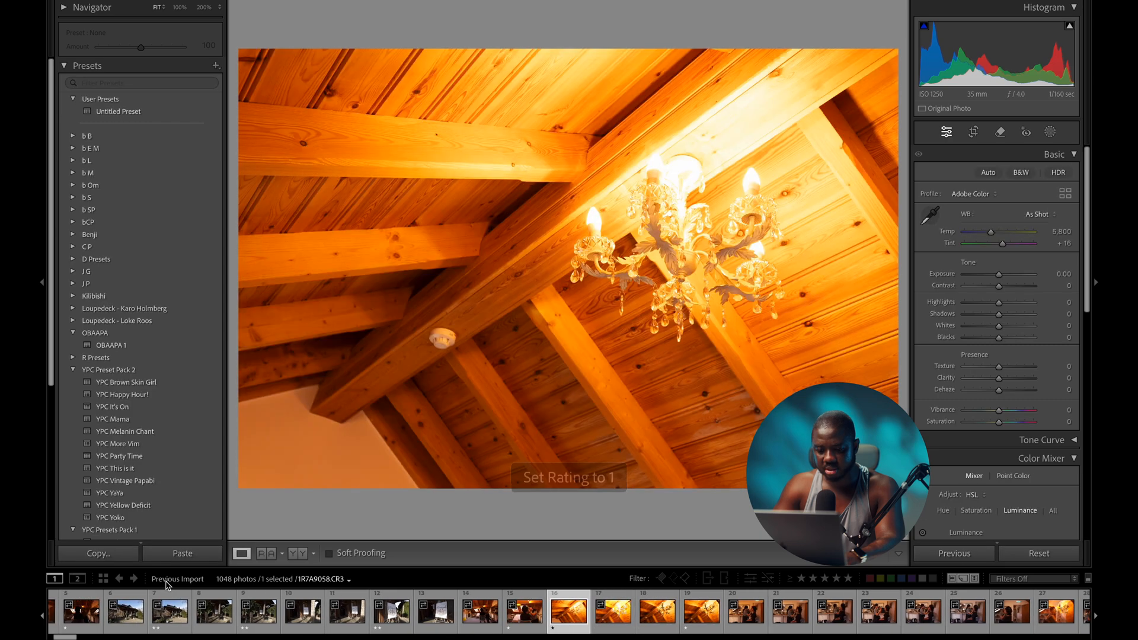
key(Right)
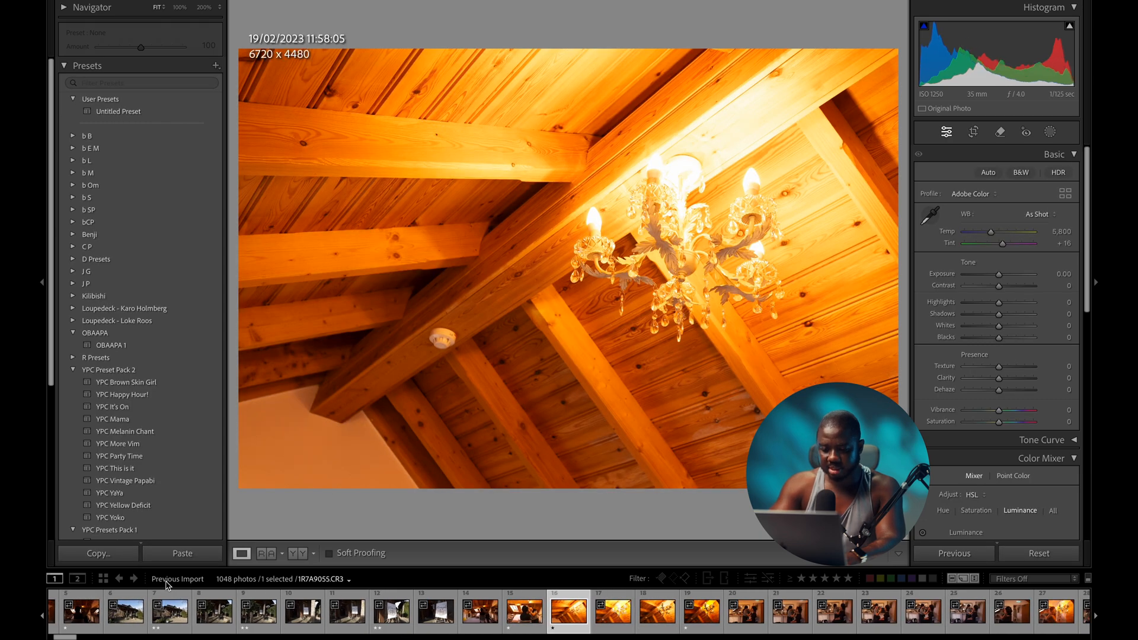
key(0)
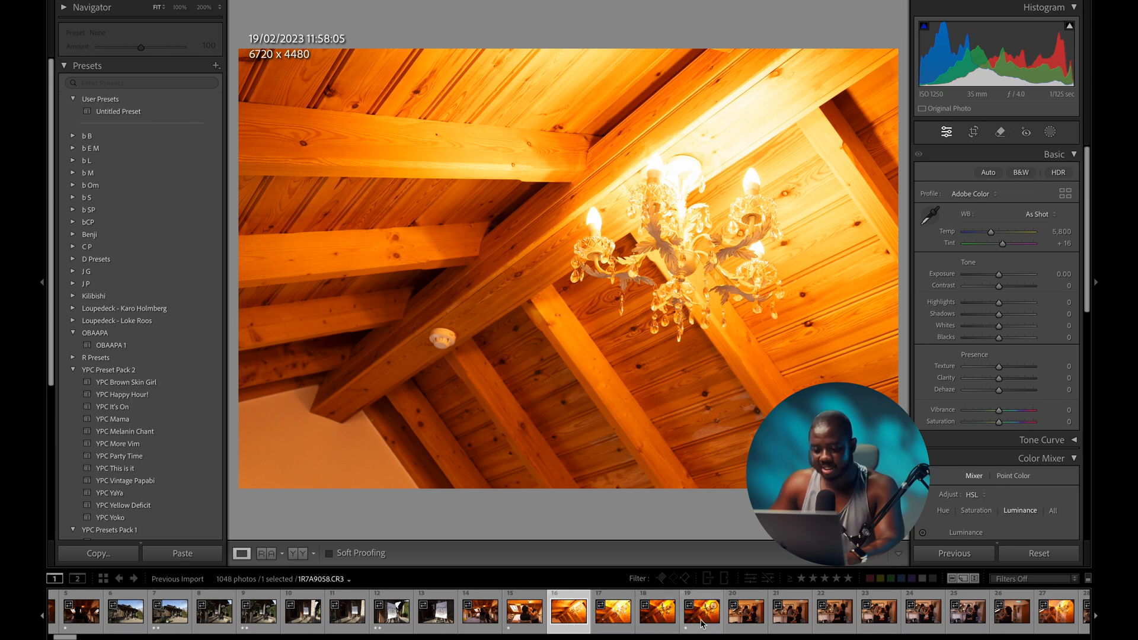
- Rate the mirror make-up, bangles close-ups and gold rings photos one star
click(737, 624)
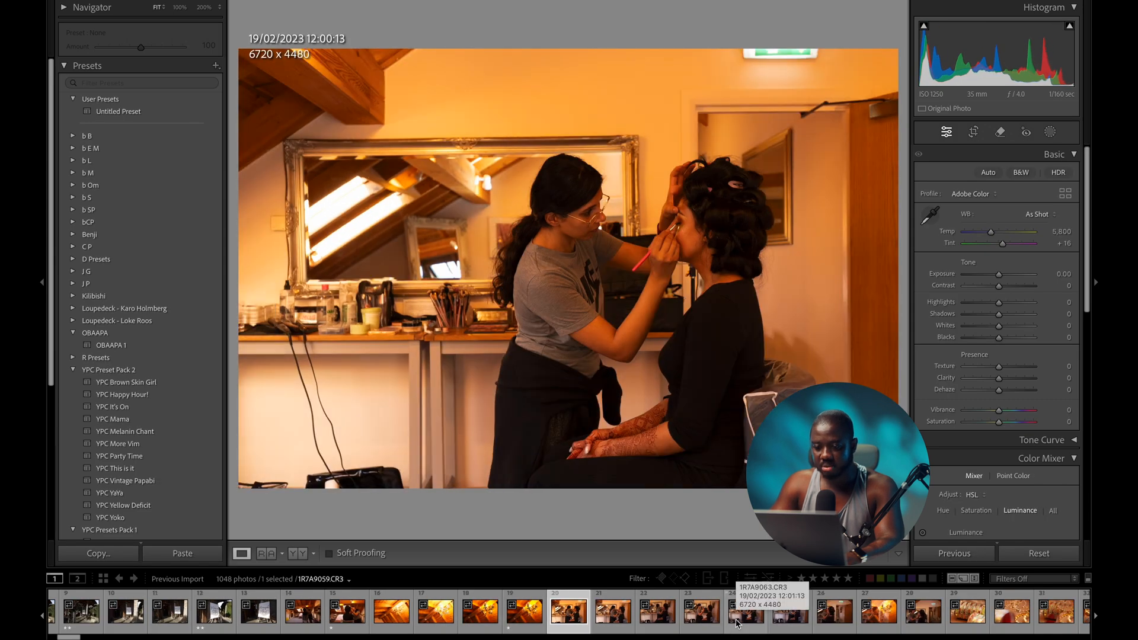
key(1)
key(Right)
key(Right)
key(Right)
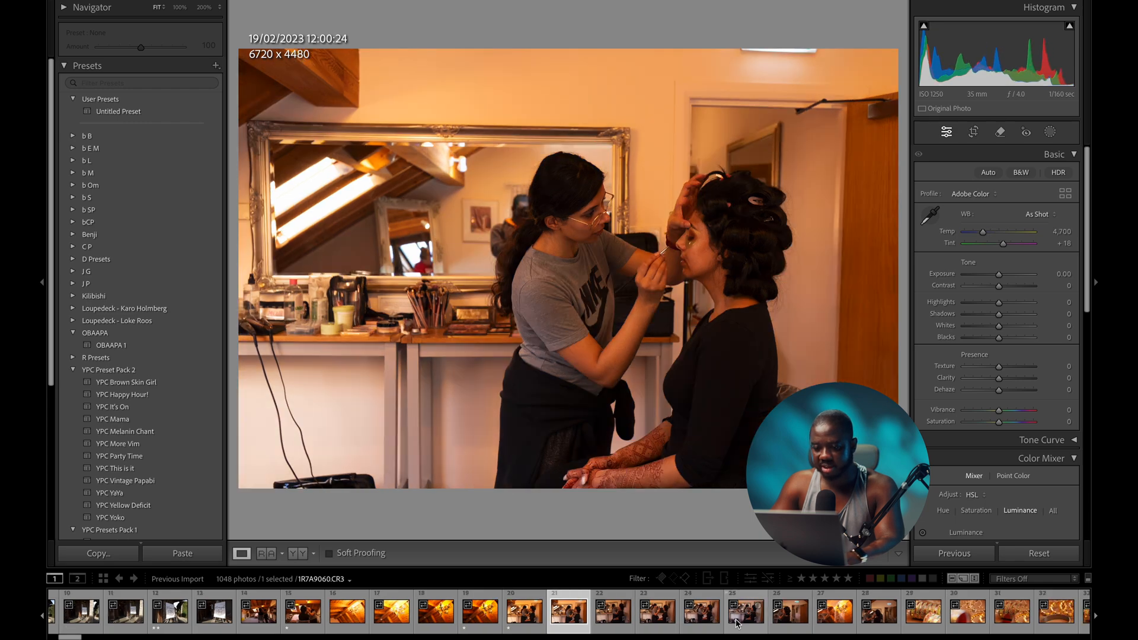
key(Right)
key(Right)
key(Right)
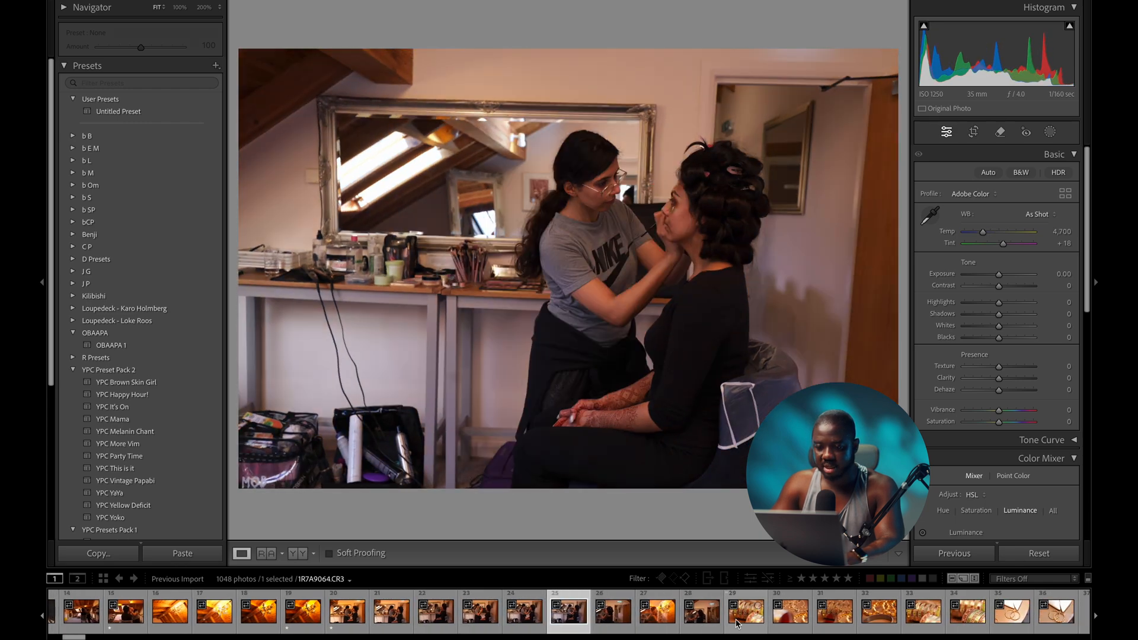
key(Right)
key(Right)
key(Right)
key(Right)
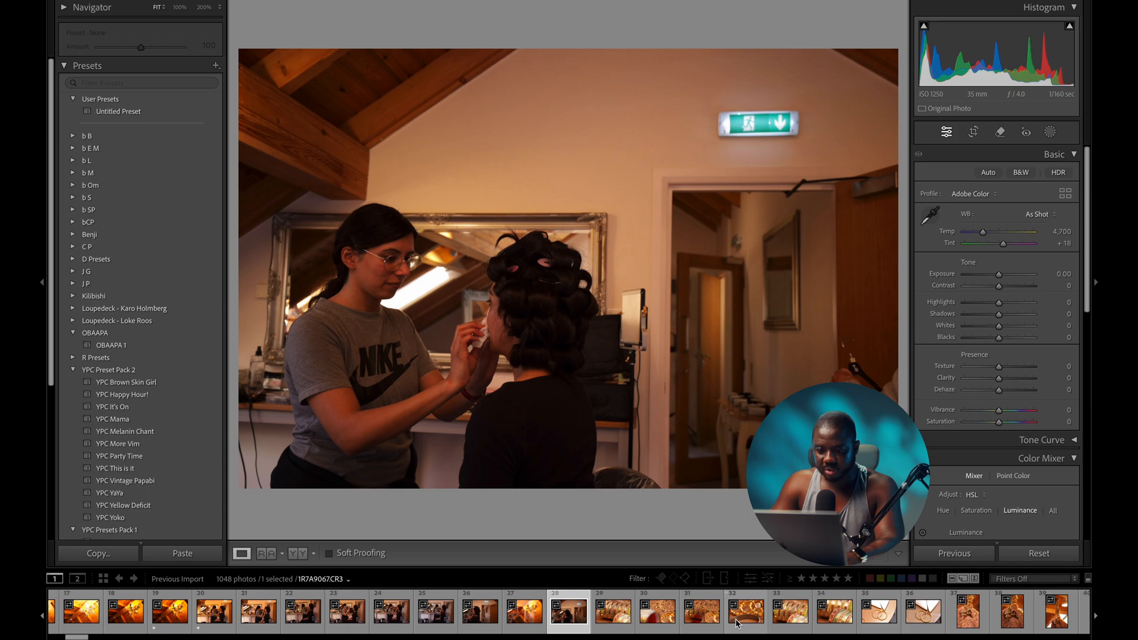
key(Left)
key(1)
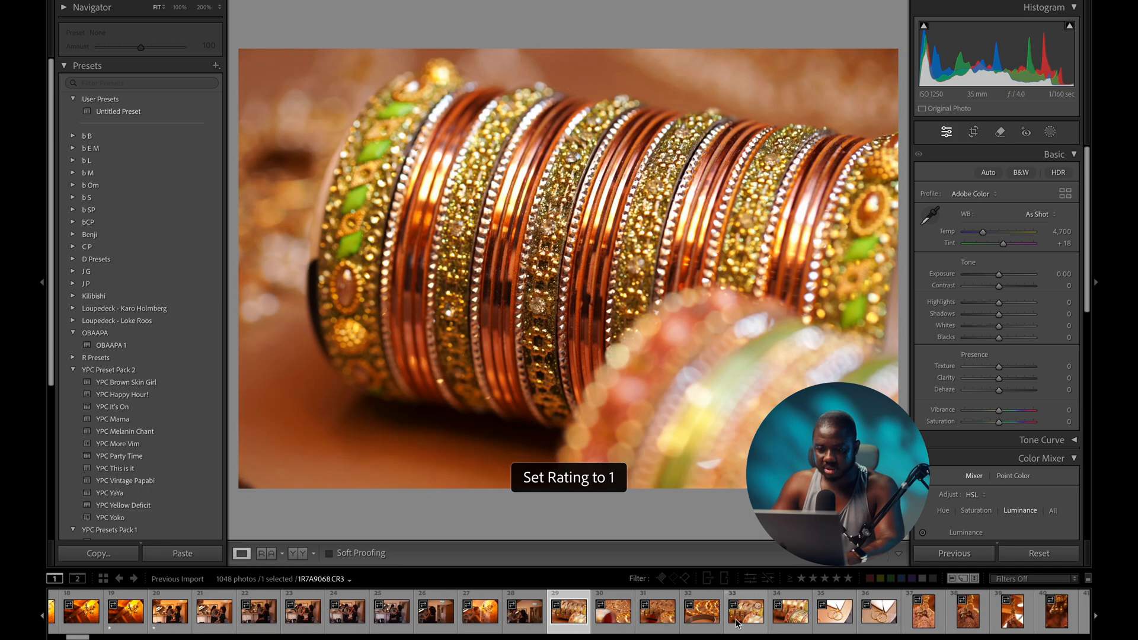
key(Right)
key(Right)
key(Left)
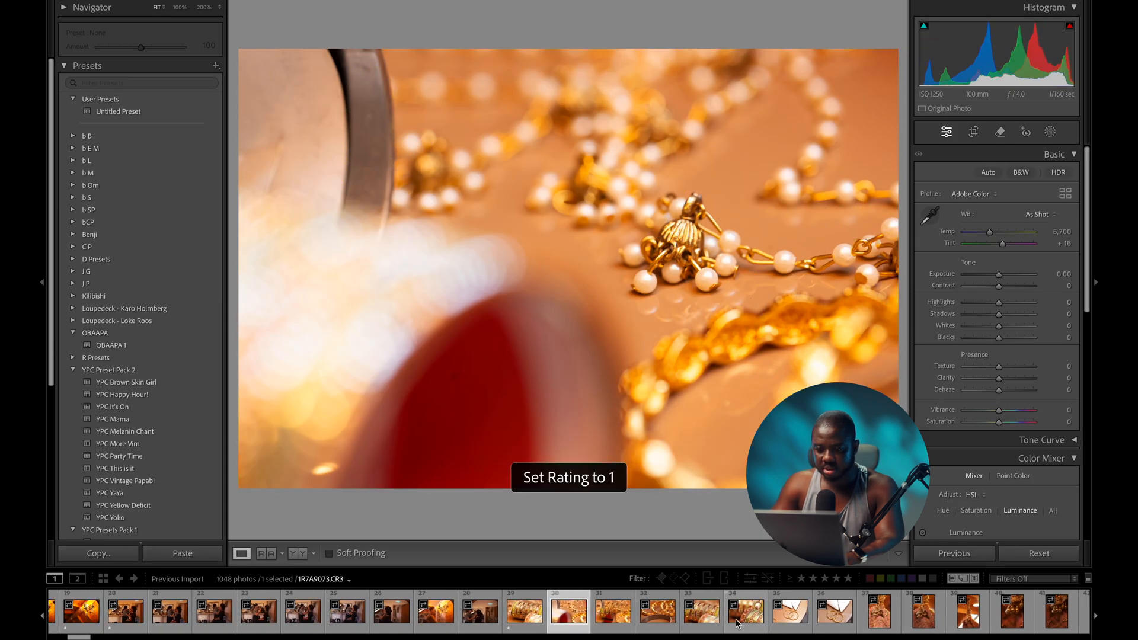
key(Right)
key(Right)
key(Right)
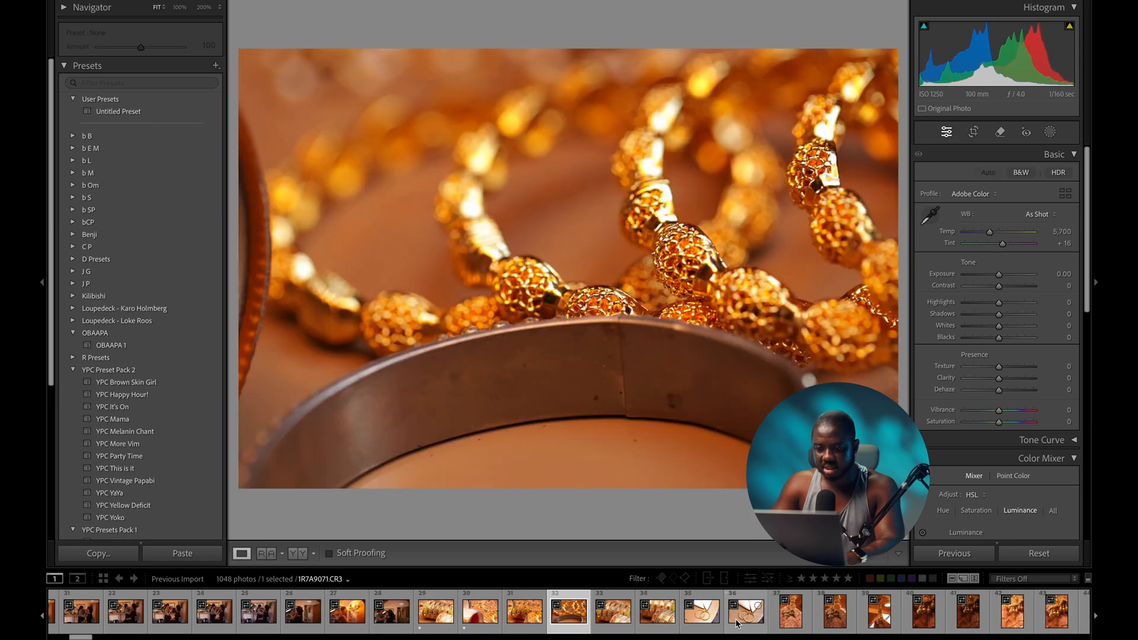
key(Right)
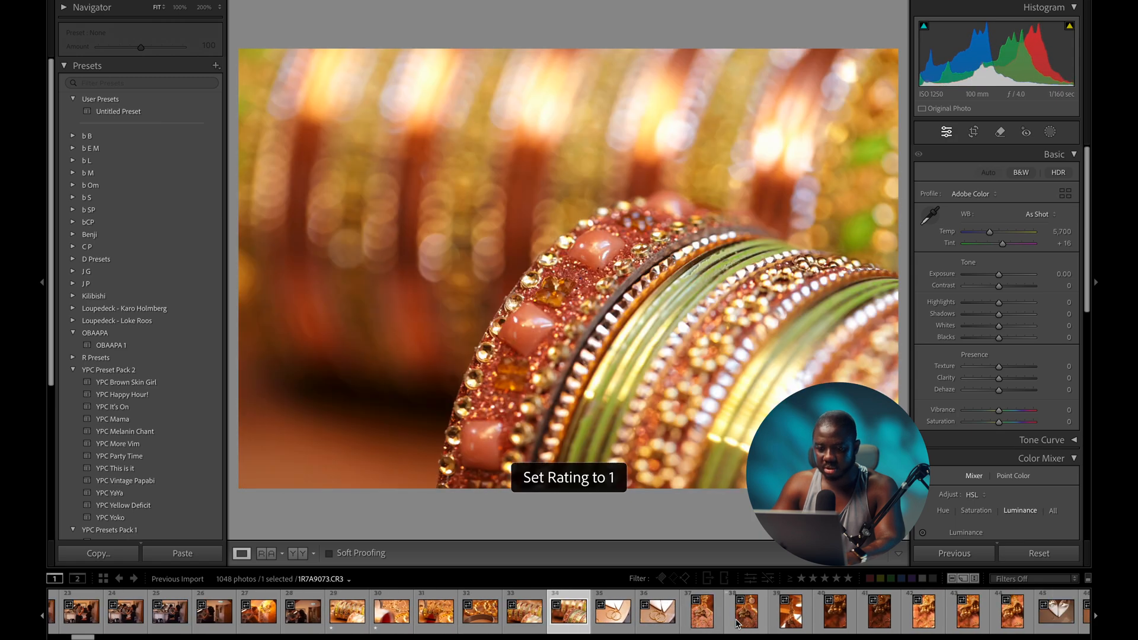
key(1)
key(Right)
key(Right)
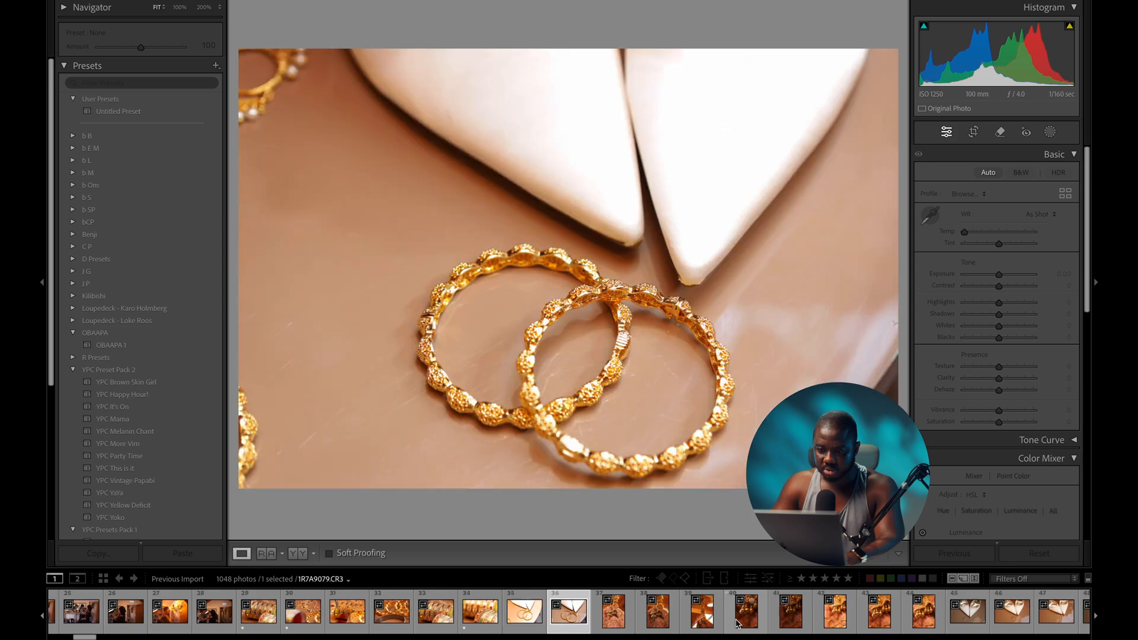
key(Right)
key(Left)
key(1)
key(Right)
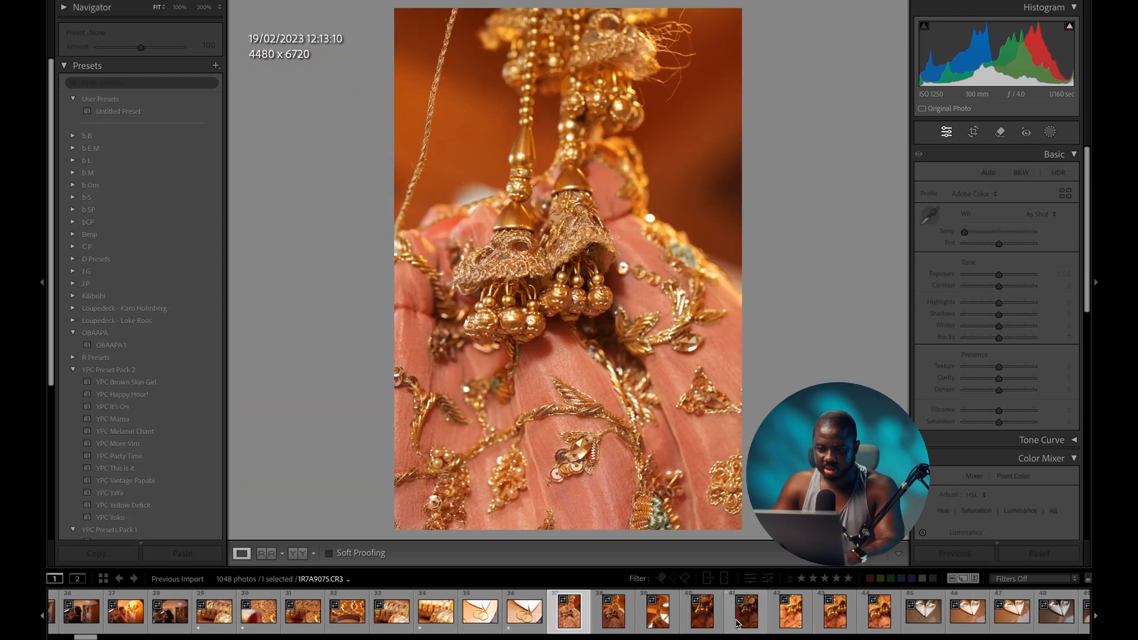
key(1)
key(Right)
key(Right)
key(Right)
key(Right)
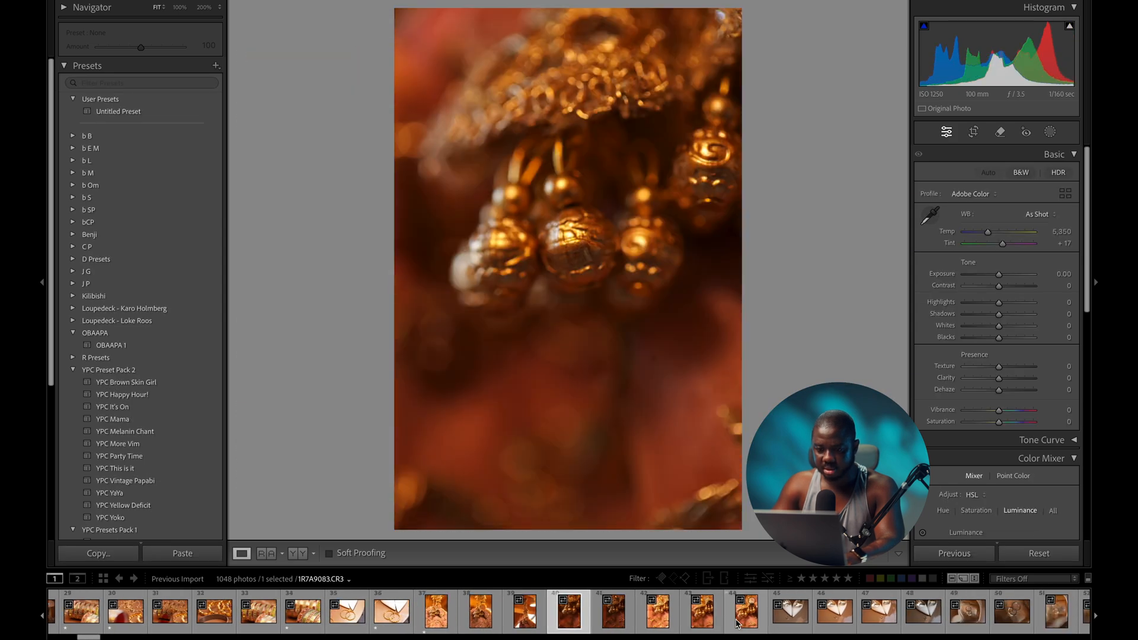
key(Right)
key(1)
key(Right)
key(Right)
key(Right)
key(Right)
- Give one star to the heels-and-rings and ring close-up keepers, including the teal-lit rings shot
key(1)
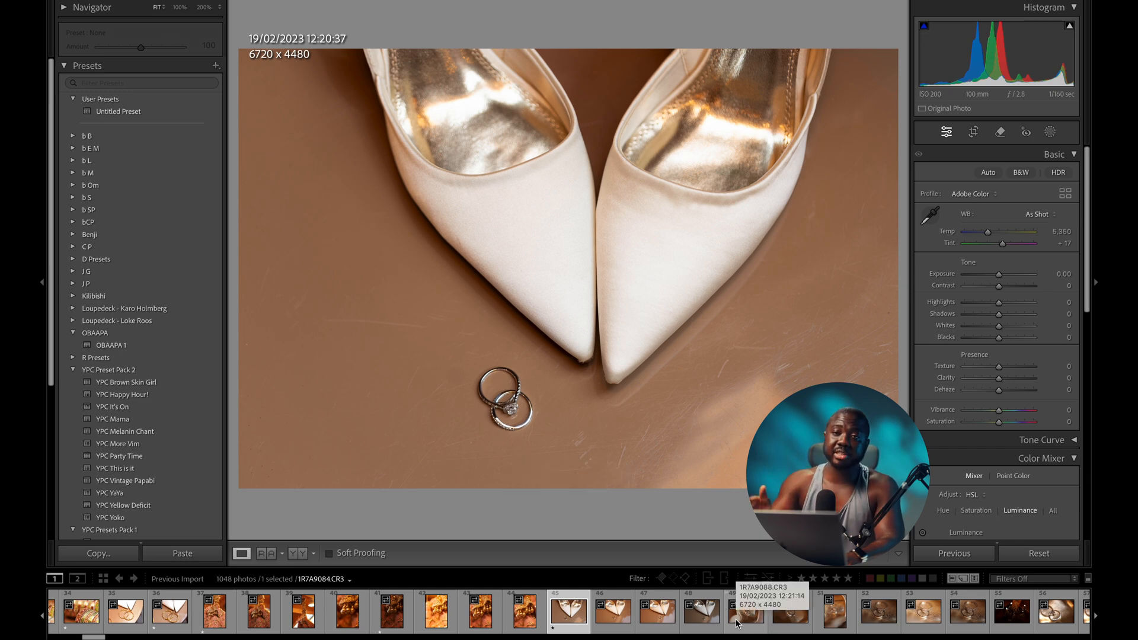
key(Right)
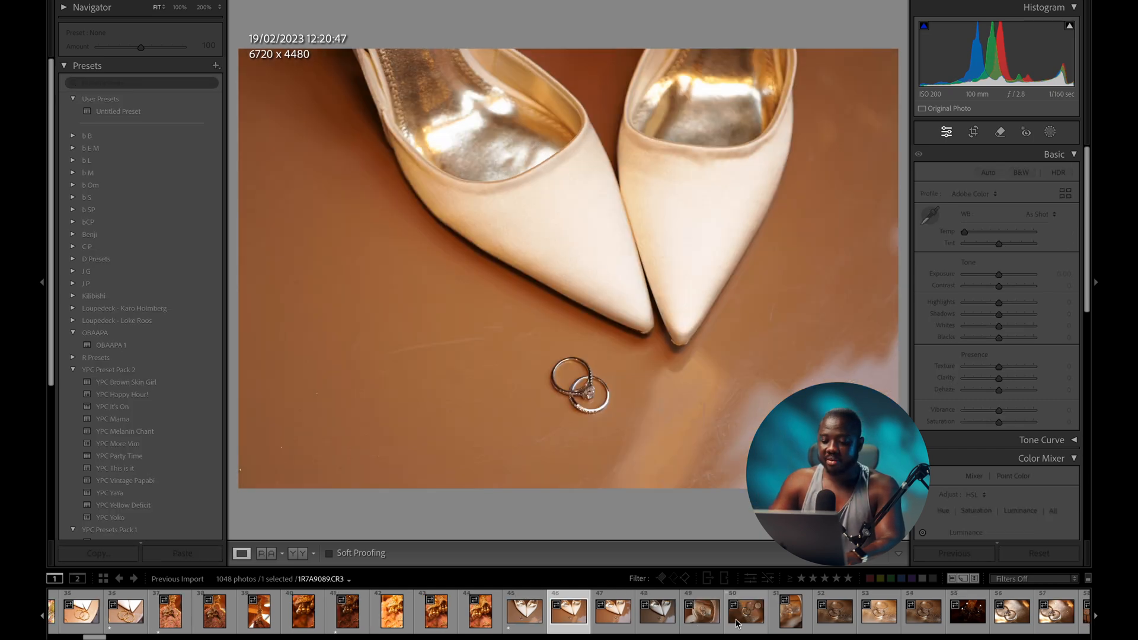
key(super+shift+r)
key(Left)
key(Right)
key(Right)
key(Right)
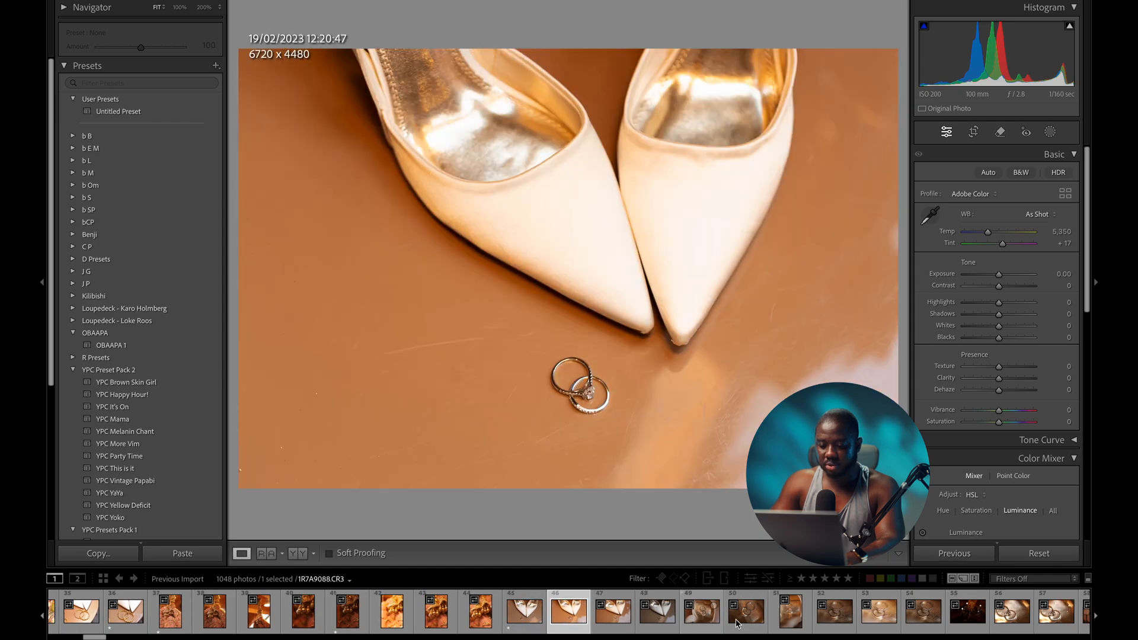
key(Left)
key(Left)
key(Left)
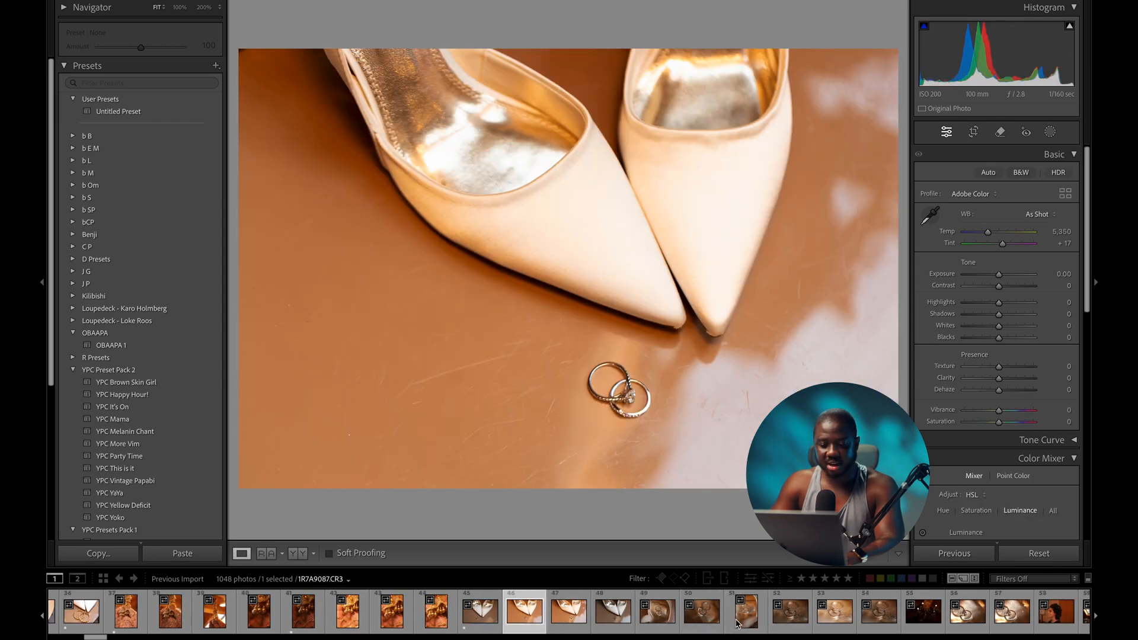
key(Right)
key(Right)
key(Right)
key(Right)
key(Right)
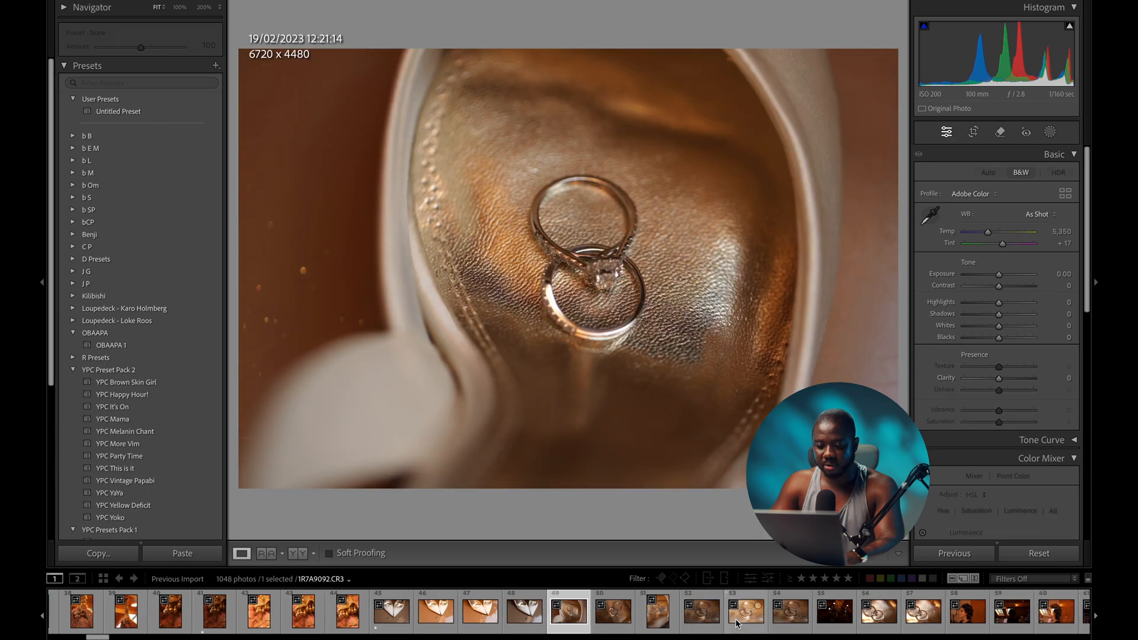
key(Right)
key(Right)
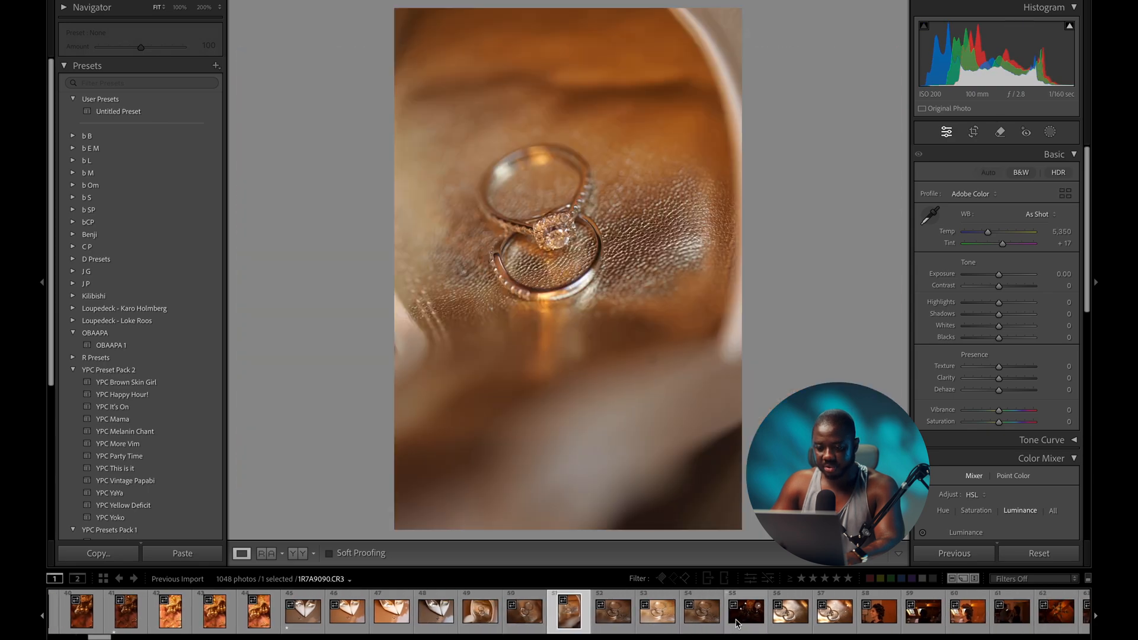
key(Right)
key(1)
key(Right)
key(Right)
key(Right)
key(Right)
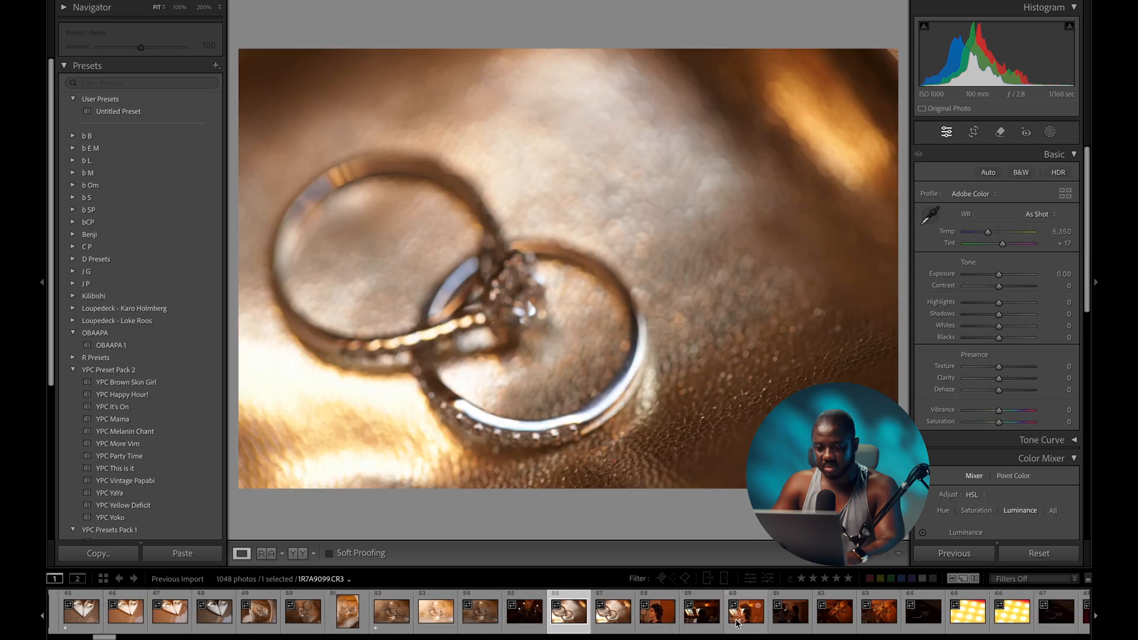
key(Right)
key(Right)
key(Right)
key(Left)
key(1)
key(Right)
key(Right)
key(Right)
key(Right)
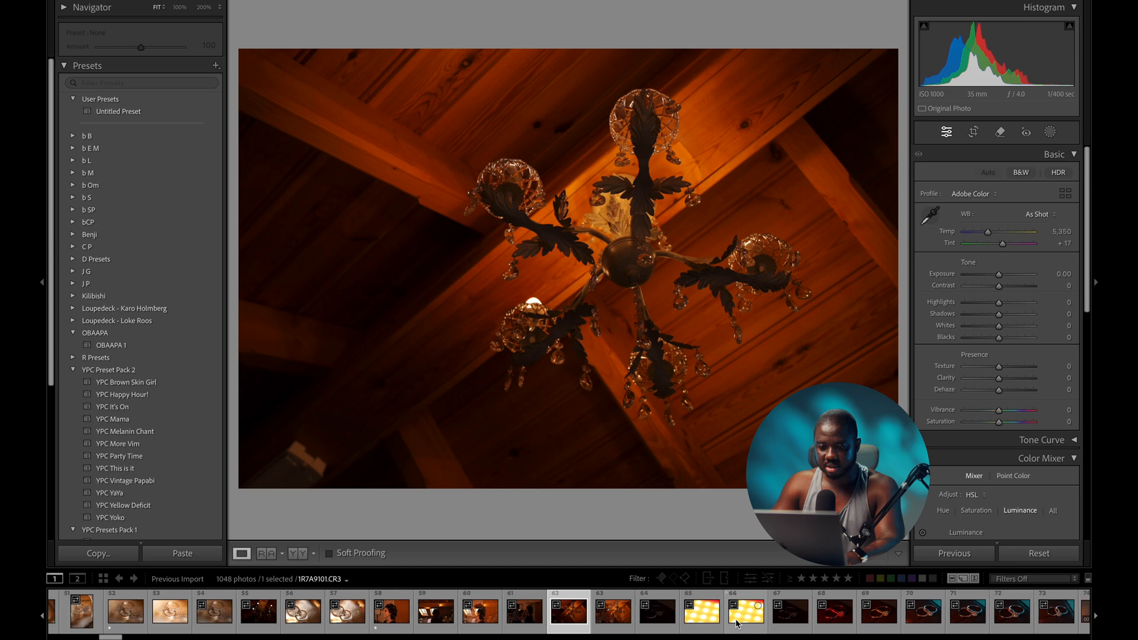
key(Right)
key(Right)
key(Right)
key(Right)
key(Left)
key(1)
key(Right)
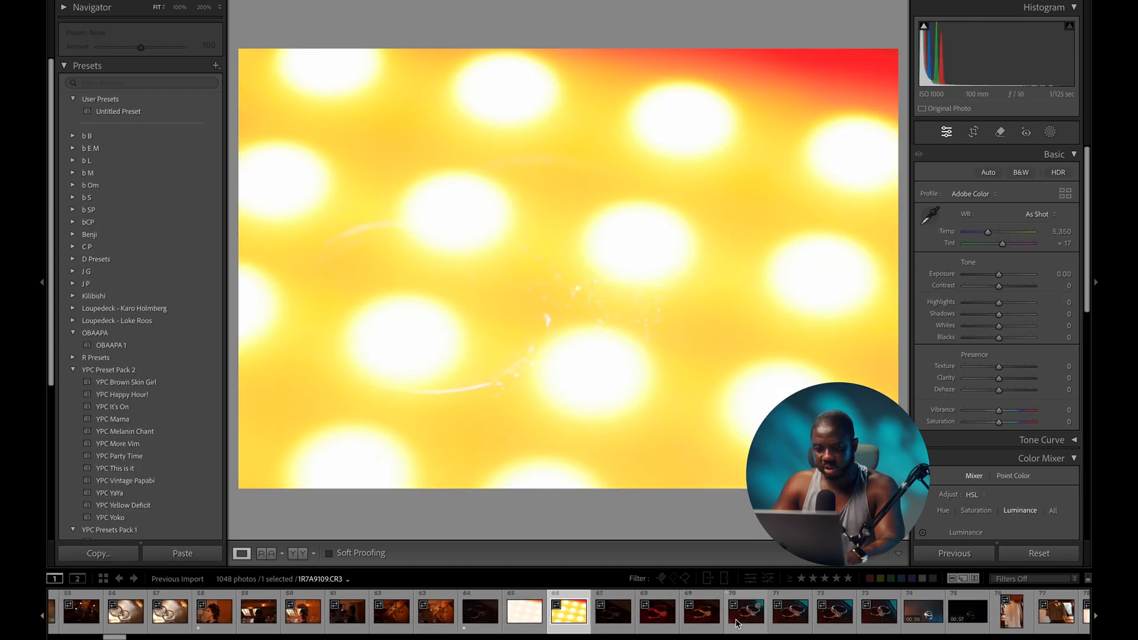
key(Right)
key(Right)
key(Right)
key(Right)
key(Right)
key(Right)
key(Right)
key(Right)
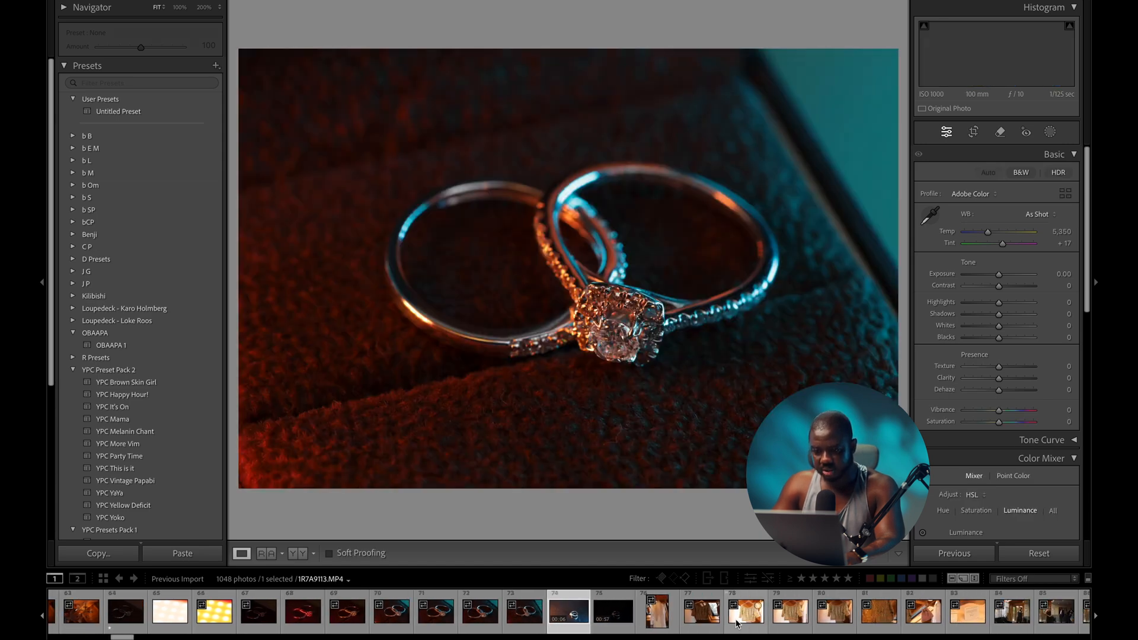
key(Left)
key(1)
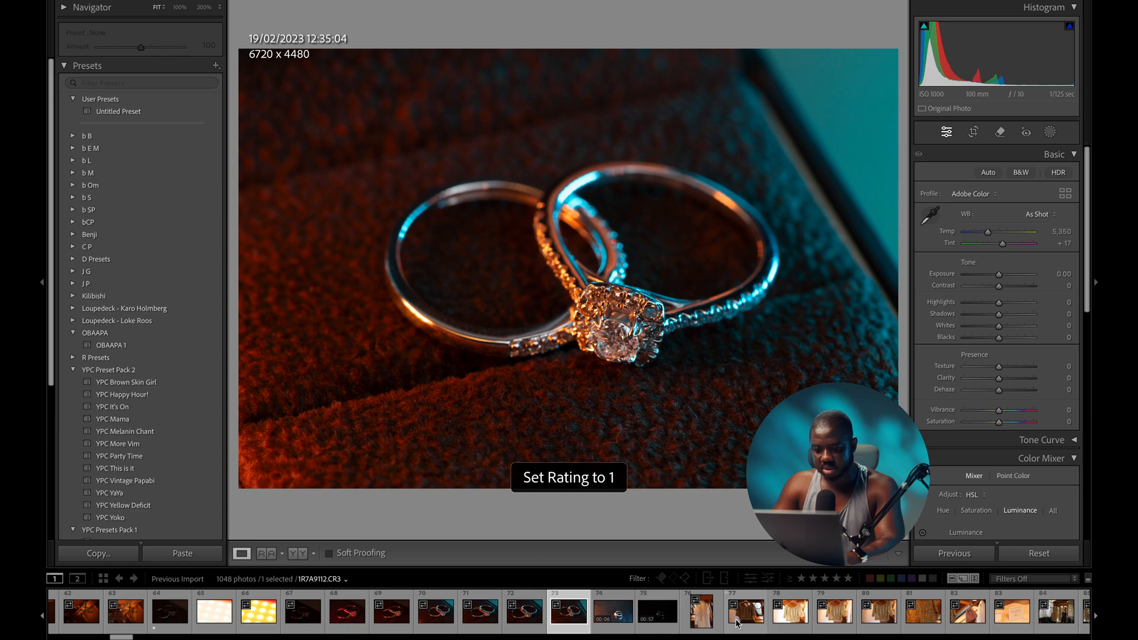
- Rate the green embroidered top, gold embroidery close-up and thank-you card one star
key(Right)
key(Right)
key(Right)
key(Right)
key(Right)
key(Right)
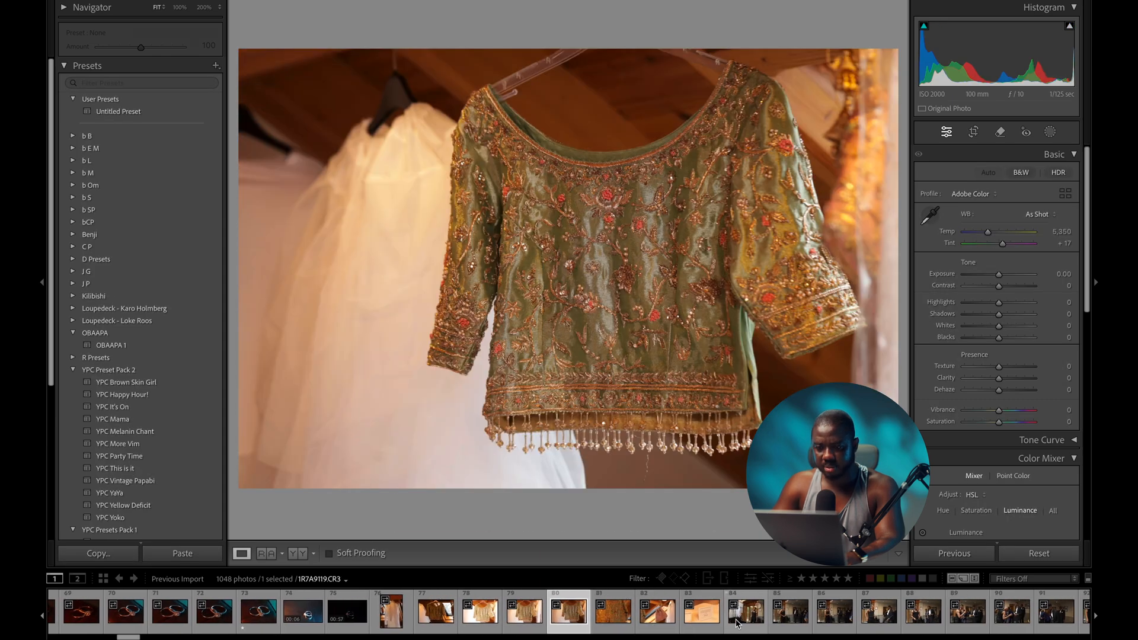
key(1)
key(Right)
key(Right)
key(Right)
key(Right)
key(Left)
key(Left)
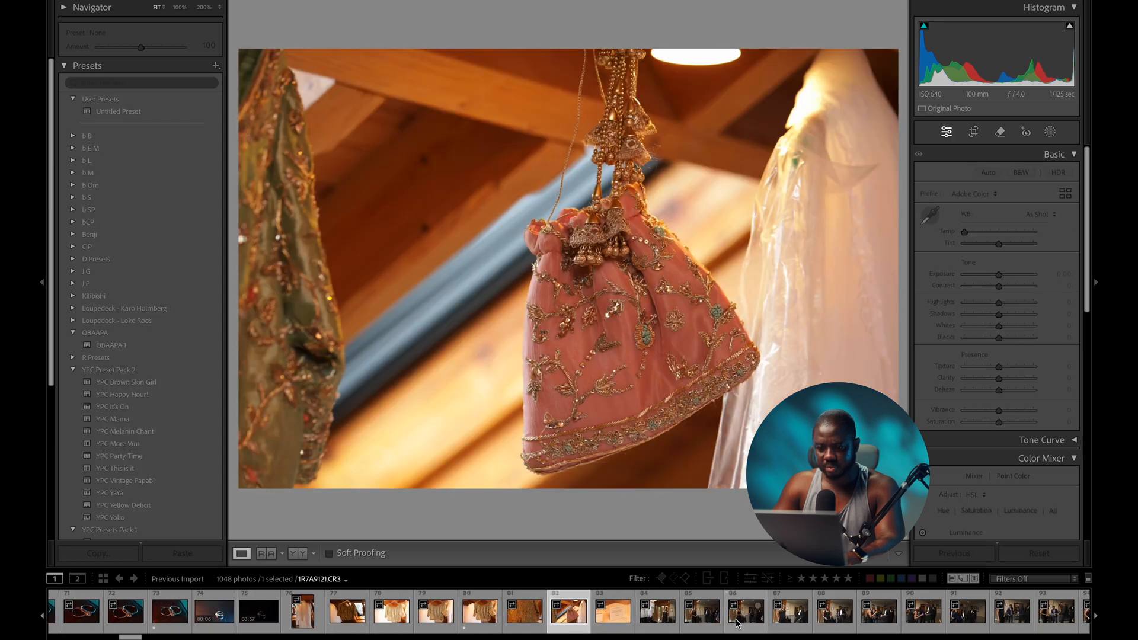
key(1)
key(Right)
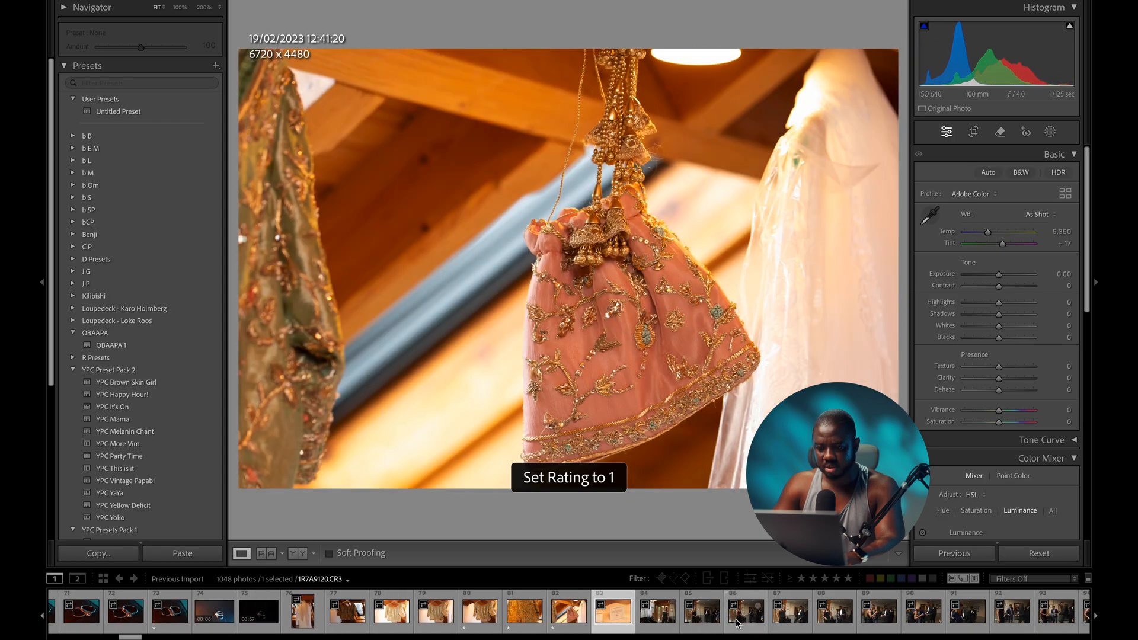
key(Right)
key(1)
- Star the keeper groomsmen photos one star, clearing the rating on the dancing groomsmen shot
key(Right)
key(Right)
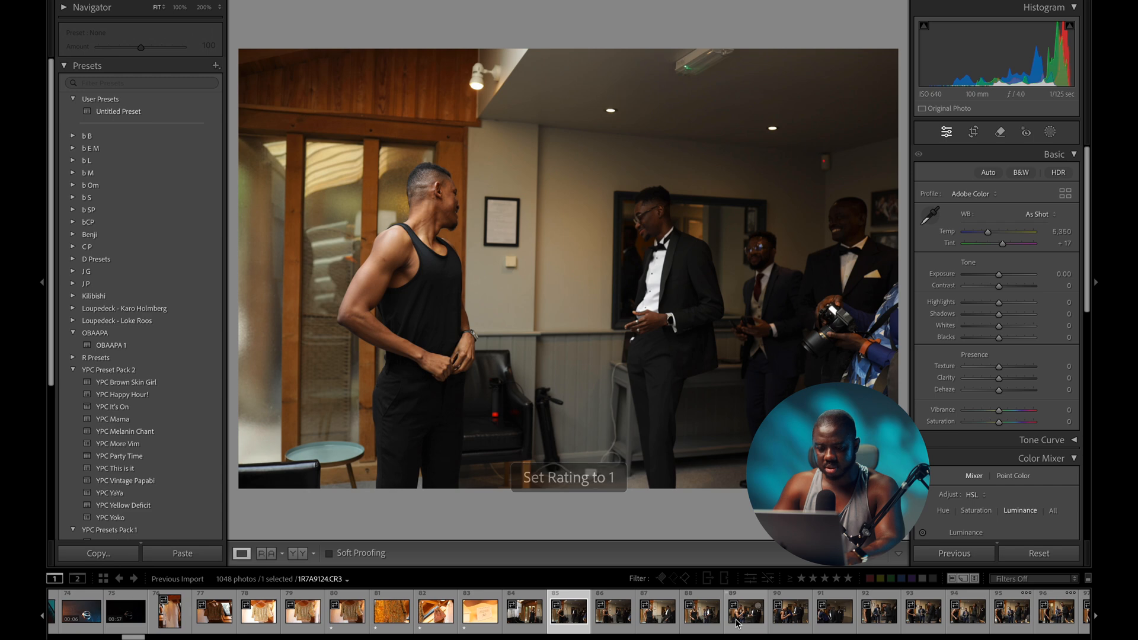
key(Left)
key(Right)
key(Right)
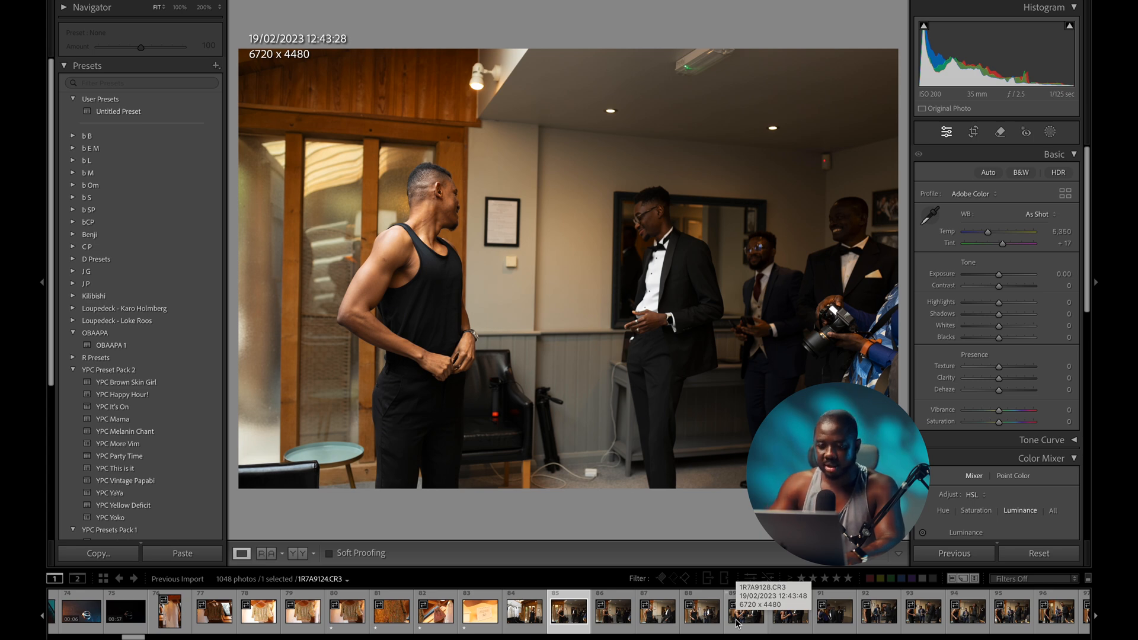
key(Right)
key(Left)
key(Right)
key(1)
key(Right)
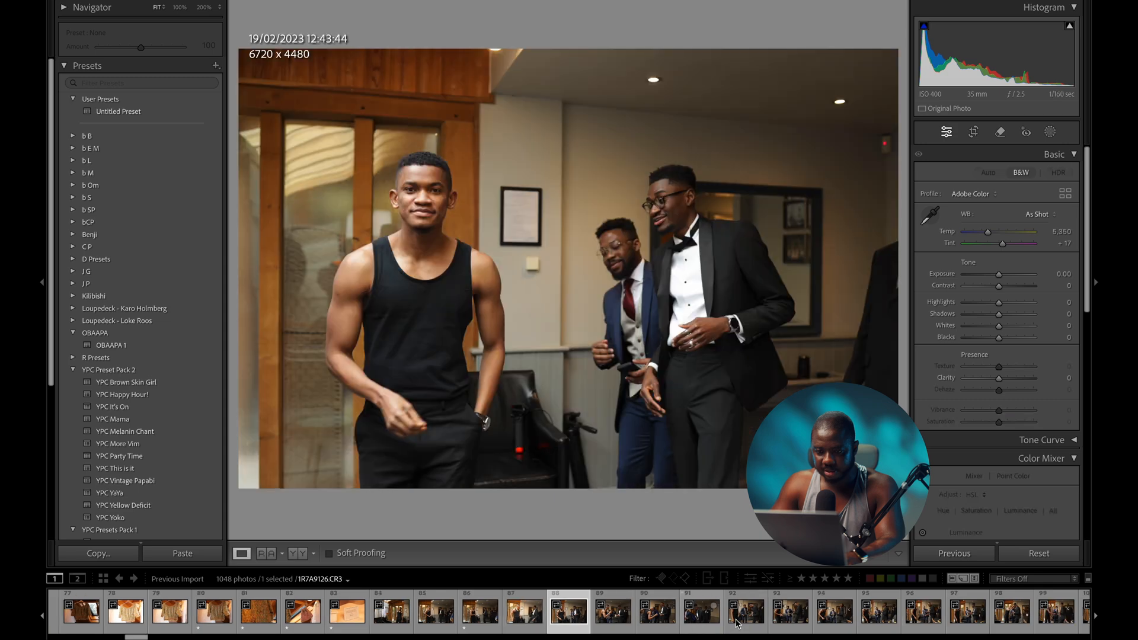
key(Right)
key(Right)
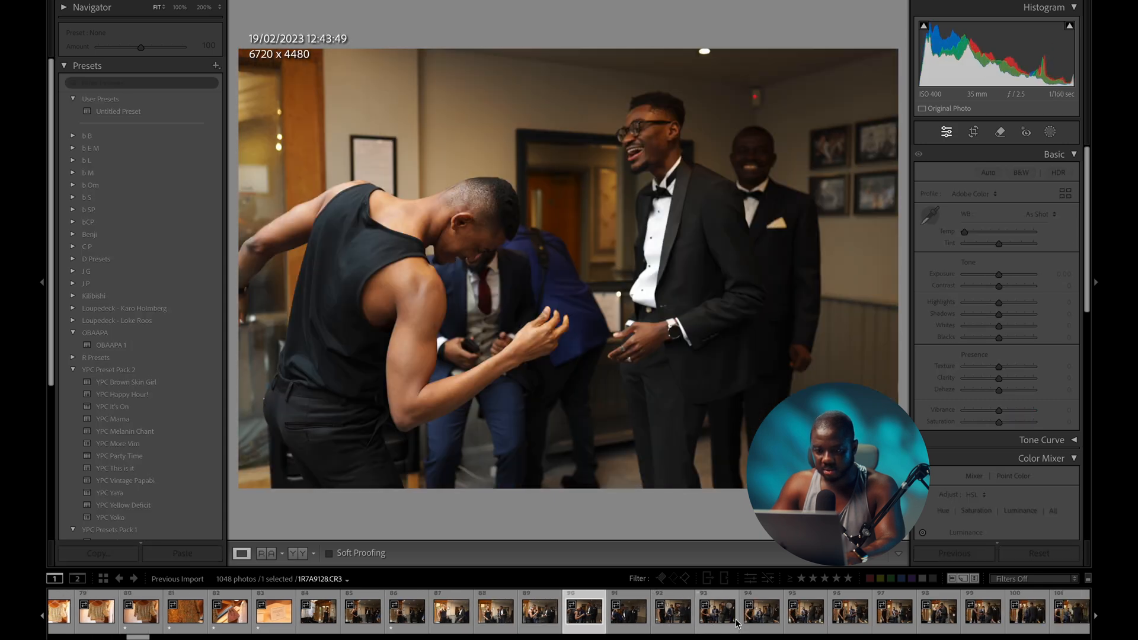
key(Right)
key(Right)
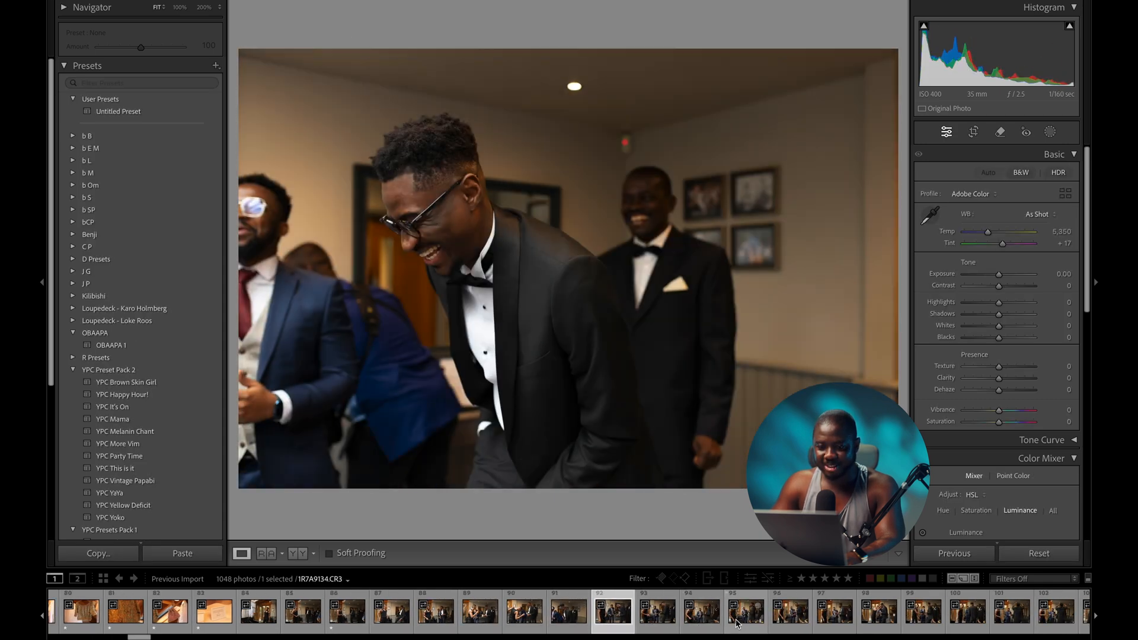
key(Right)
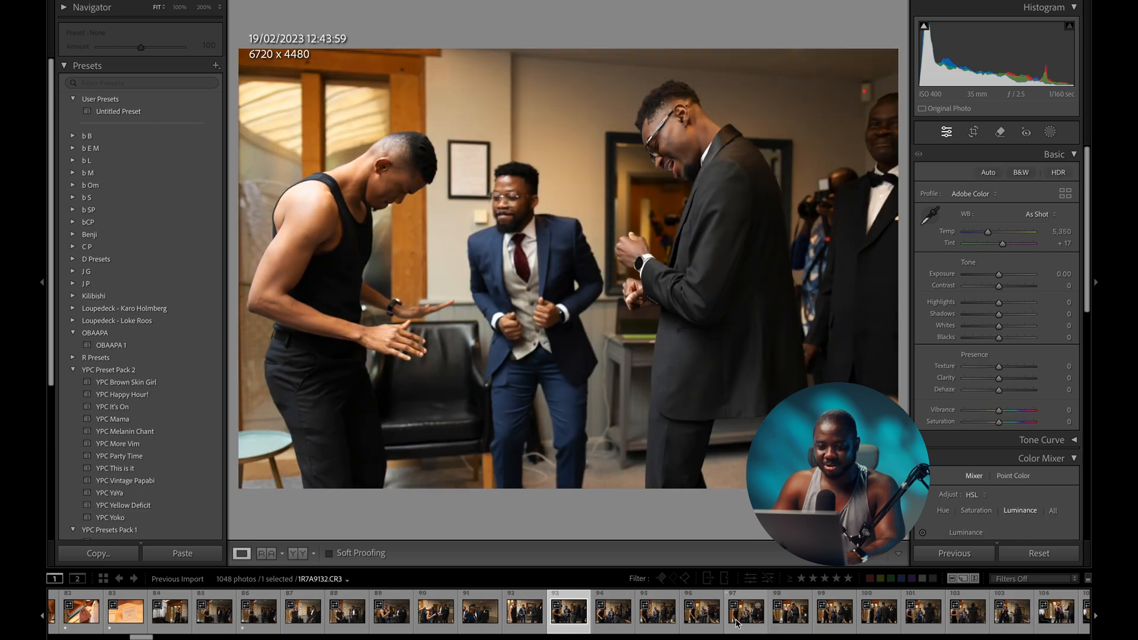
key(1)
key(Left)
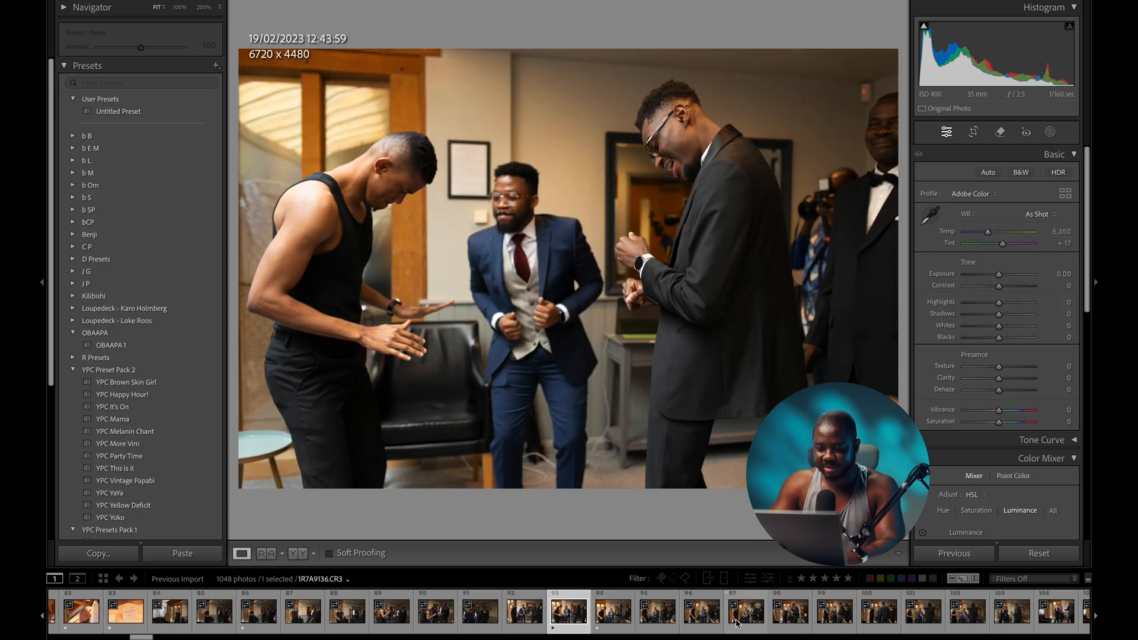
key(0)
key(Right)
key(Right)
key(Right)
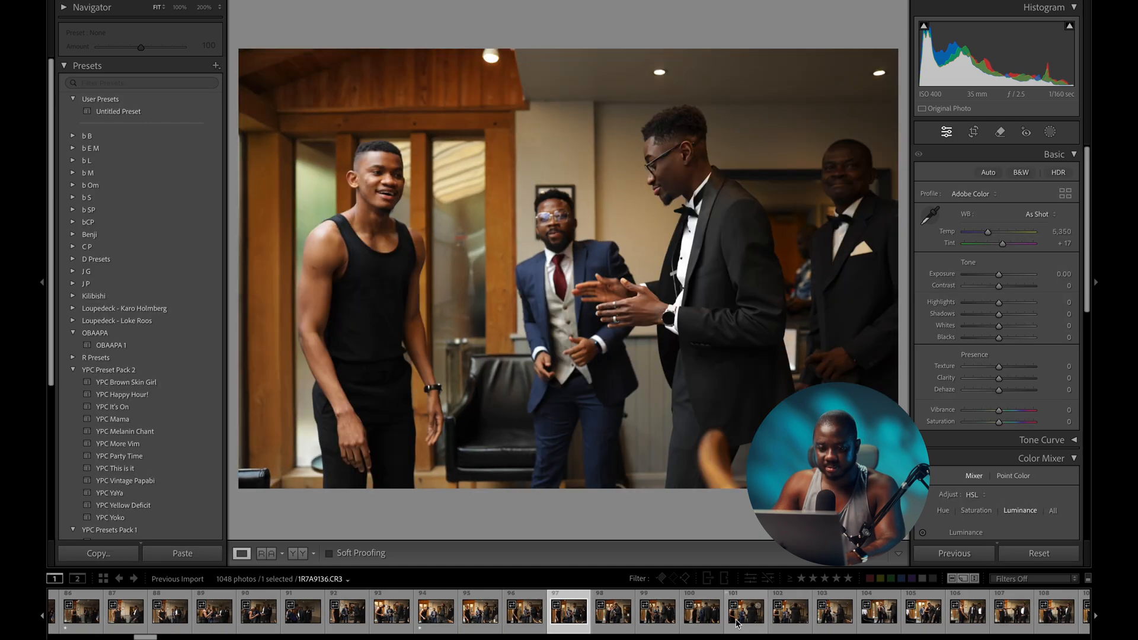
key(Right)
key(Right)
key(Left)
key(1)
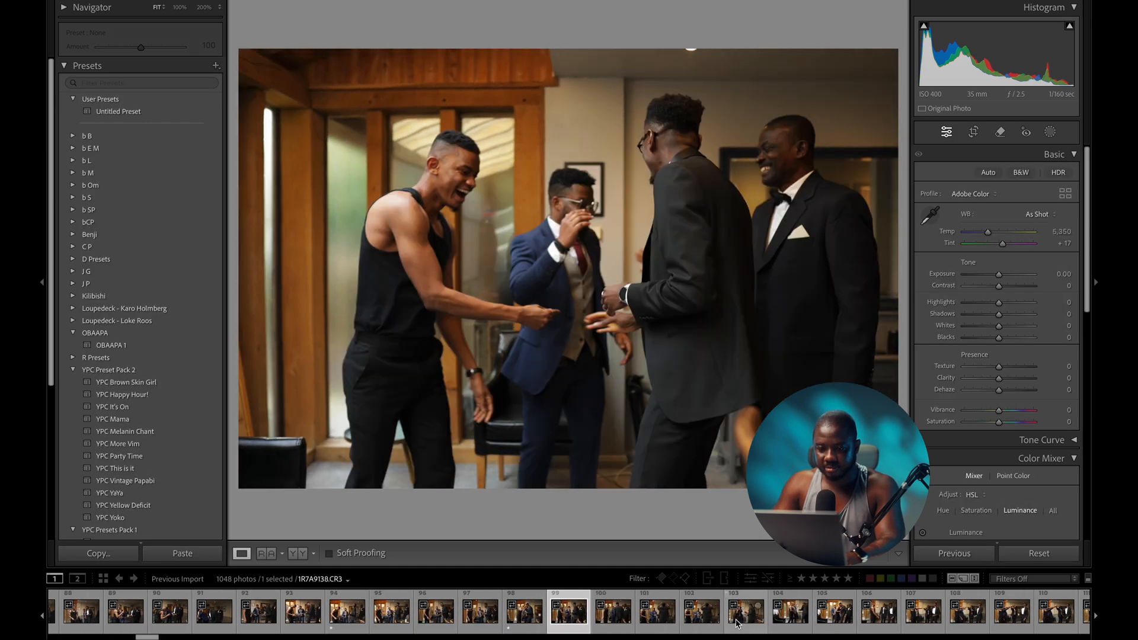
key(1)
key(Right)
key(Right)
key(Right)
key(Right)
key(Right)
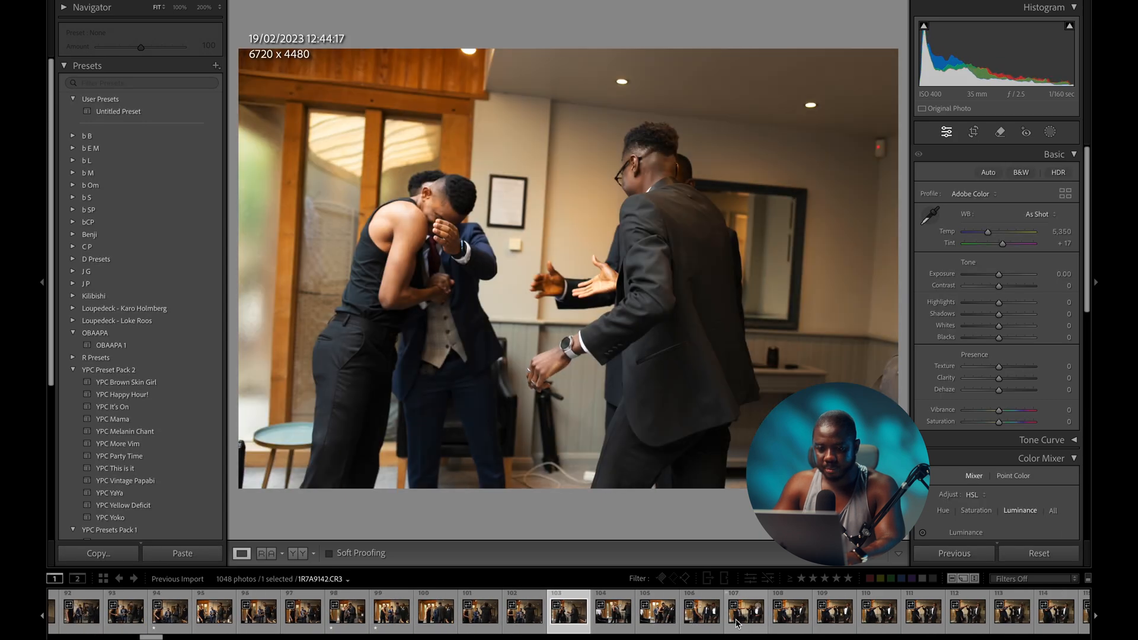
key(Right)
key(Right)
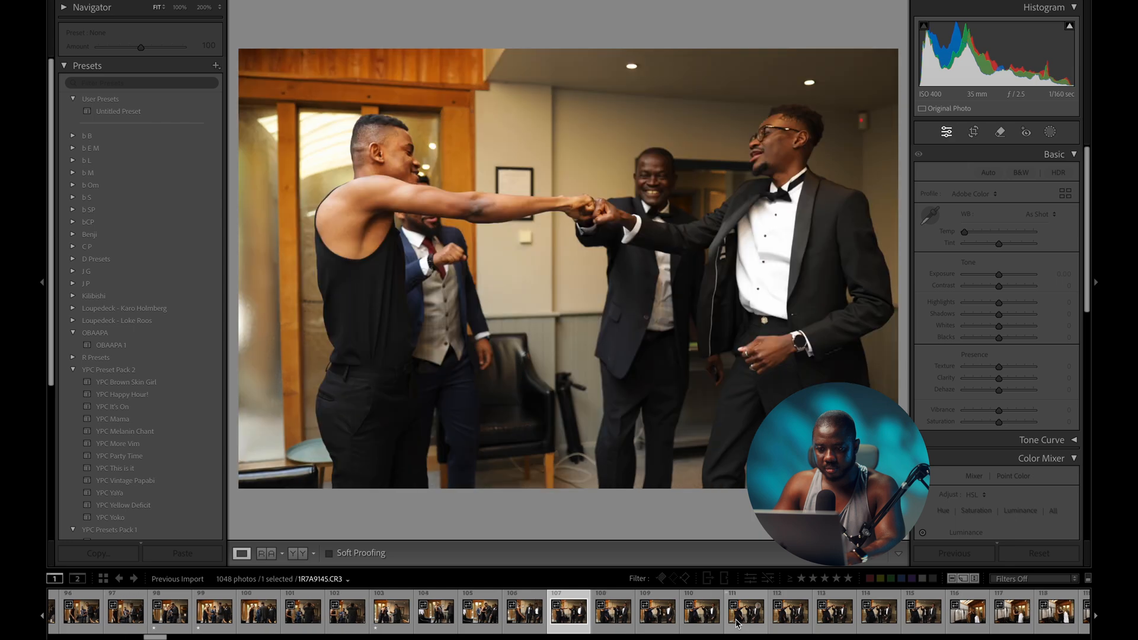
- Mark the getting-ready and shirt-dressing keepers, including photo 117, as one-star
key(Left)
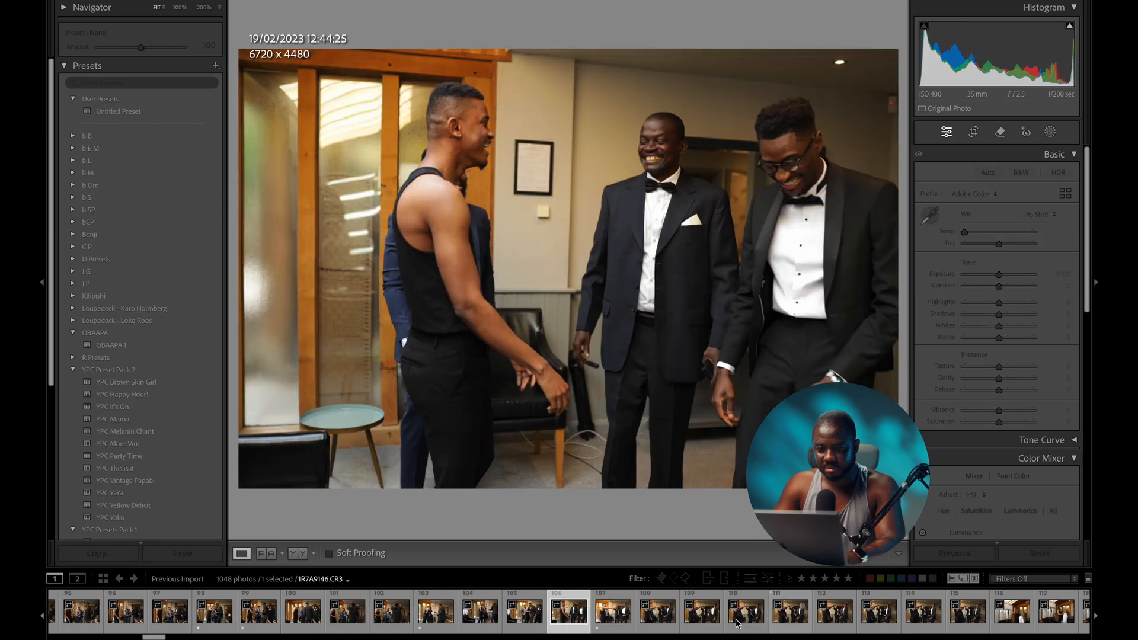
key(Right)
key(Right)
key(Right)
key(Right)
key(Right)
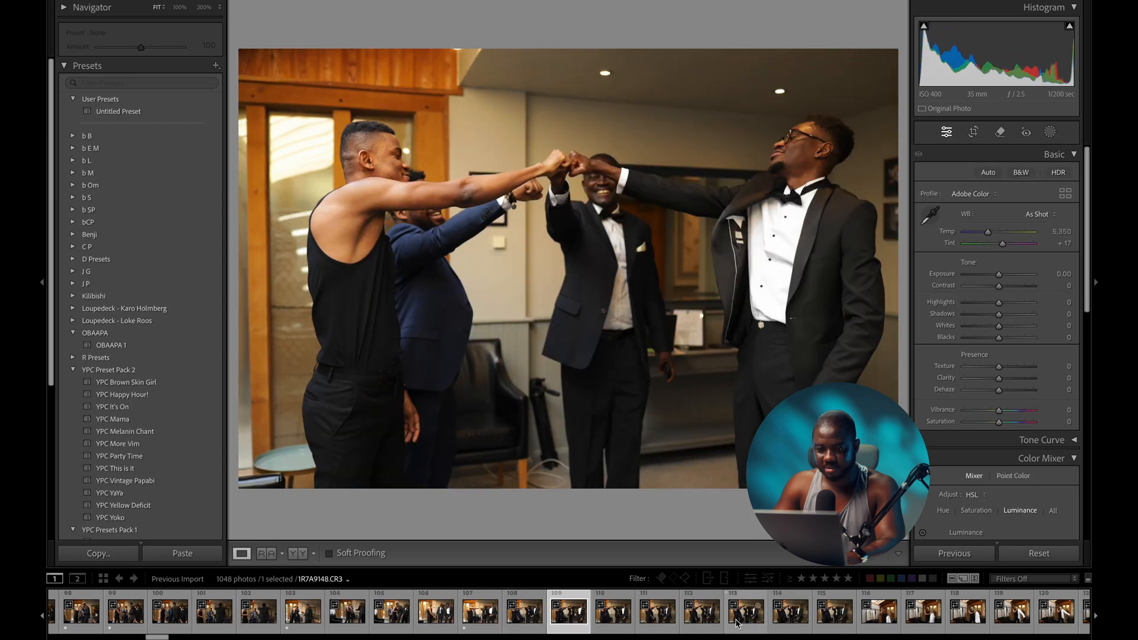
key(Right)
key(Right)
key(Right)
key(Right)
key(Right)
key(Right)
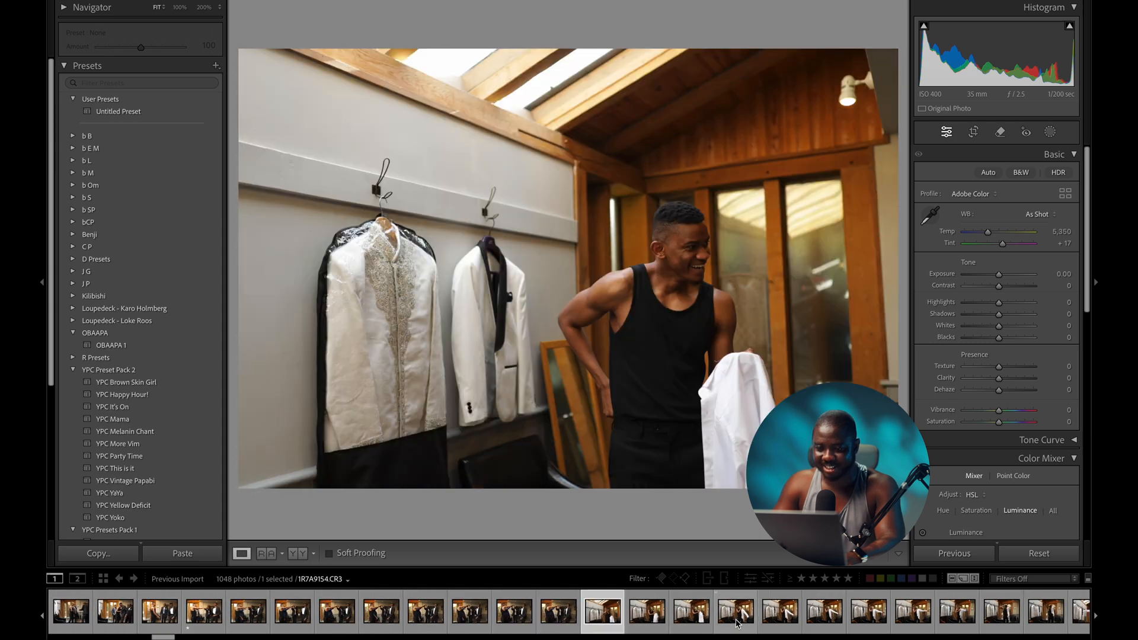
key(Left)
key(1)
key(Right)
key(Right)
key(Left)
key(1)
key(Right)
key(Right)
key(Right)
key(Right)
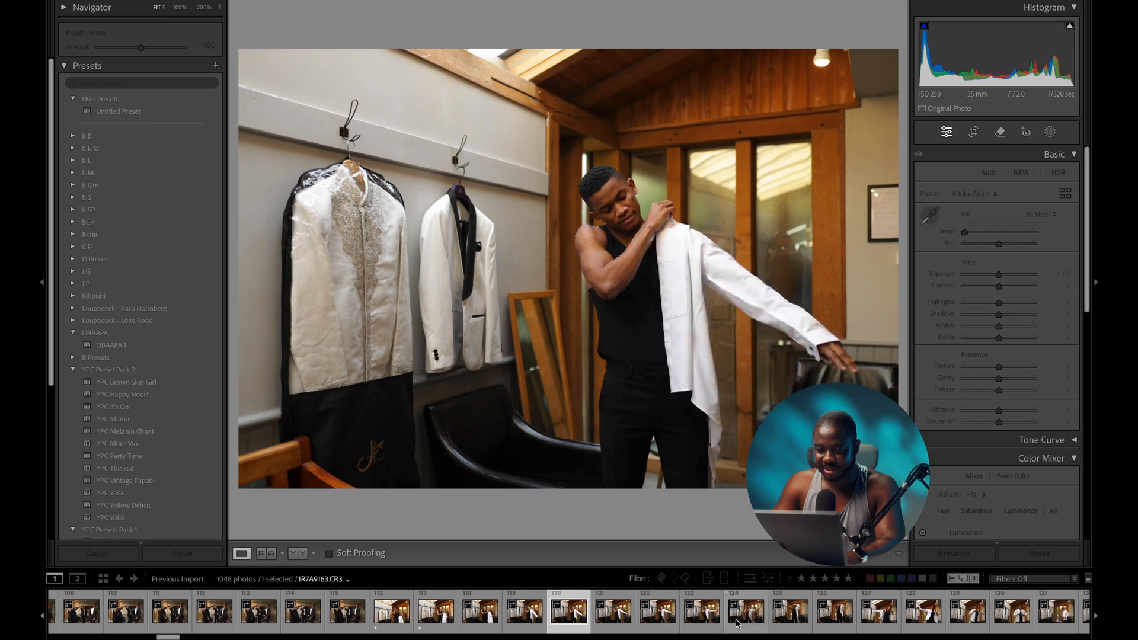
key(Right)
key(Right)
key(Right)
key(Right)
key(Right)
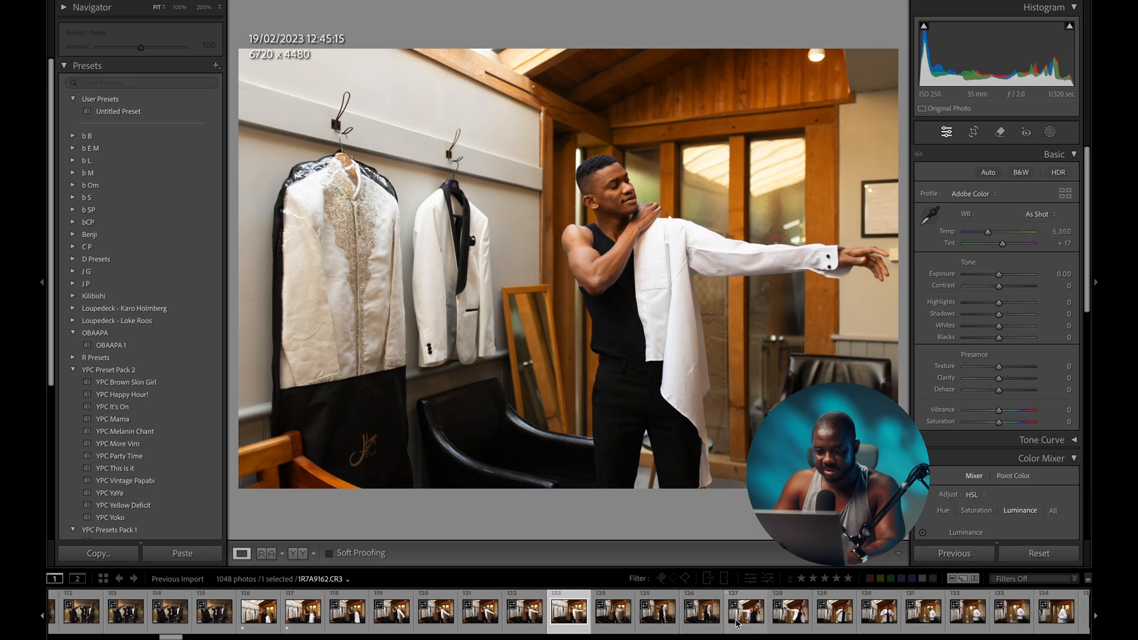
key(Right)
key(Right)
key(Right)
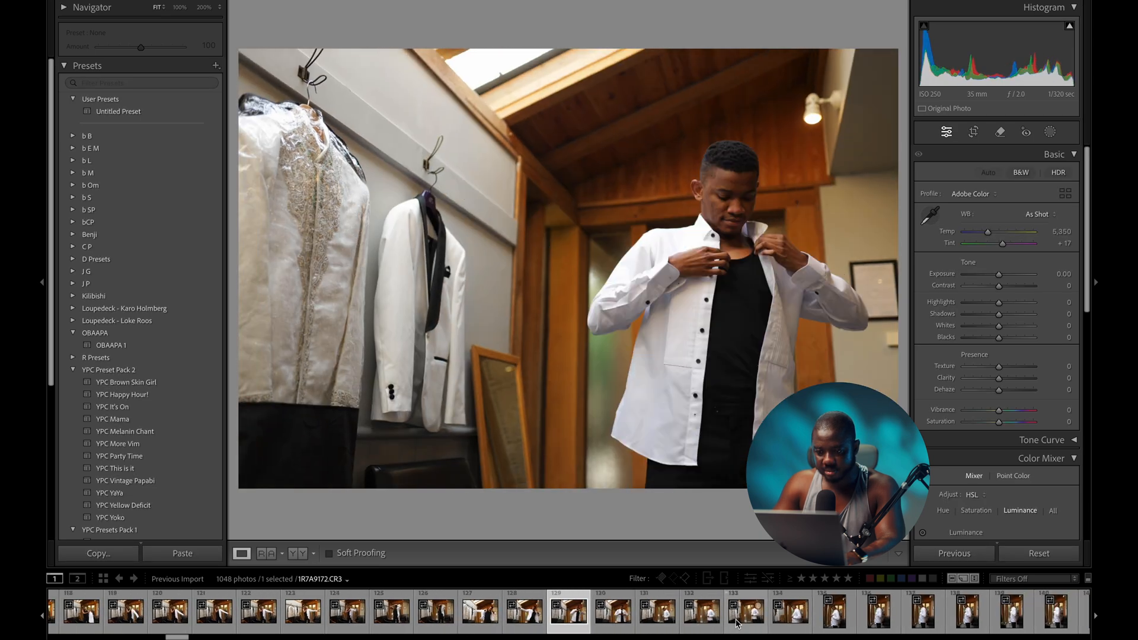
key(Right)
key(Right)
key(Right)
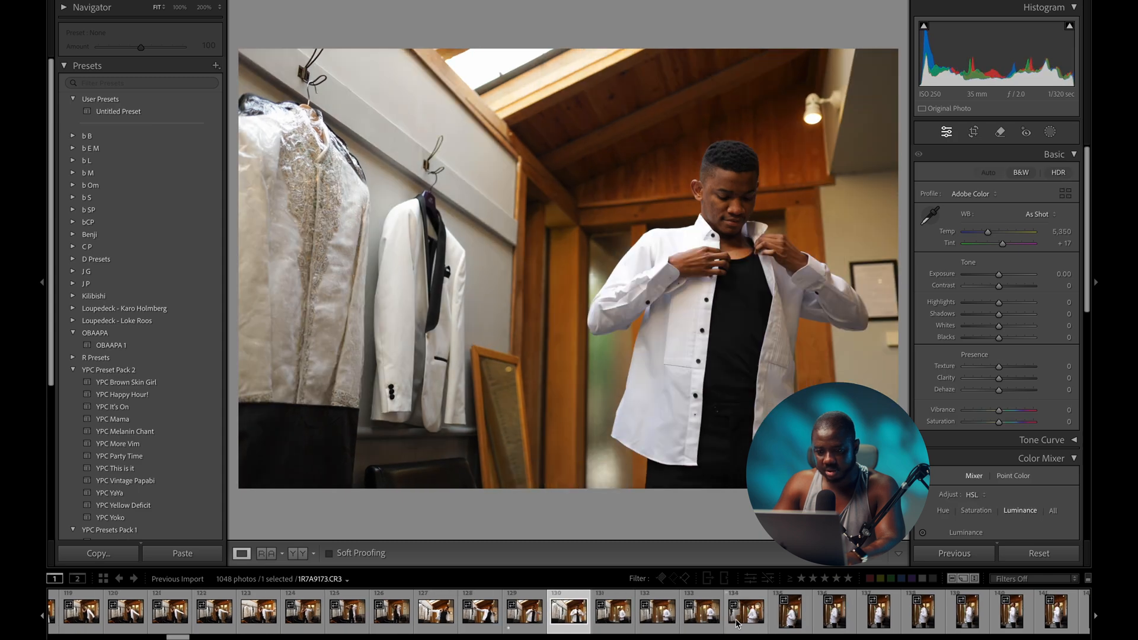
key(Right)
key(Left)
key(Left)
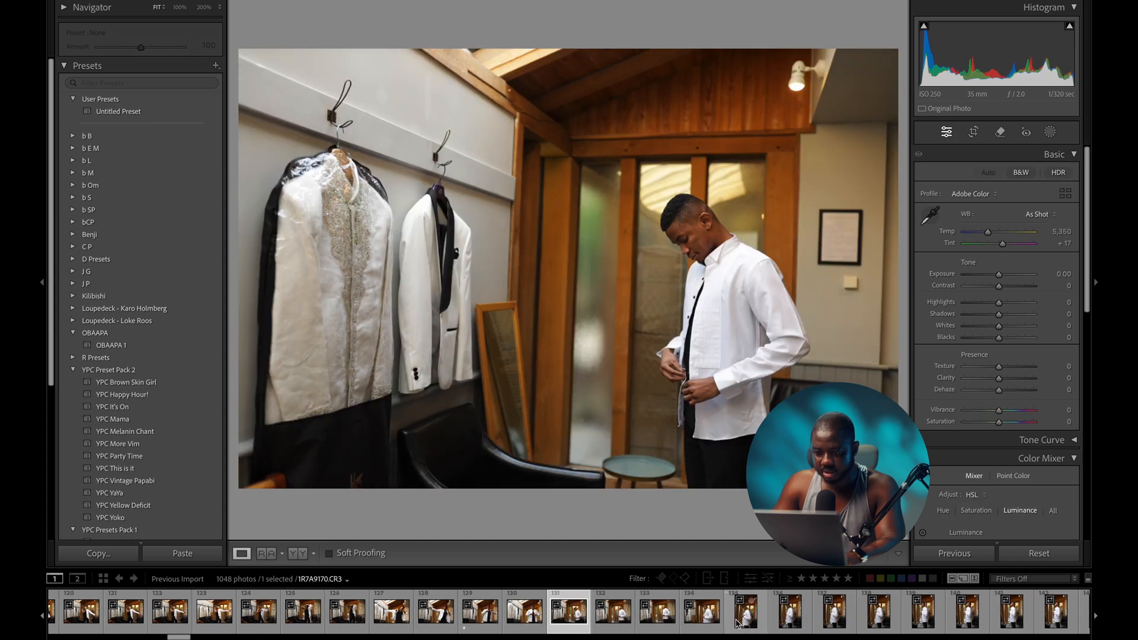
key(Right)
key(Right)
key(Right)
key(Right)
key(Right)
key(Right)
key(Right)
key(Right)
key(Right)
key(Right)
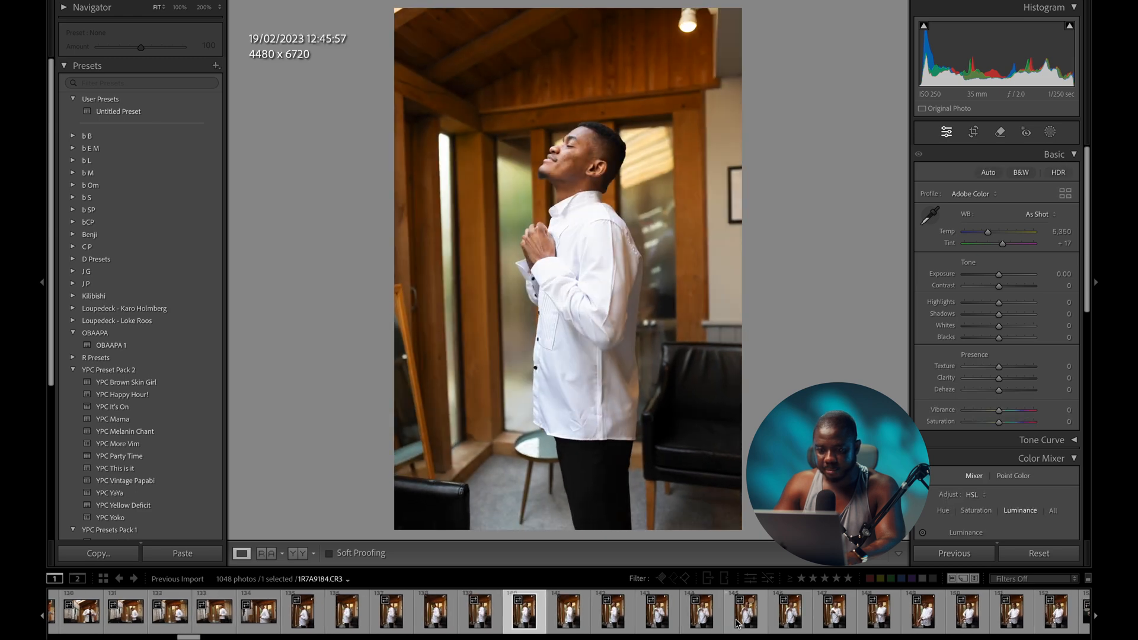
key(Left)
key(1)
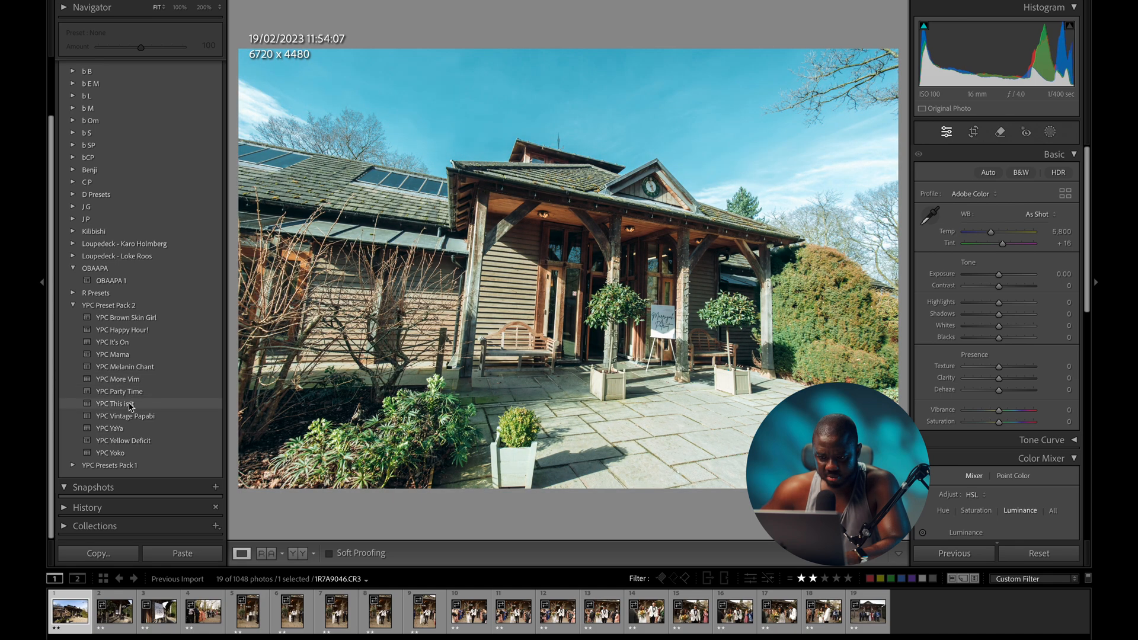
- Apply the YPC This is it preset, then set Exposure 0.00, Vibrance +36 and Temp 5,929
click(132, 406)
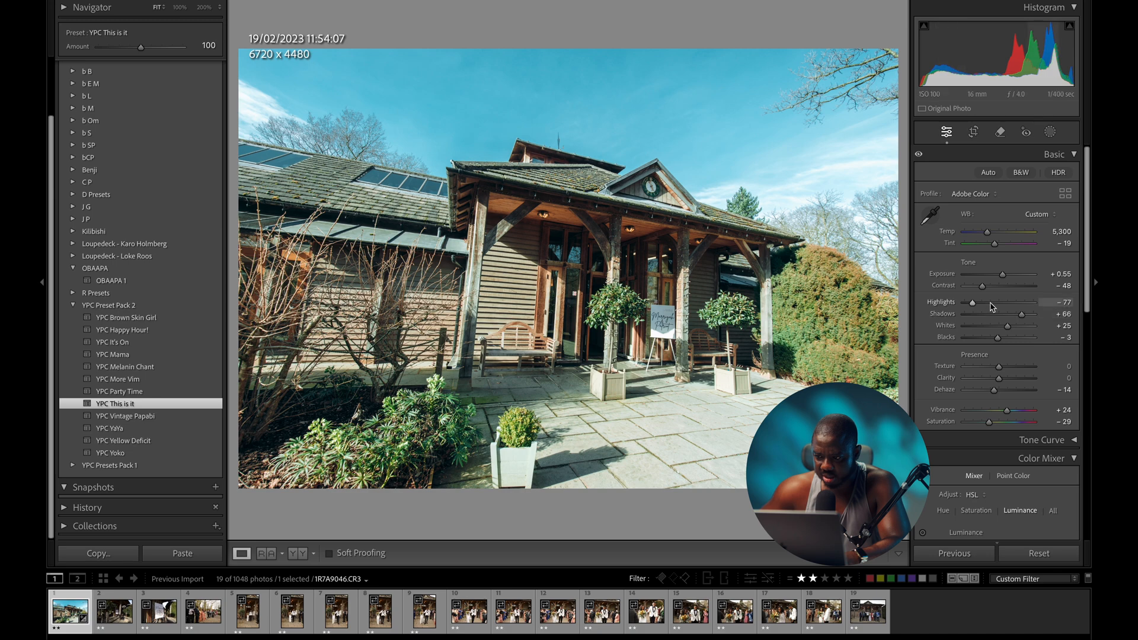
click(999, 275)
drag(1000, 276, 1000, 276)
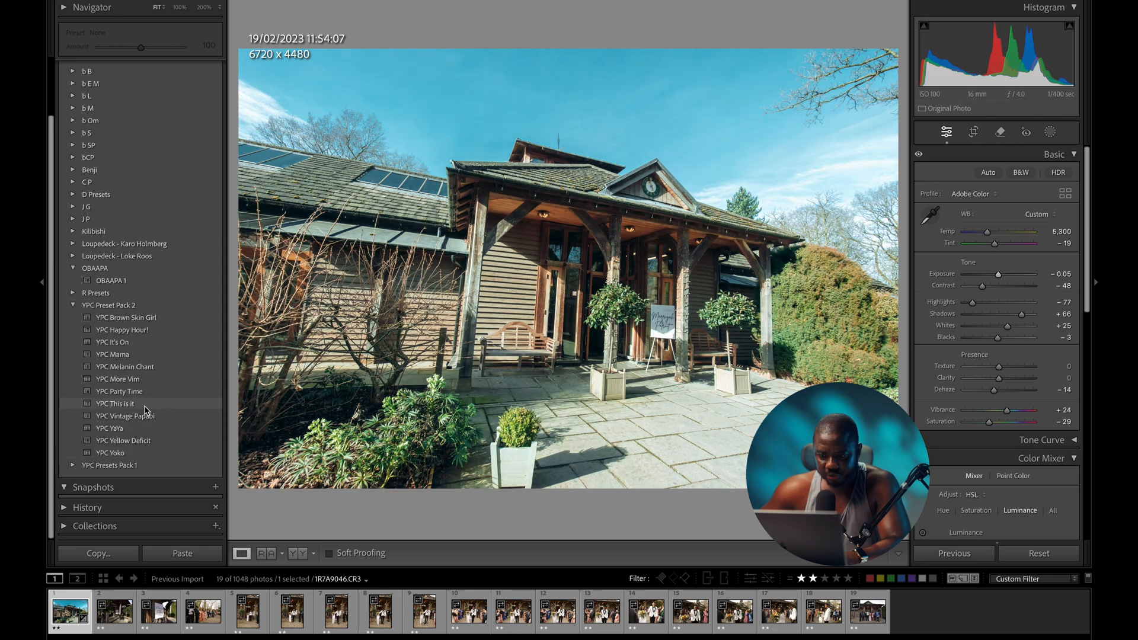
click(145, 404)
drag(1002, 274, 1000, 279)
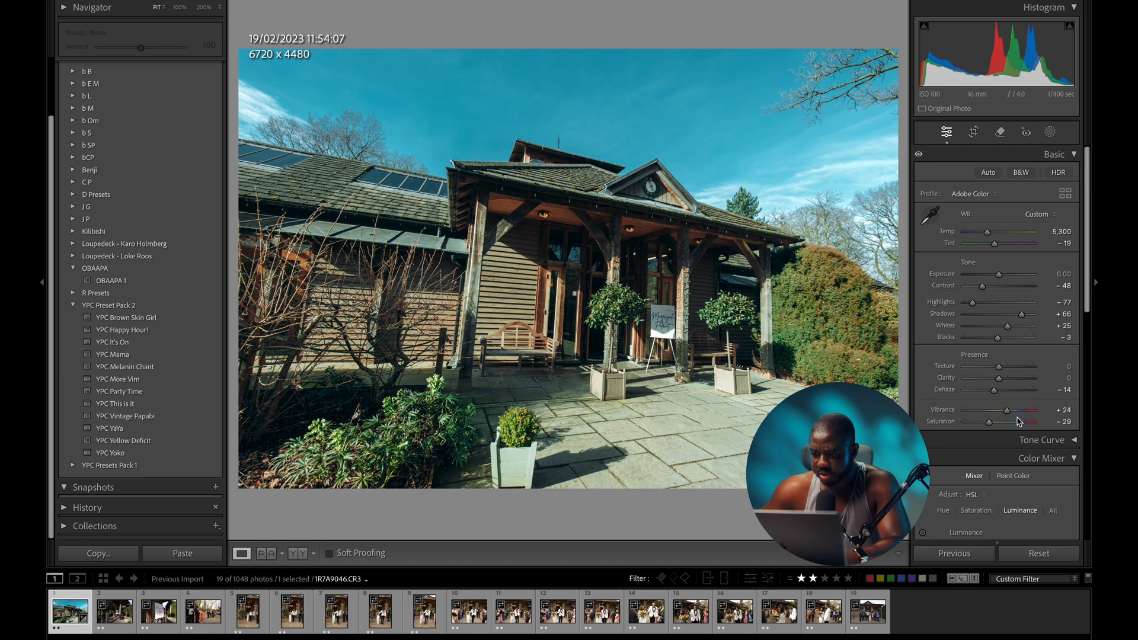
drag(1009, 413, 1012, 414)
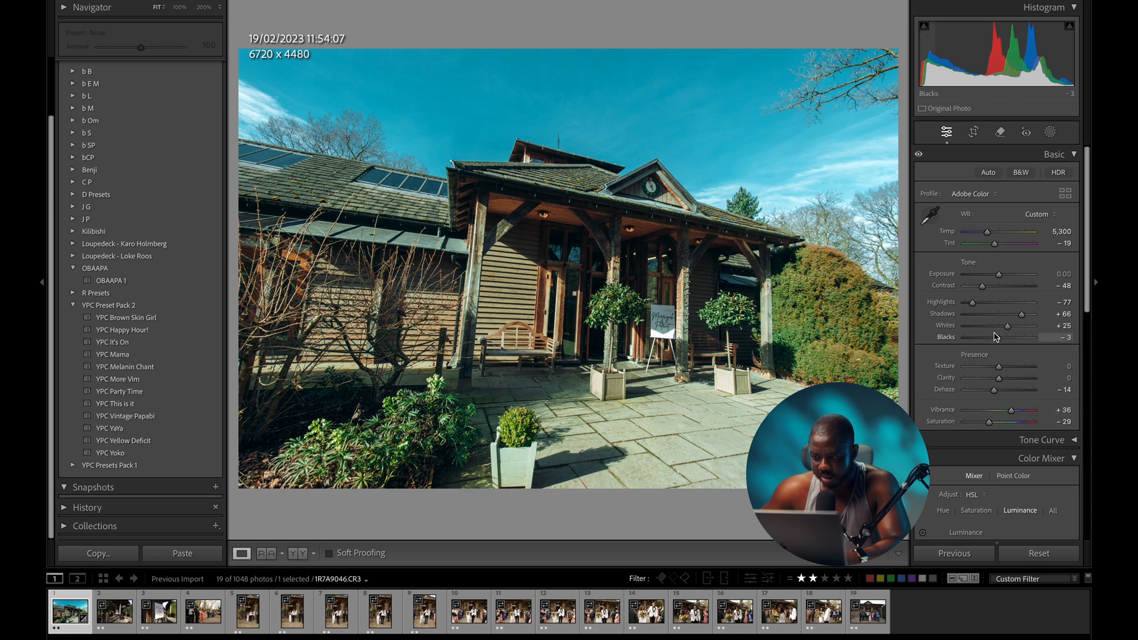
drag(988, 232, 988, 233)
- Rotate the venue exterior -1.38° to level the building, committing a 6488 × 4325 crop
key(backslash)
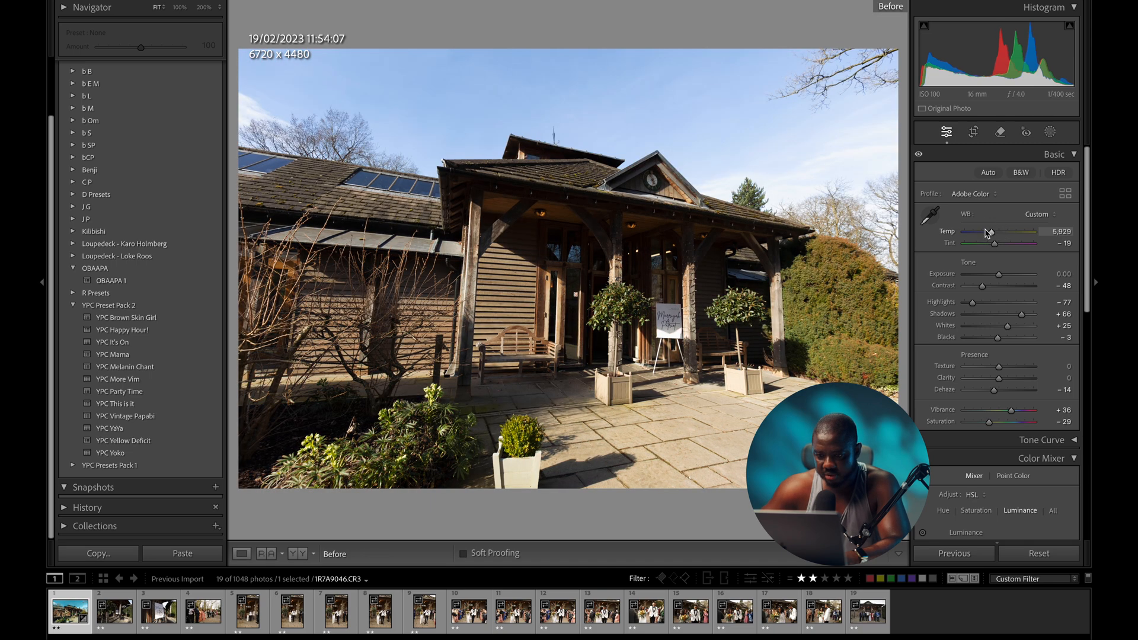
key(backslash)
key(r)
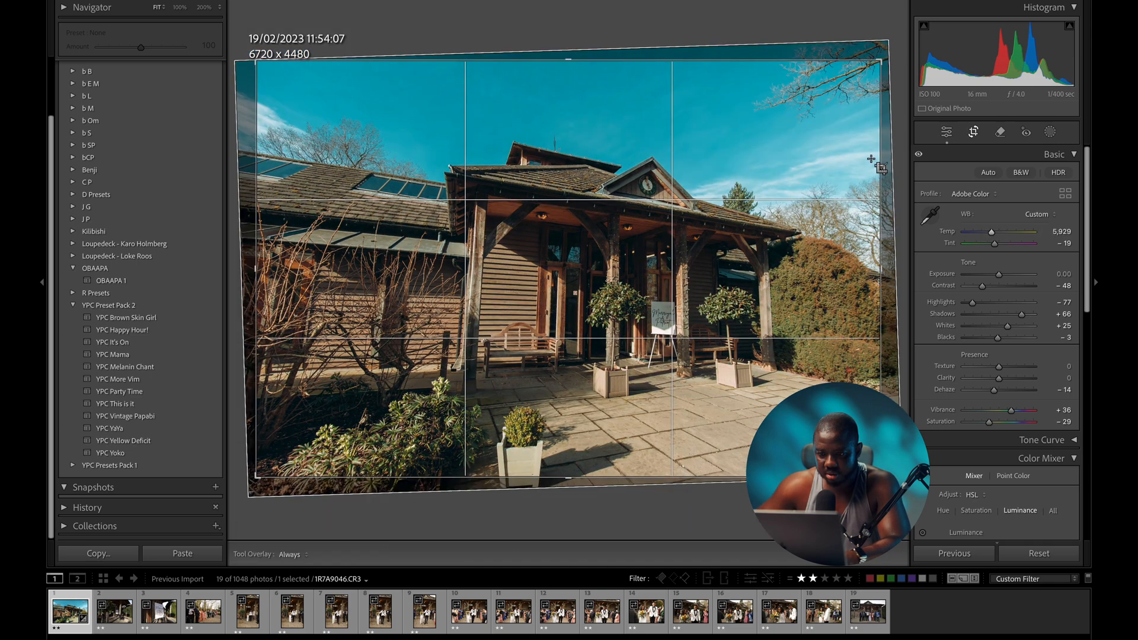
key(d)
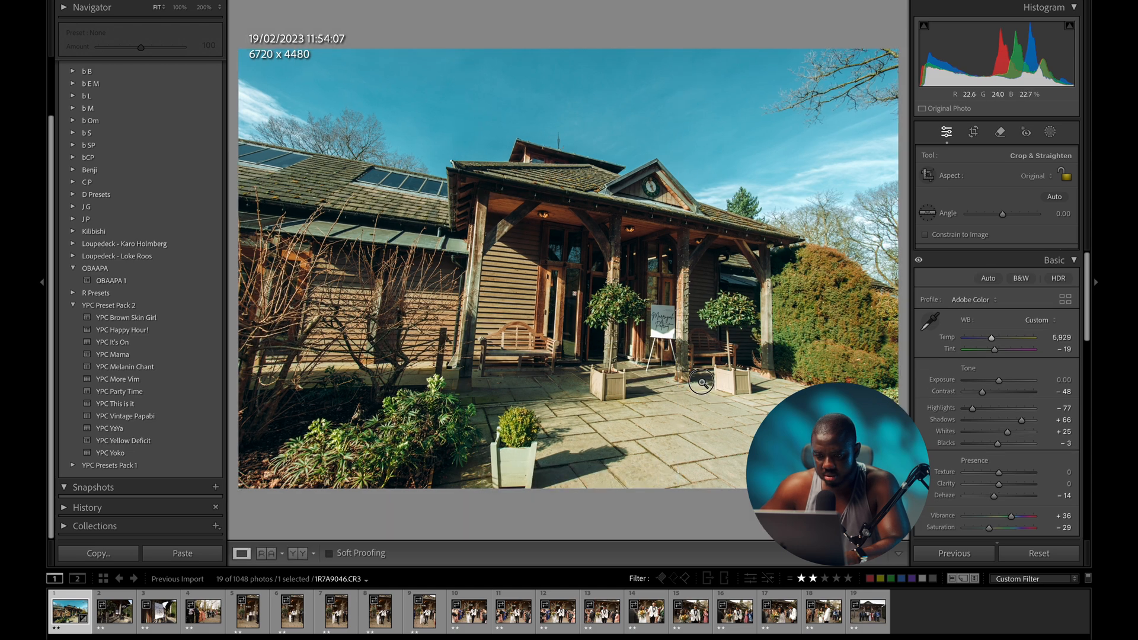
key(backslash)
key(backslash)
key(backslash)
key(backslash)
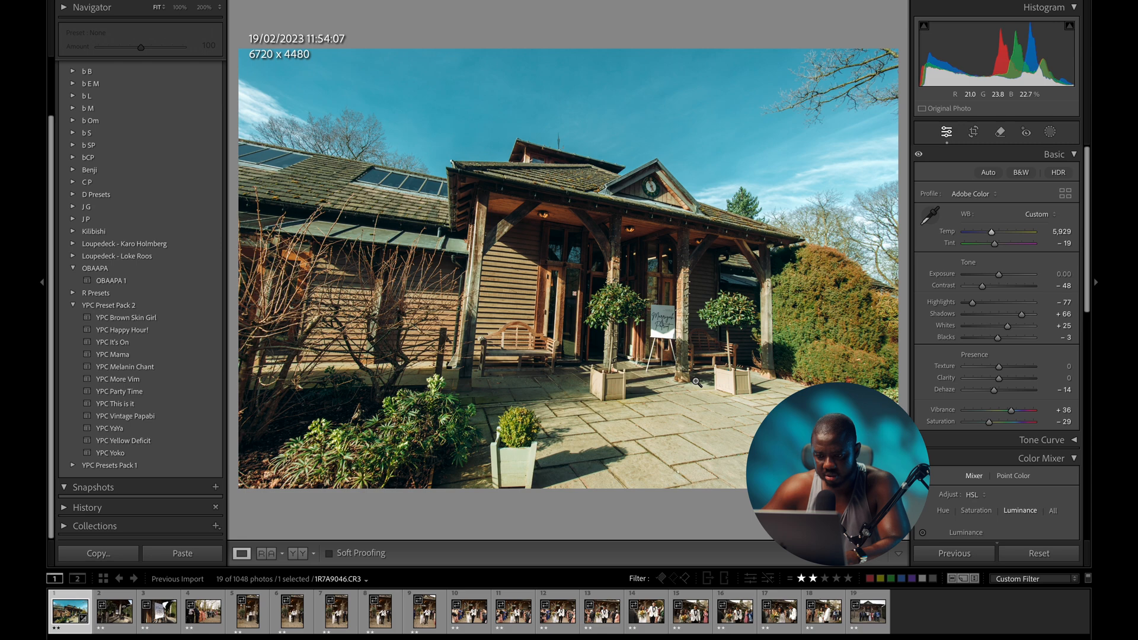
key(r)
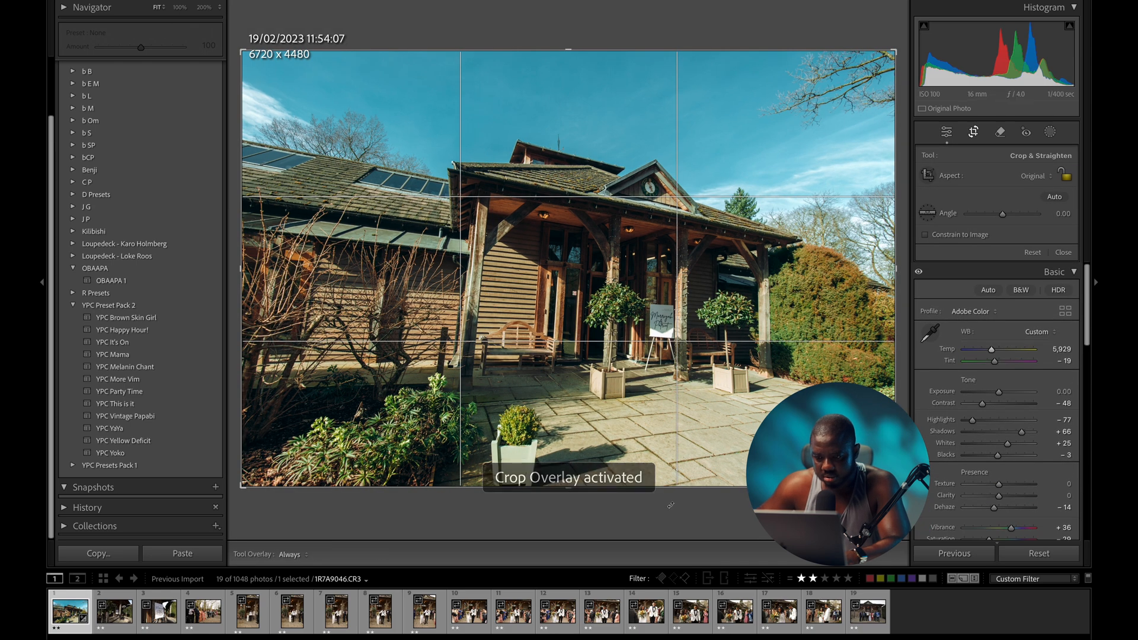
drag(674, 508, 679, 508)
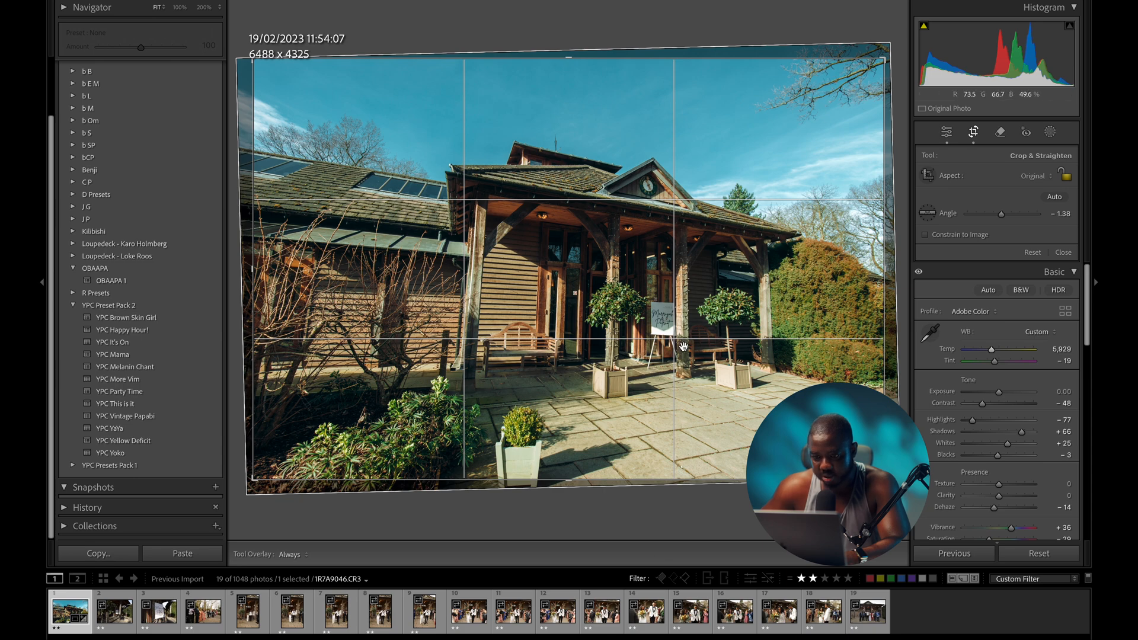
double_click(629, 318)
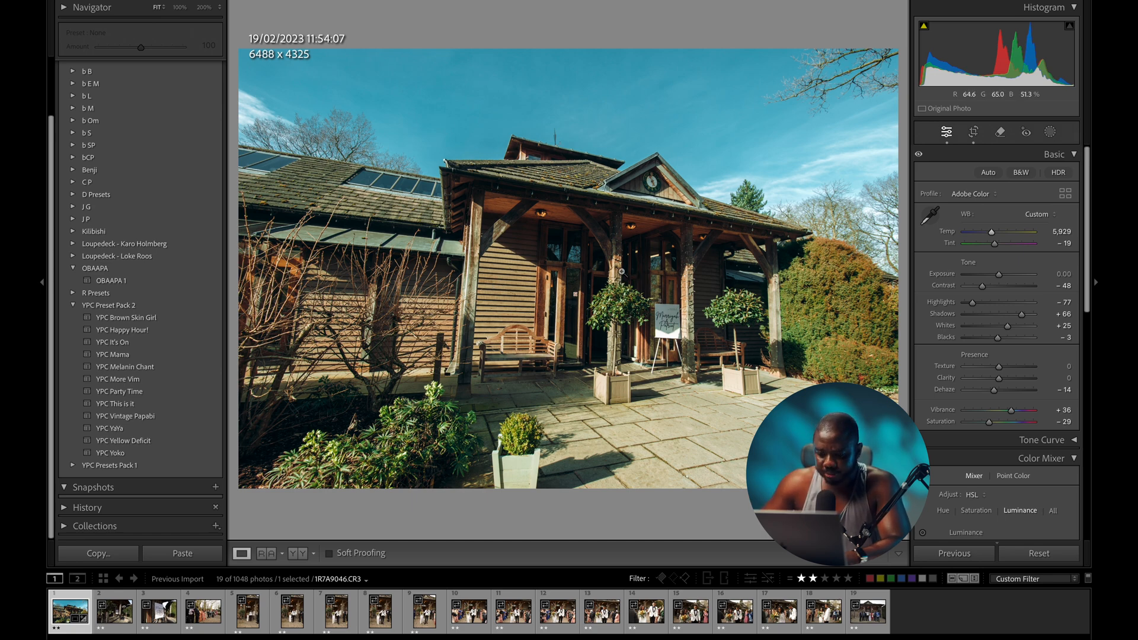
key(backslash)
key(backslash)
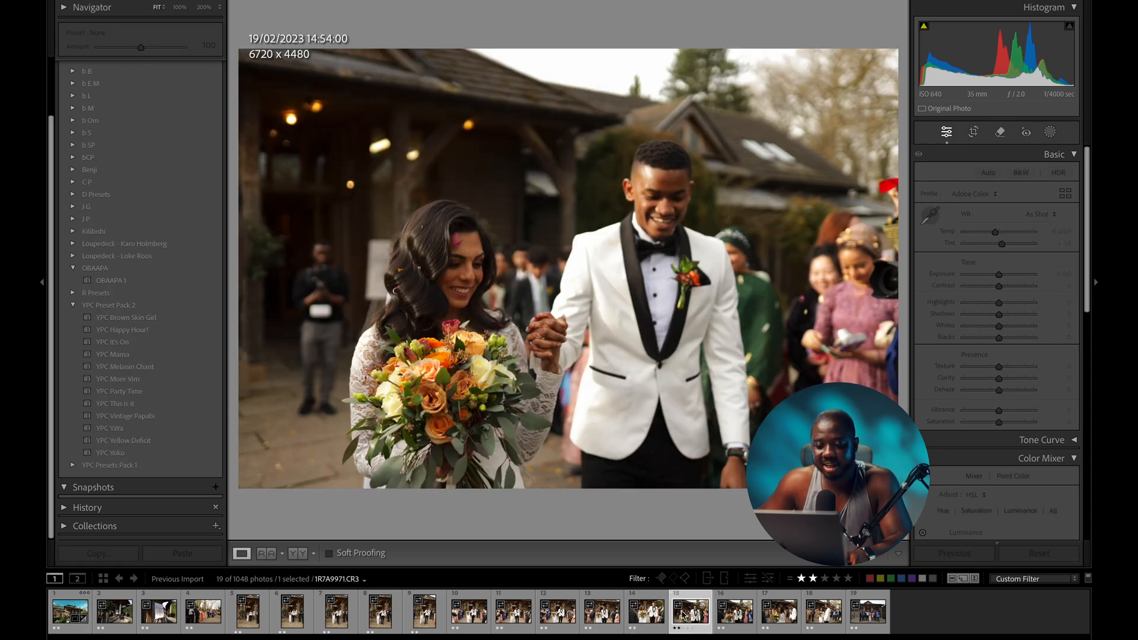
click(689, 623)
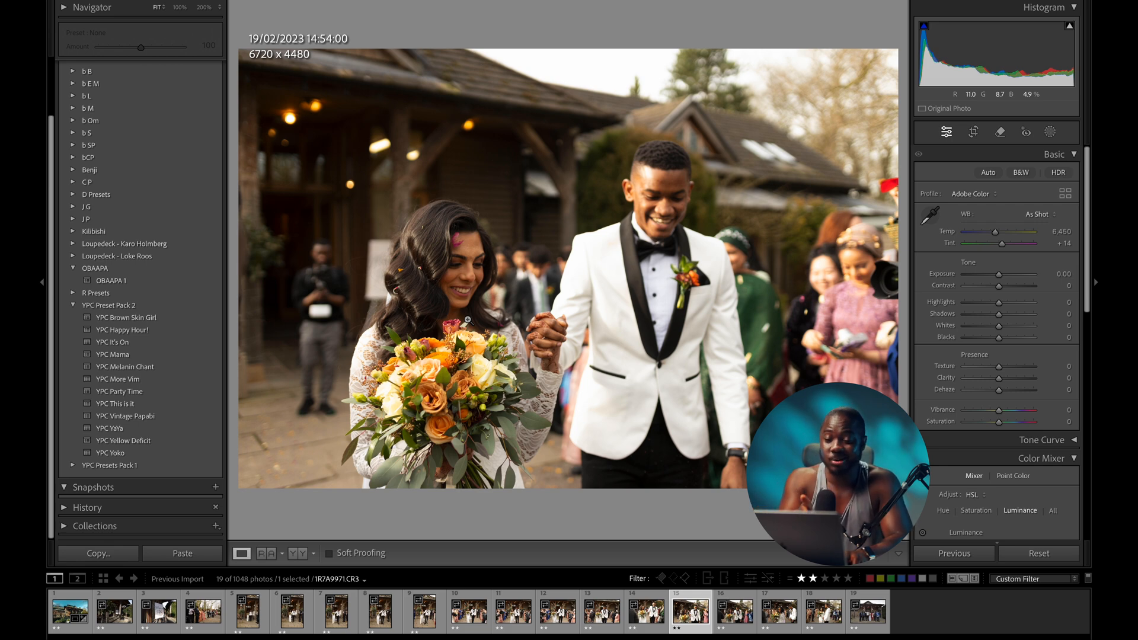
click(59, 615)
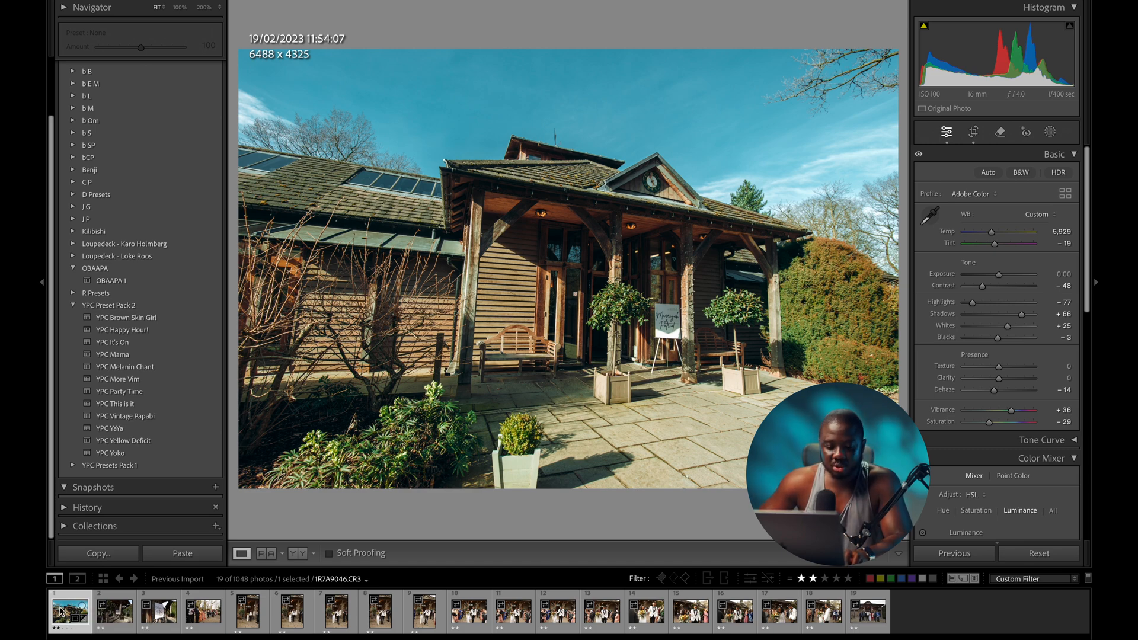
- Sync the venue exterior's edits to all 19 keepers, excluding crop, transform and masking, then deselect all
shift+click(864, 613)
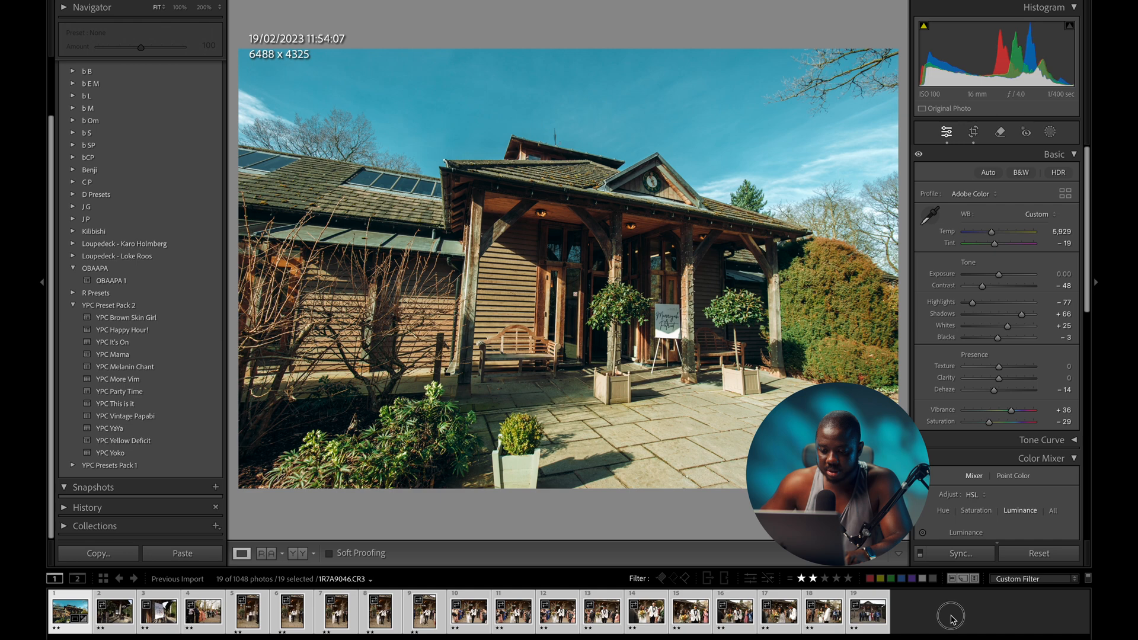
click(951, 613)
click(53, 610)
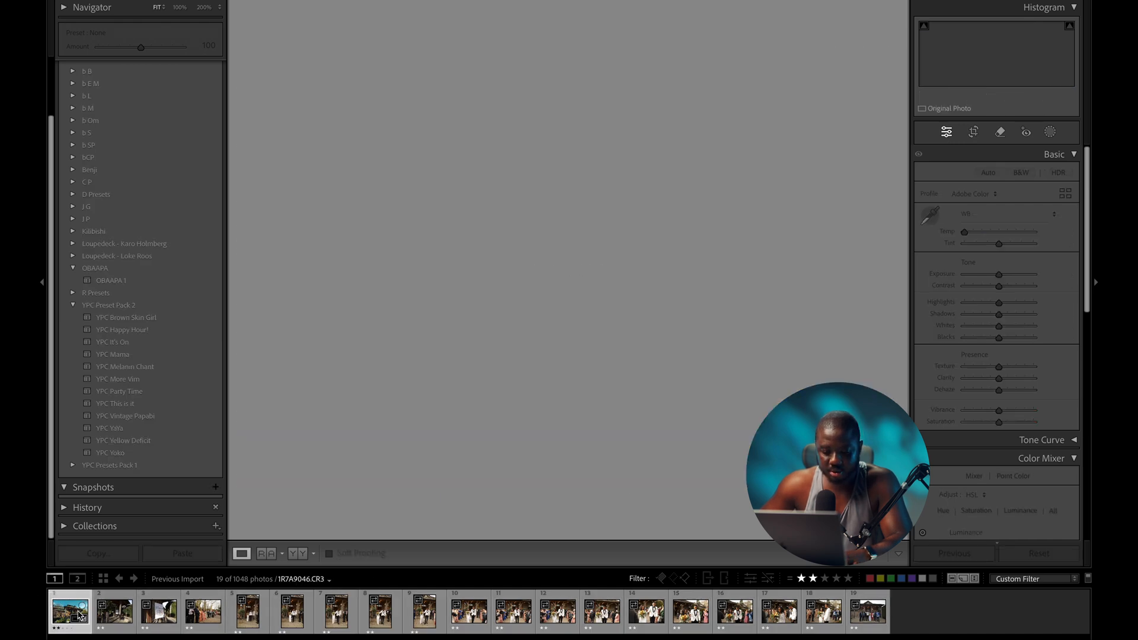
key(ctrl+a)
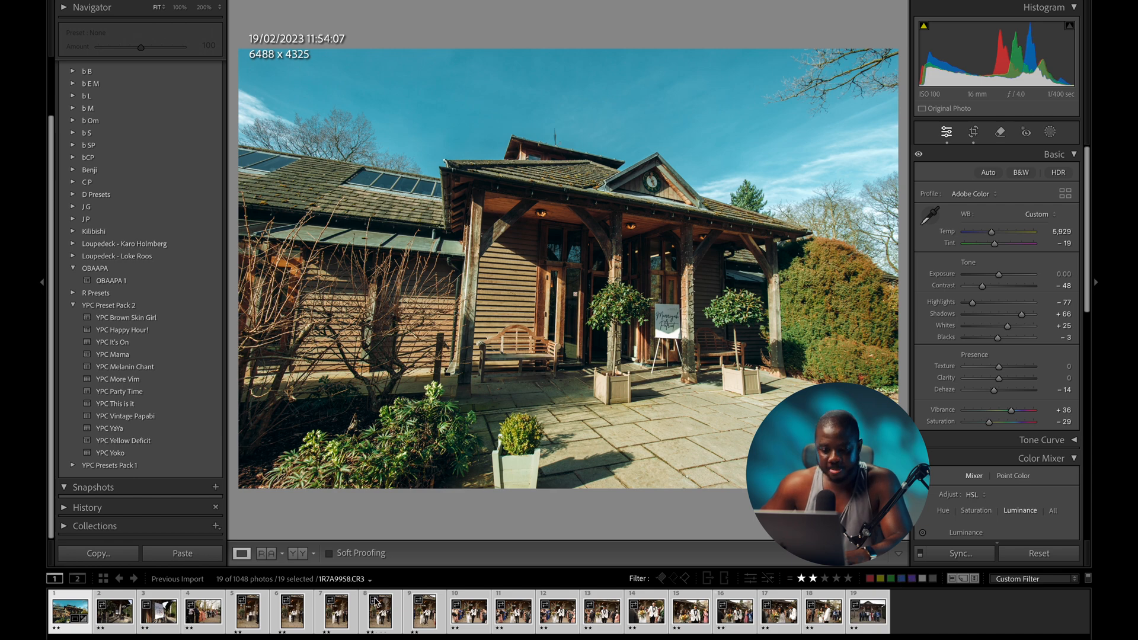
click(975, 555)
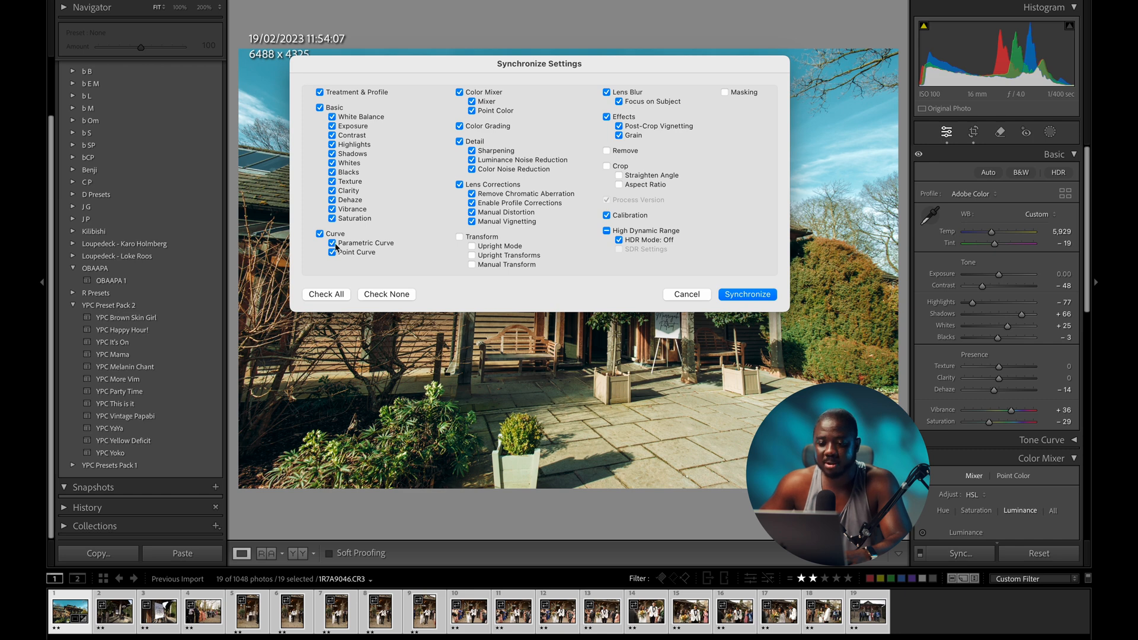
click(747, 294)
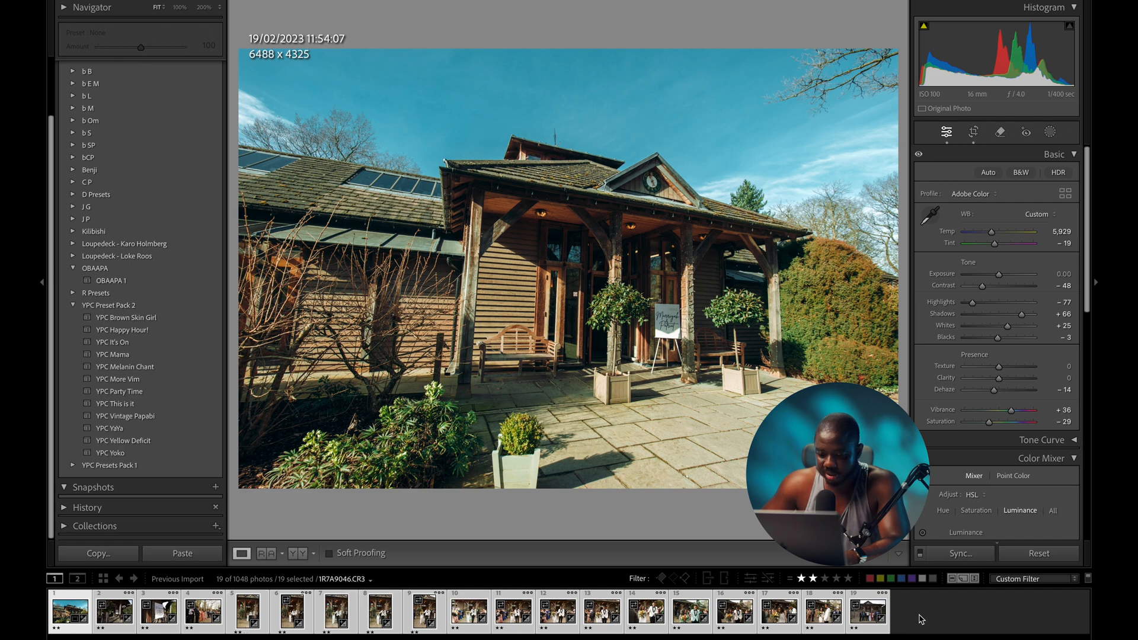
key(ctrl+d)
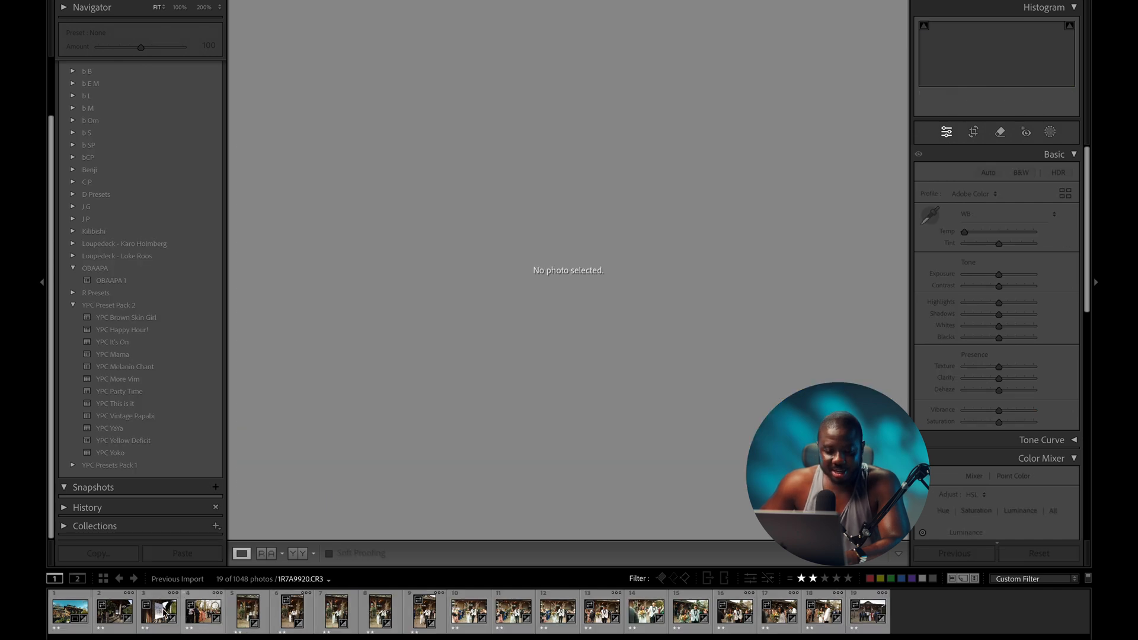
- Level the porch welcome-sign photo with a -2.30° straighten and raise its exposure to +0.85
click(116, 607)
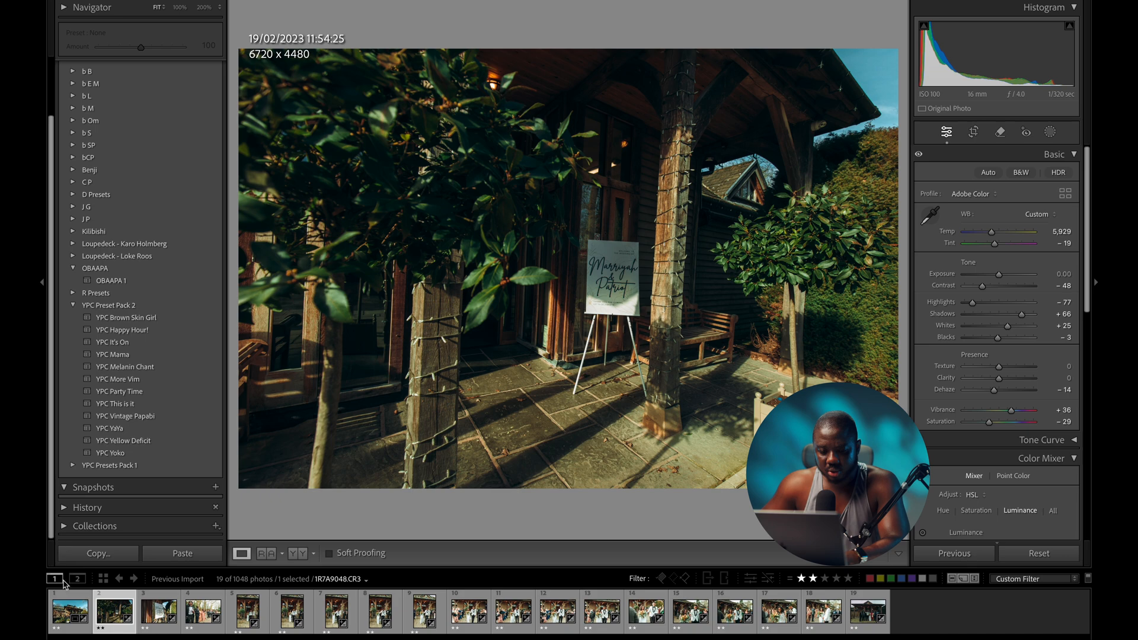
key(r)
drag(627, 519, 638, 517)
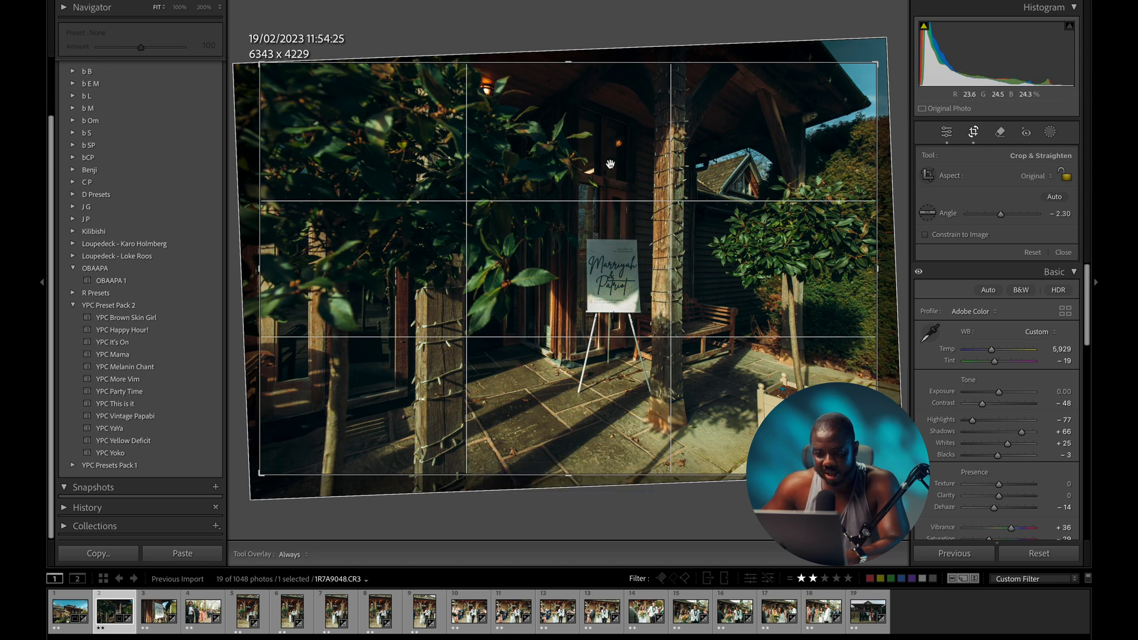
key(r)
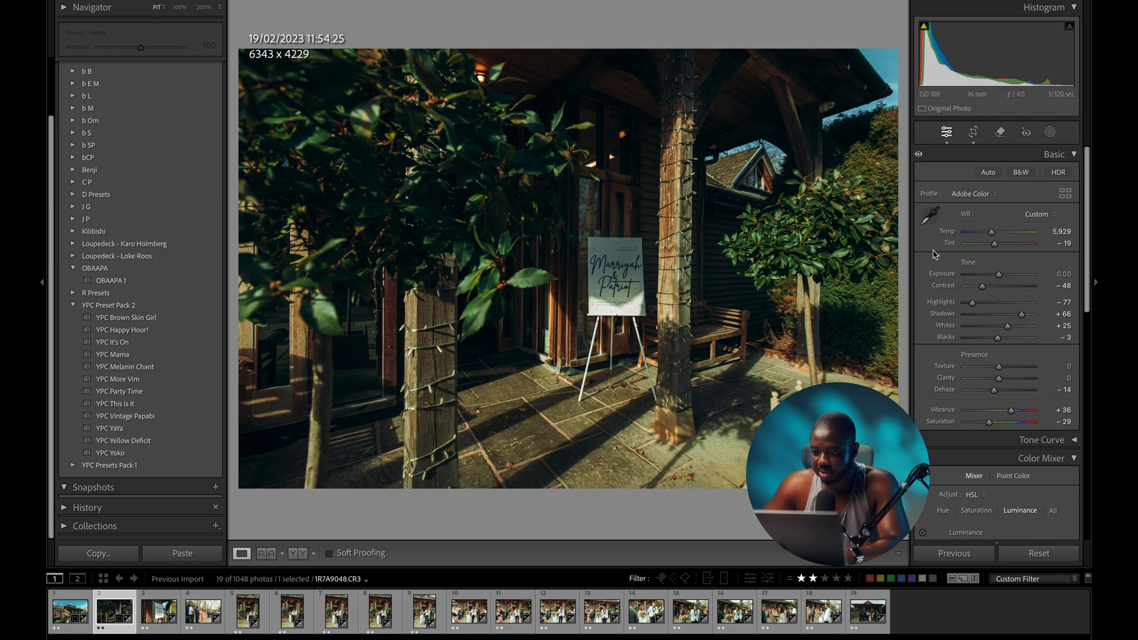
drag(1000, 277, 1007, 278)
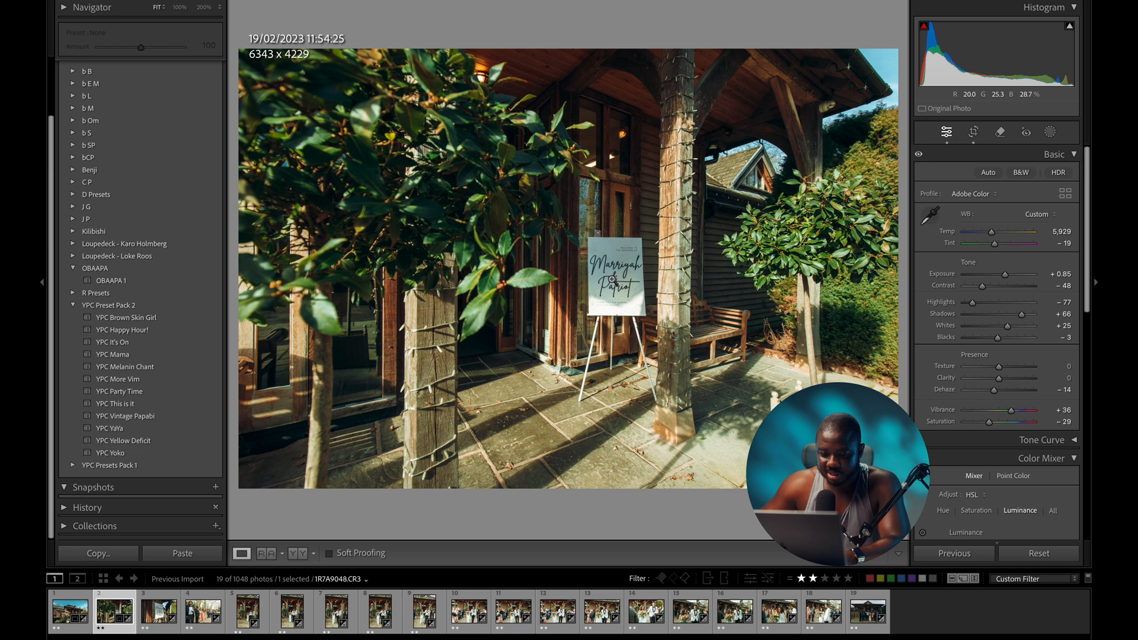
- Set the welcome-sign close-up to exposure +0.50 and Whites −9, compare with the original, then advance to the group photo
click(154, 613)
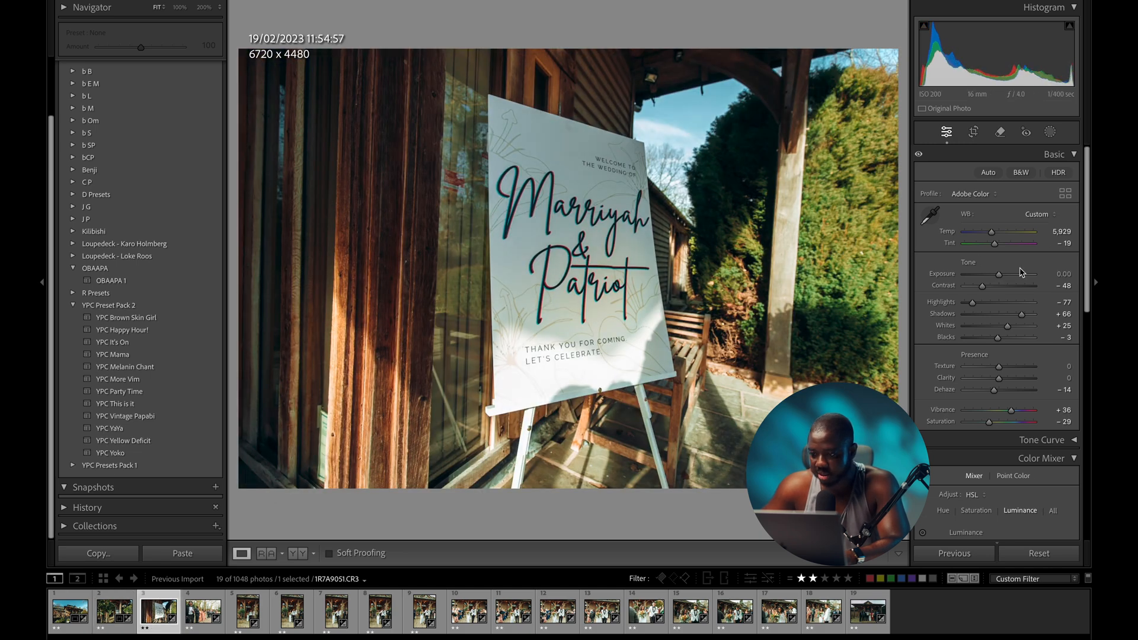
drag(998, 276, 1002, 276)
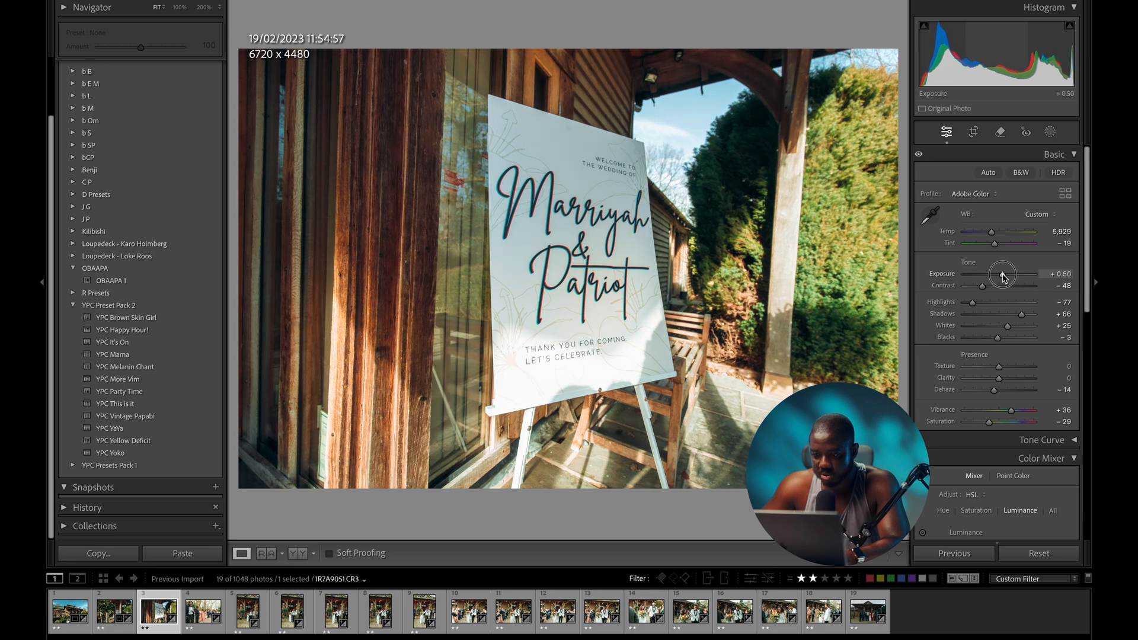
drag(1007, 326, 995, 326)
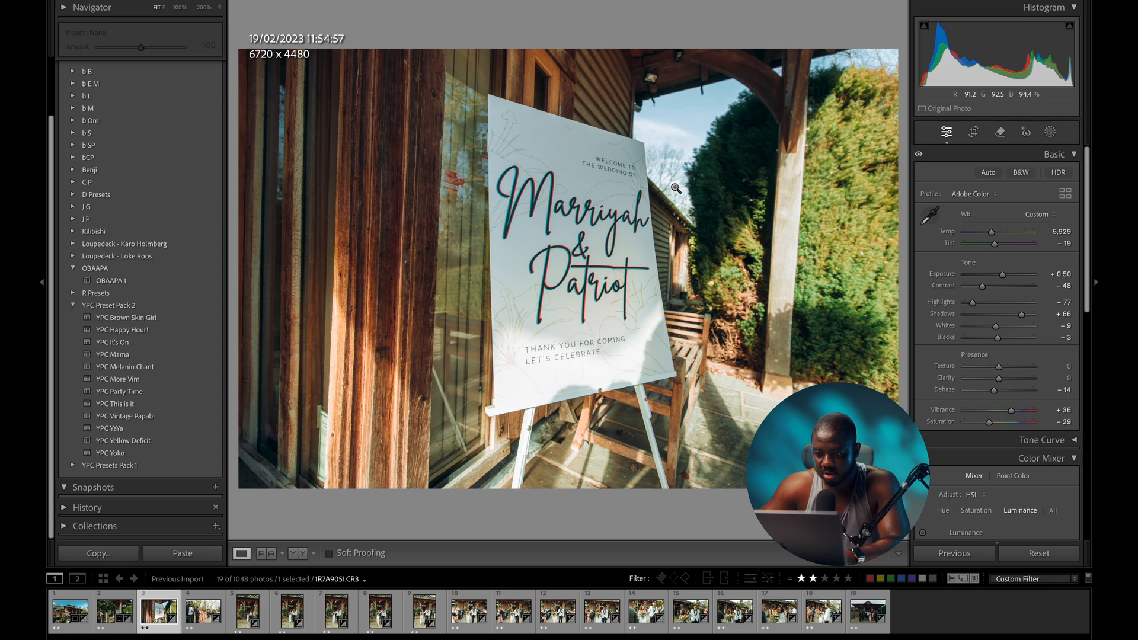
key(backslash)
key(backslash)
key(backslash)
key(backslash)
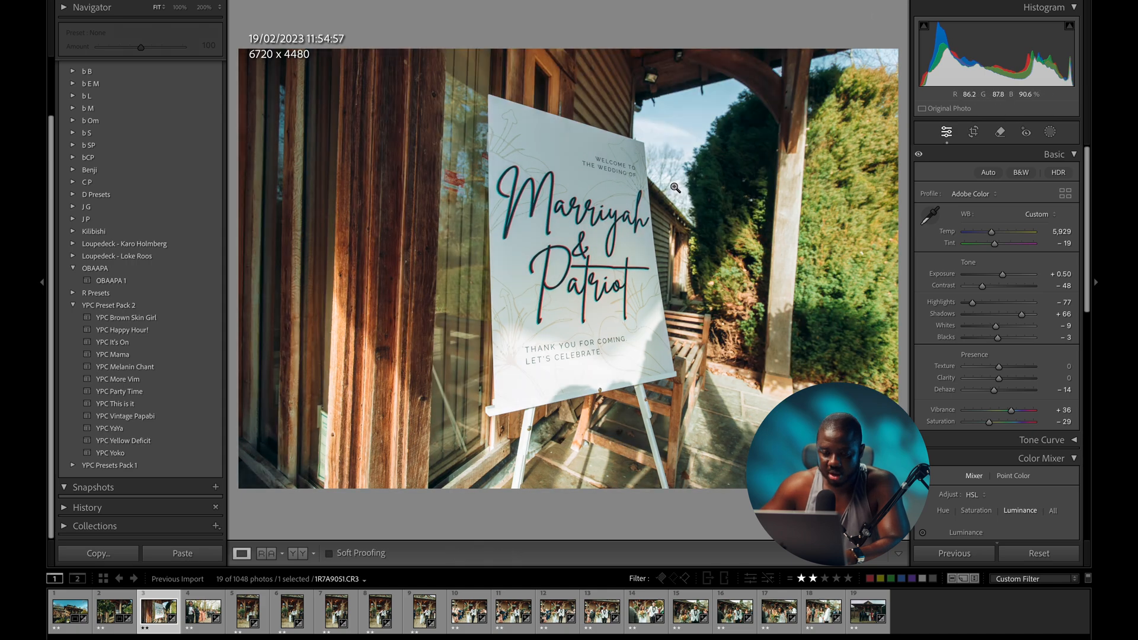
key(Right)
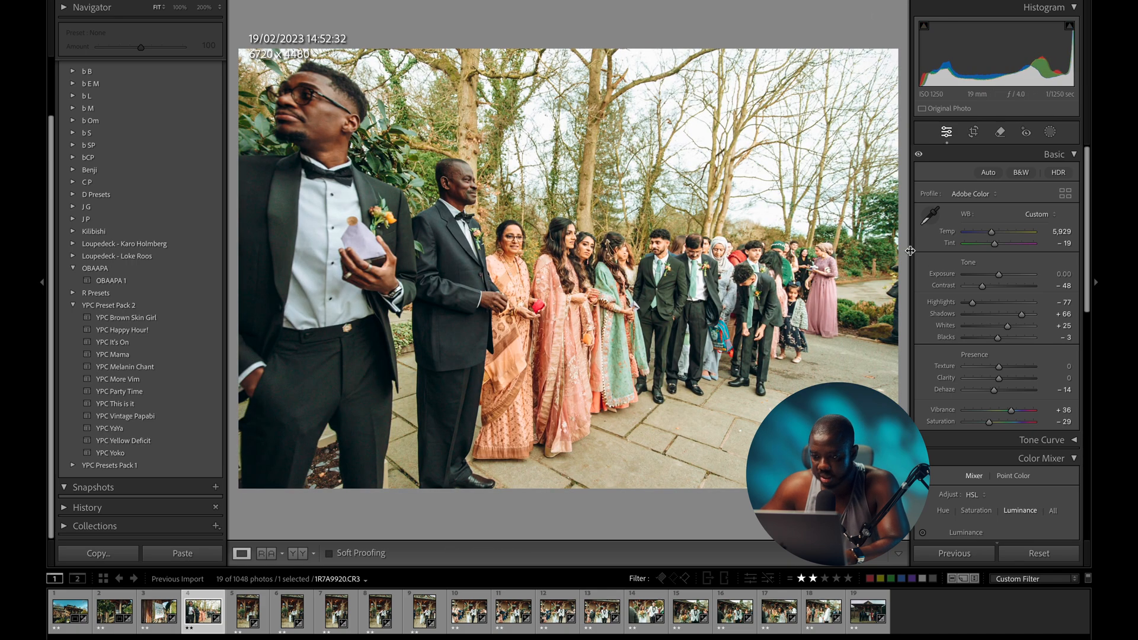
- Lower the group photo's exposure to -0.45, cool Temp to 5,169, and straighten its crop
drag(998, 273, 995, 278)
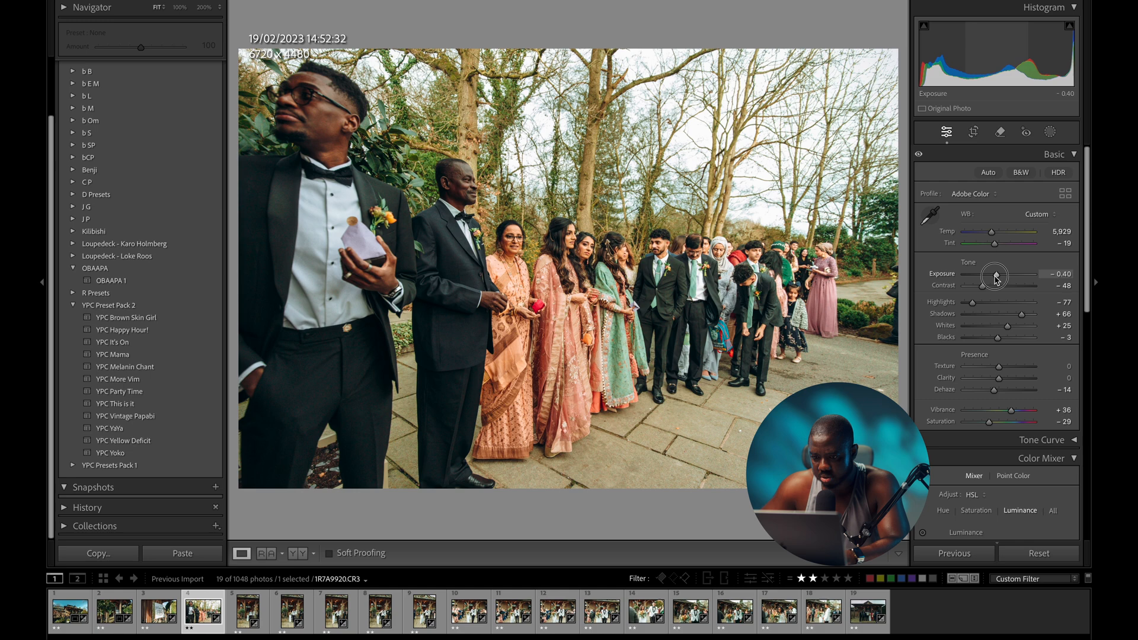
drag(994, 232, 987, 236)
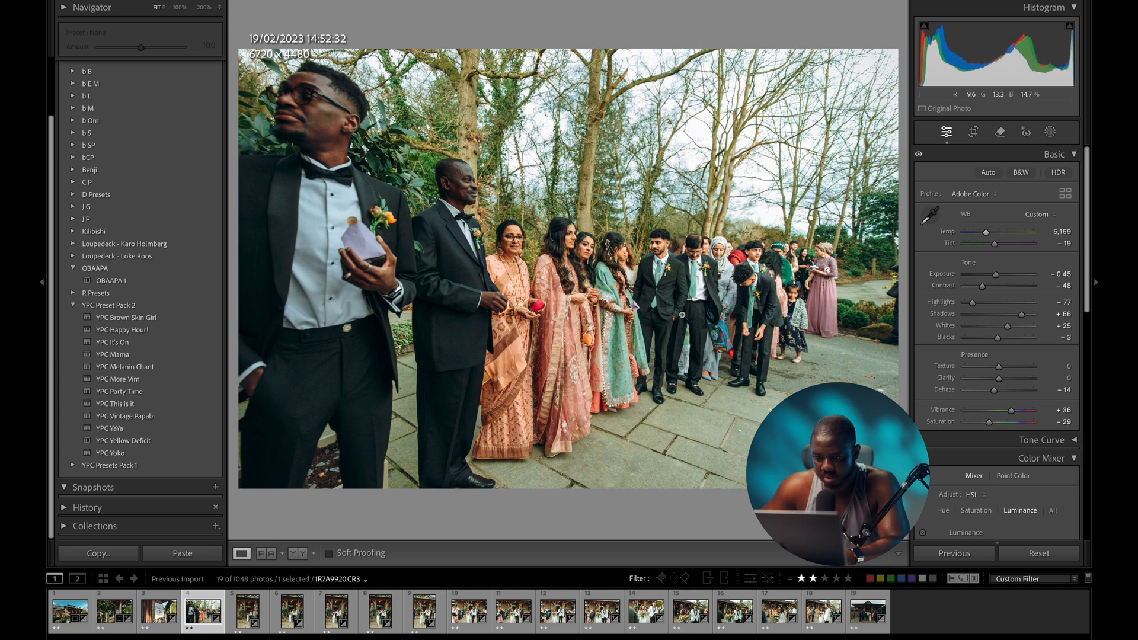
key(r)
drag(651, 500, 660, 503)
key(r)
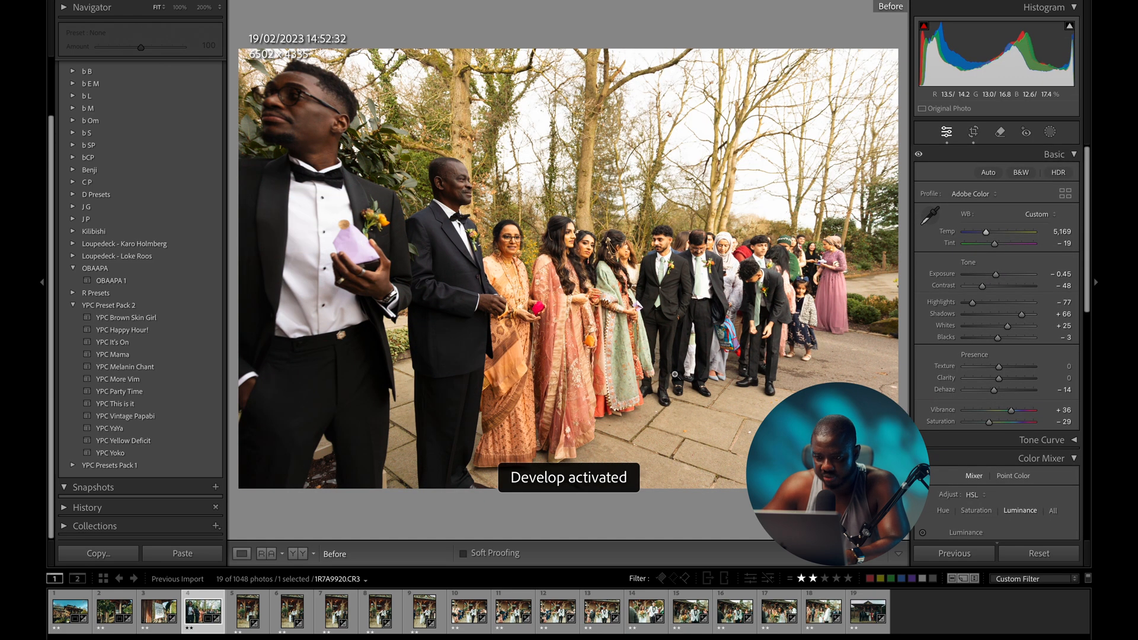
- Compare the group photo with the original and zoom in on the groom and suits to check detail
key(backslash)
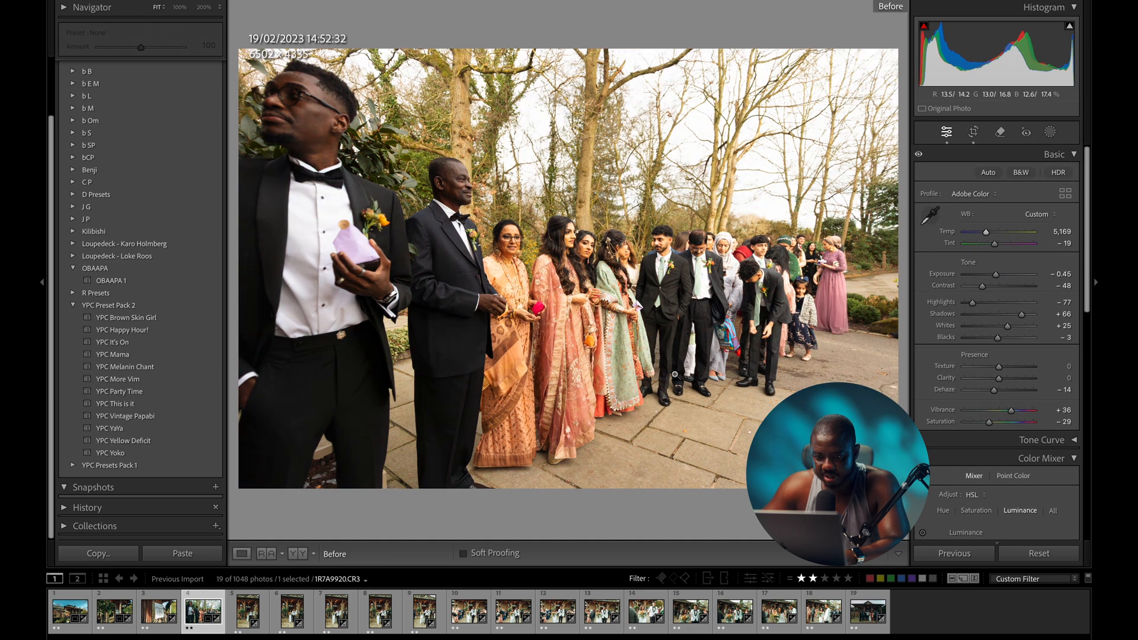
key(backslash)
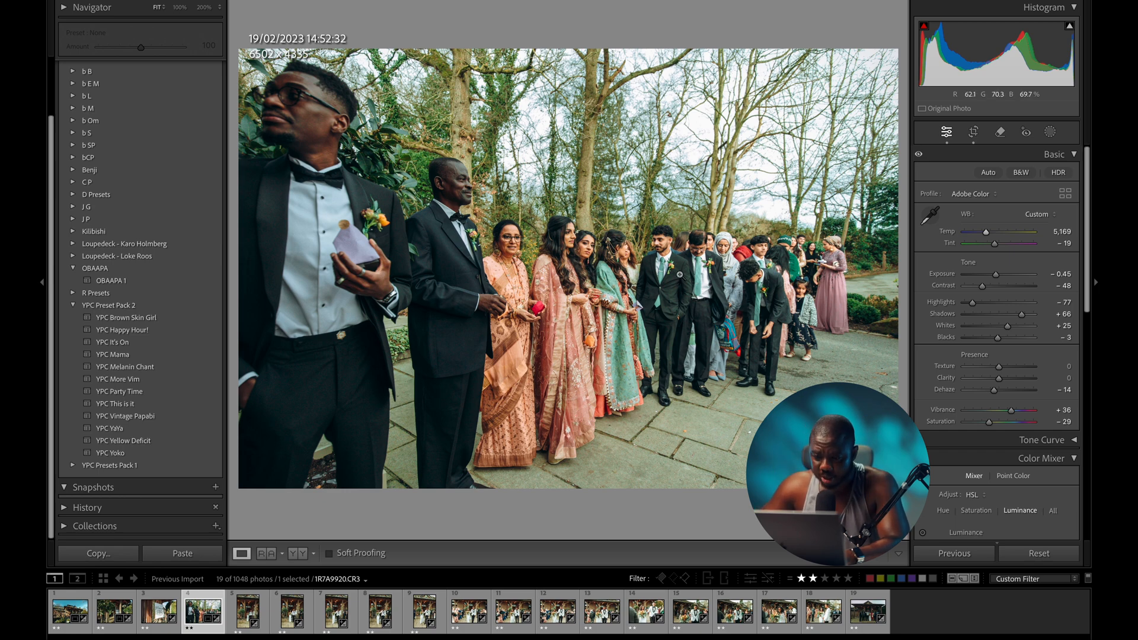
click(676, 251)
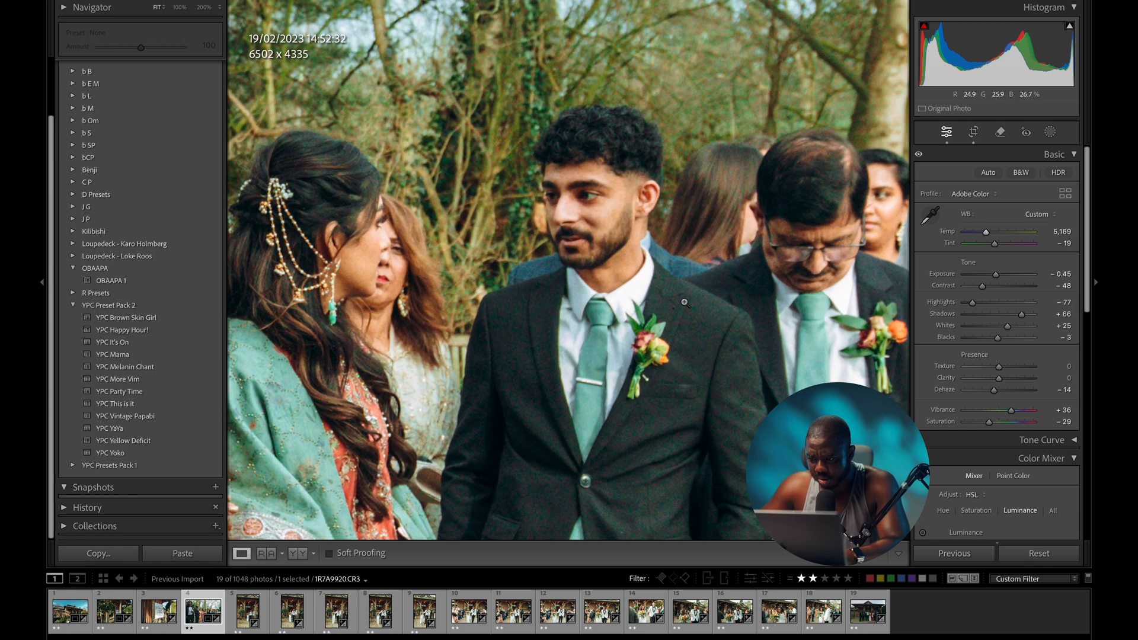
click(685, 300)
click(658, 275)
click(718, 329)
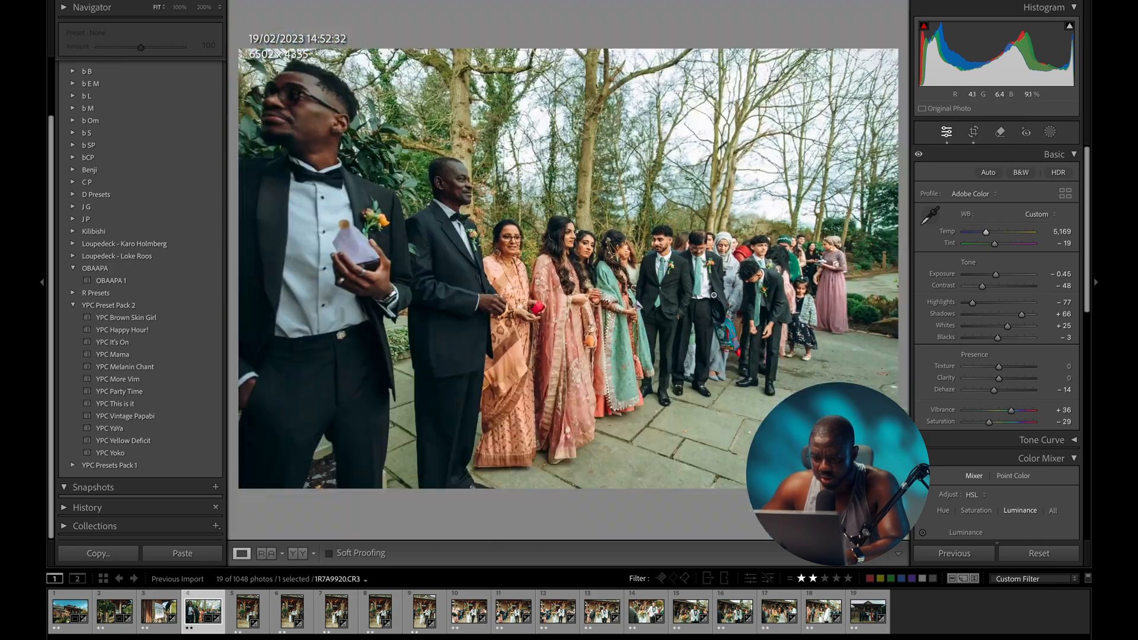
click(631, 299)
click(506, 343)
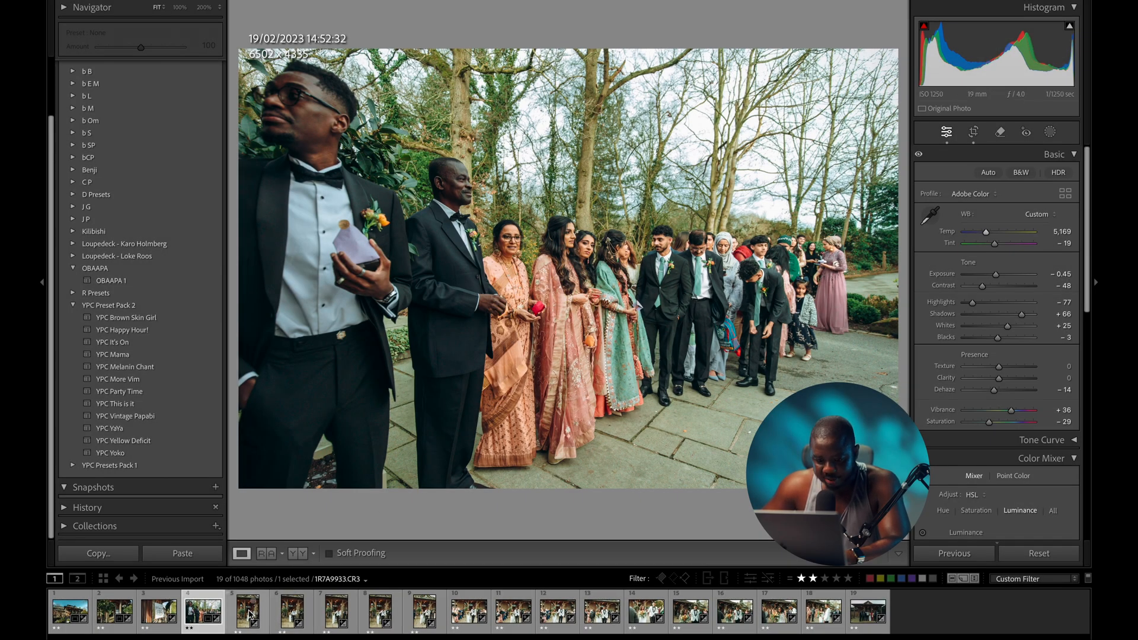
- Preview the remaining photos in the set, then return to the edited group photo
click(249, 615)
click(337, 616)
click(381, 617)
click(469, 618)
click(557, 616)
click(646, 616)
click(690, 616)
click(735, 616)
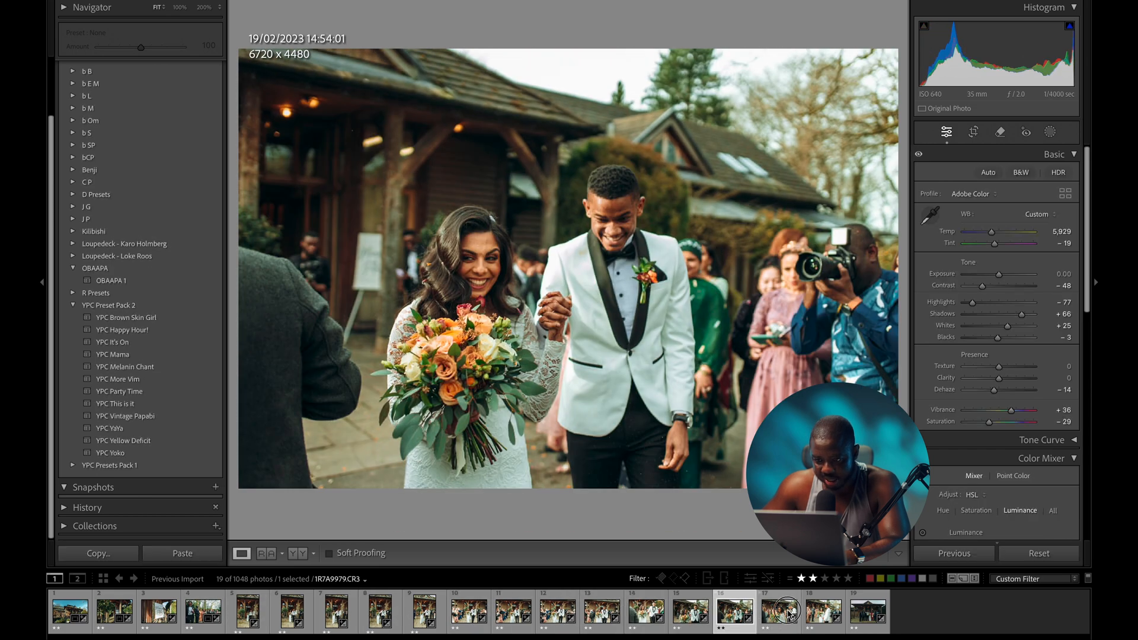
click(202, 610)
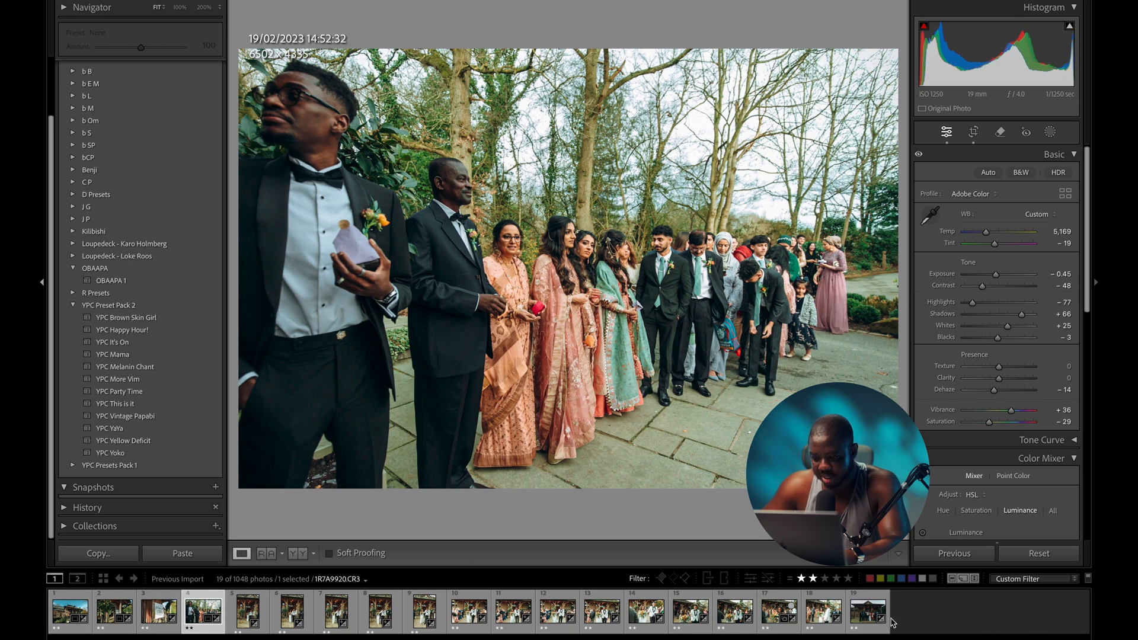
- Sync the group photo's edits to photos 4–18, then clear the selection and open the doorway couple photo
shift+click(866, 613)
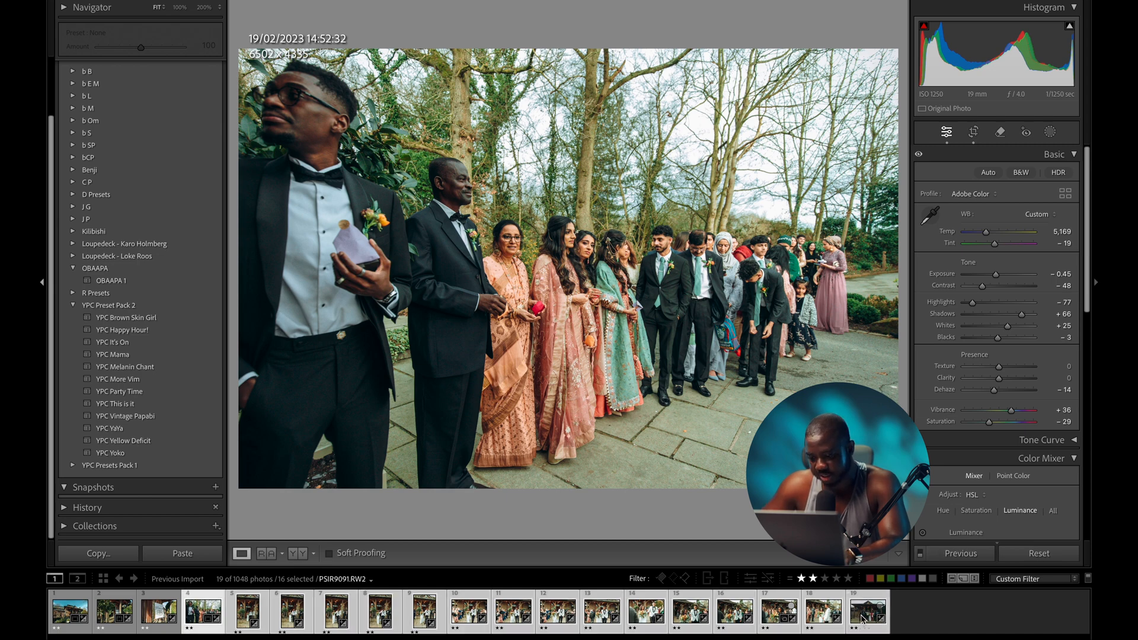
ctrl+click(862, 617)
click(960, 555)
click(756, 298)
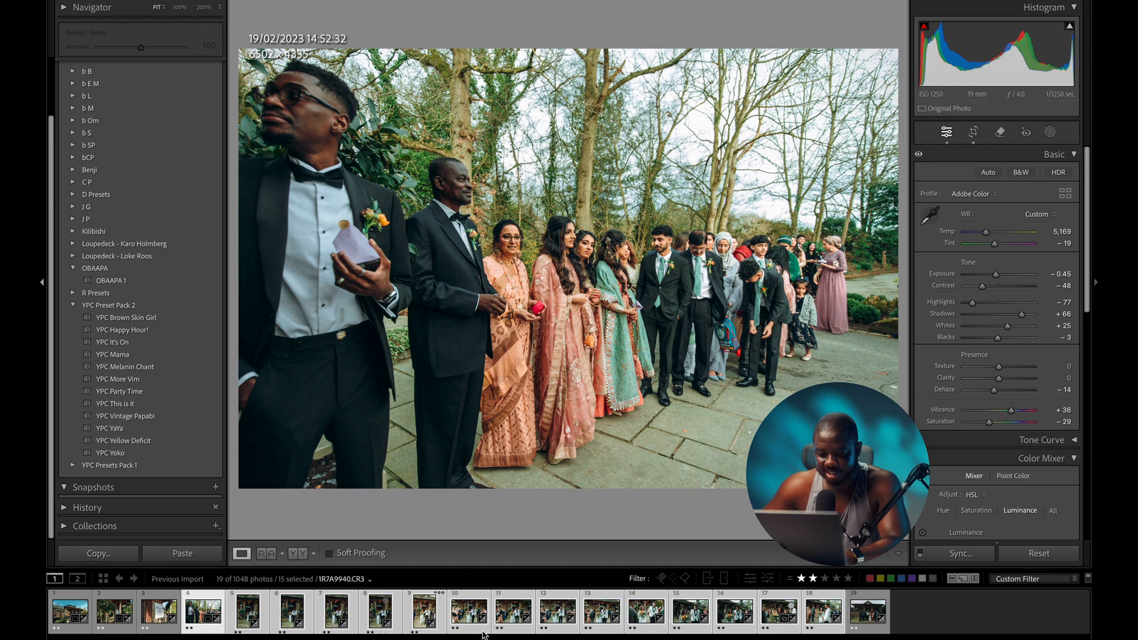
click(938, 617)
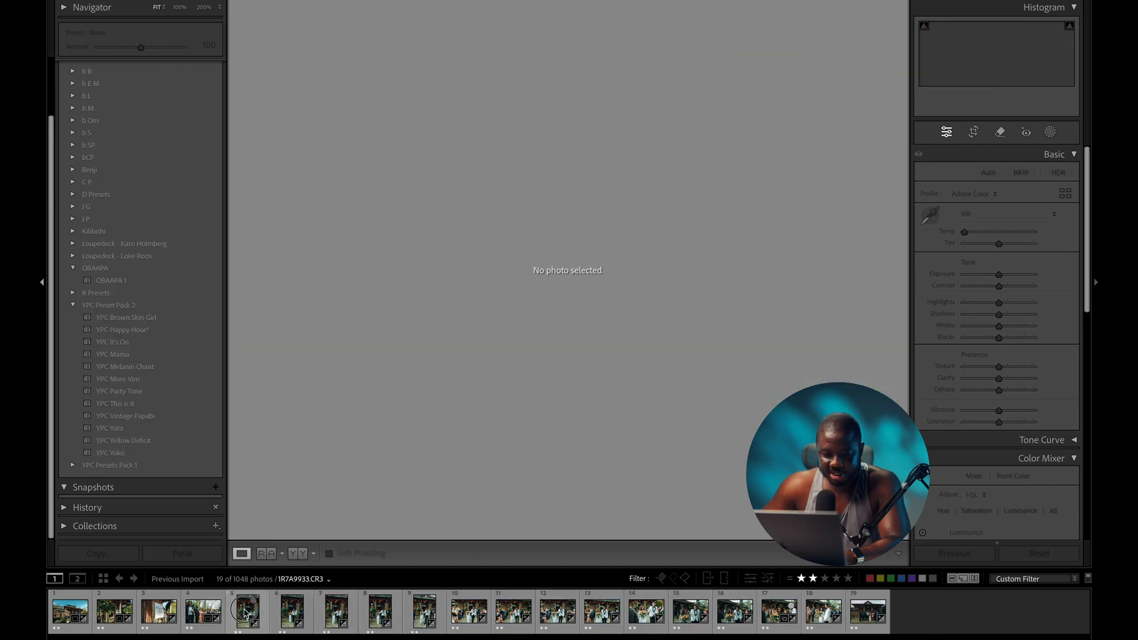
click(247, 610)
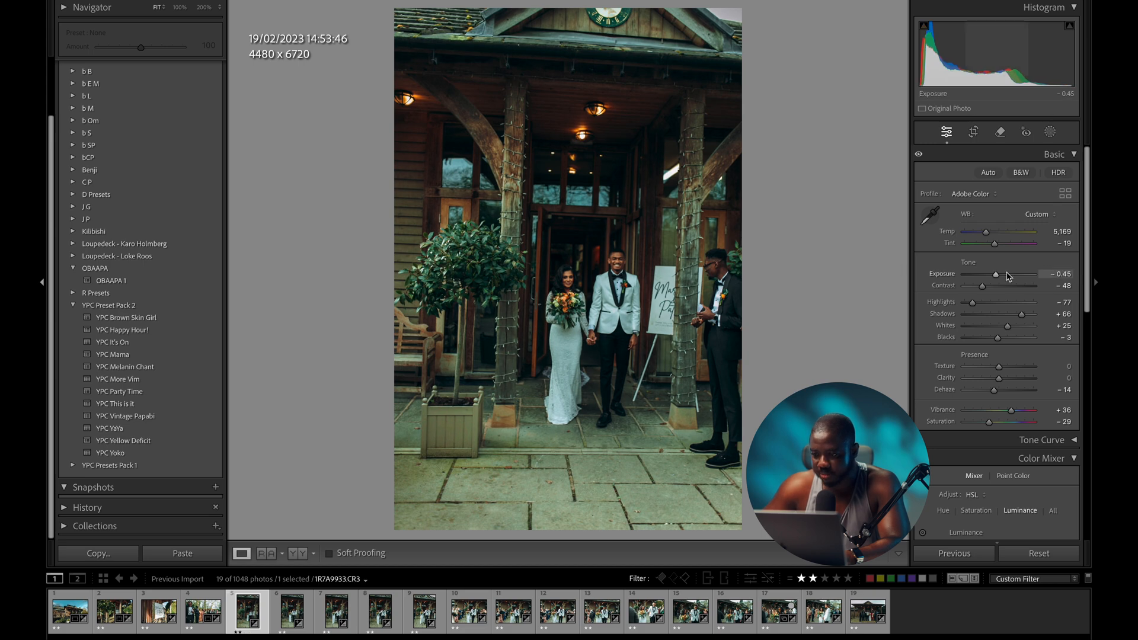
- Brighten the doorway photo to exposure +0.10 and Whites +36, checking the groom's jacket against the original
drag(996, 276, 999, 277)
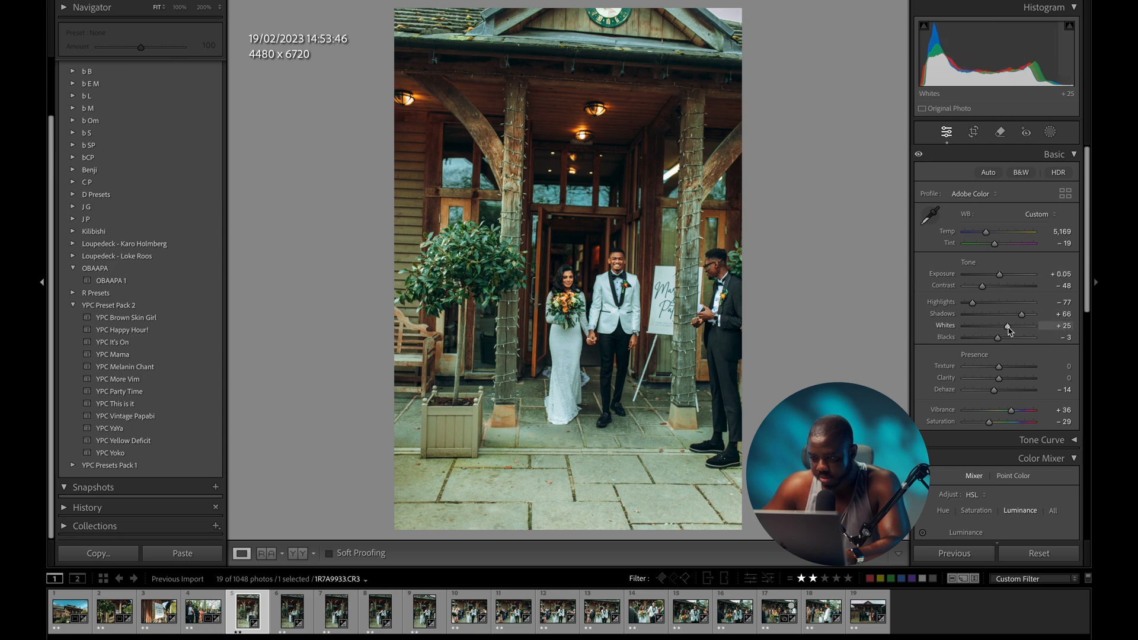
drag(1008, 329, 1011, 330)
click(620, 318)
key(backslash)
key(backslash)
key(backslash)
key(backslash)
key(backslash)
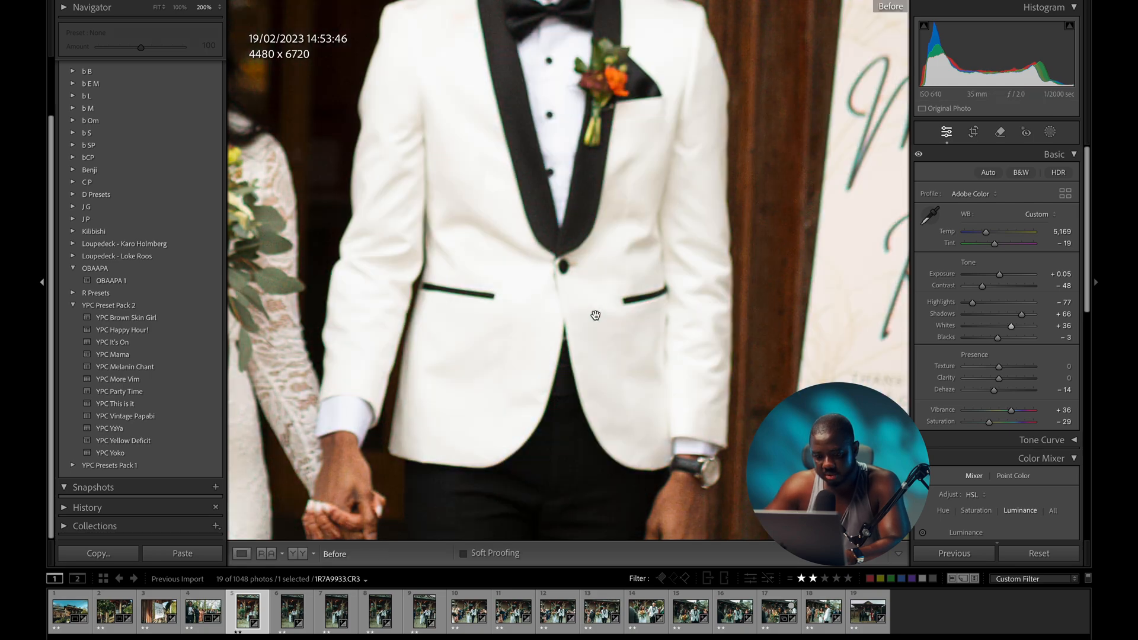
key(backslash)
click(595, 315)
click(620, 303)
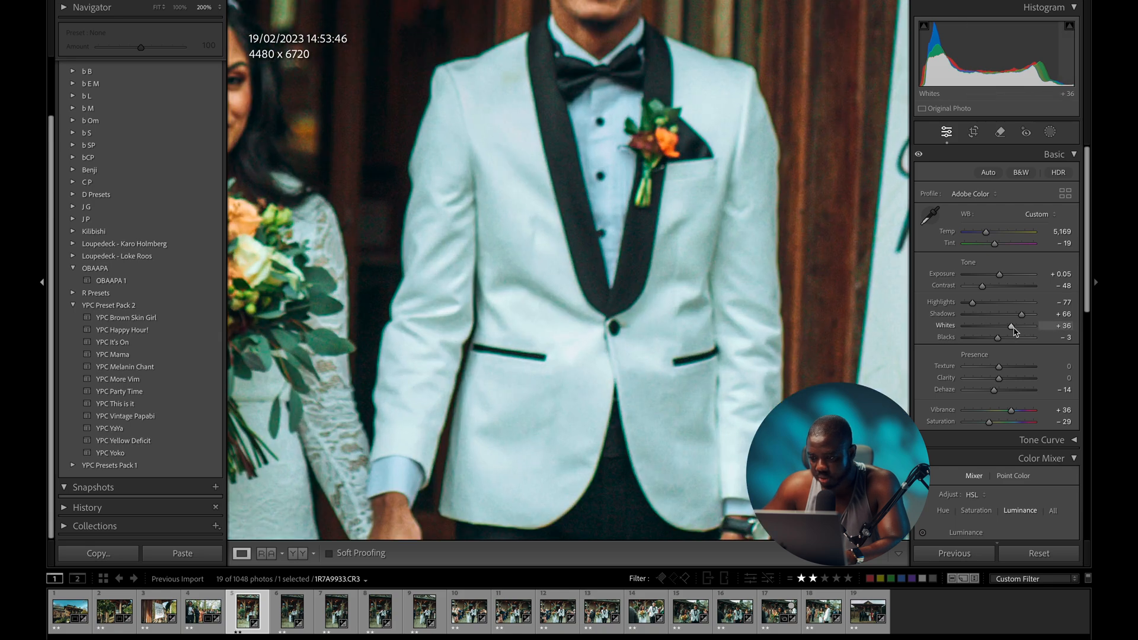
- Raise Whites to +51 and shift Tint to -9, then compare with the original
drag(1010, 330, 1017, 330)
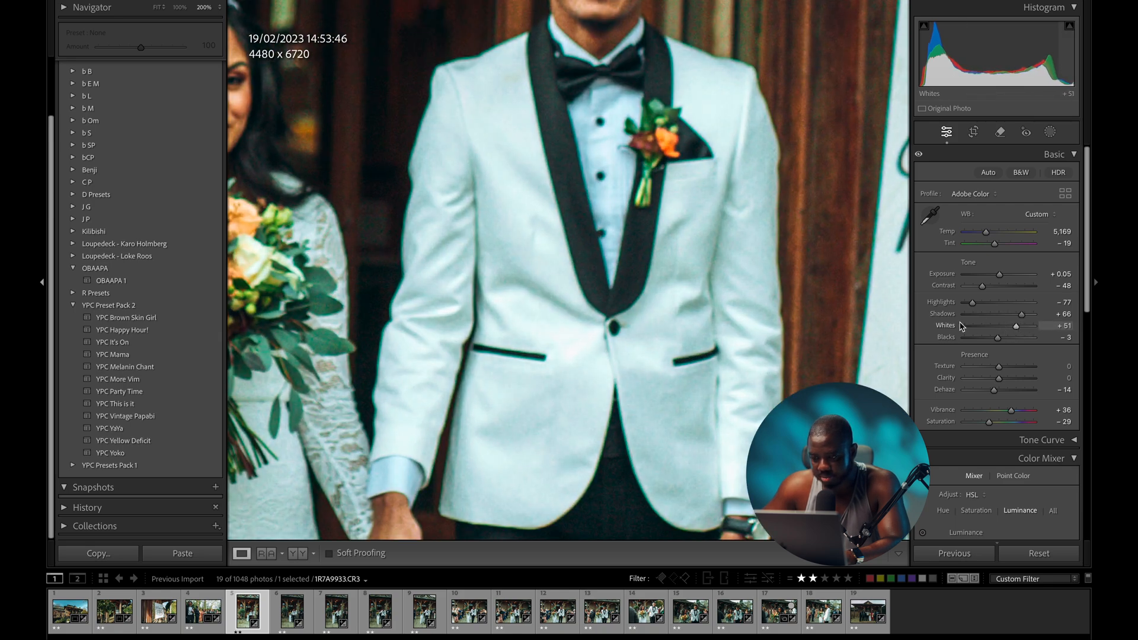
click(552, 297)
click(625, 276)
click(626, 276)
drag(994, 244, 997, 245)
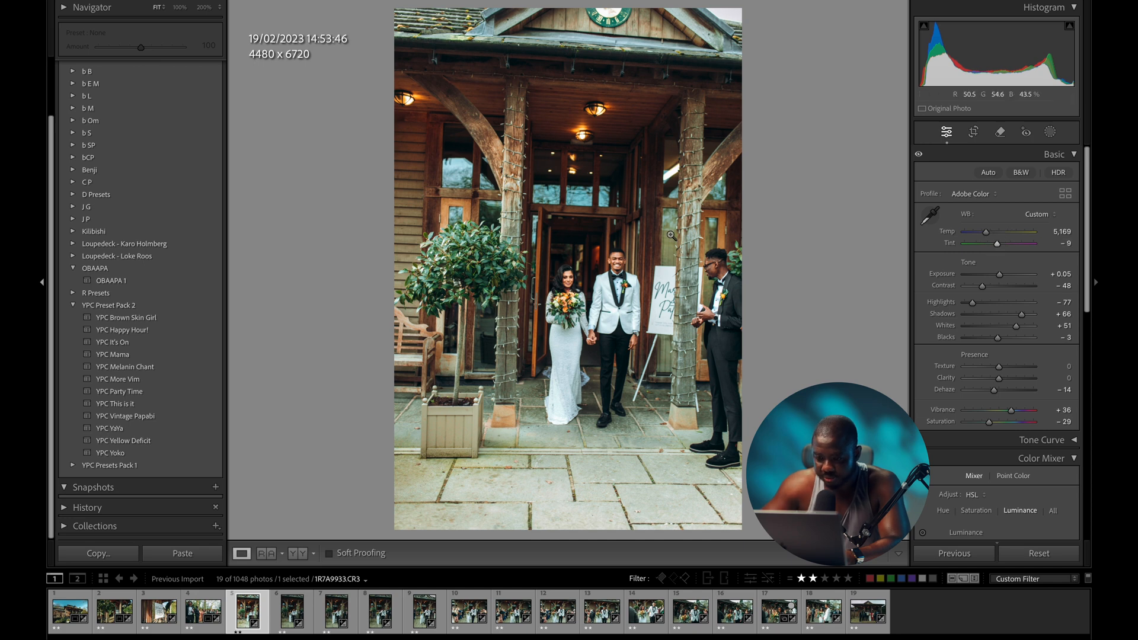
key(backslash)
key(backslash)
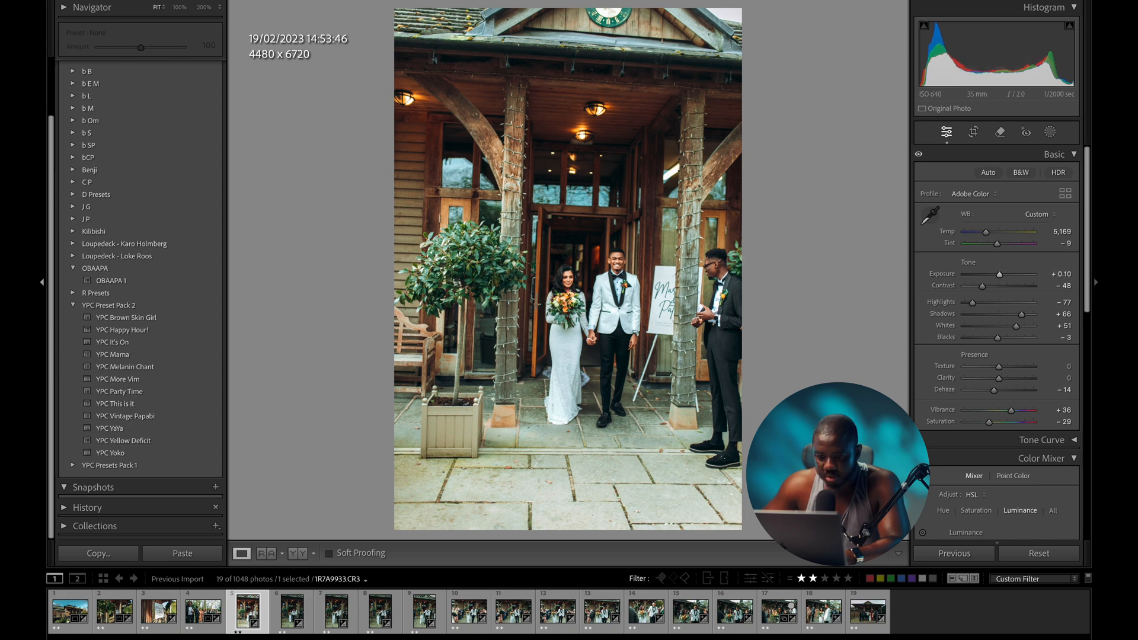
- Straighten the doorway photo by −2.27° and crop it to 4232 × 6348, checking against the original
key(r)
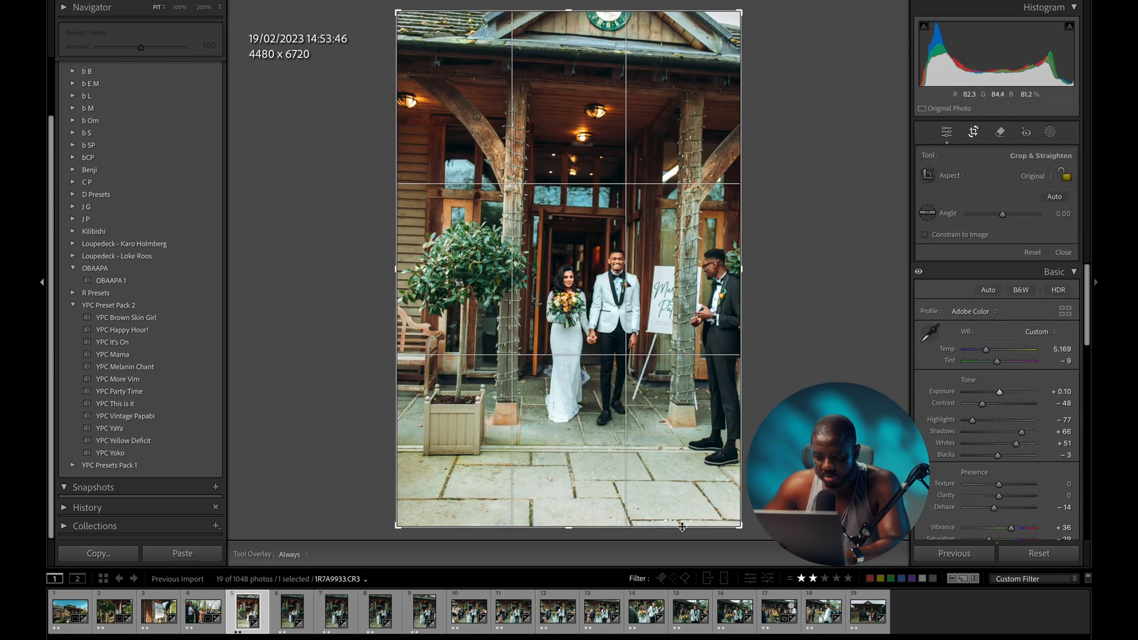
drag(794, 474, 802, 464)
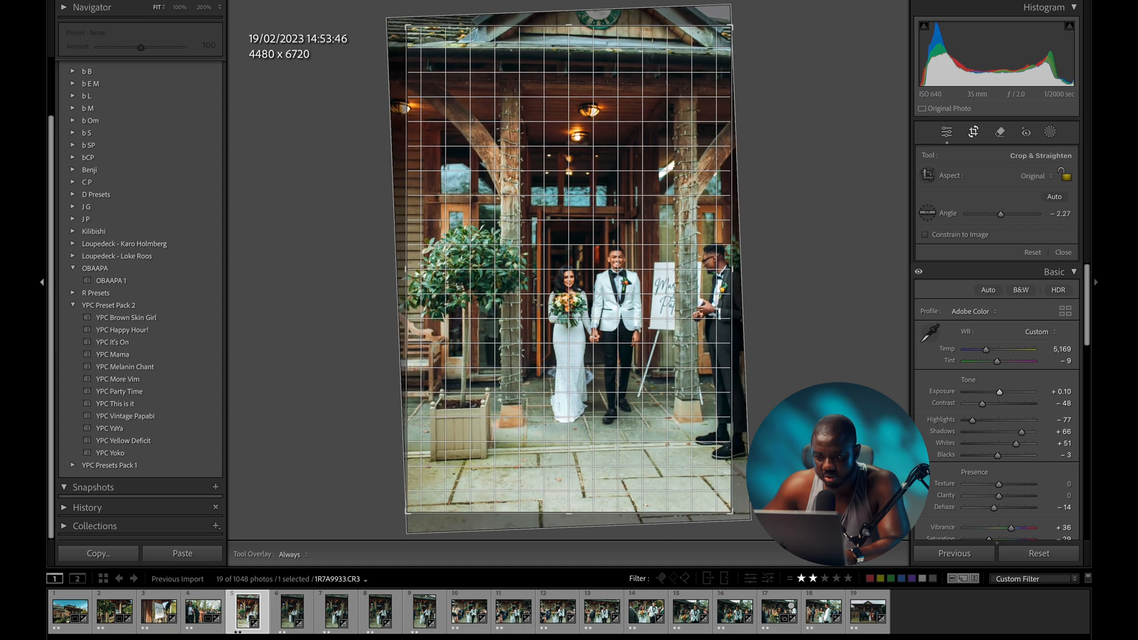
key(d)
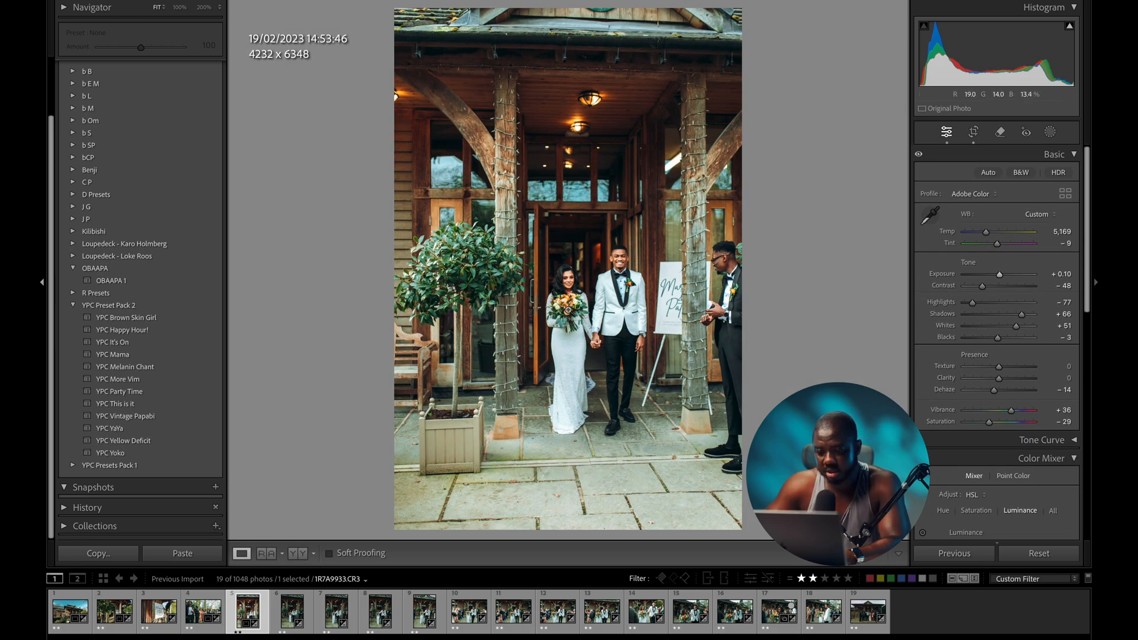
key(backslash)
key(backslash)
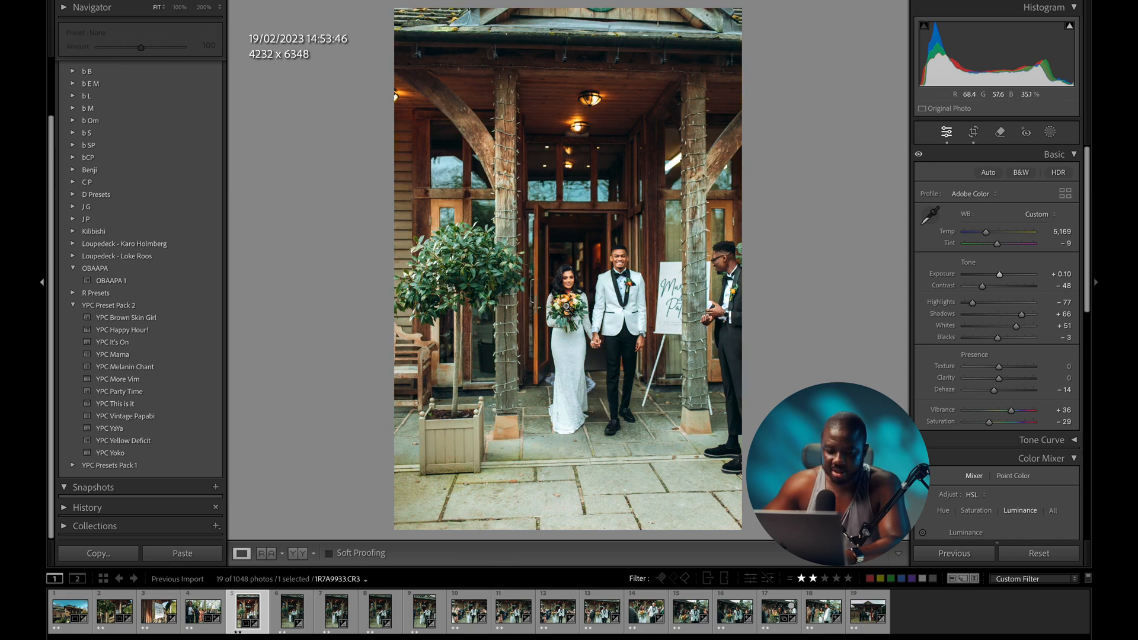
- Sync the doorway photo's settings to keepers 5–18, then clear the selection
shift+click(824, 610)
click(961, 554)
click(746, 294)
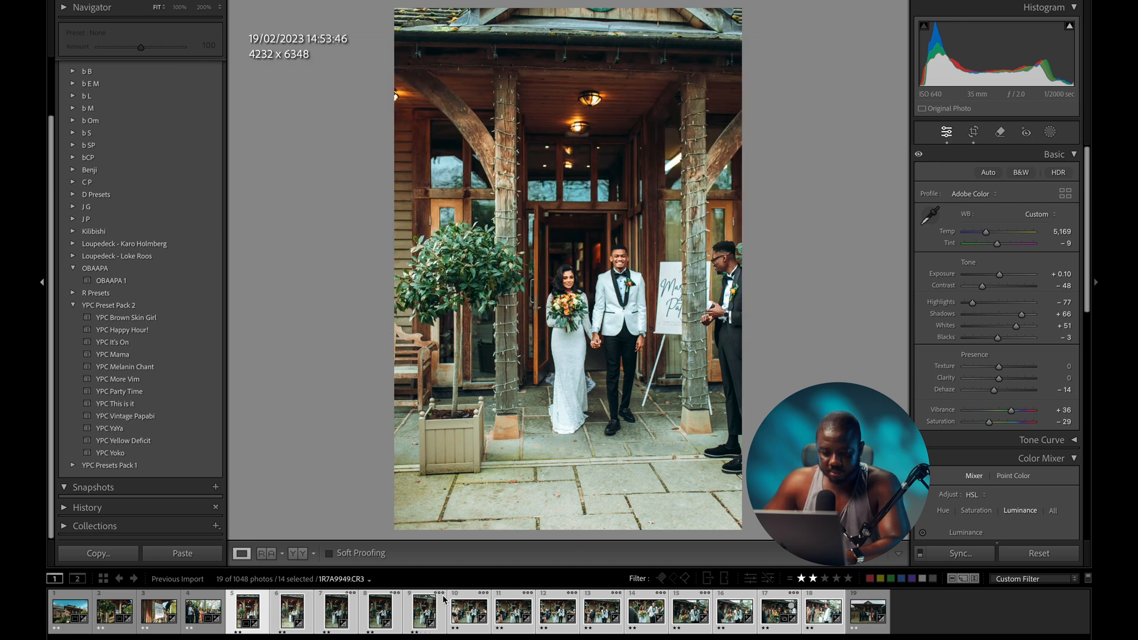
click(931, 612)
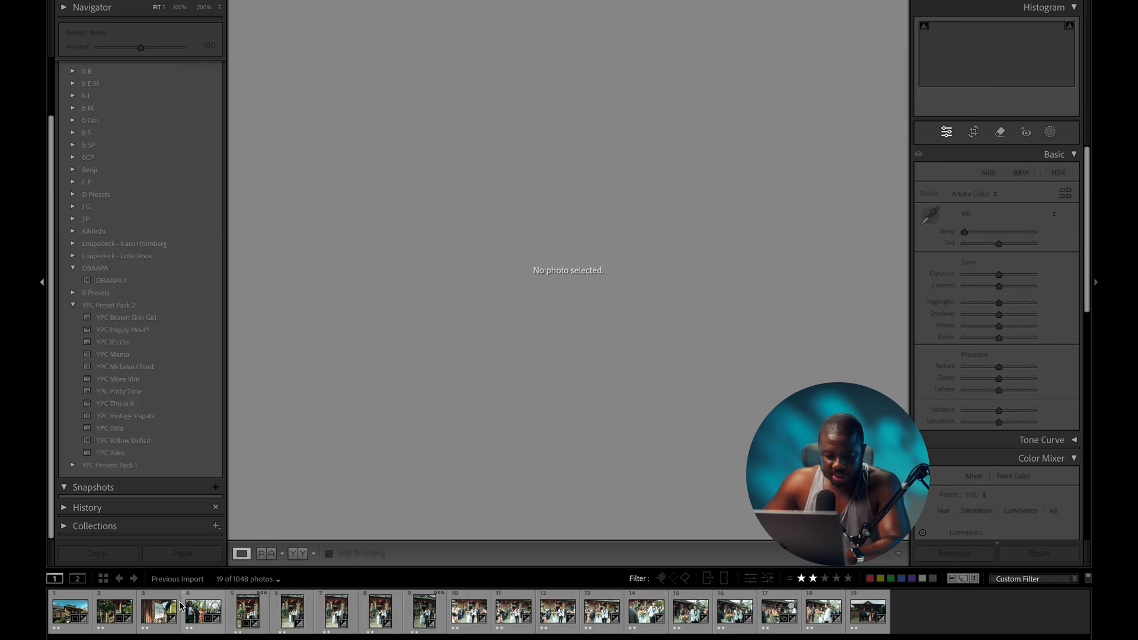
- Darken the sixth photo's exposure slightly and apply a straightening crop
click(290, 615)
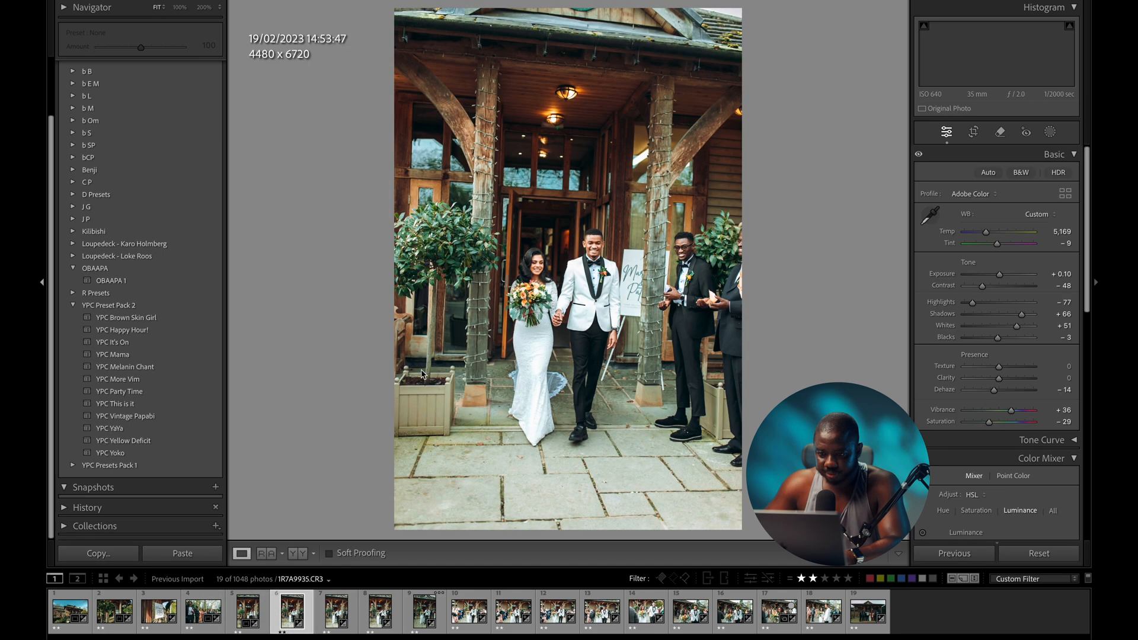
drag(1000, 277, 996, 280)
key(r)
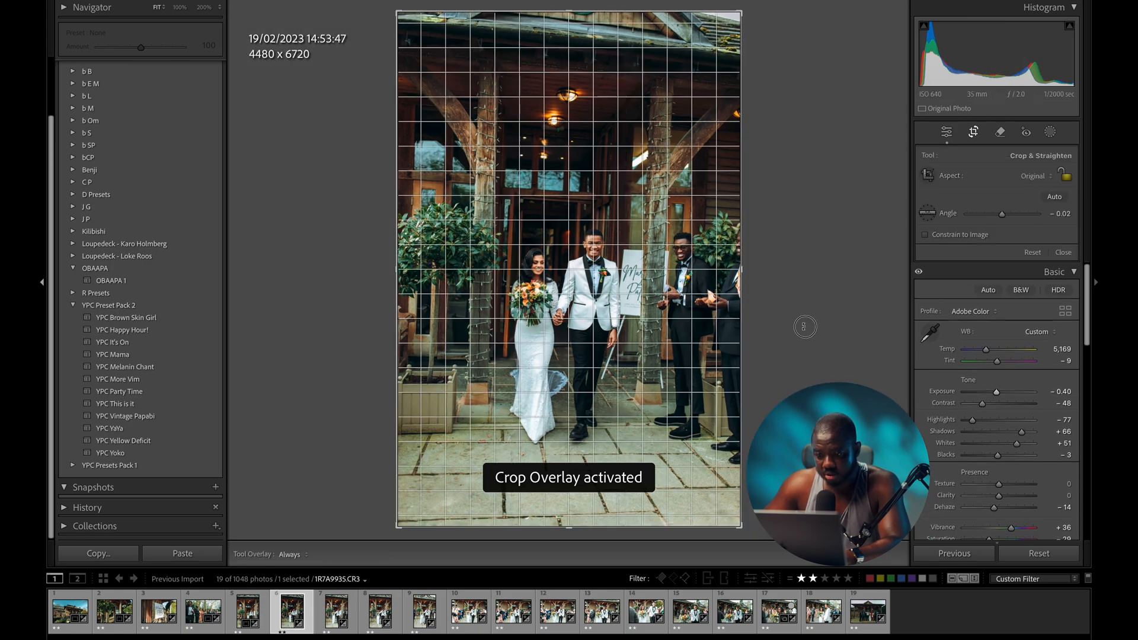
key(d)
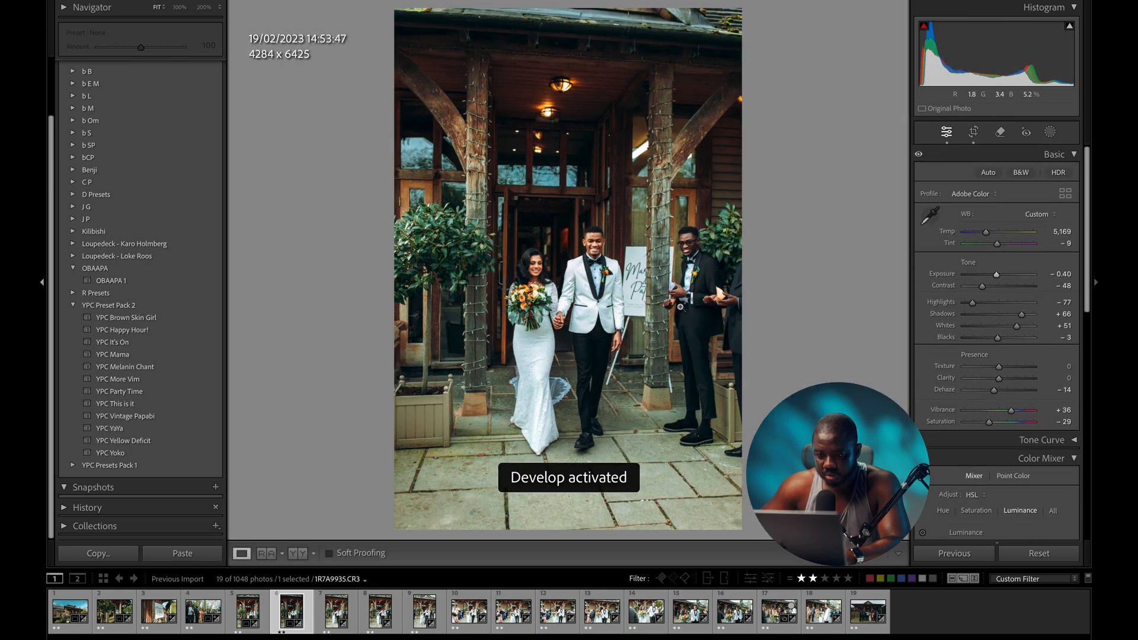
- Darken the seventh photo, straighten it to −2.37° and trim its crop to 4222 × 6333
key(Right)
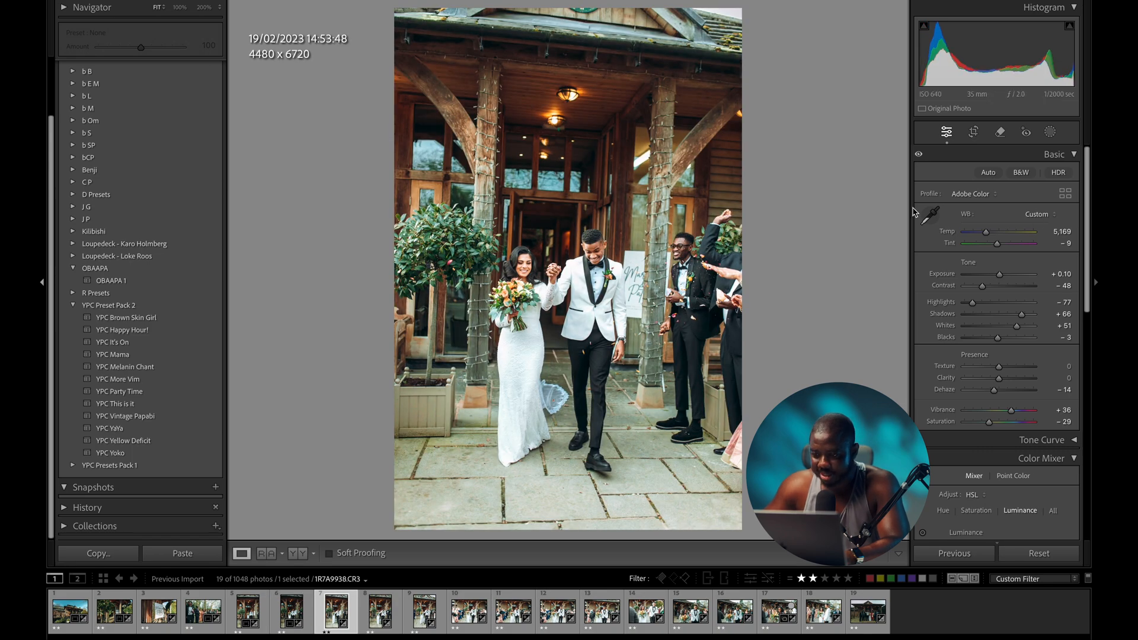
drag(999, 274, 995, 278)
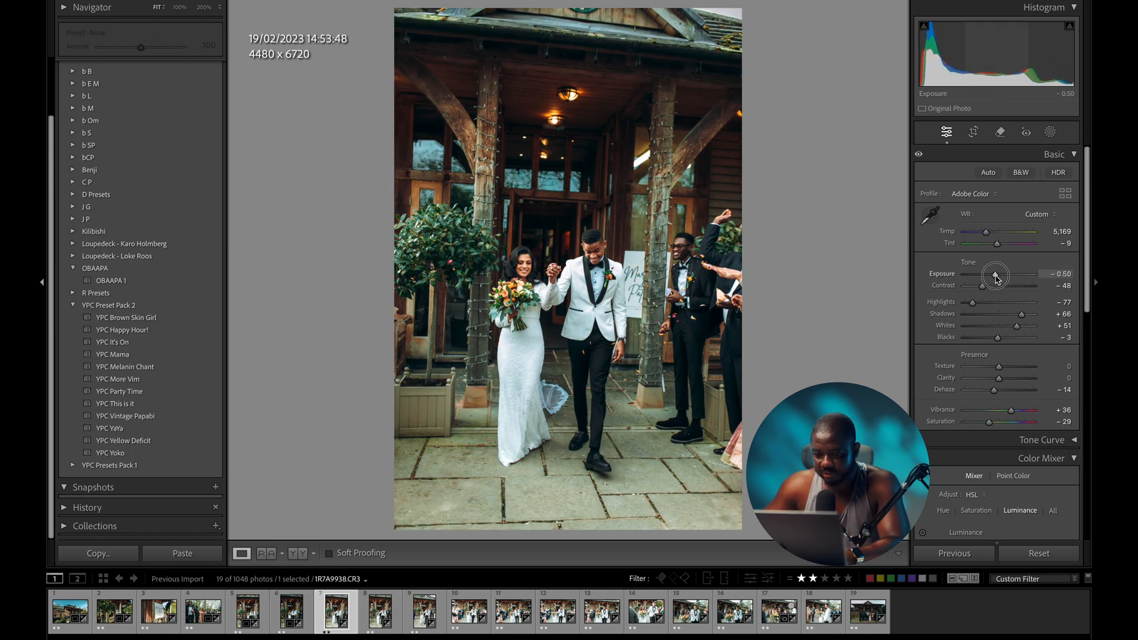
key(r)
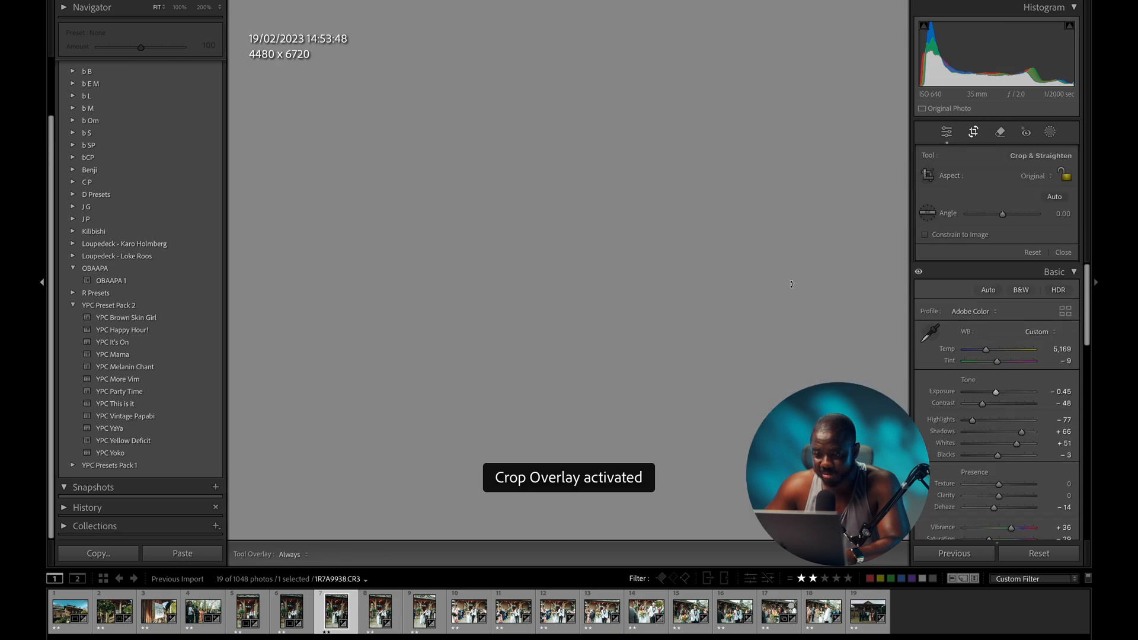
drag(789, 287, 794, 282)
key(d)
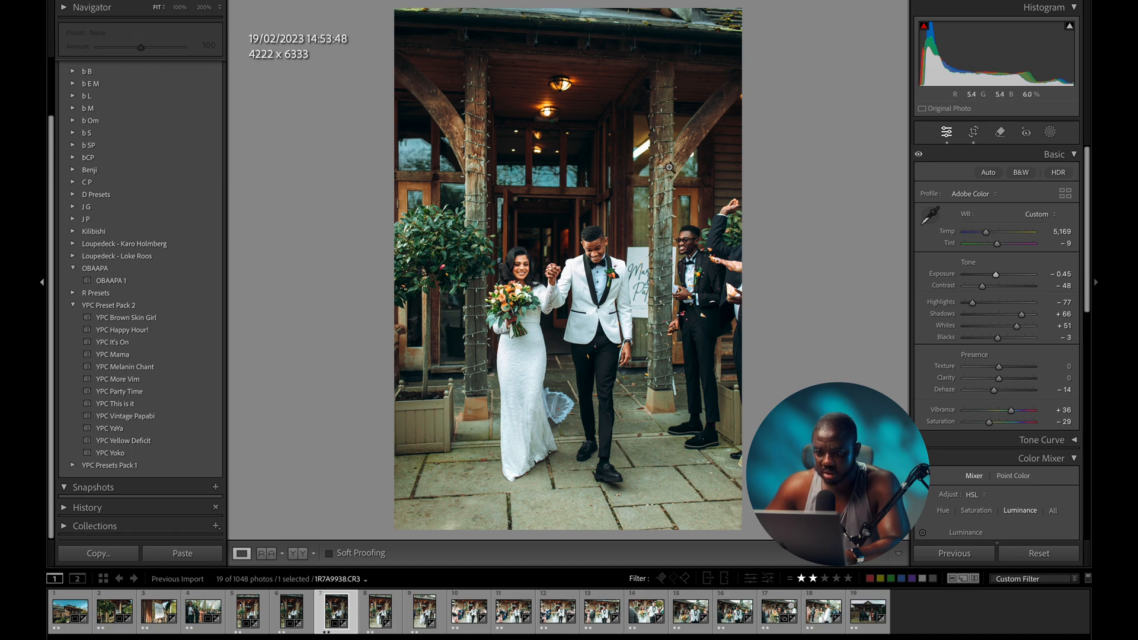
key(r)
drag(635, 26, 634, 48)
drag(618, 95, 618, 96)
key(d)
- Trim the sixth photo's crop top down to 4284 × 5710 at −1.77°
key(Left)
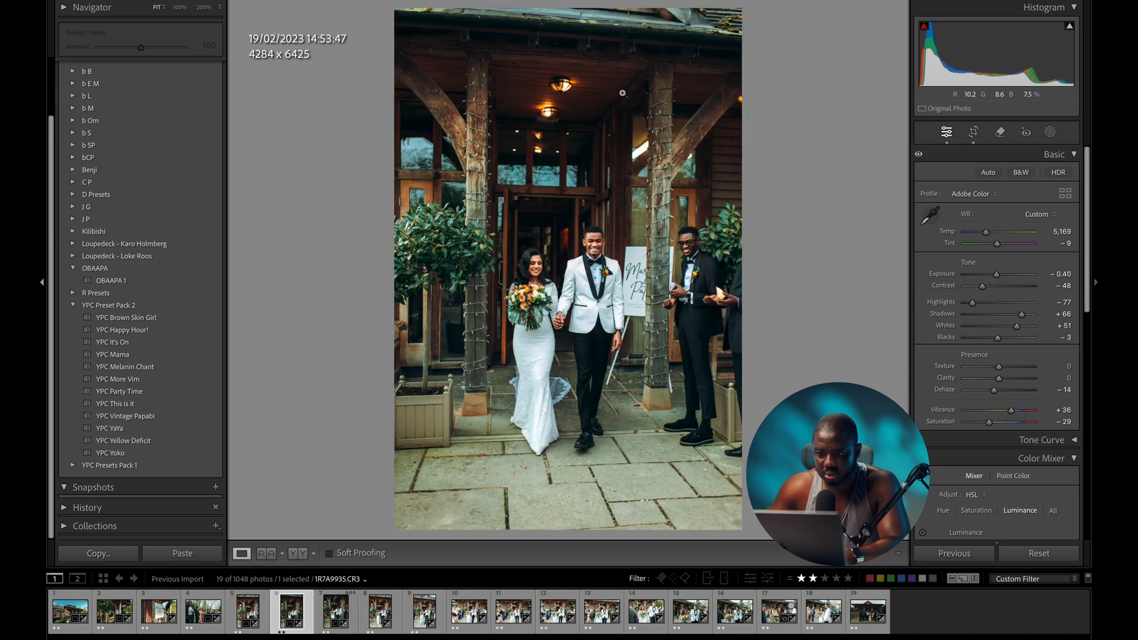
key(r)
drag(643, 25, 597, 45)
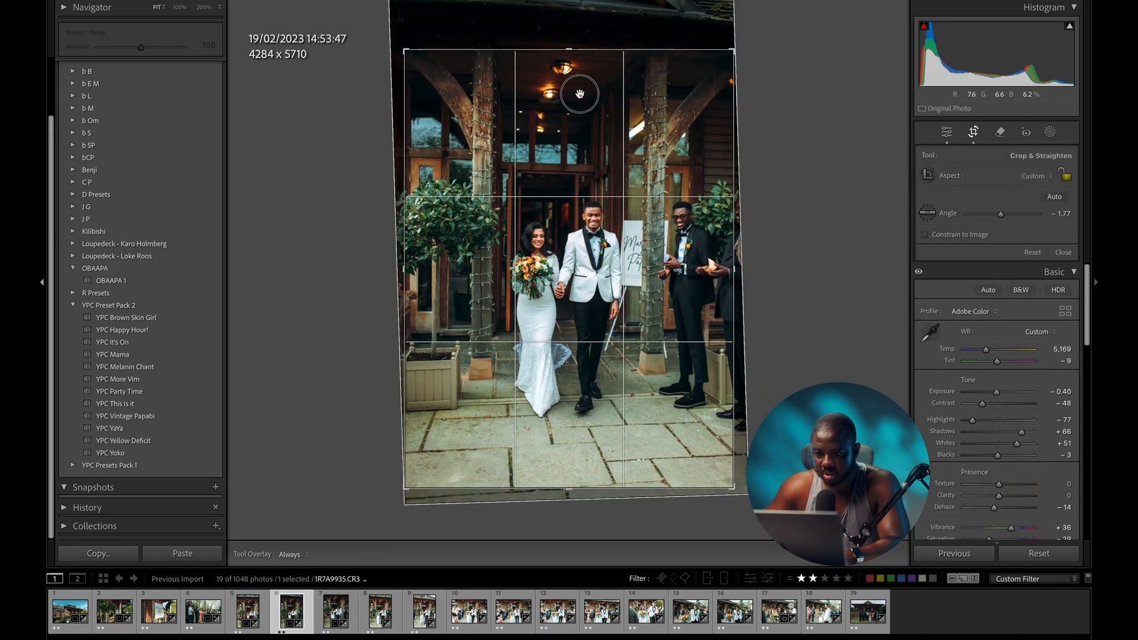
key(d)
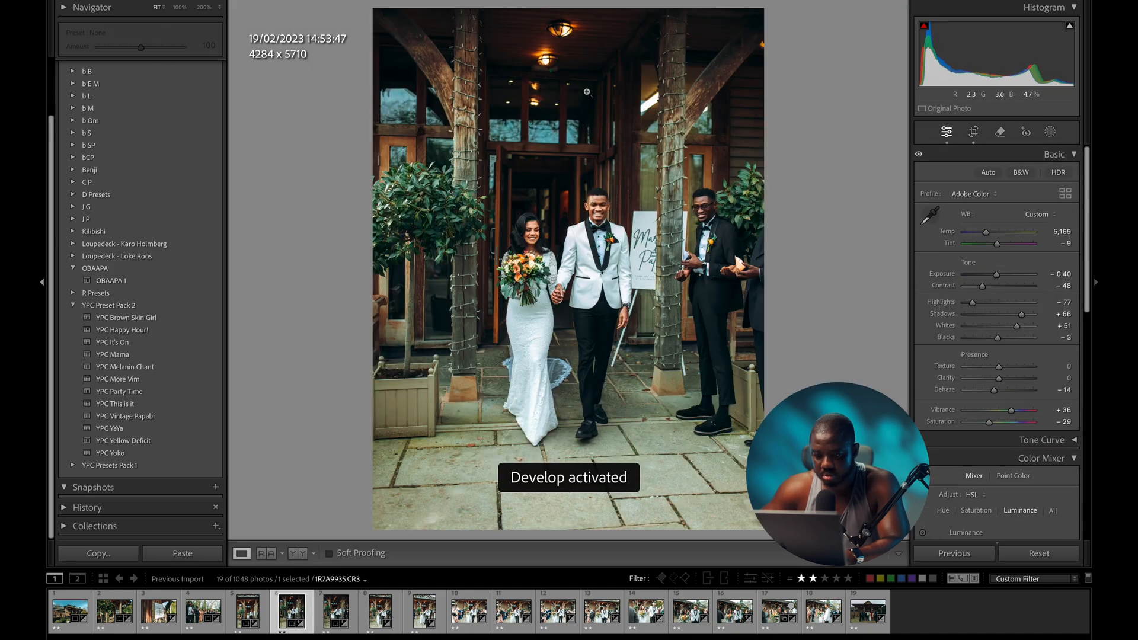
key(Right)
key(Right)
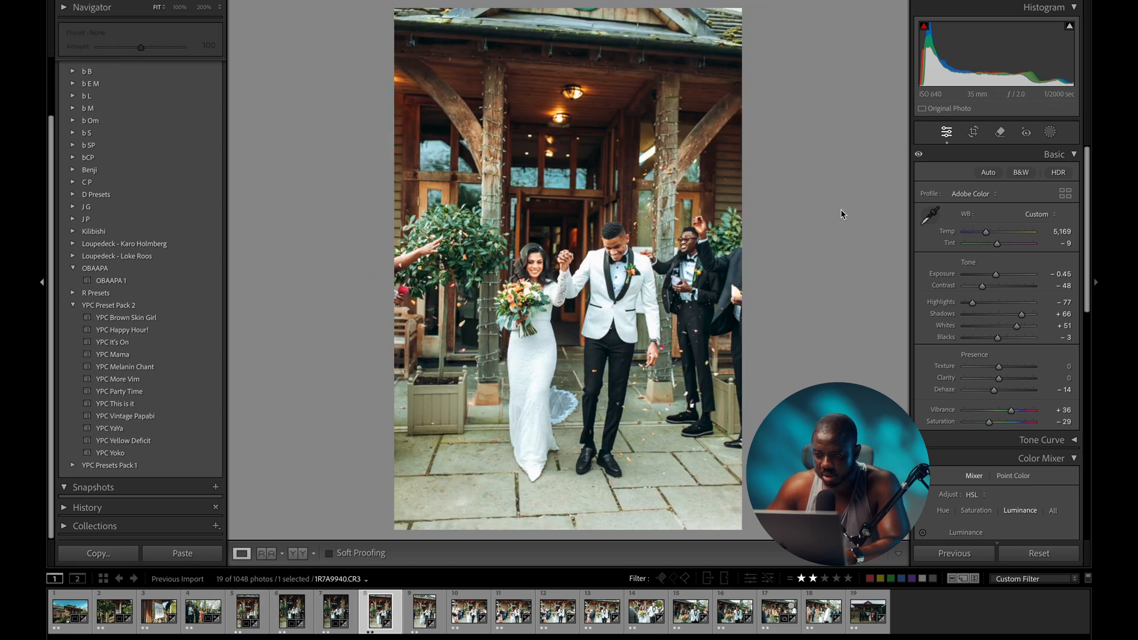
- Lighten the eighth photo slightly, straighten it and trim its crop to 4445 × 5614
drag(995, 275, 996, 277)
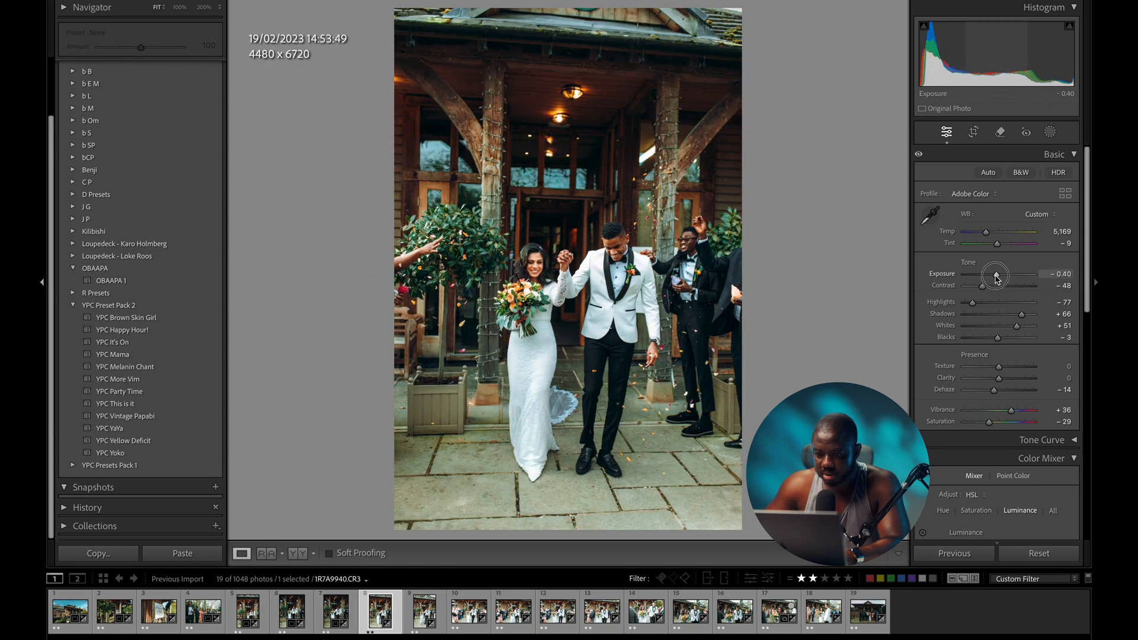
key(r)
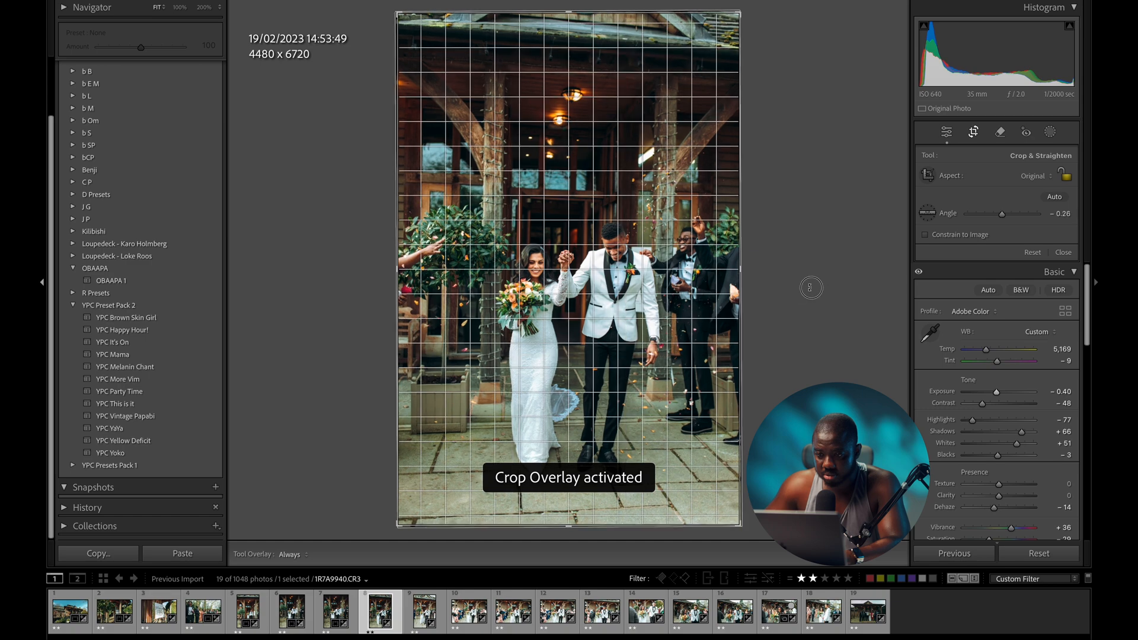
key(r)
key(r)
drag(614, 12, 612, 40)
key(r)
key(r)
drag(646, 499, 647, 485)
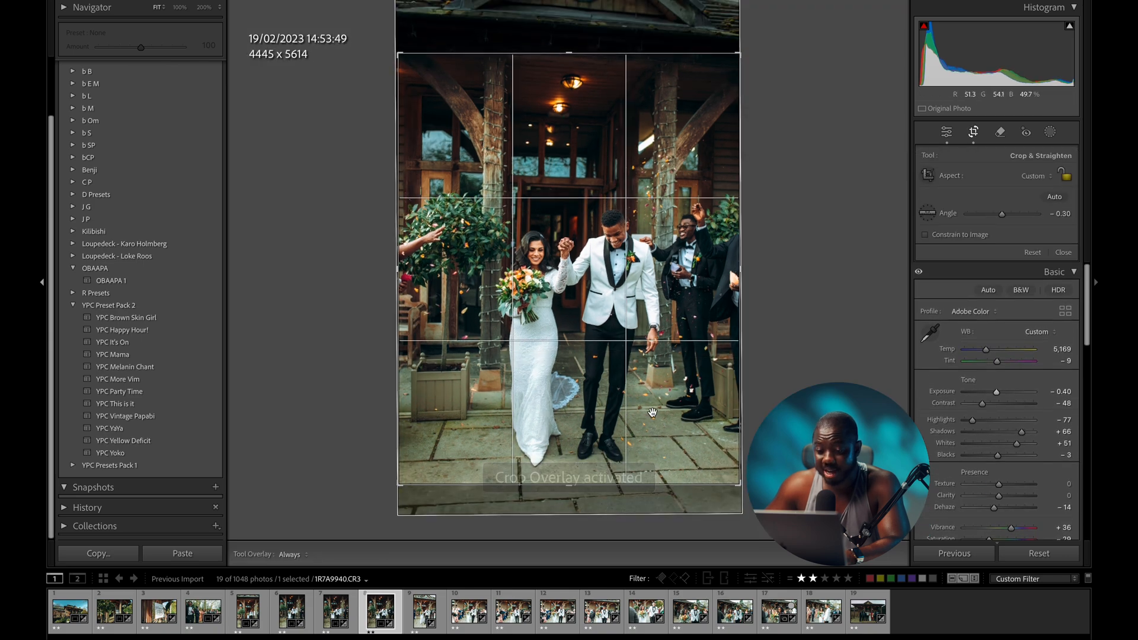
key(r)
- Darken the ninth photo, straighten it −2.79° and crop to 4180 × 5373, then set photo 10's exposure to −0.65
key(Right)
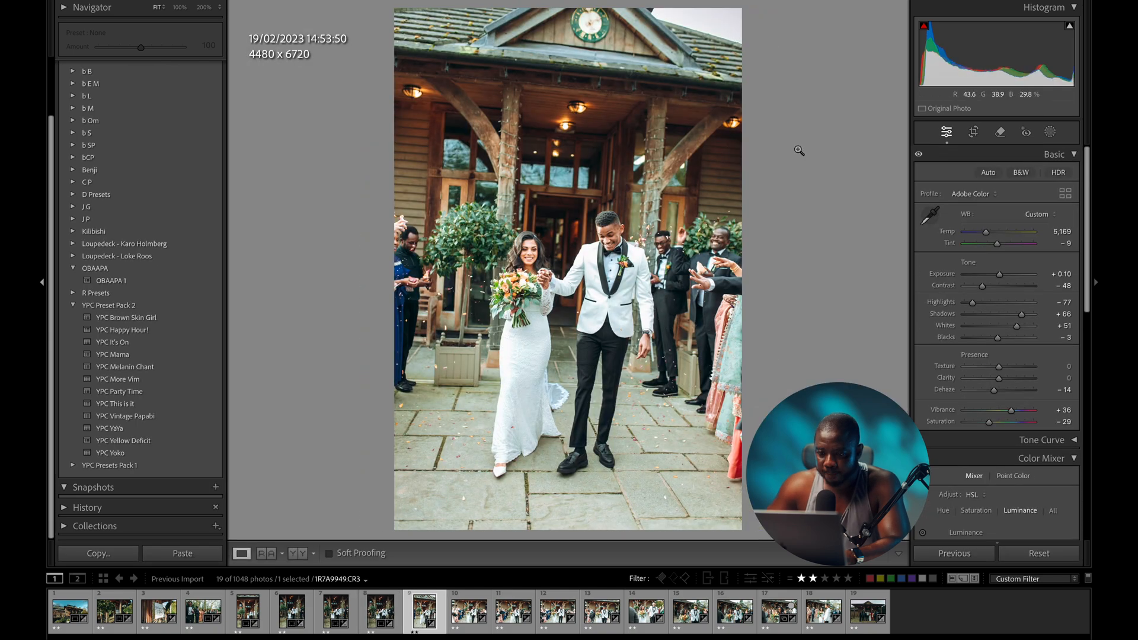
drag(1000, 277, 997, 276)
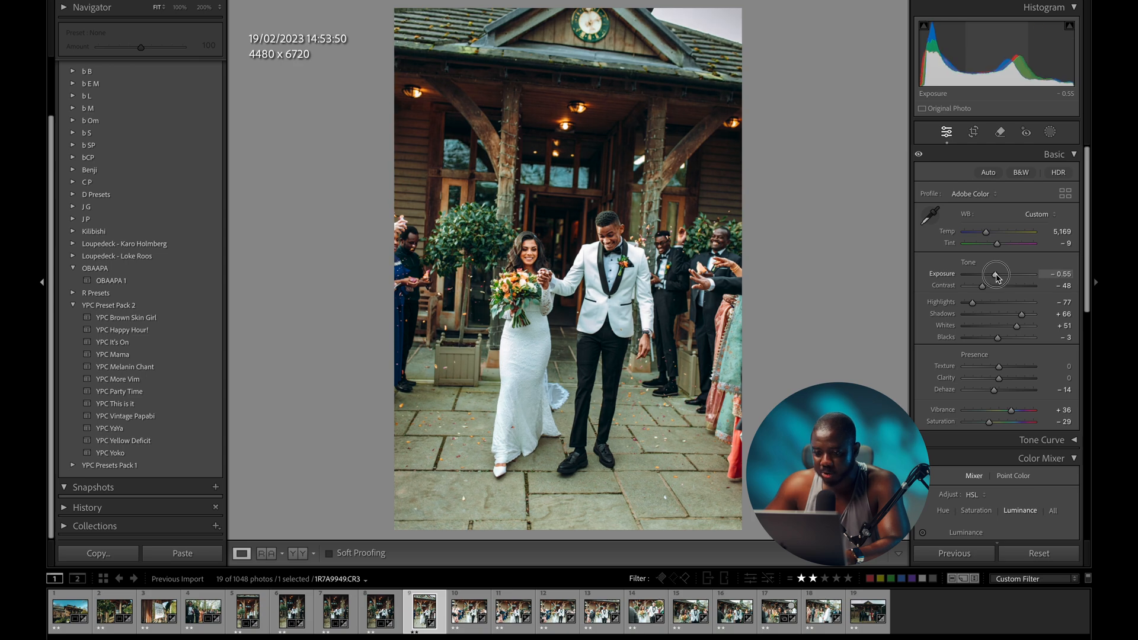
key(r)
drag(804, 266, 810, 258)
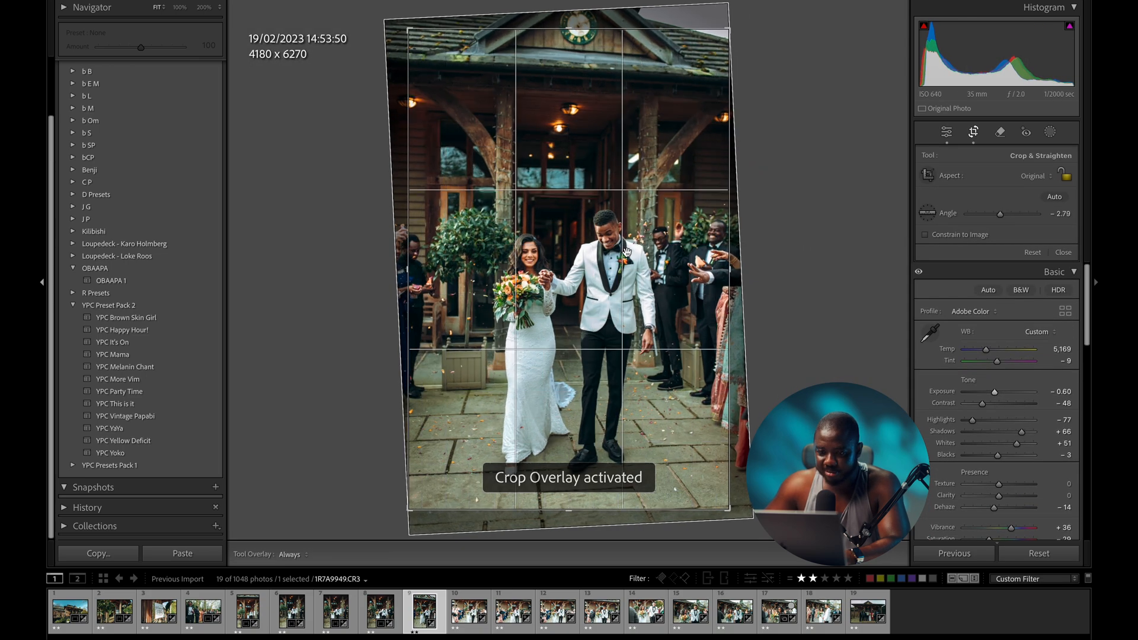
key(r)
key(r)
drag(729, 509, 730, 506)
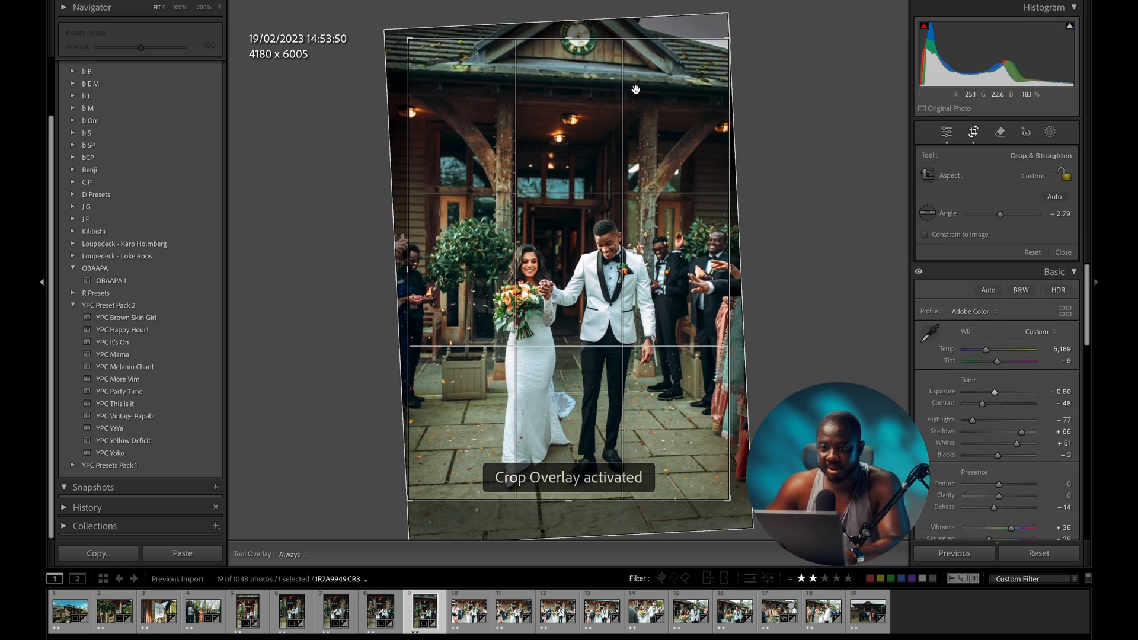
drag(617, 42, 624, 107)
key(r)
key(backslash)
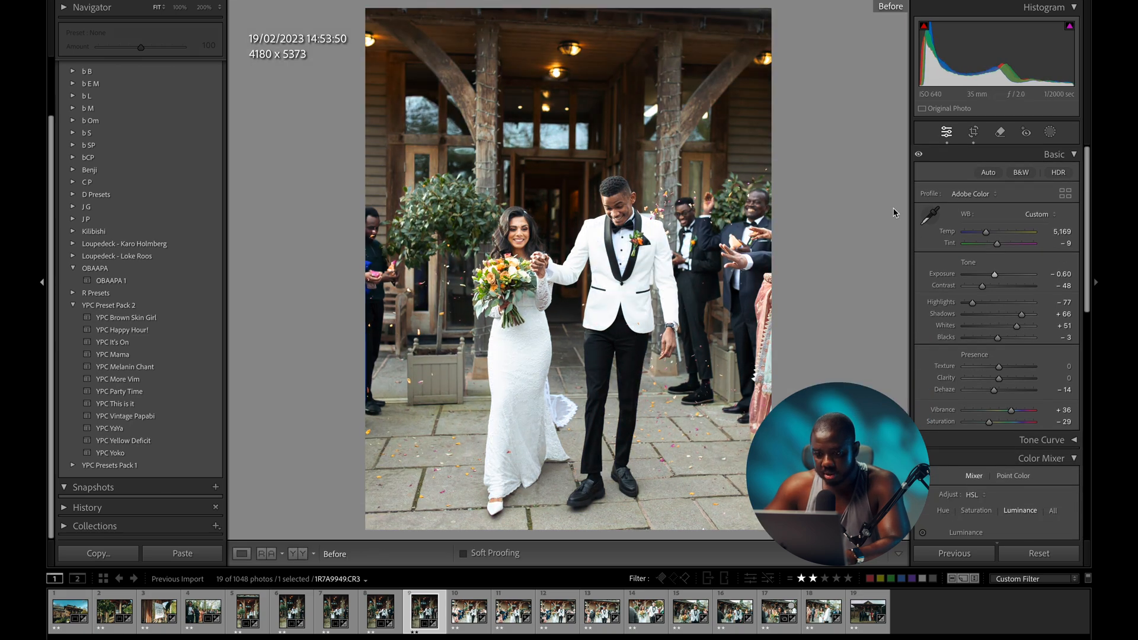
key(backslash)
key(backslash)
key(backslash)
key(backslash)
key(backslash)
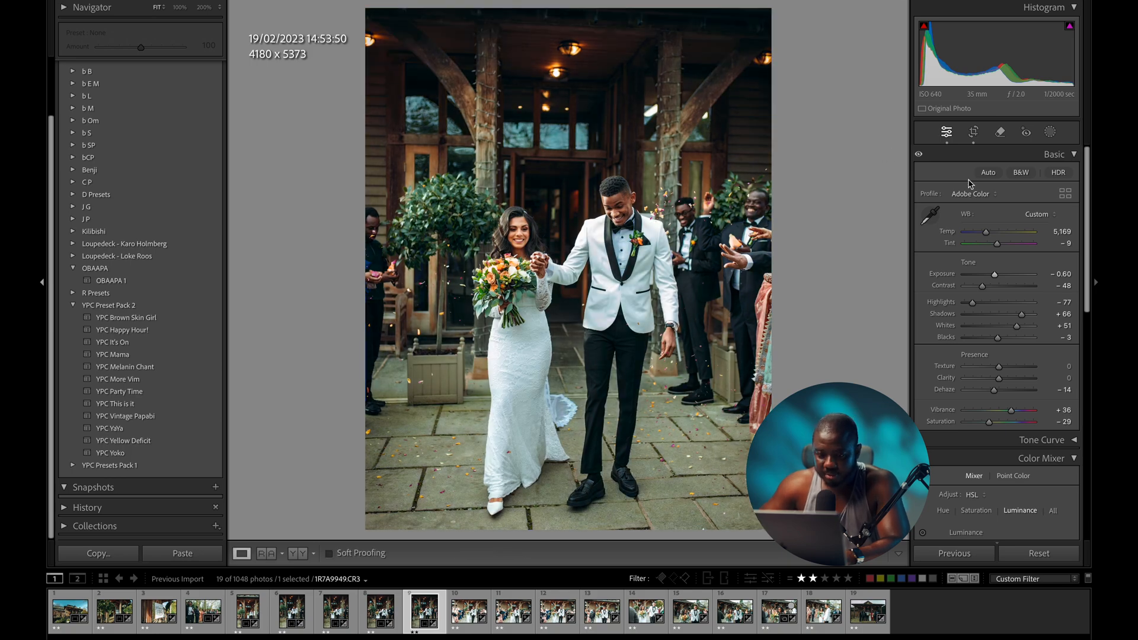
key(Right)
drag(995, 278, 999, 280)
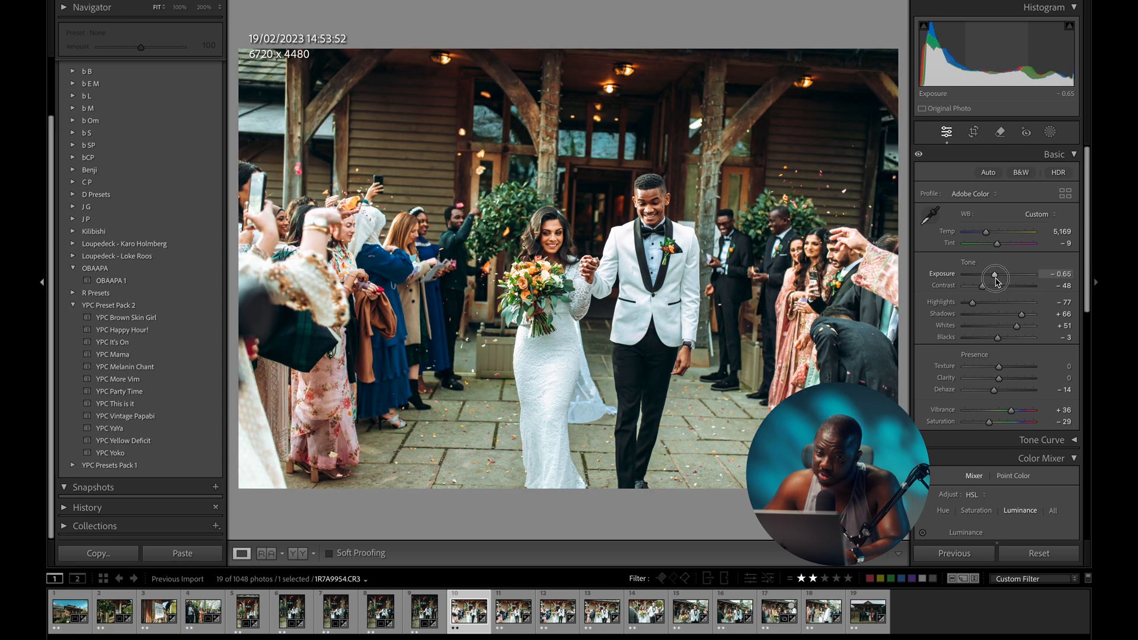
- Straighten photo 10 and raise its crop bottom to 6345 × 3592, comparing with the original
key(r)
drag(698, 503, 713, 503)
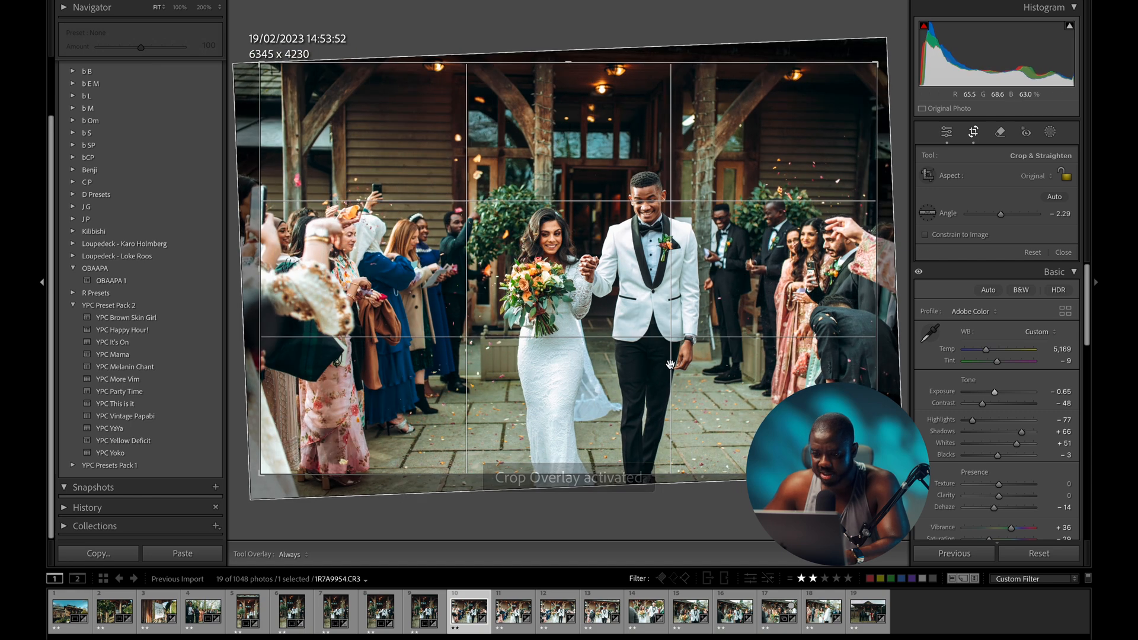
key(r)
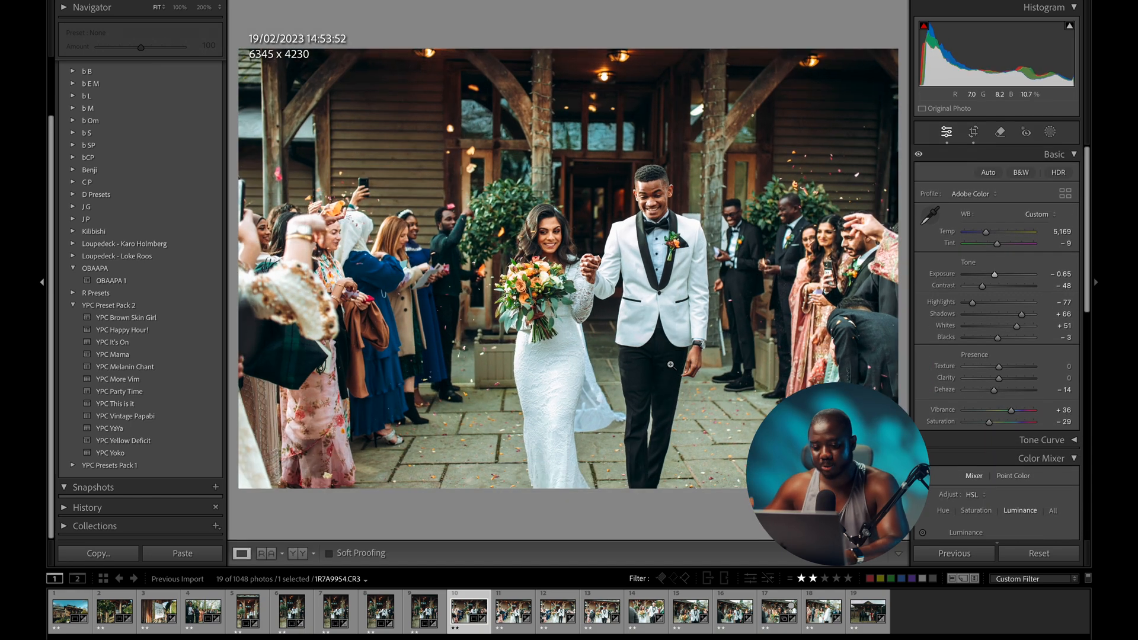
key(r)
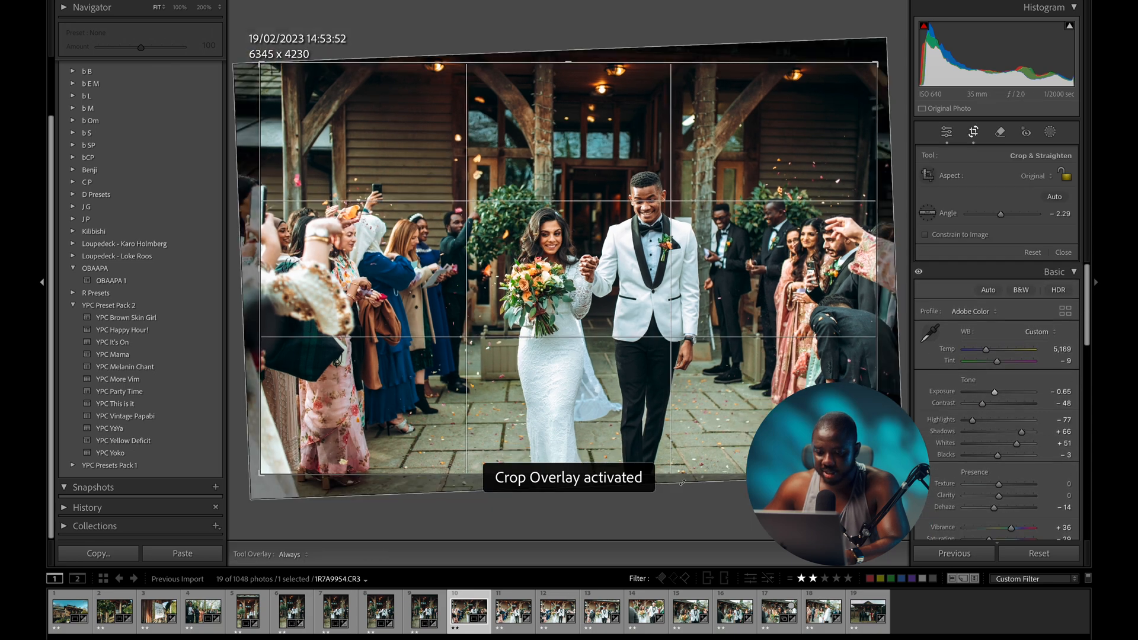
drag(681, 474, 684, 447)
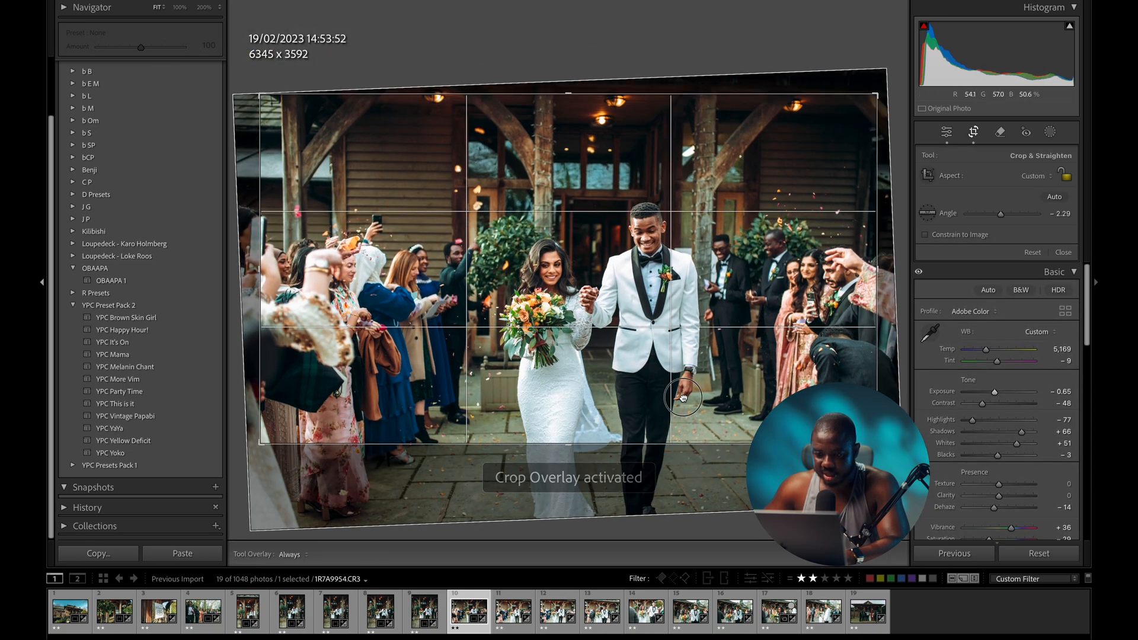
key(r)
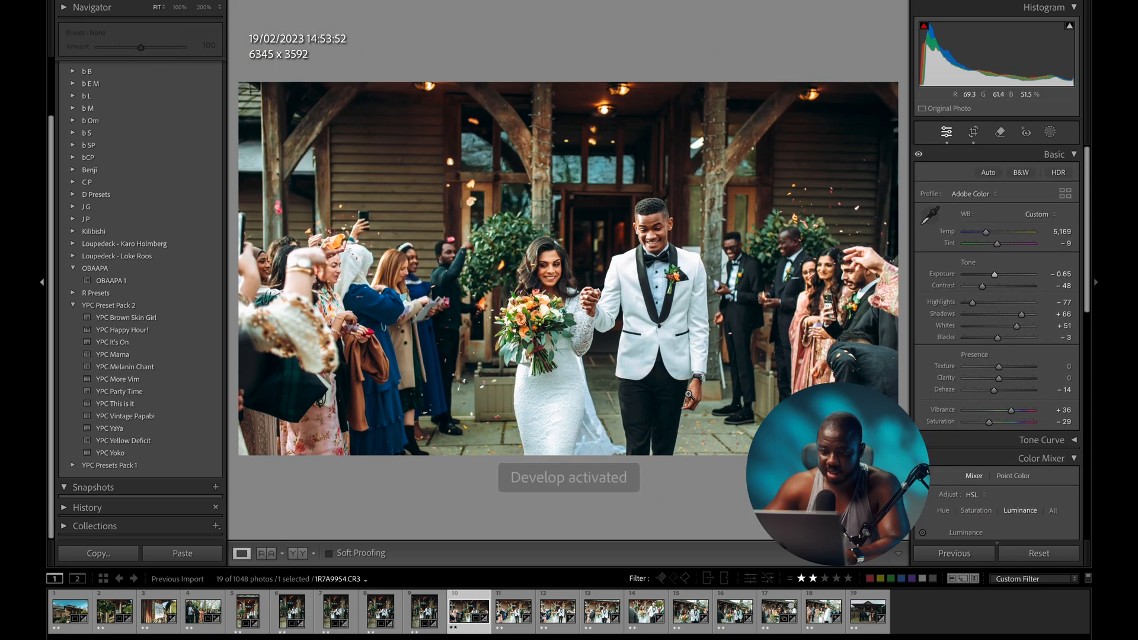
key(backslash)
key(backslash)
- Set photo 11 to exposure −0.45, straightened −1.91° and cropped to 6403 × 4173
key(Right)
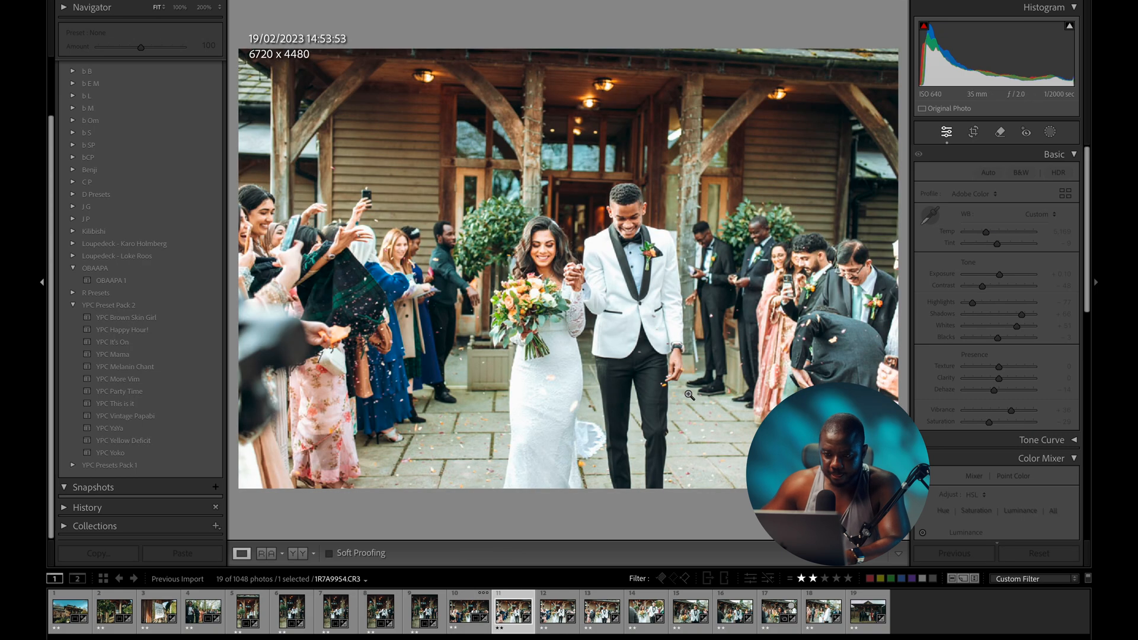
drag(995, 275, 996, 278)
key(r)
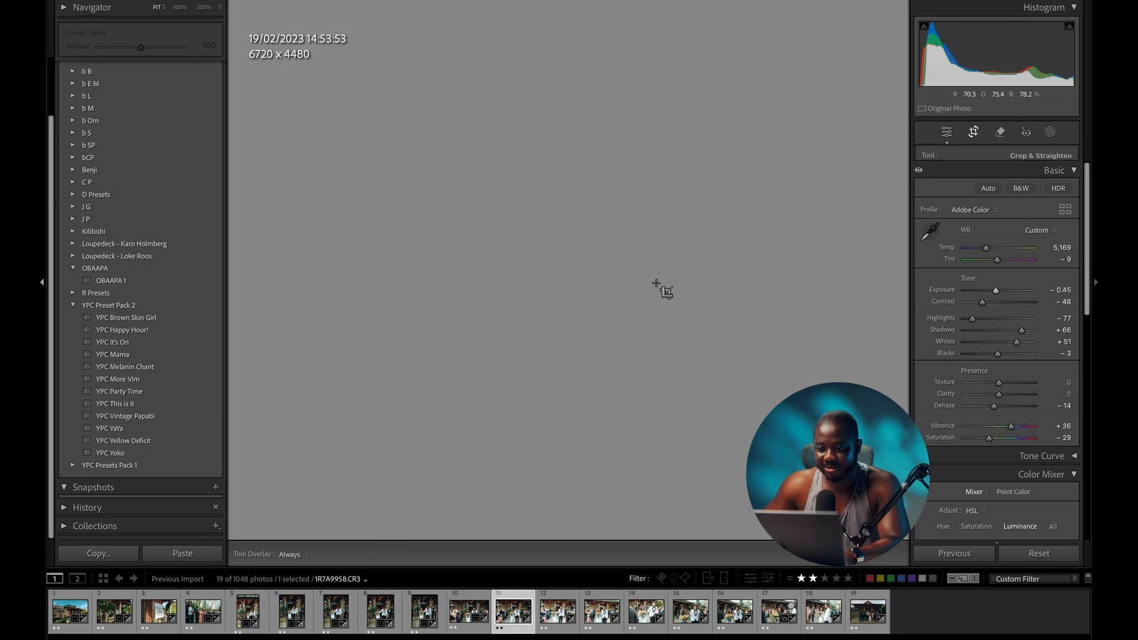
drag(698, 495, 704, 493)
key(r)
key(r)
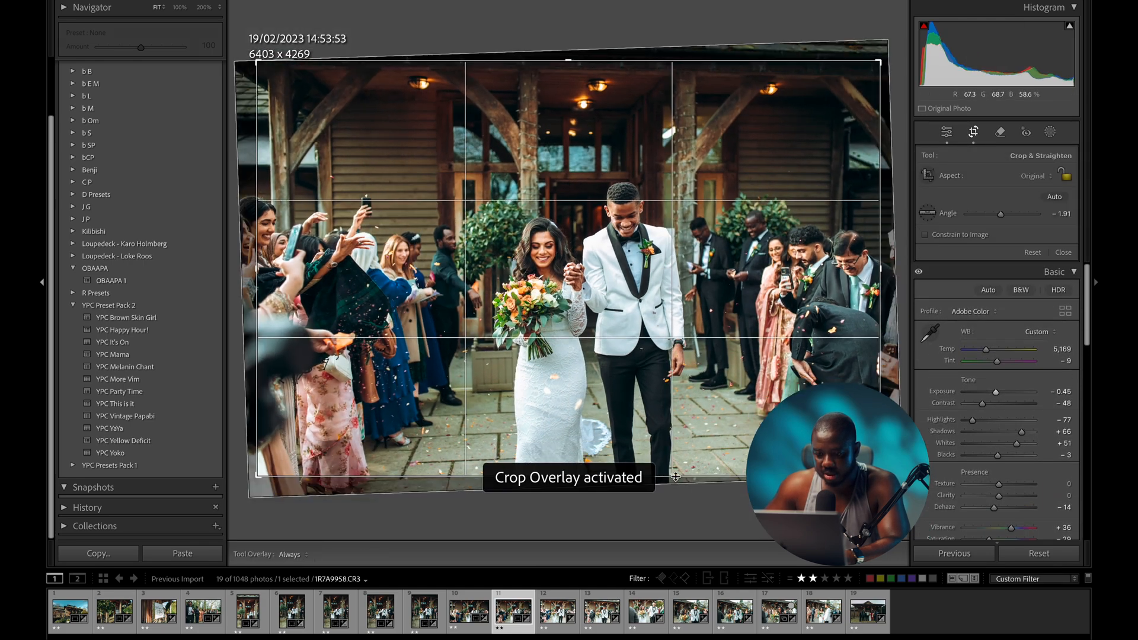
drag(685, 472, 681, 471)
key(r)
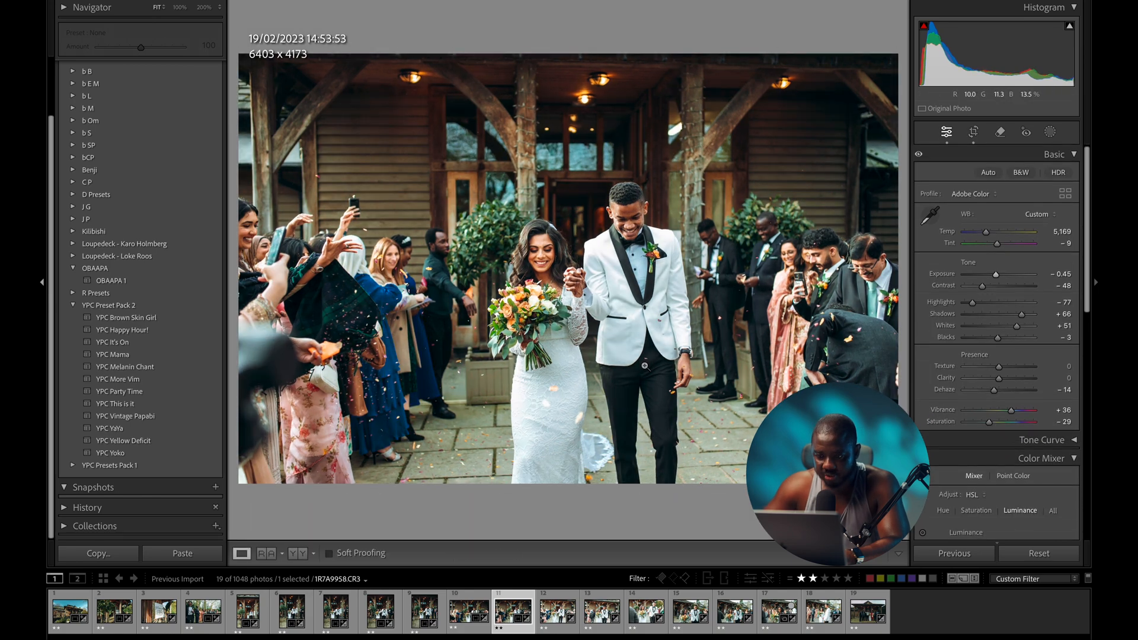
key(Right)
- Straighten photo 12, darken it to −0.35, and raise its crop bottom to 6418 × 3797
key(r)
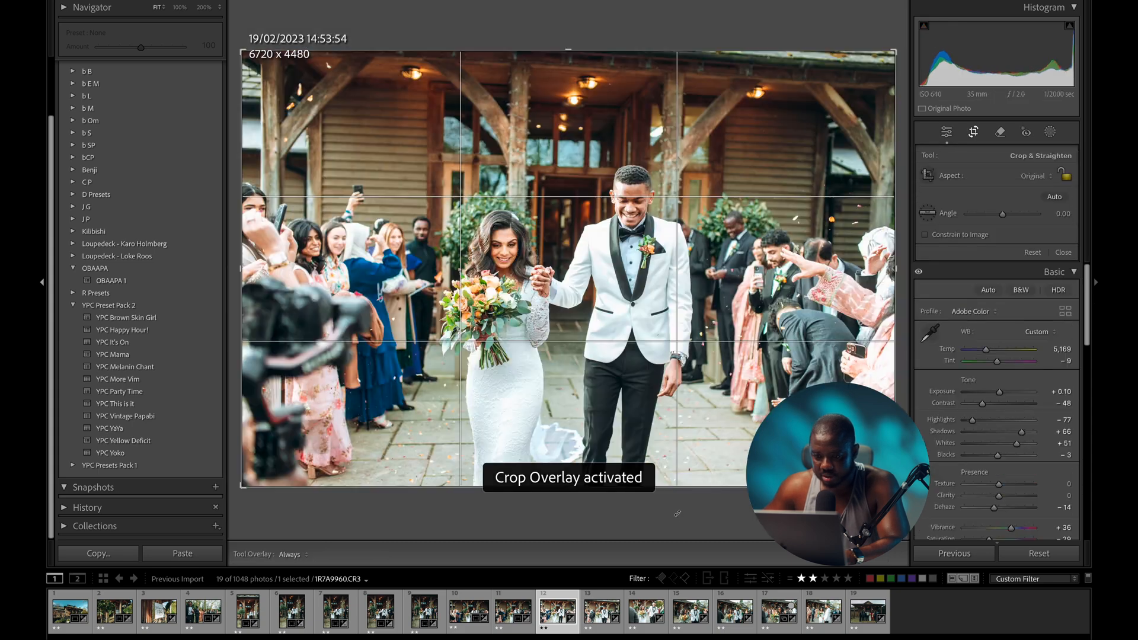
drag(663, 521, 672, 518)
key(r)
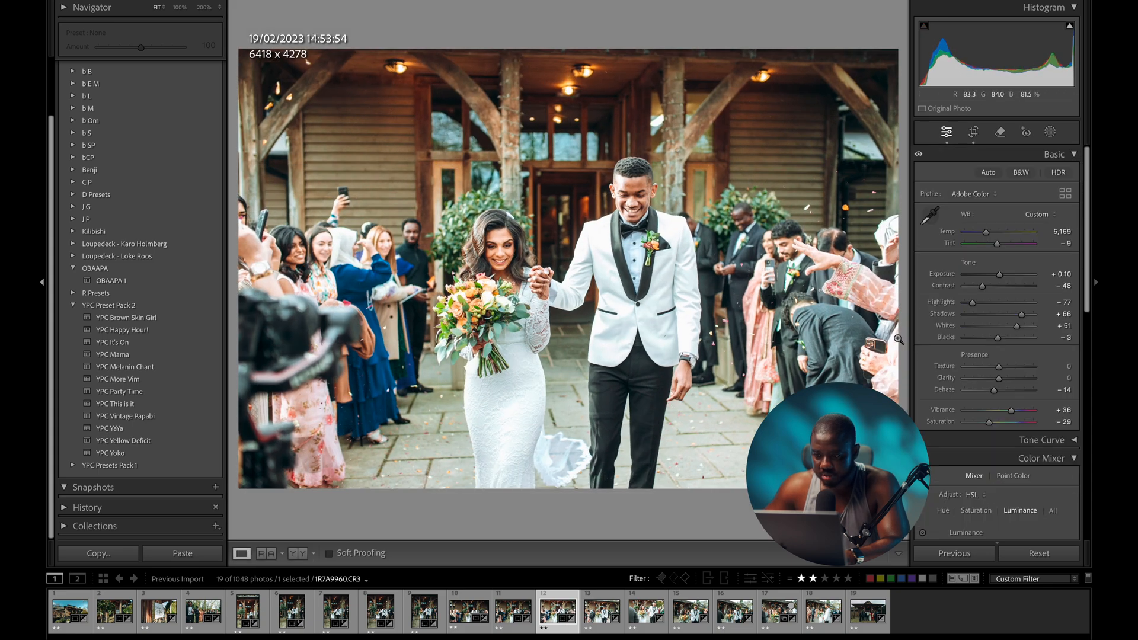
drag(999, 277, 996, 281)
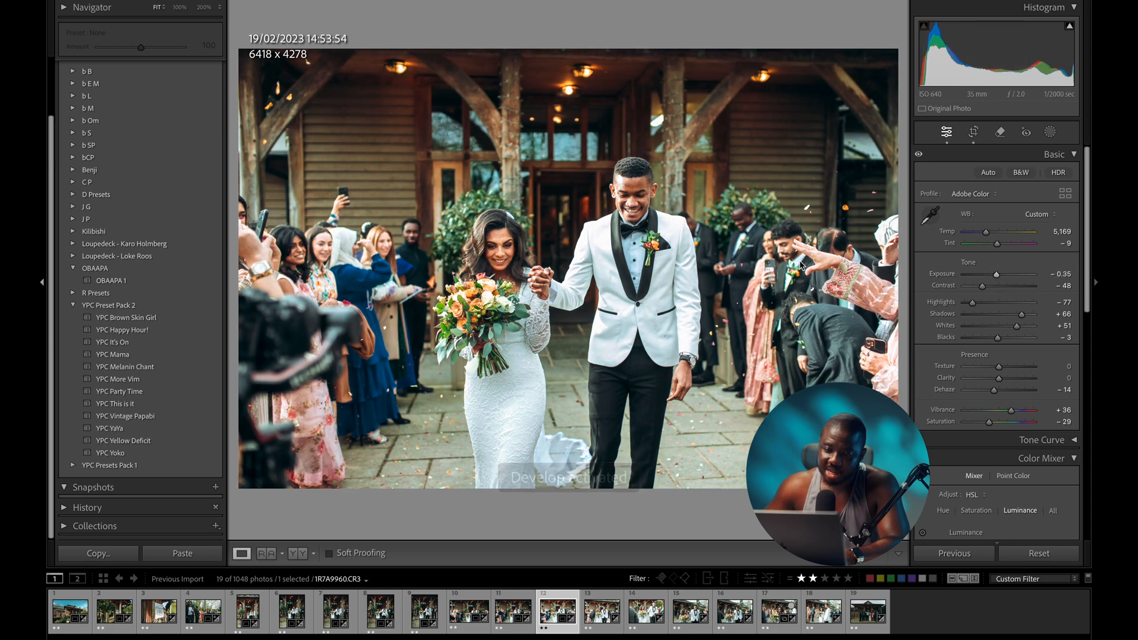
key(r)
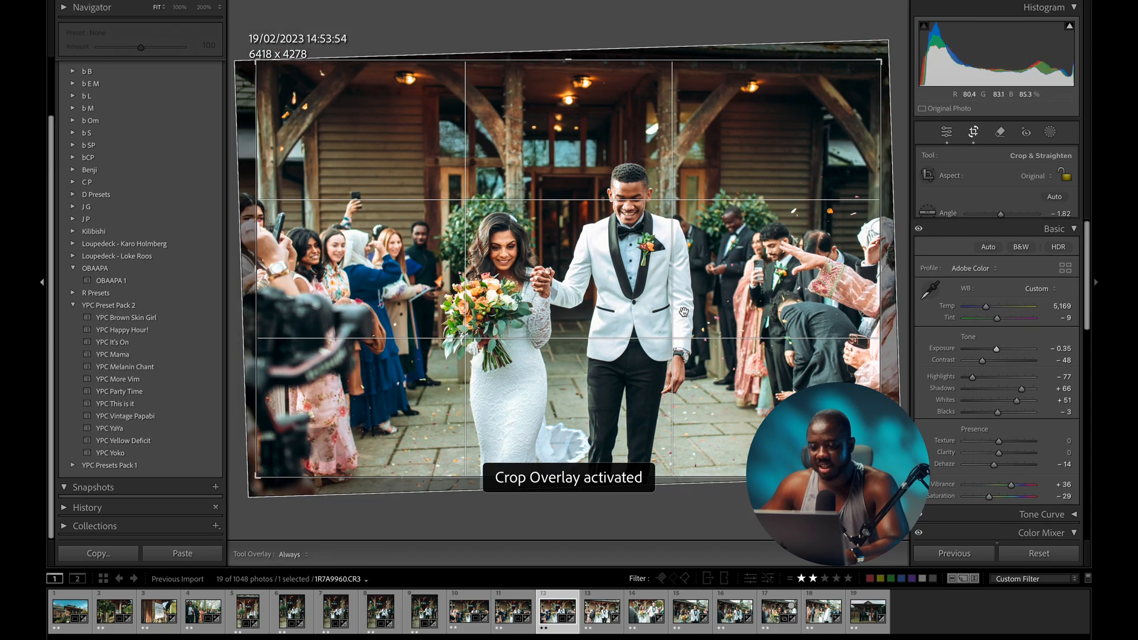
drag(706, 478, 678, 431)
key(r)
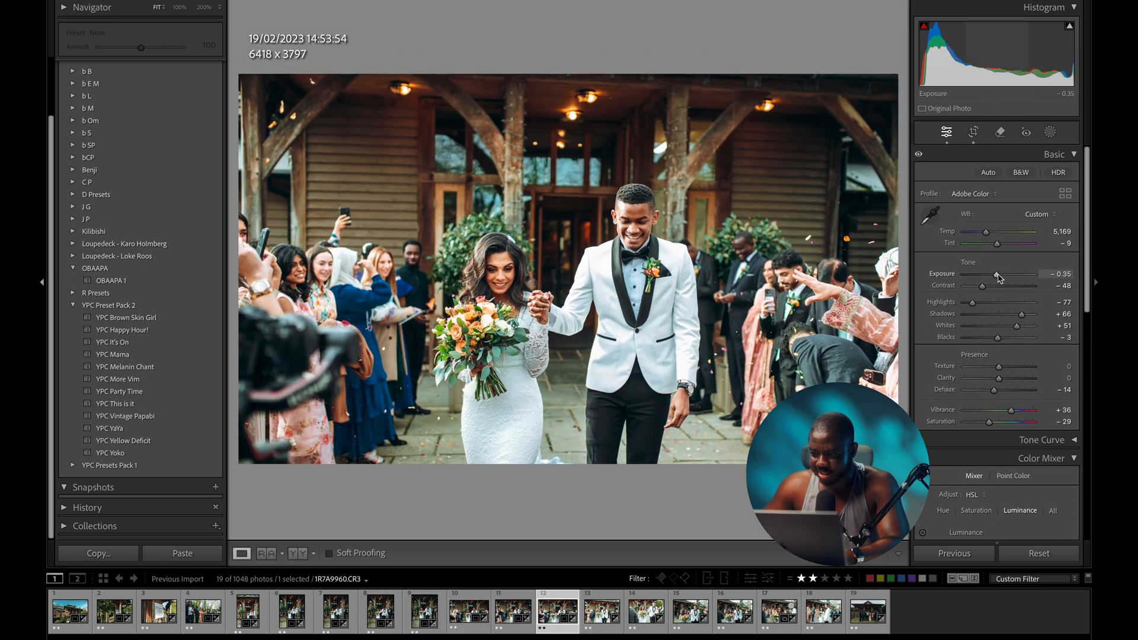
- Darken photo 12 to −0.50 and compare it with the original, then darken photo 13 to −0.70
drag(999, 275, 998, 278)
key(backslash)
key(backslash)
key(backslash)
key(backslash)
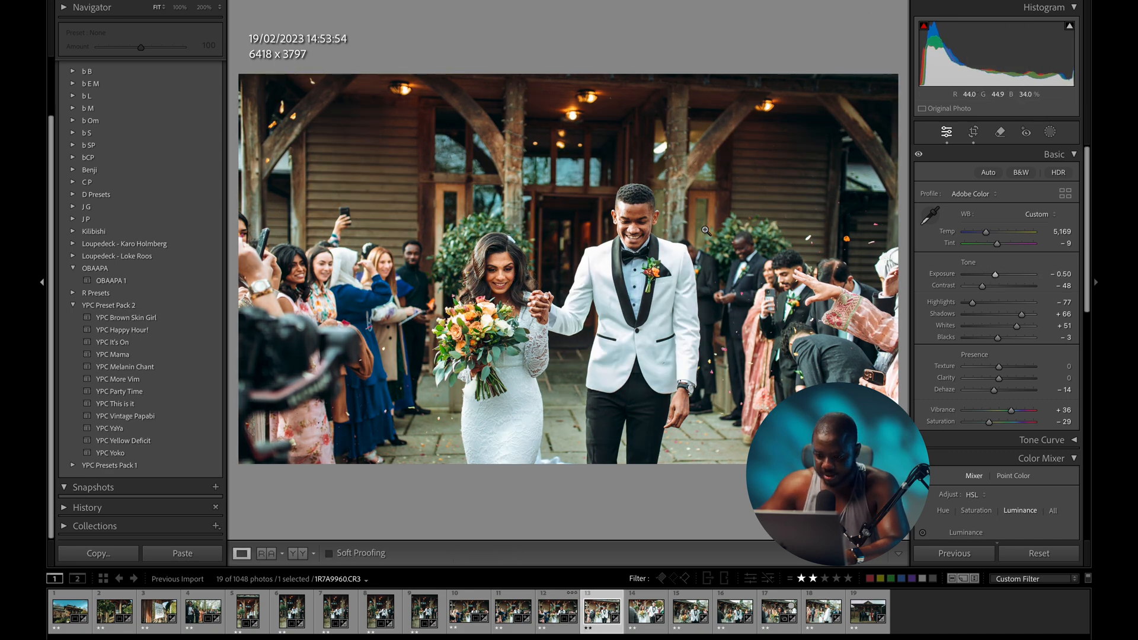
key(Right)
drag(994, 275, 994, 278)
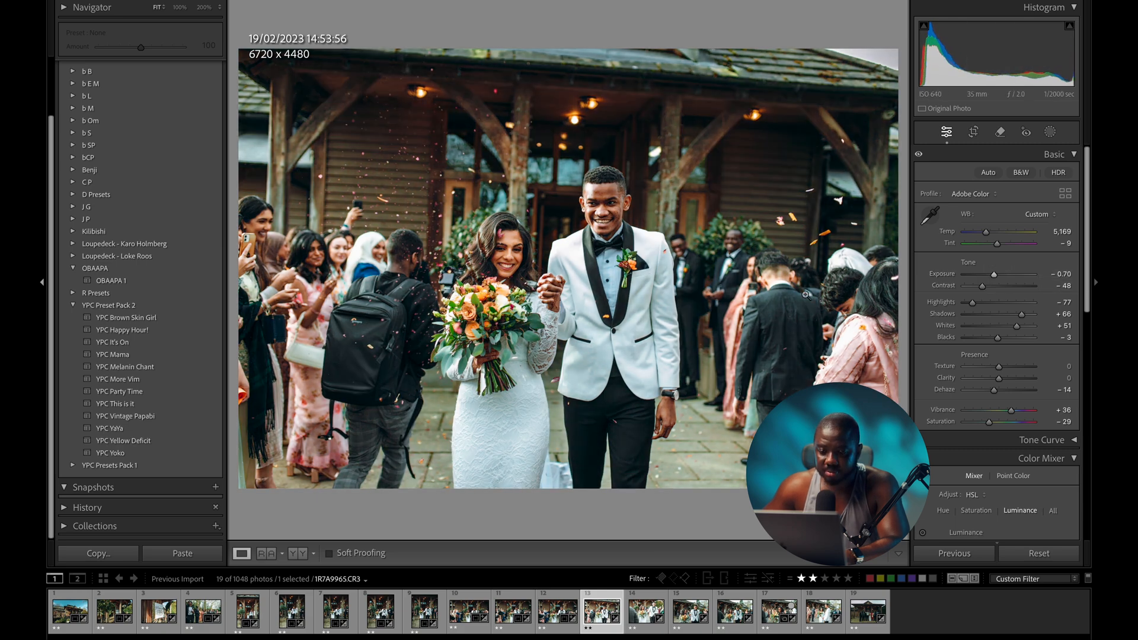
- Straighten photo 13 by −0.20° and darken photo 14 to −0.90 exposure
key(r)
drag(632, 495, 630, 500)
key(d)
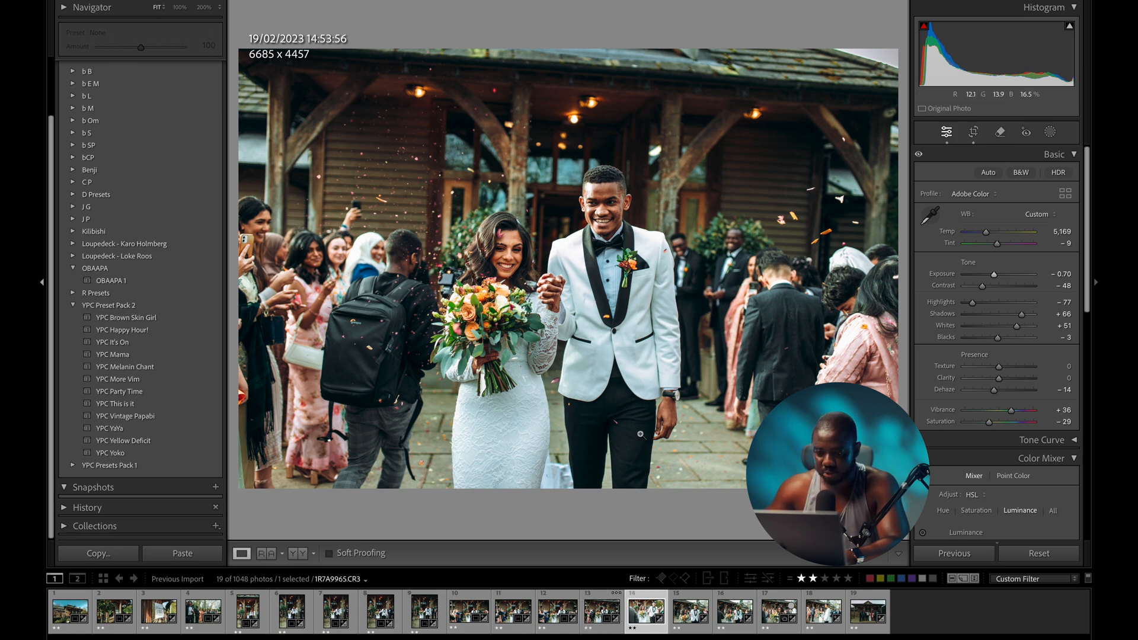
key(Right)
drag(999, 274, 993, 277)
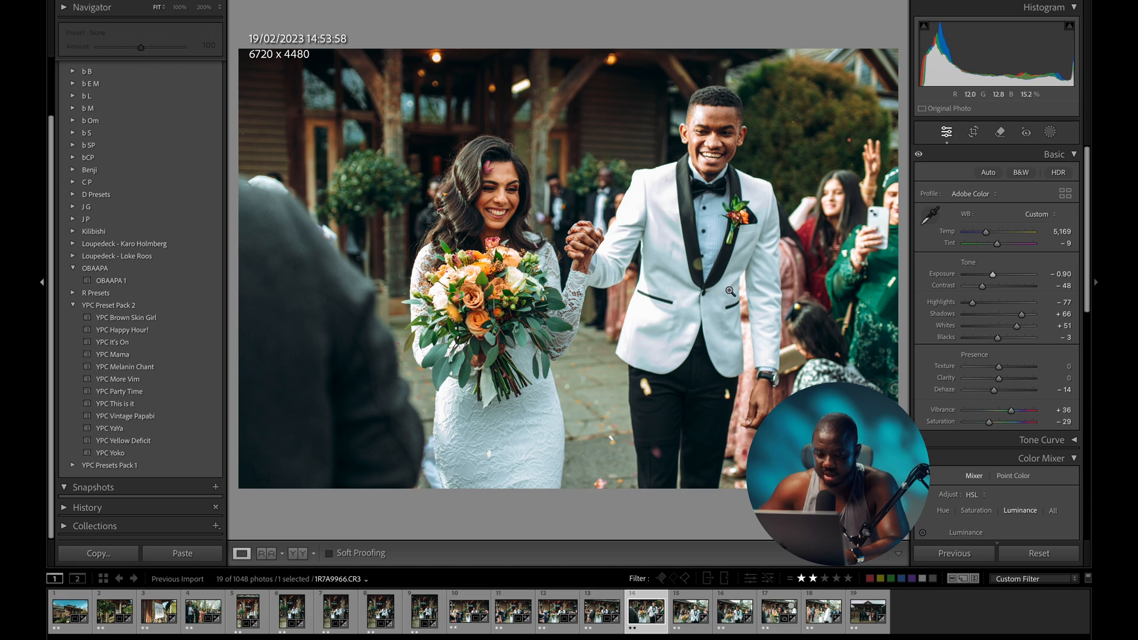
- Set photo 15's exposure to +0.10 and review the crops on photos 15 and 16
key(Right)
drag(1000, 279, 999, 280)
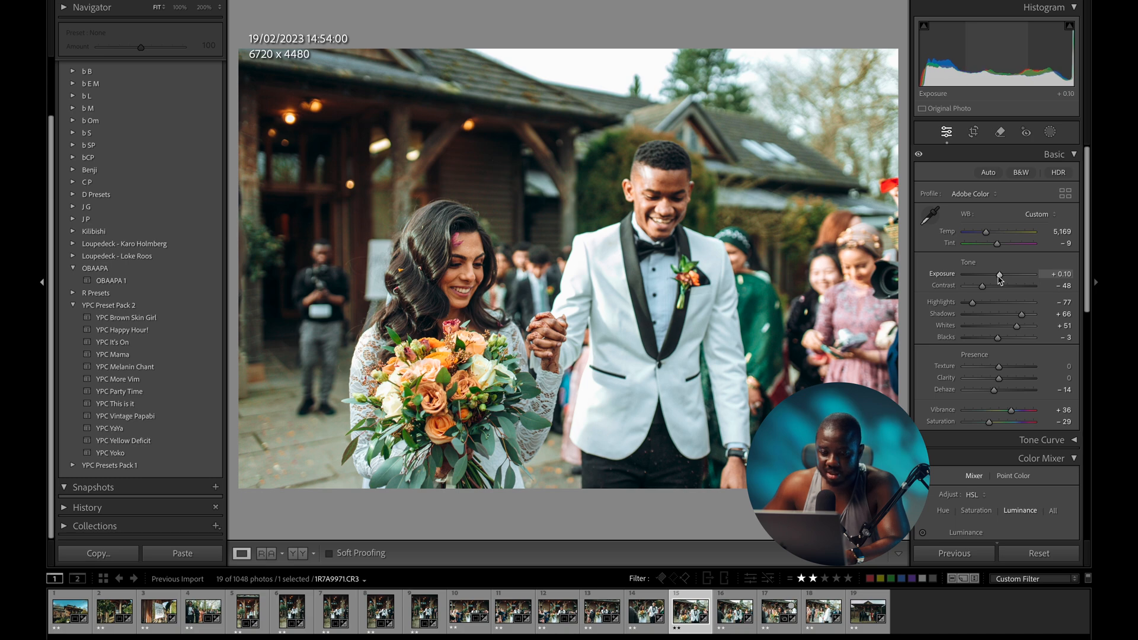
scroll(1000, 280, down, 1)
key(r)
key(d)
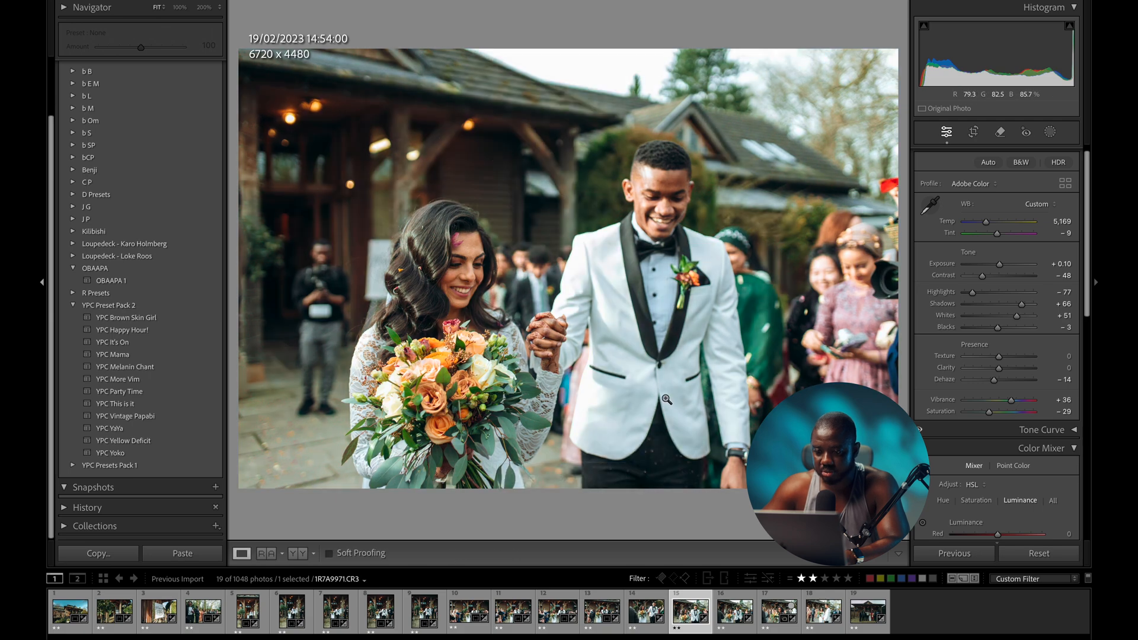
key(Right)
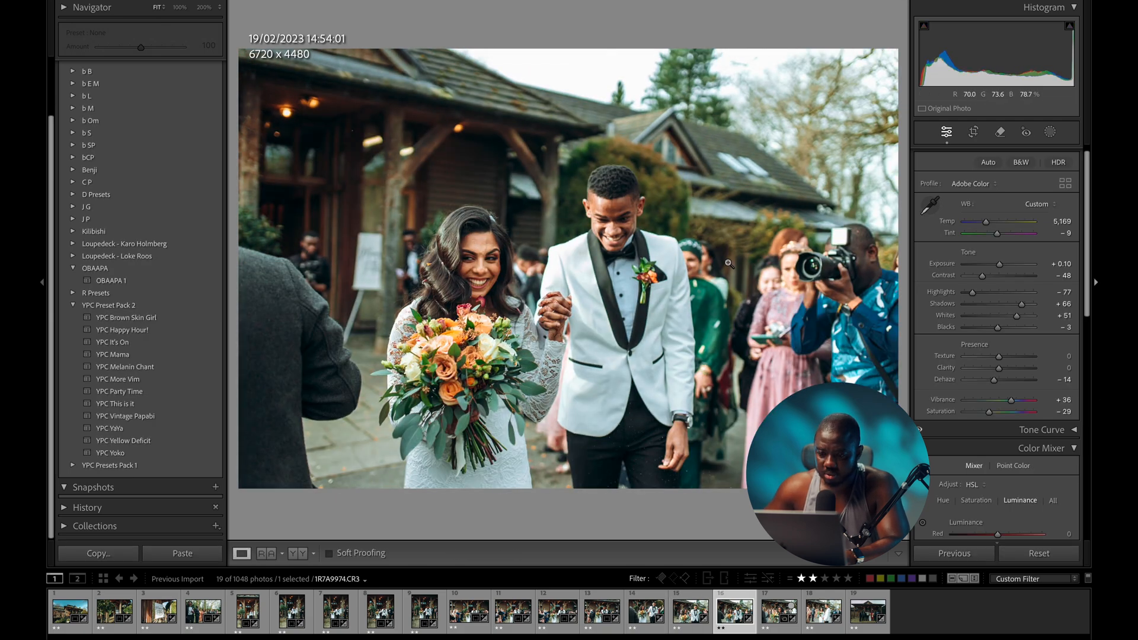
key(r)
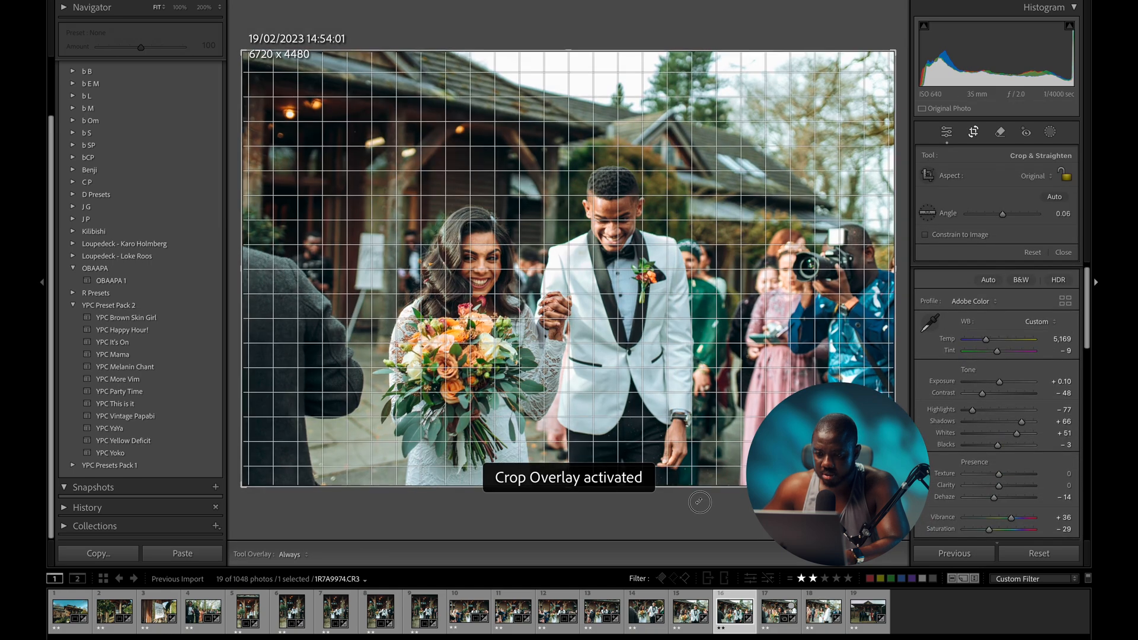
- Keep photo 16's crop, then adjust photo 17's tone with shadows at +75 and view its Before state
key(d)
key(Right)
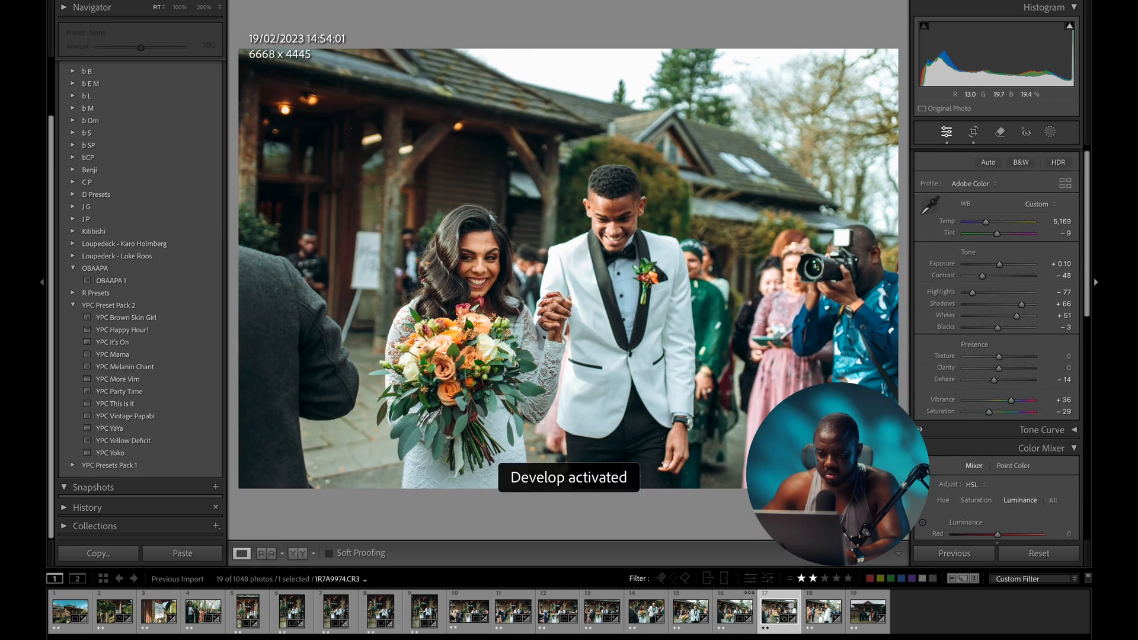
drag(999, 264, 999, 269)
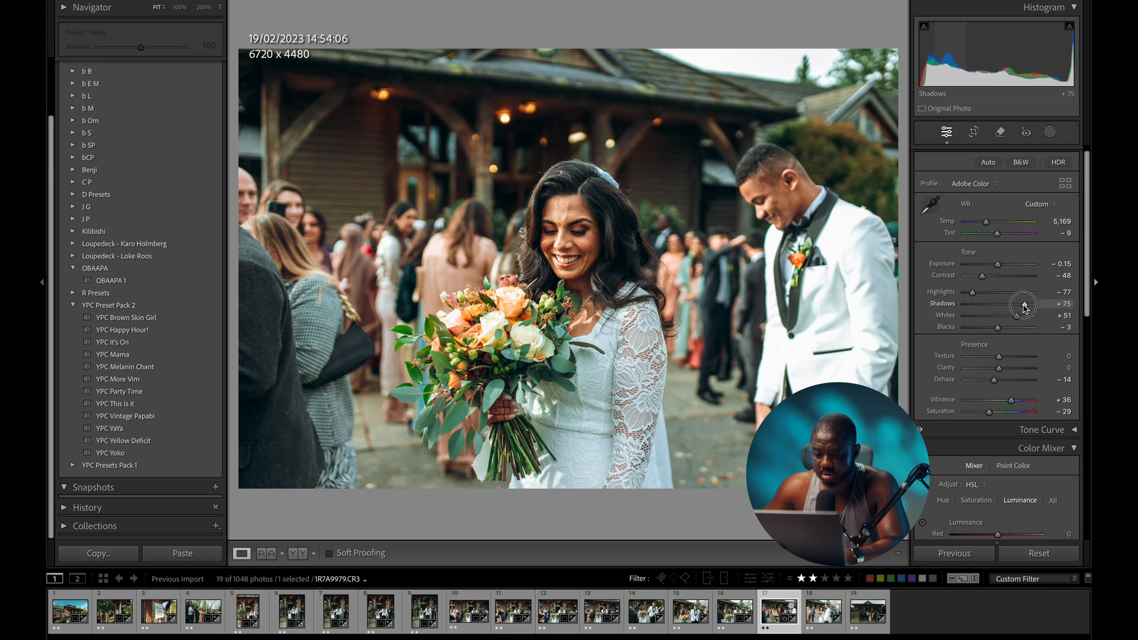
key(backslash)
key(backslash)
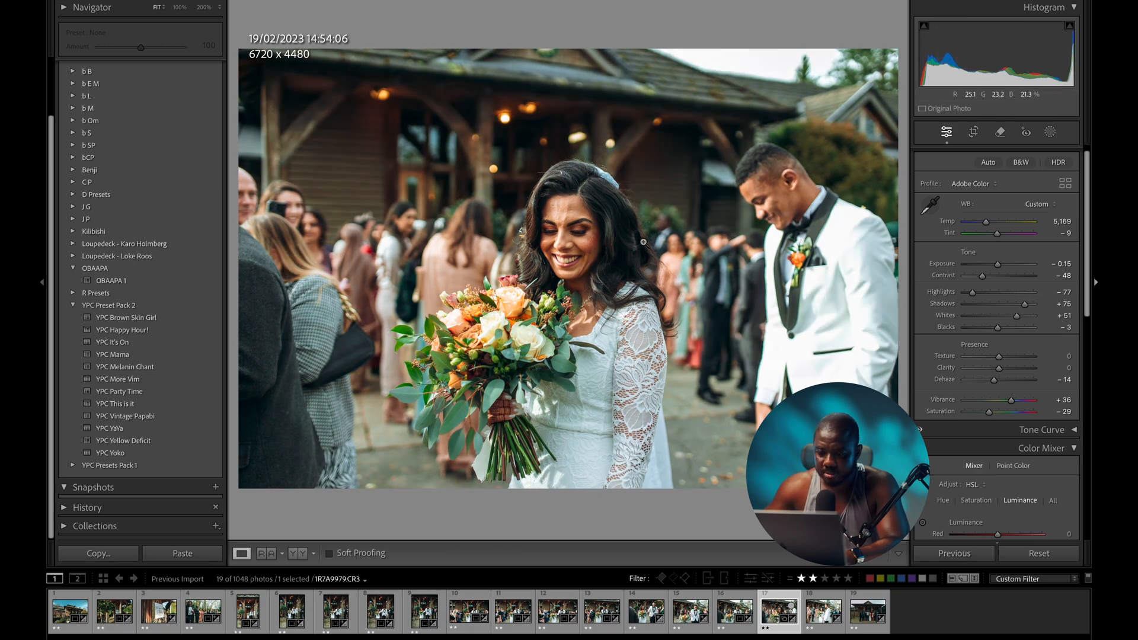
- Straighten photo 18 slightly and set its exposure to −0.65
click(824, 610)
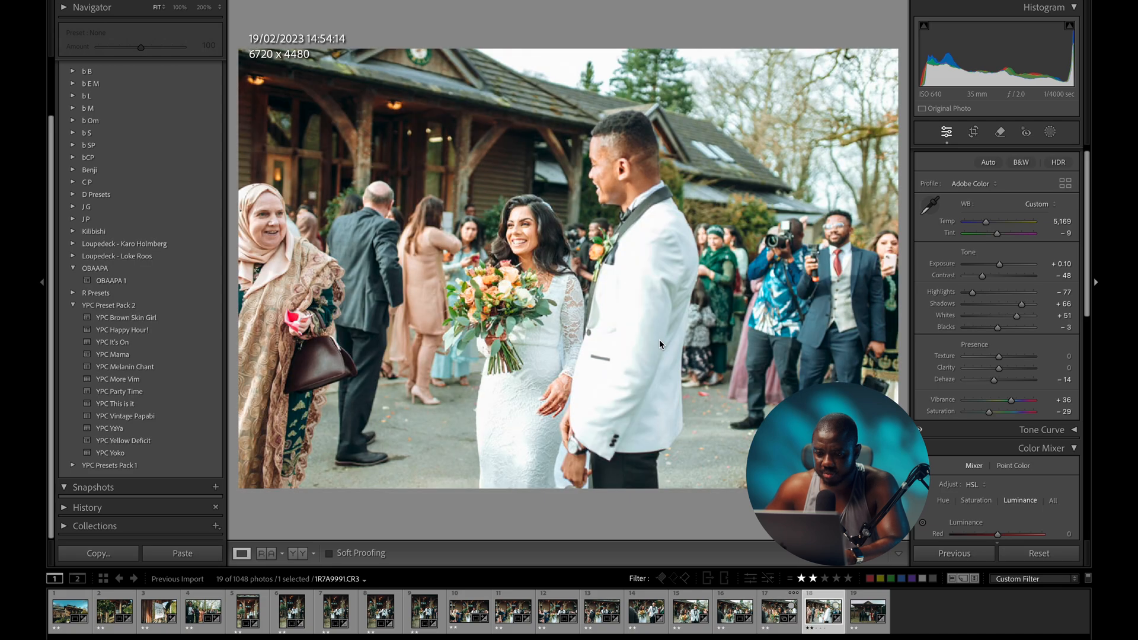
key(r)
drag(666, 512, 674, 507)
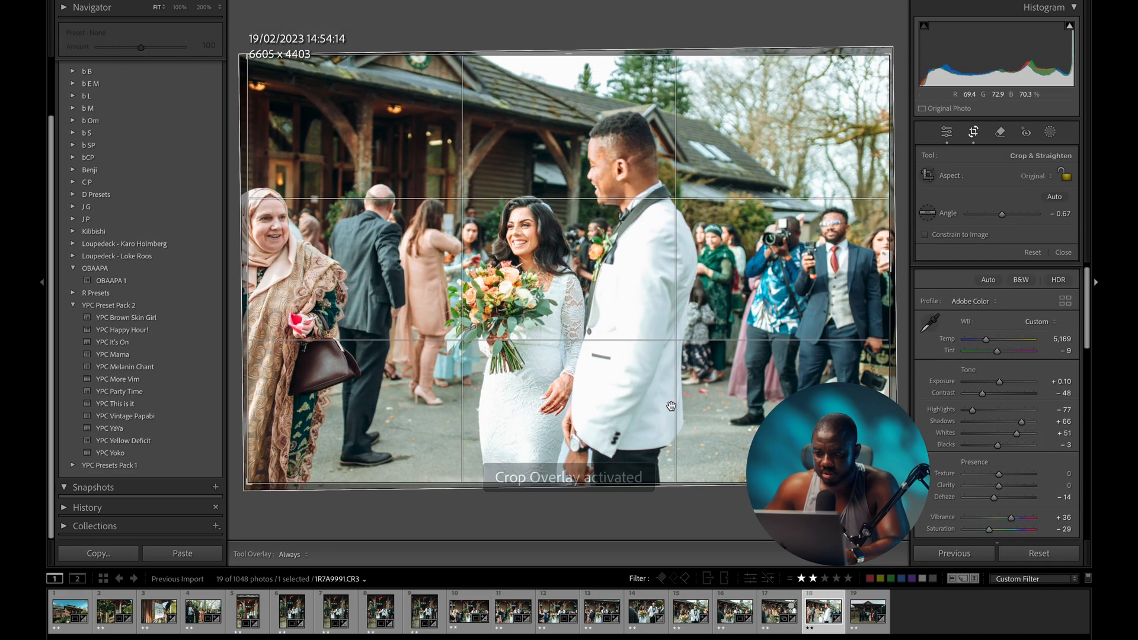
key(r)
drag(999, 263, 996, 266)
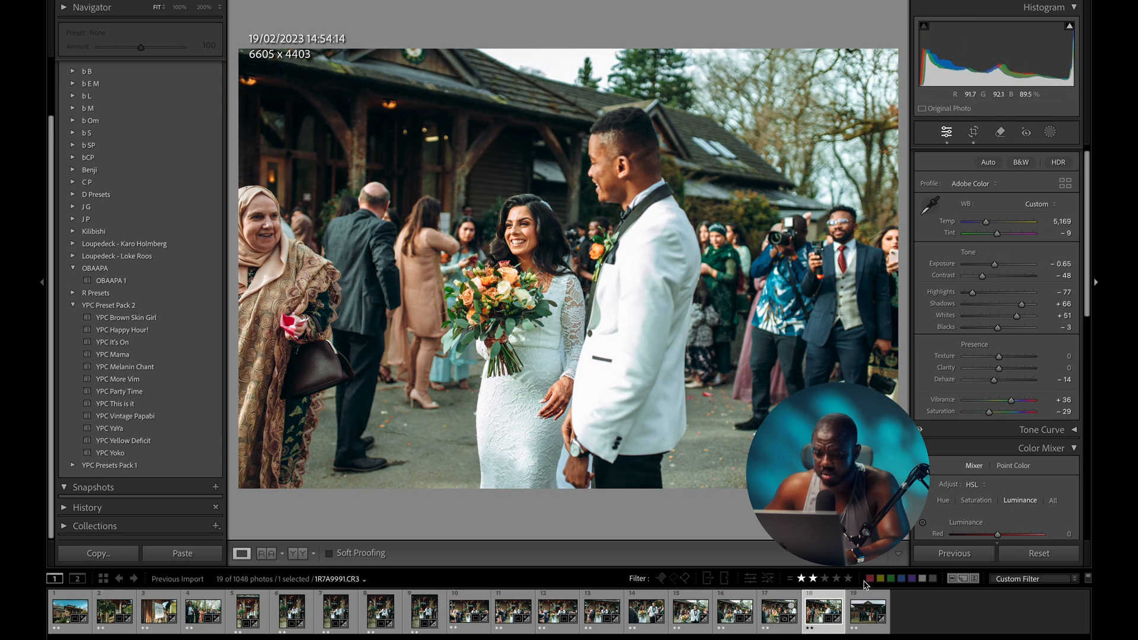
- Nudge the group photo's exposure up, then clear the photo selection
click(861, 618)
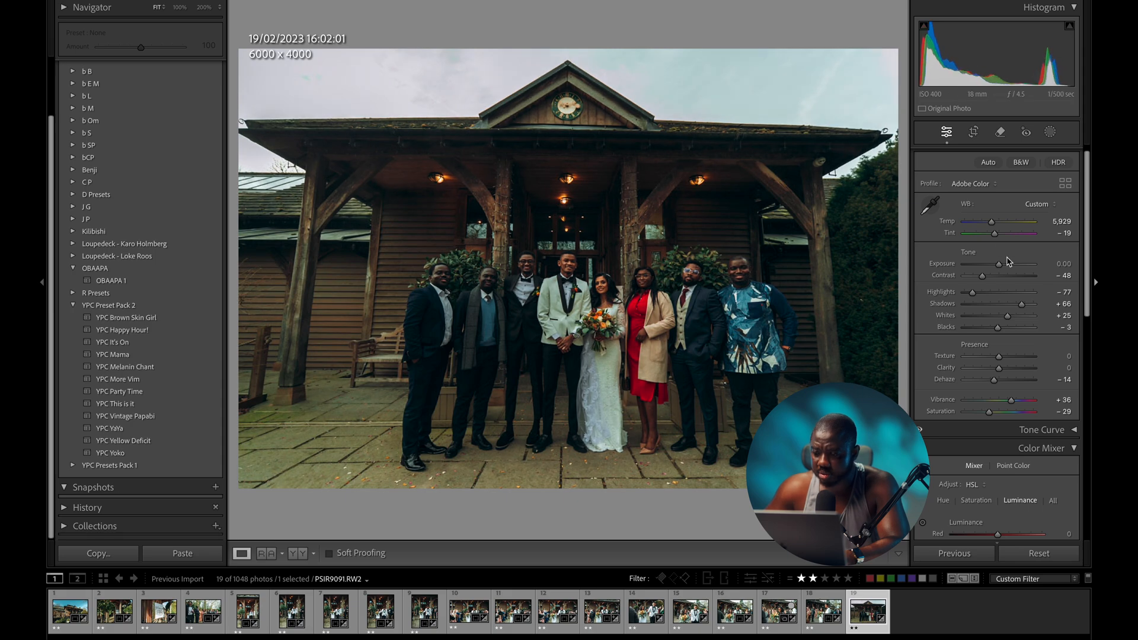
drag(999, 266, 1004, 266)
ctrl+click(816, 615)
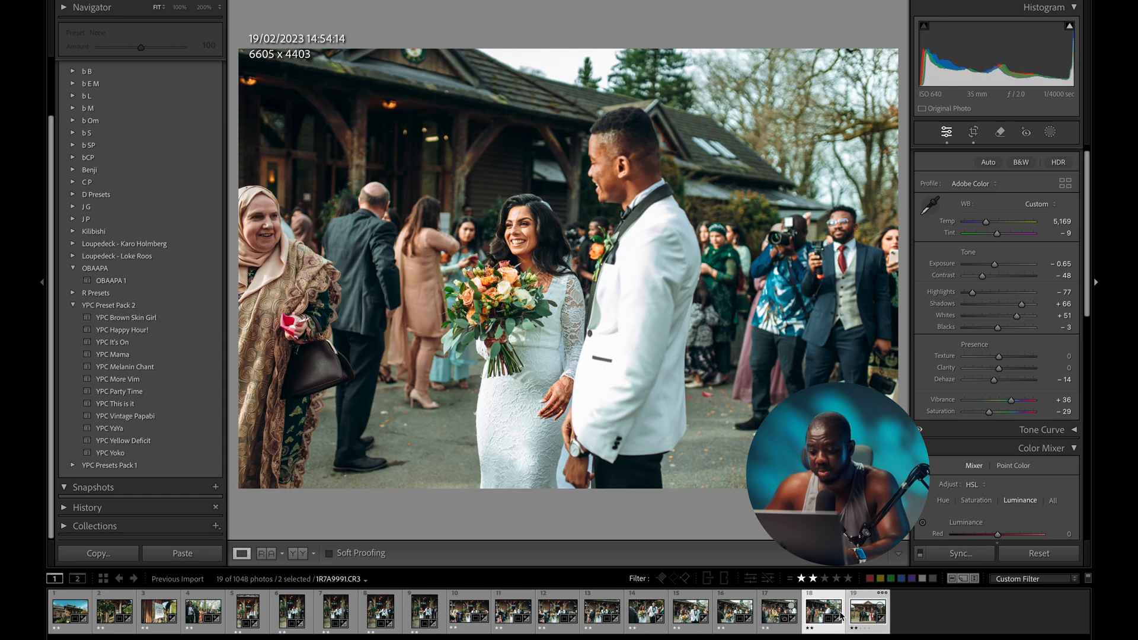
click(903, 608)
- Sync the bride-and-groom crowd photo's settings onto the group portrait, then select the portrait alone
click(831, 610)
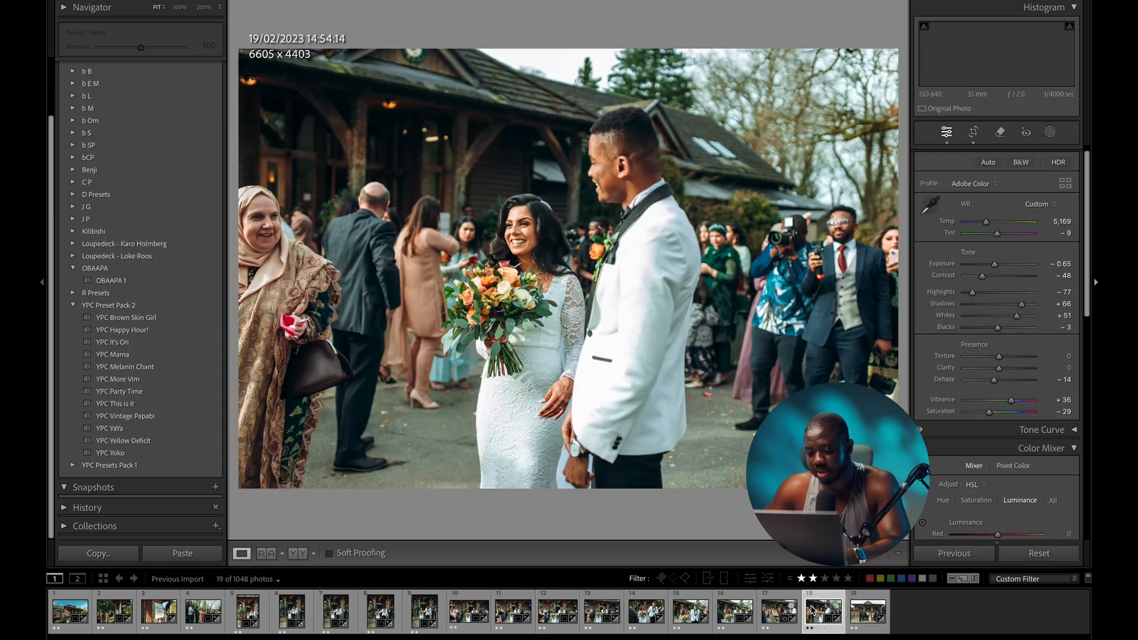
ctrl+click(855, 614)
click(960, 553)
click(762, 293)
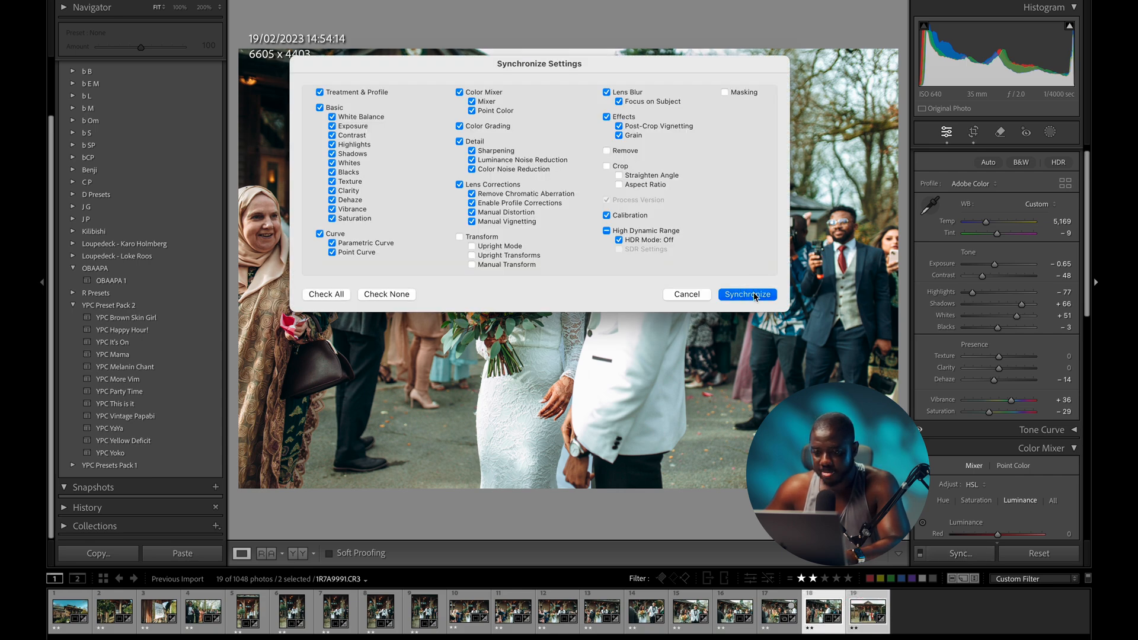
click(923, 600)
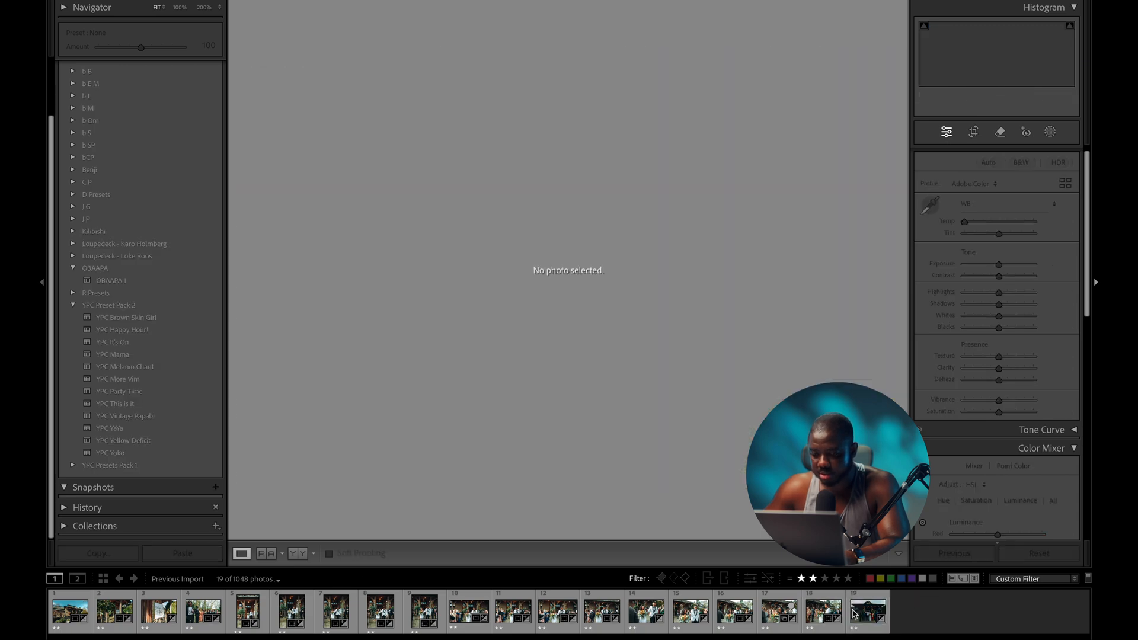
click(856, 612)
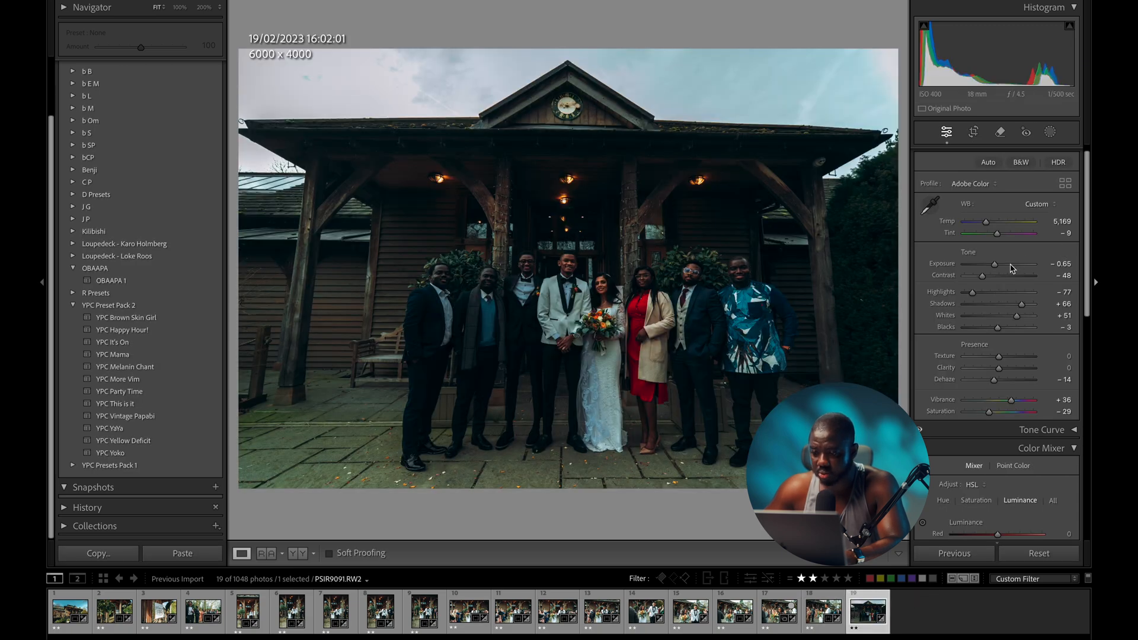
- Brighten the group portrait to +0.60 exposure and straighten it by about −1.16°
drag(1000, 267, 1003, 267)
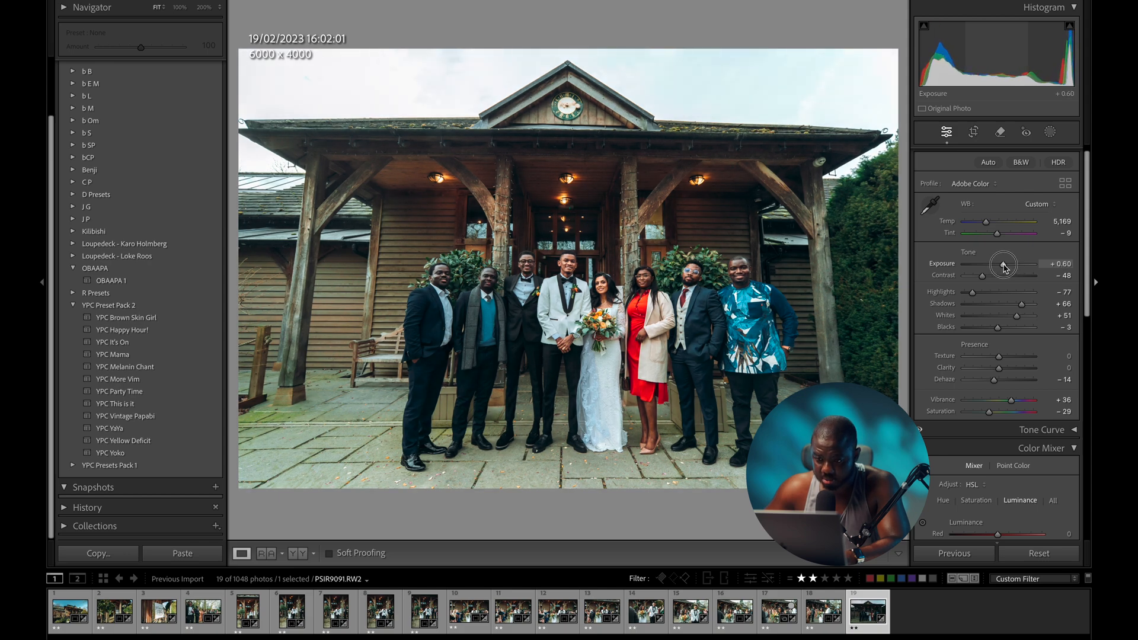
key(r)
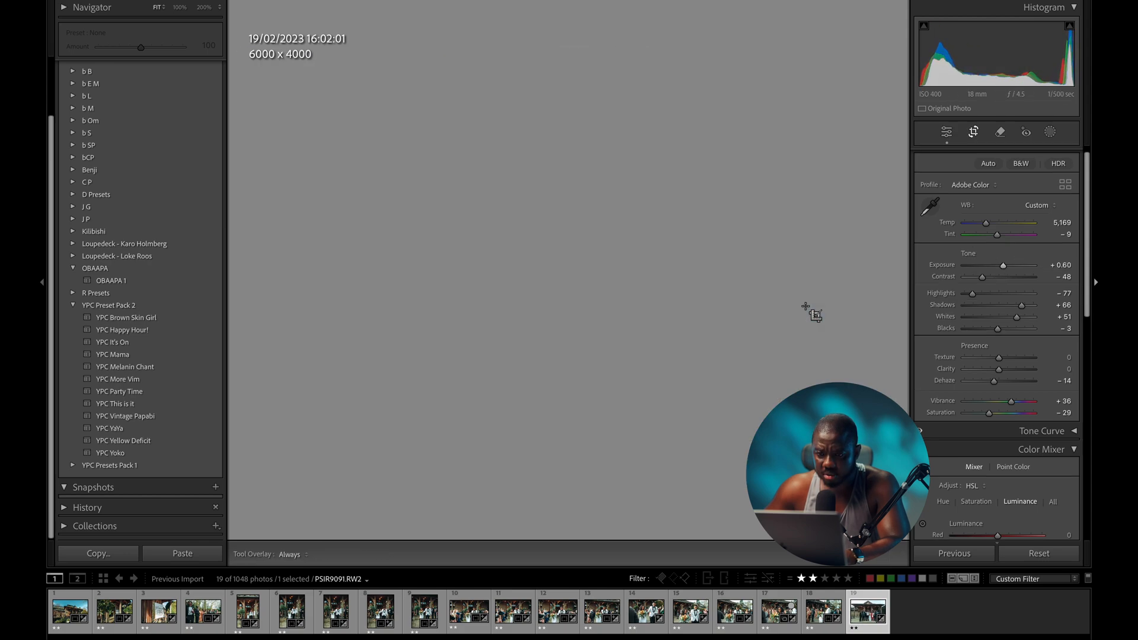
drag(671, 507, 675, 508)
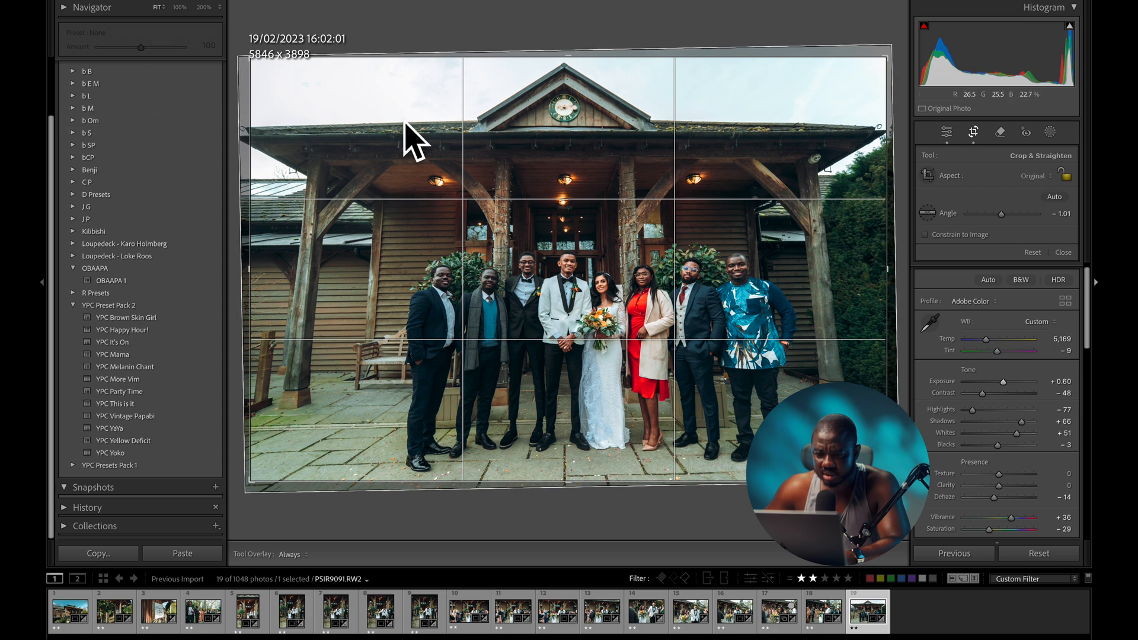
drag(585, 494, 586, 495)
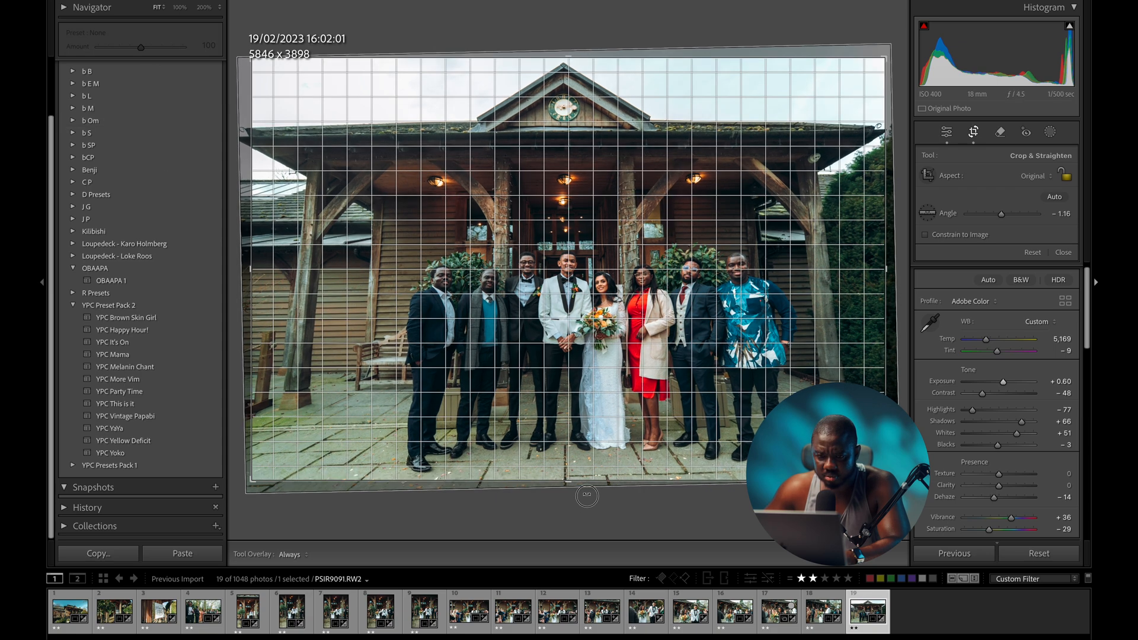
drag(587, 495, 587, 495)
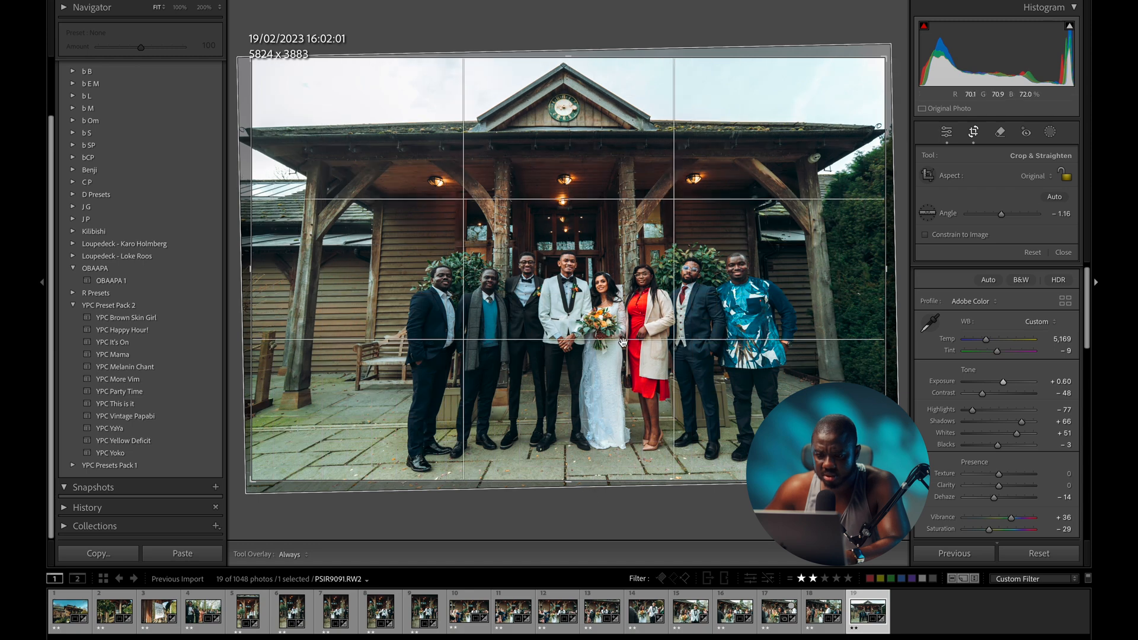
key(d)
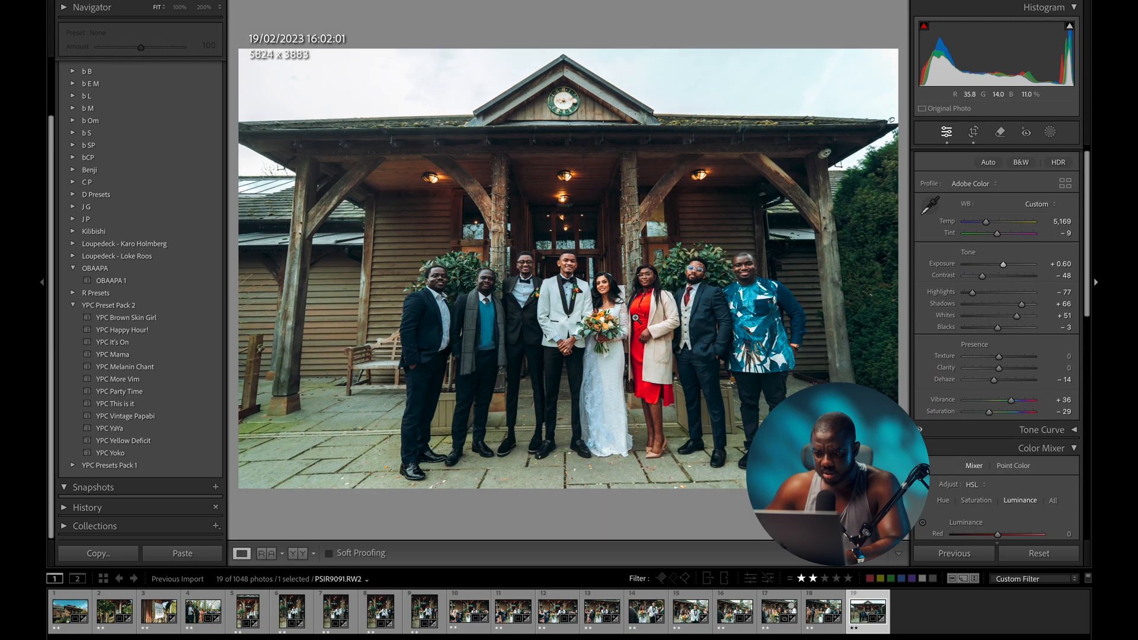
- Compare the group portrait before and after, then step through the set to the venue exterior photo
key(backslash)
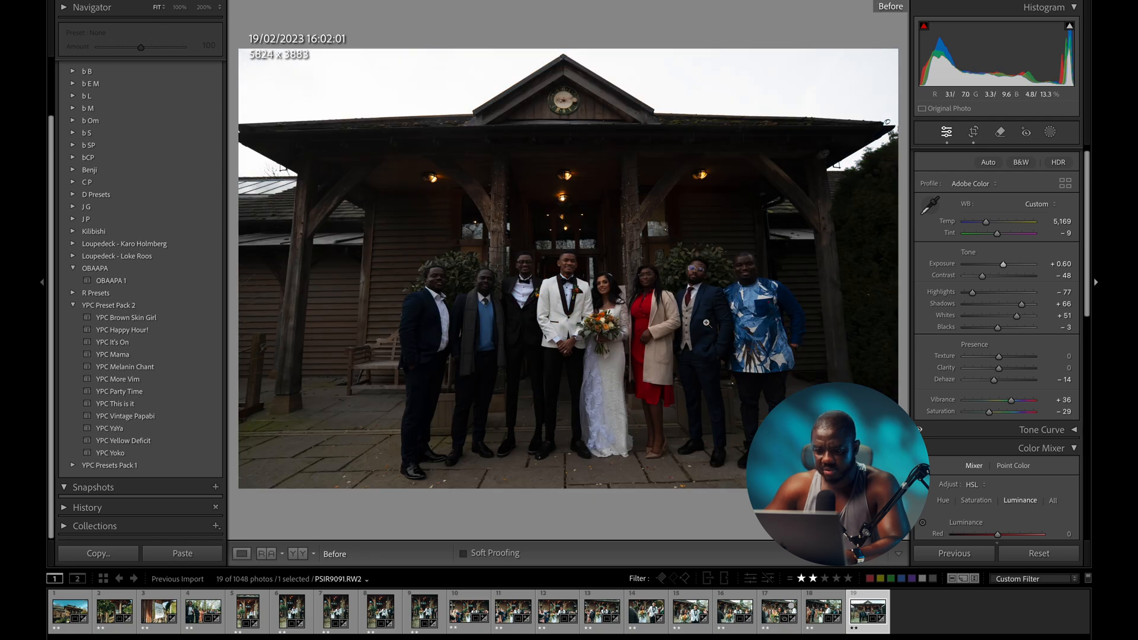
key(backslash)
key(backslash)
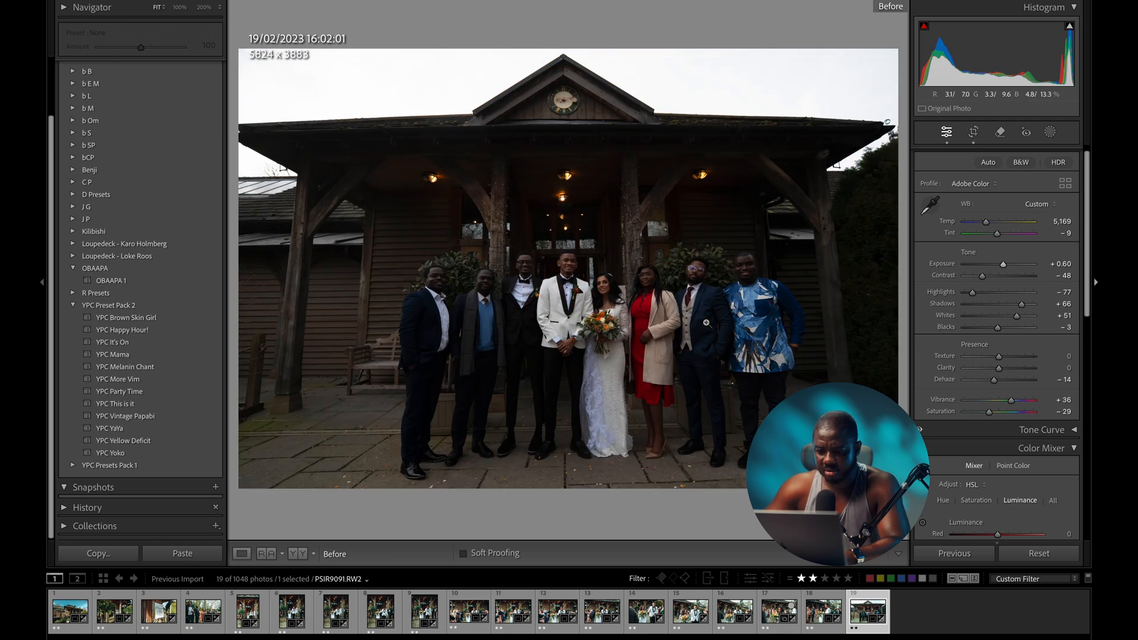
key(backslash)
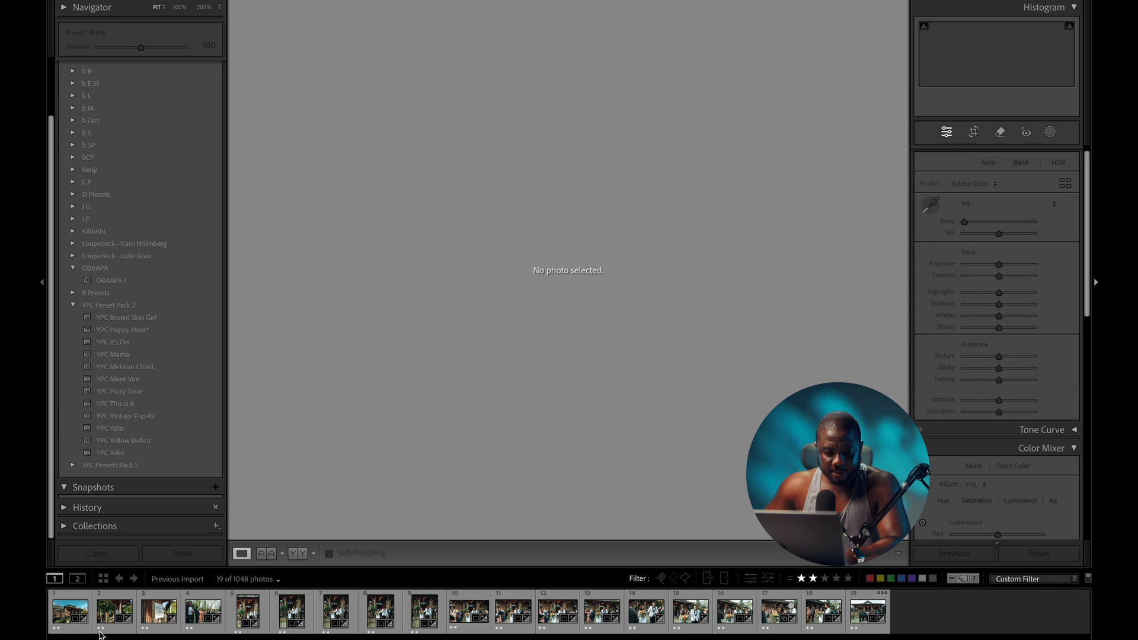
click(85, 613)
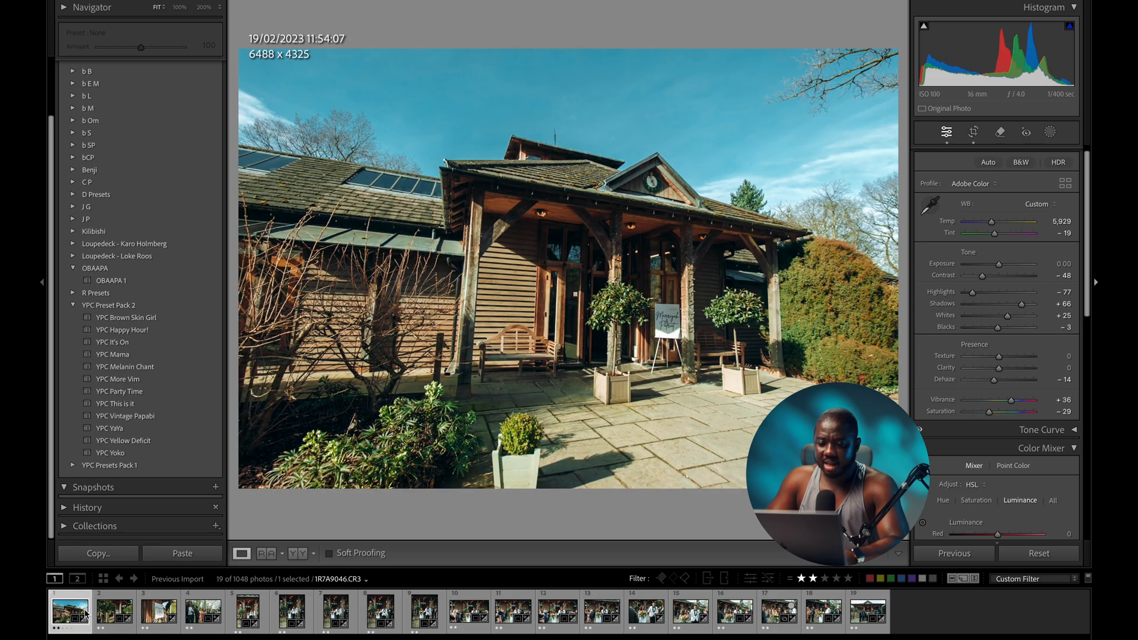
key(Right)
key(Right)
key(Right)
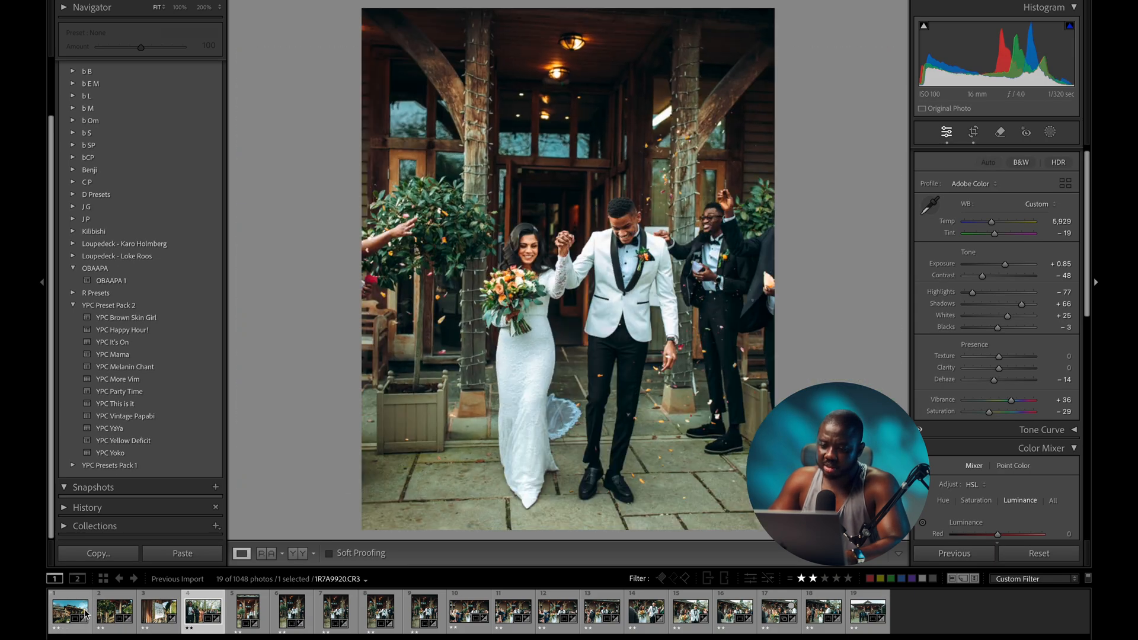
key(Right)
key(Right)
key(Right)
key(Right)
key(Right)
key(Right)
key(Right)
key(Right)
key(Right)
key(Right)
key(Right)
key(Right)
key(Right)
key(Right)
key(Right)
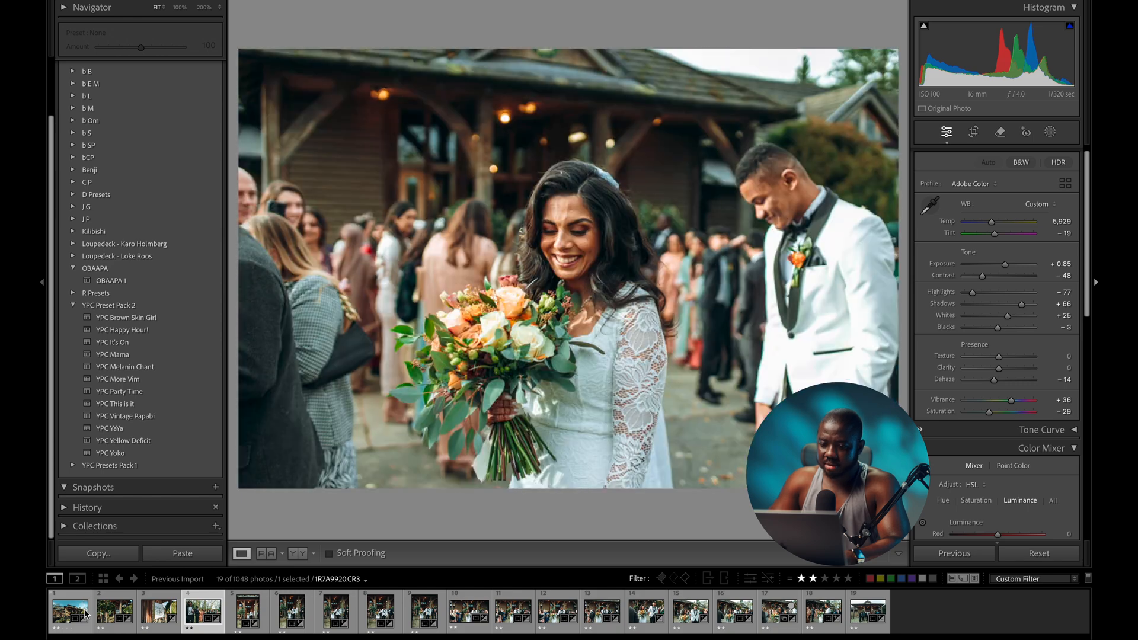
key(Left)
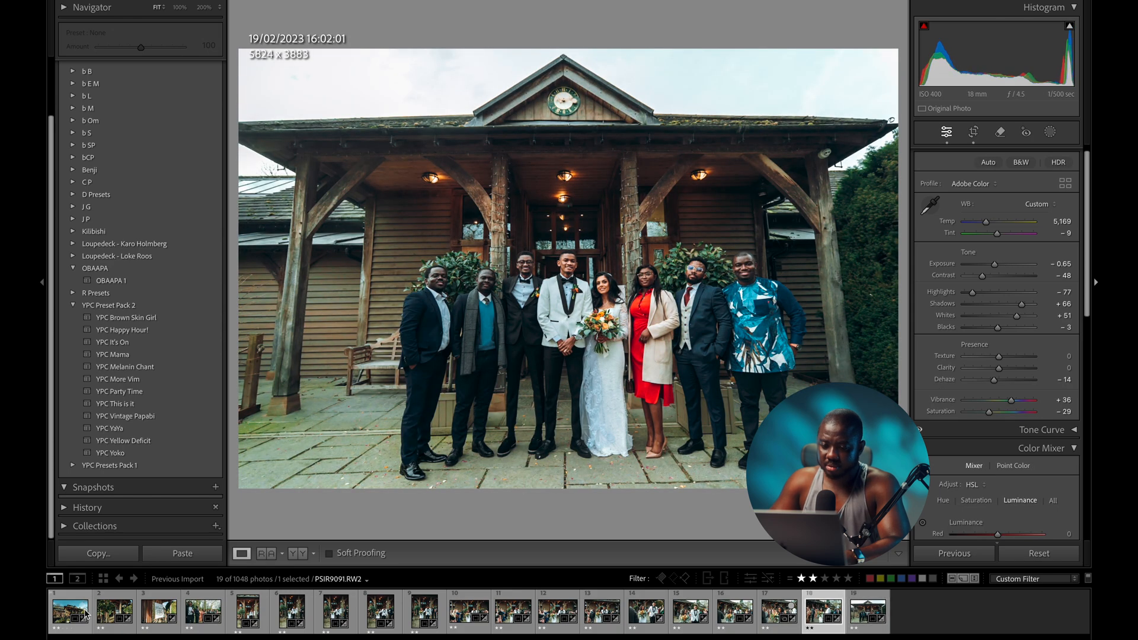
key(Right)
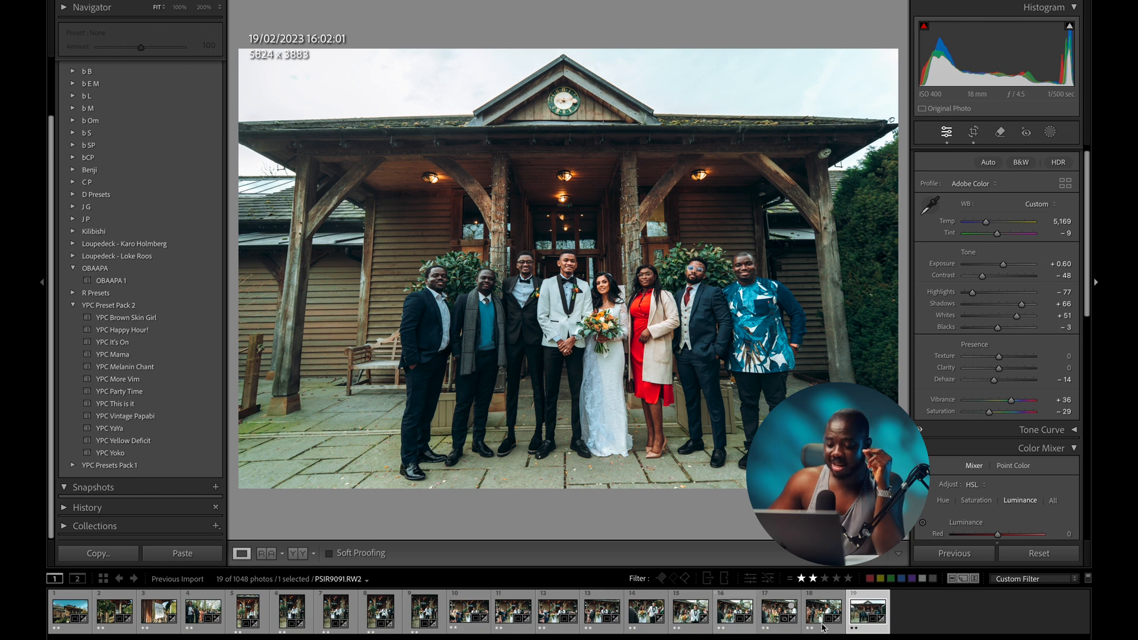
key(Right)
drag(1091, 192, 1091, 339)
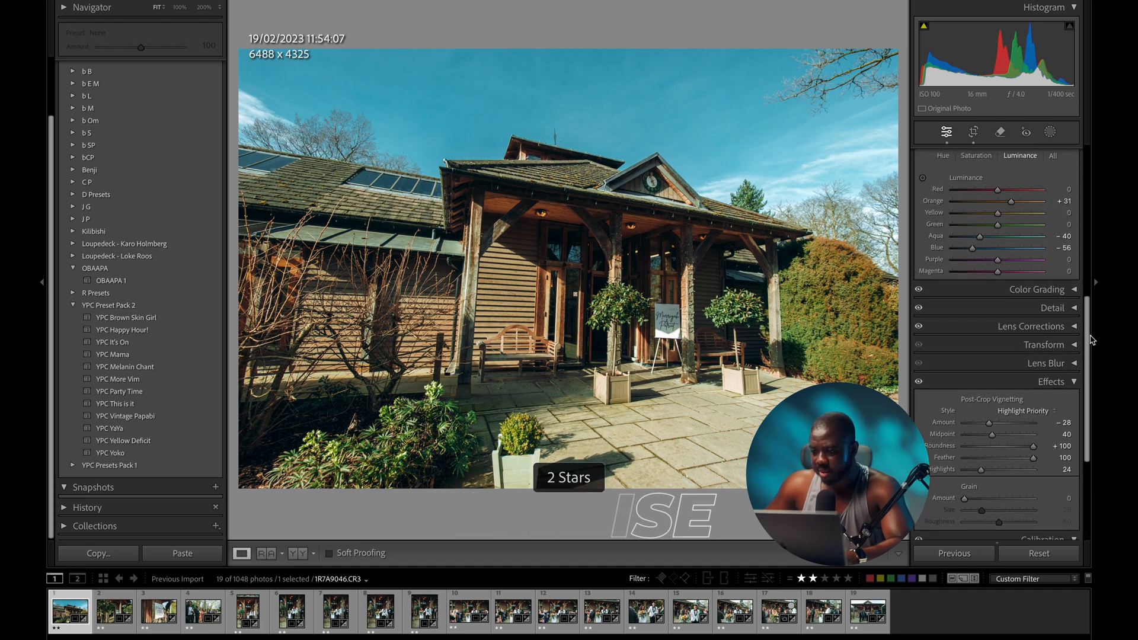
- Set the venue exterior's sharpening Amount to 47, then open the confetti exit photo
click(1074, 308)
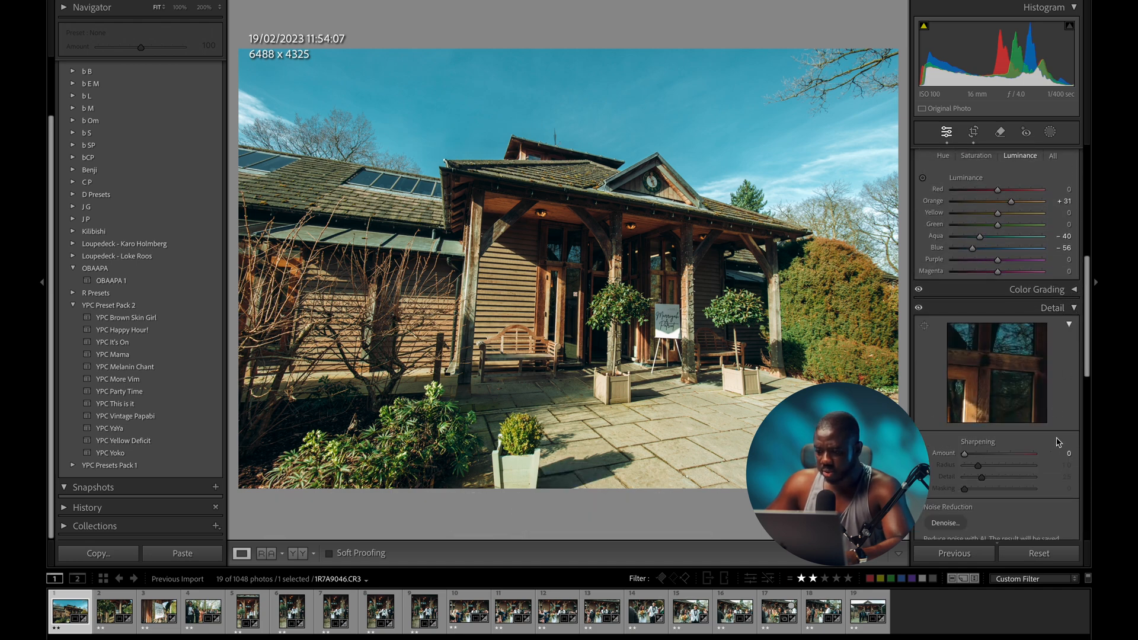
drag(1083, 323, 1084, 351)
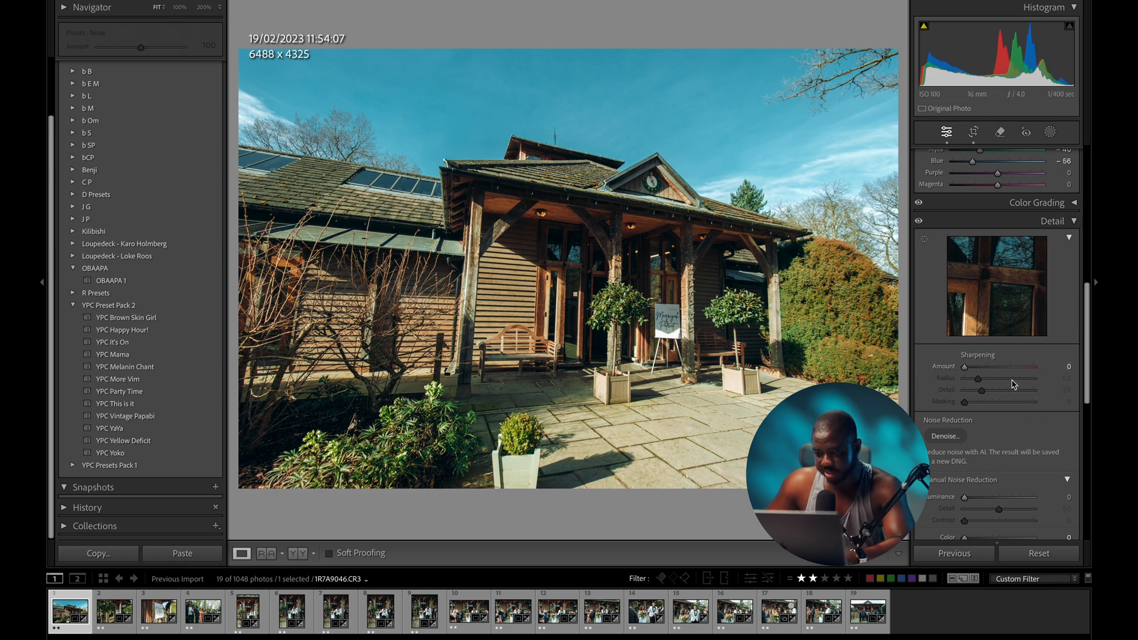
click(987, 370)
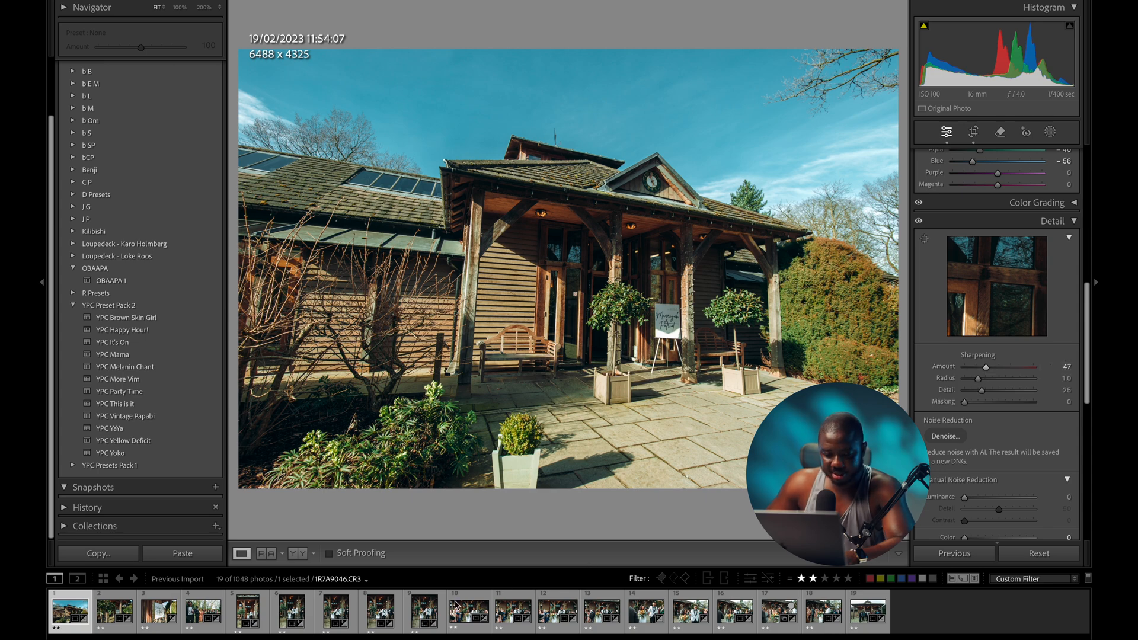
click(380, 610)
click(634, 348)
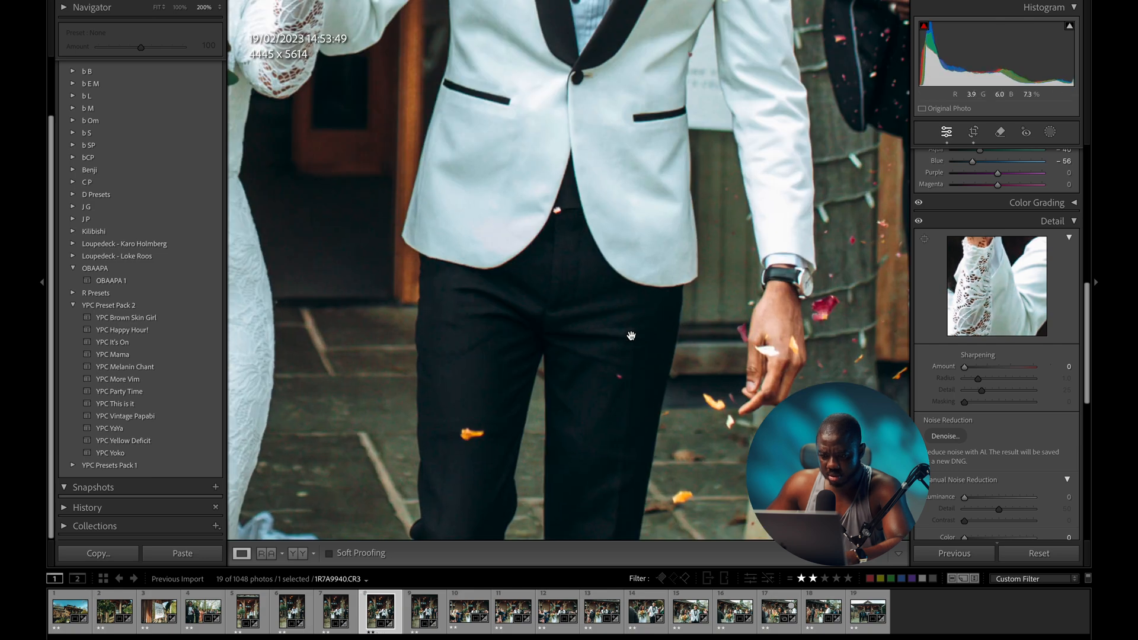
drag(622, 253, 637, 383)
drag(561, 255, 550, 448)
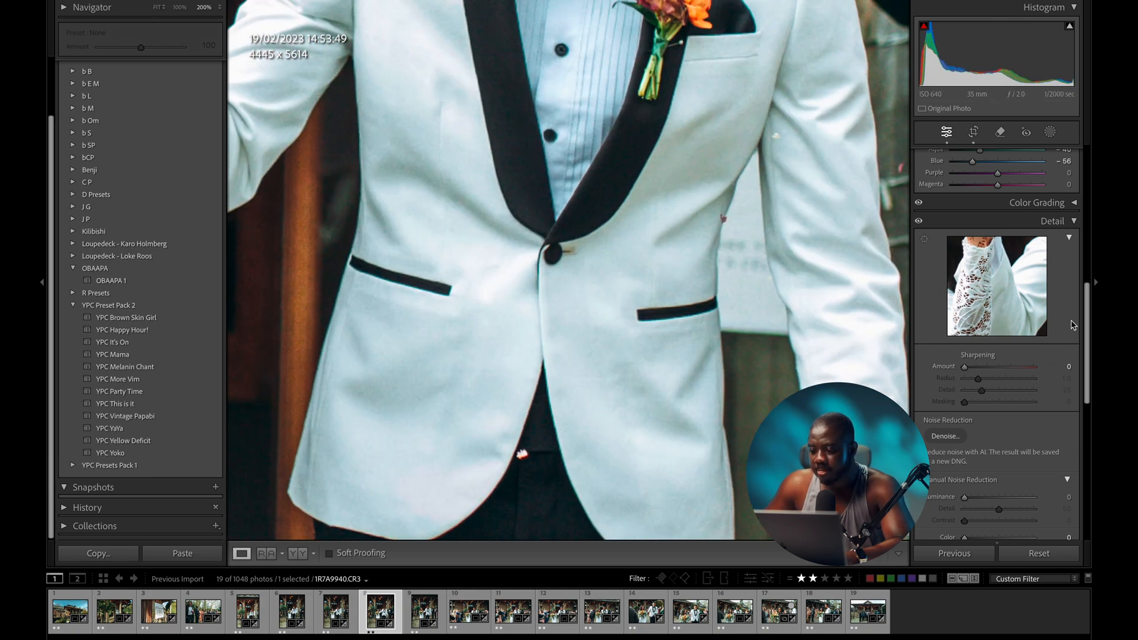
drag(978, 372, 983, 372)
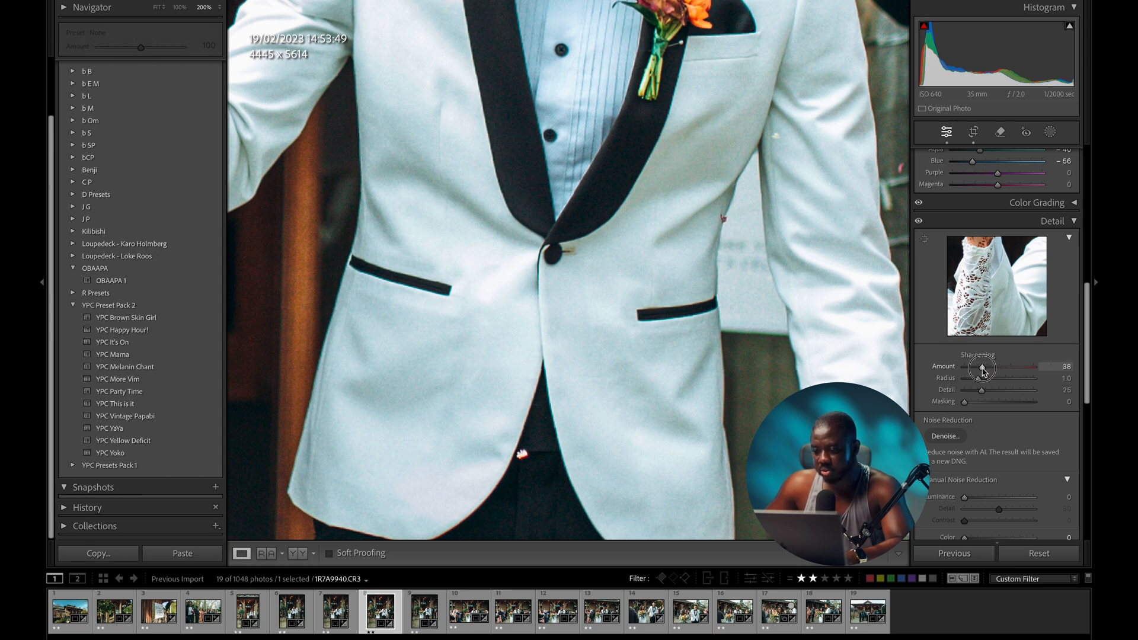
scroll(977, 379, down, 5)
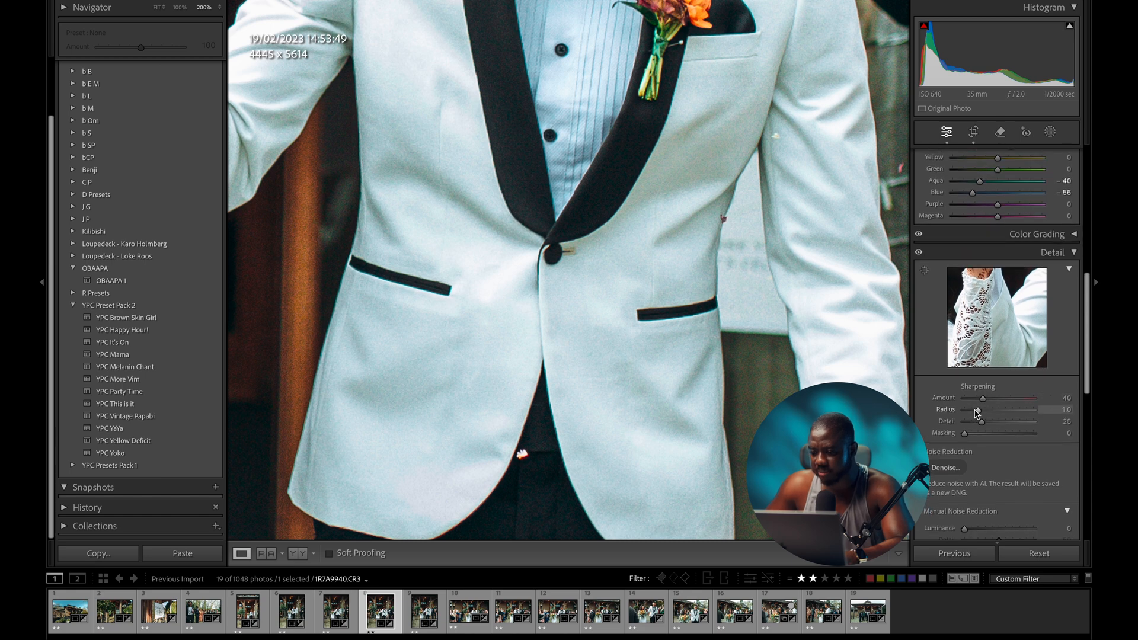
drag(964, 379, 979, 382)
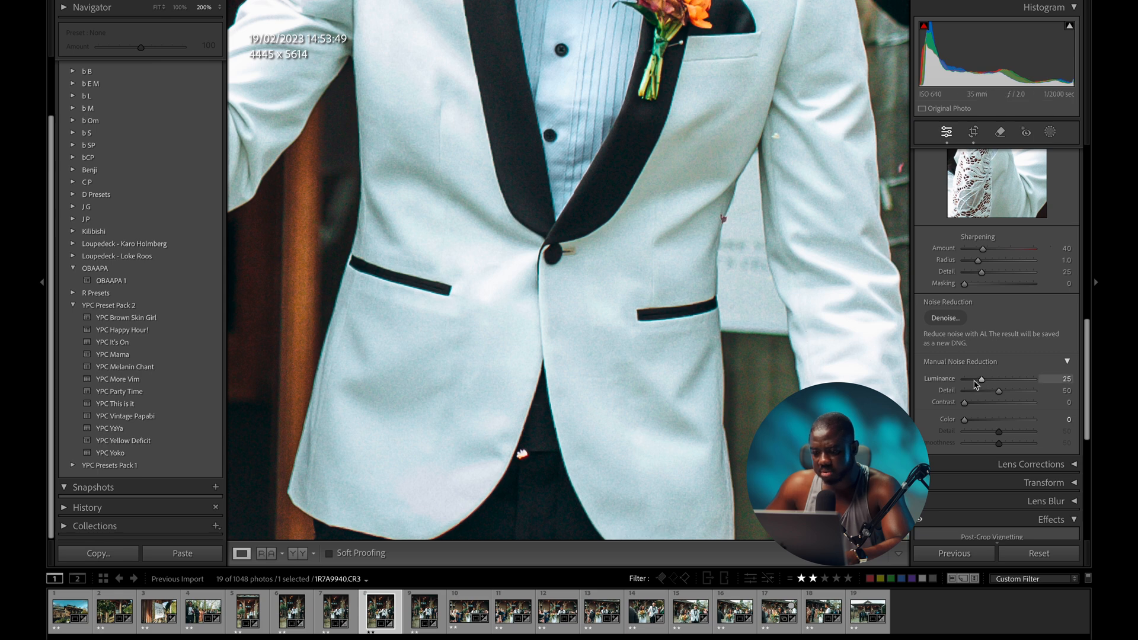
scroll(1088, 367, down, 2)
drag(964, 396, 985, 400)
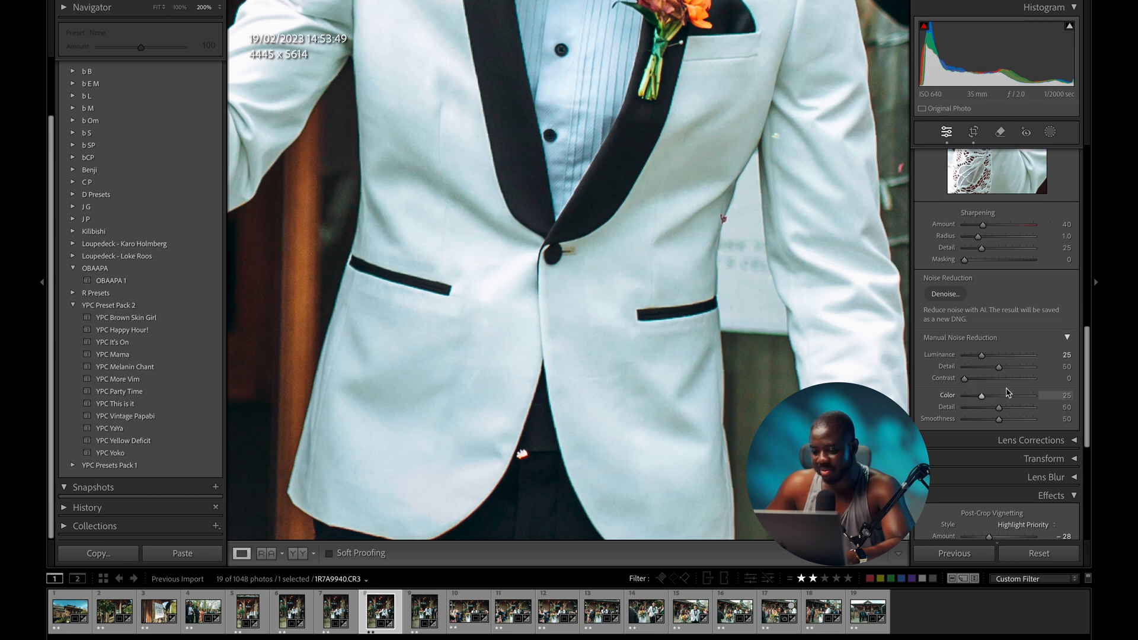
drag(1088, 367, 1088, 397)
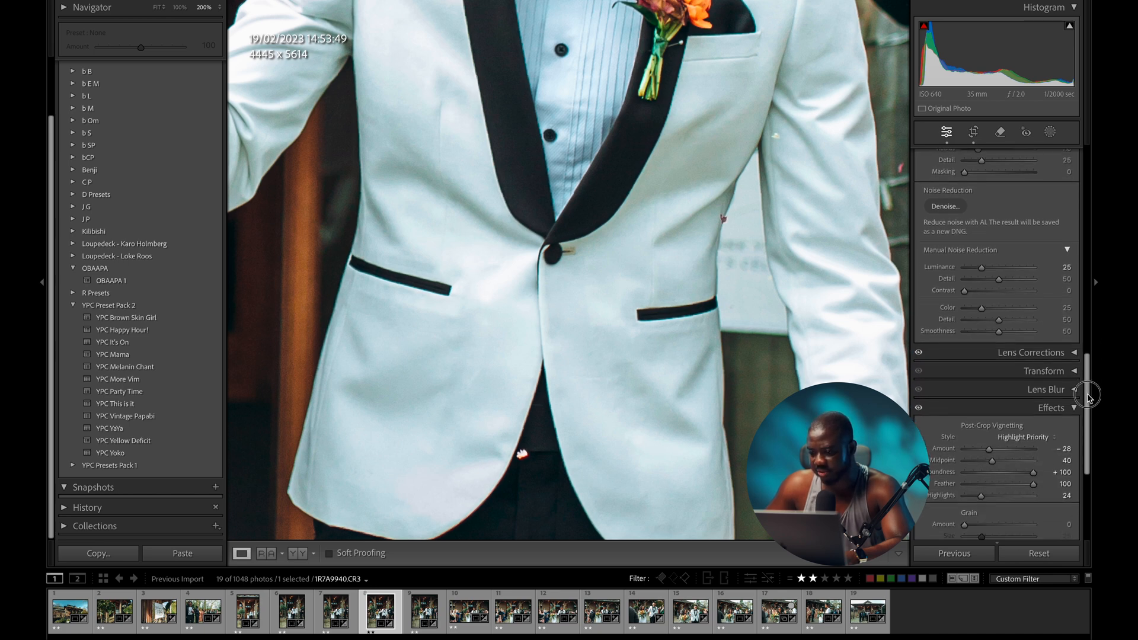
click(649, 318)
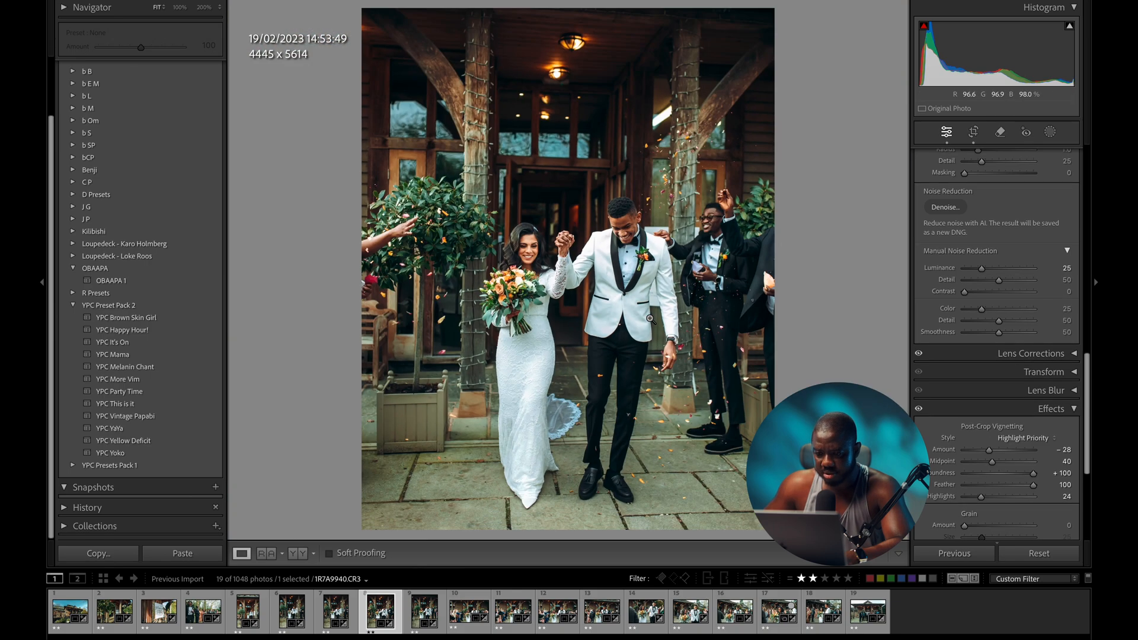
click(612, 203)
drag(684, 333, 754, 277)
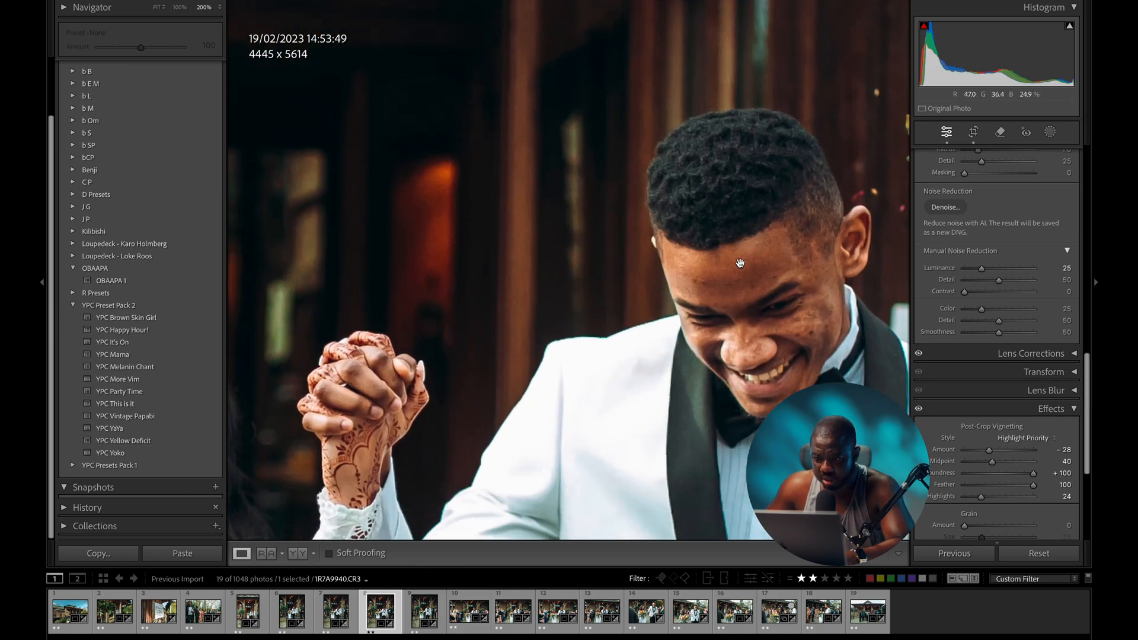
drag(643, 262, 763, 333)
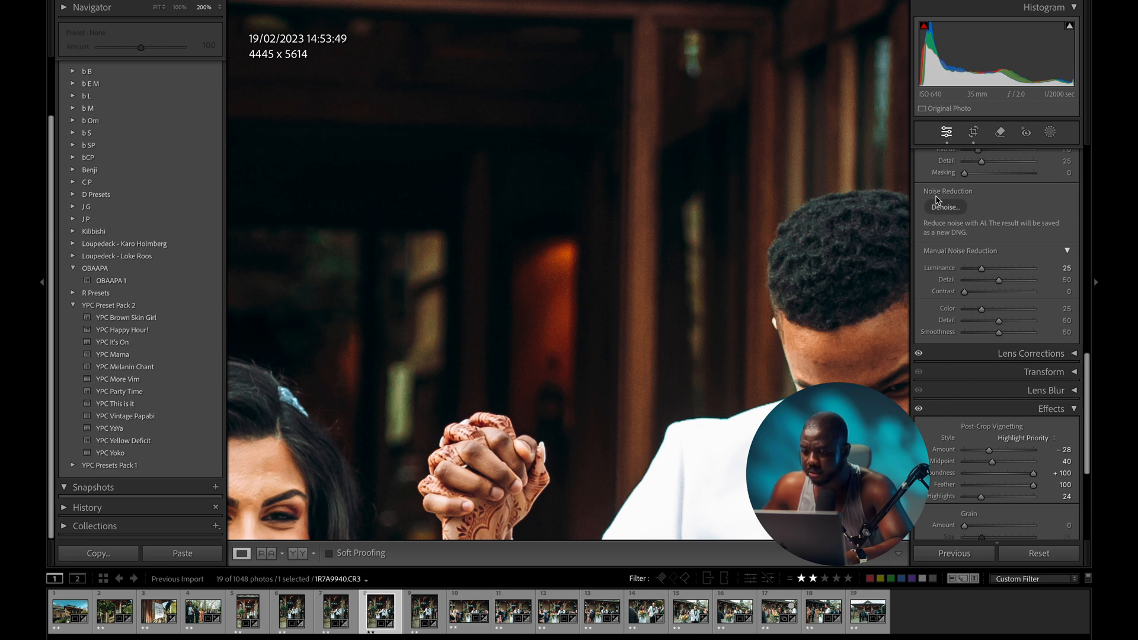
scroll(933, 209, up, 5)
click(920, 238)
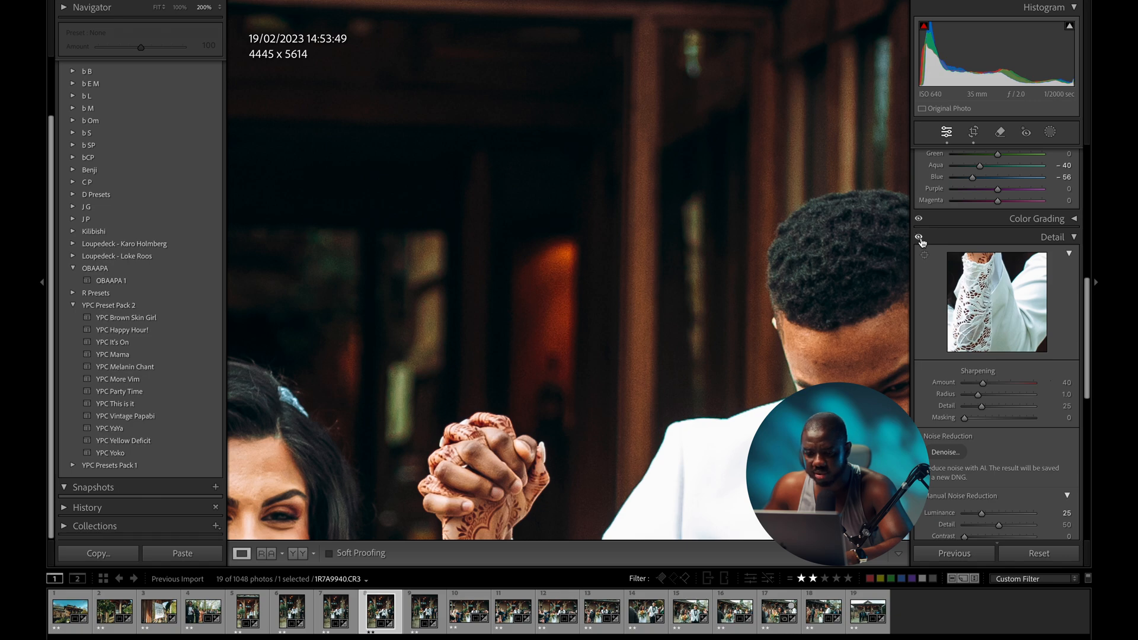
click(500, 254)
click(535, 249)
drag(645, 219, 481, 411)
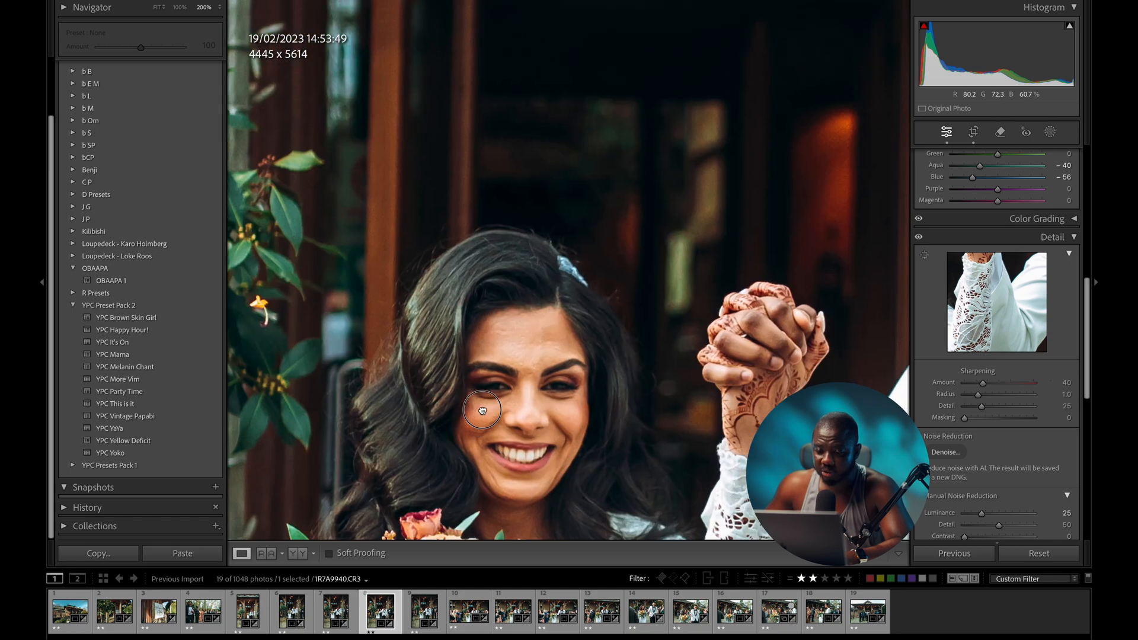
drag(642, 260, 493, 536)
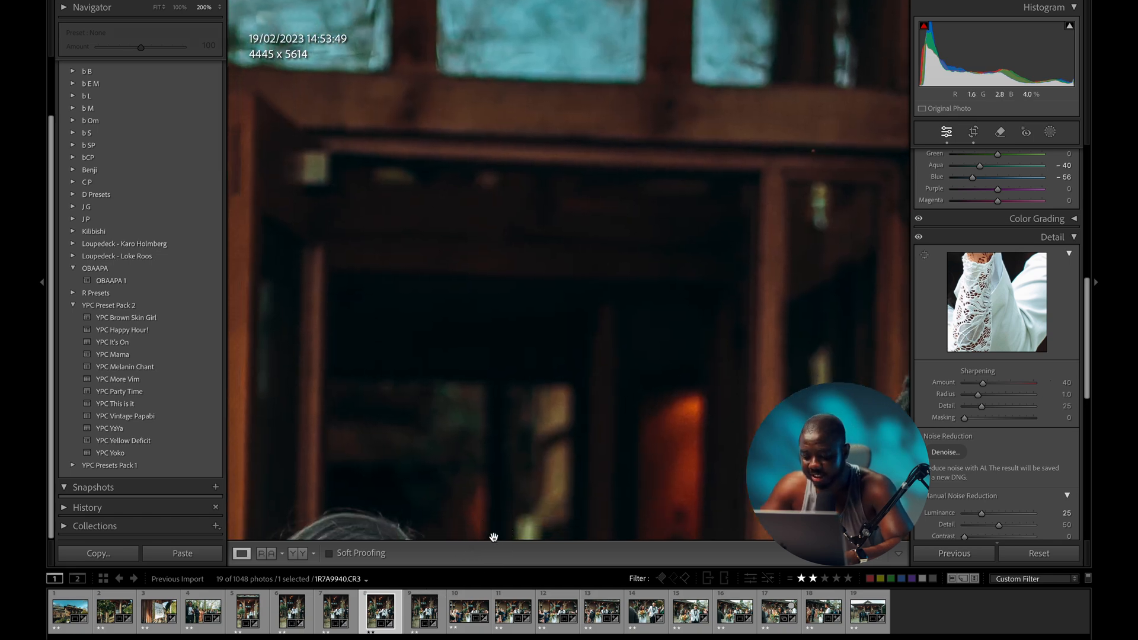
key(super+equal)
drag(480, 437, 533, 326)
click(919, 238)
click(919, 239)
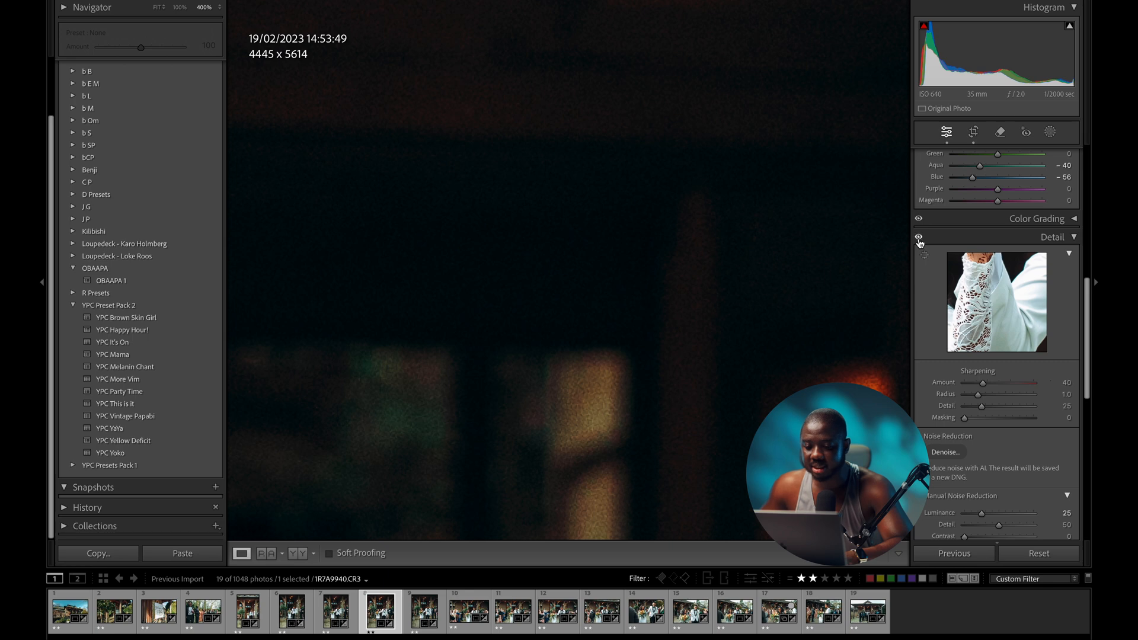
key(z)
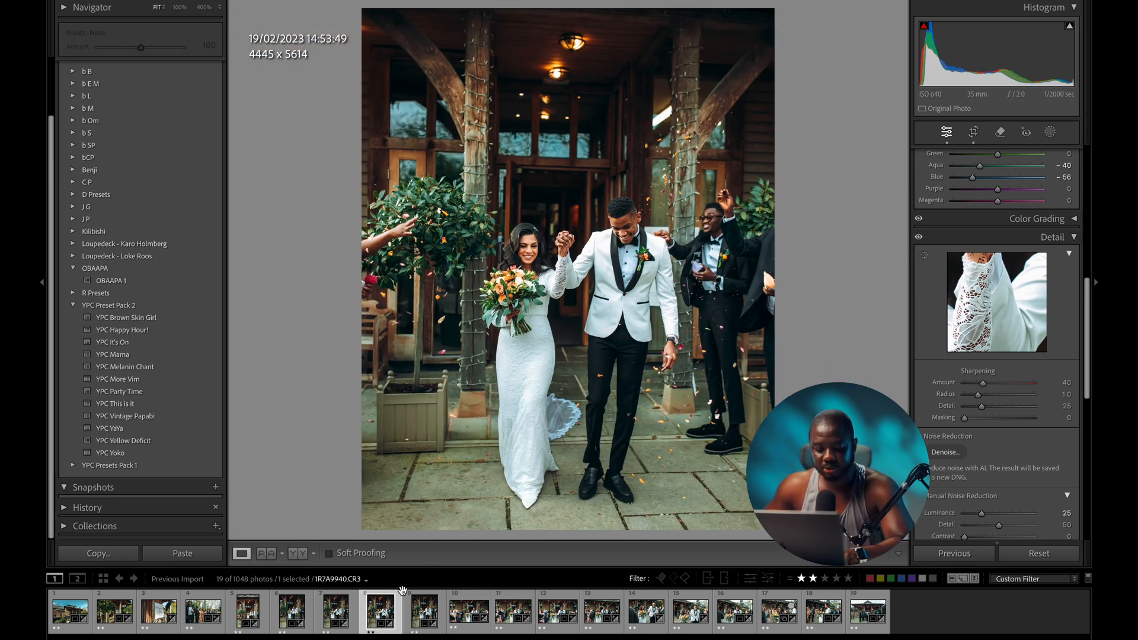
- Sync only the Detail settings, sharpening and noise reduction, from the confetti photo to all 19 photos
key(ctrl+a)
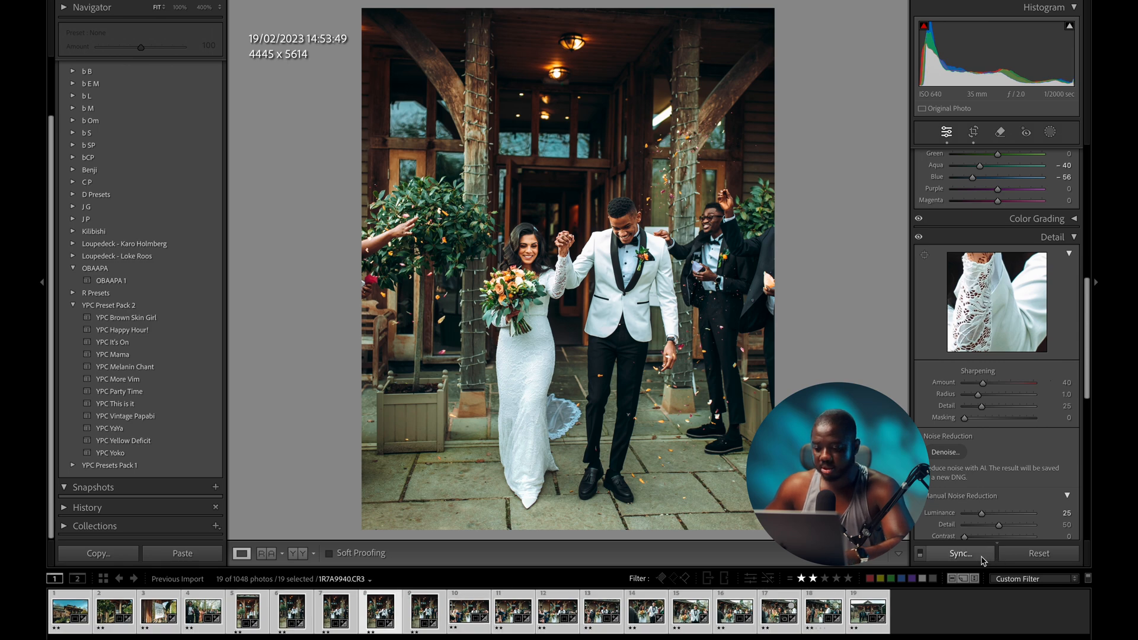
click(961, 553)
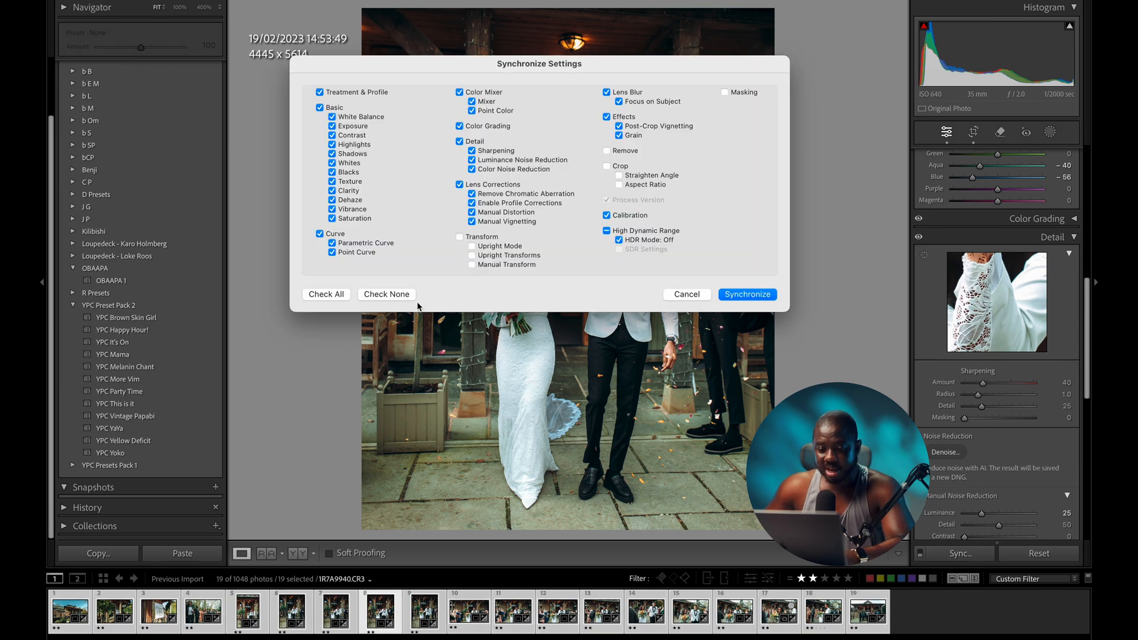
click(376, 298)
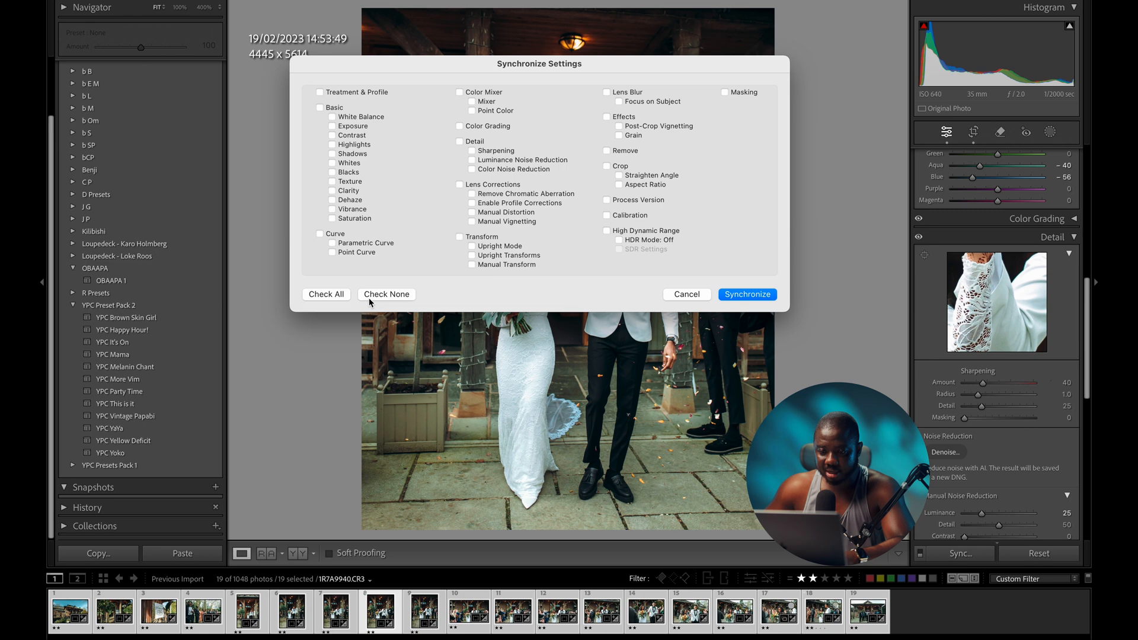
click(460, 141)
click(745, 298)
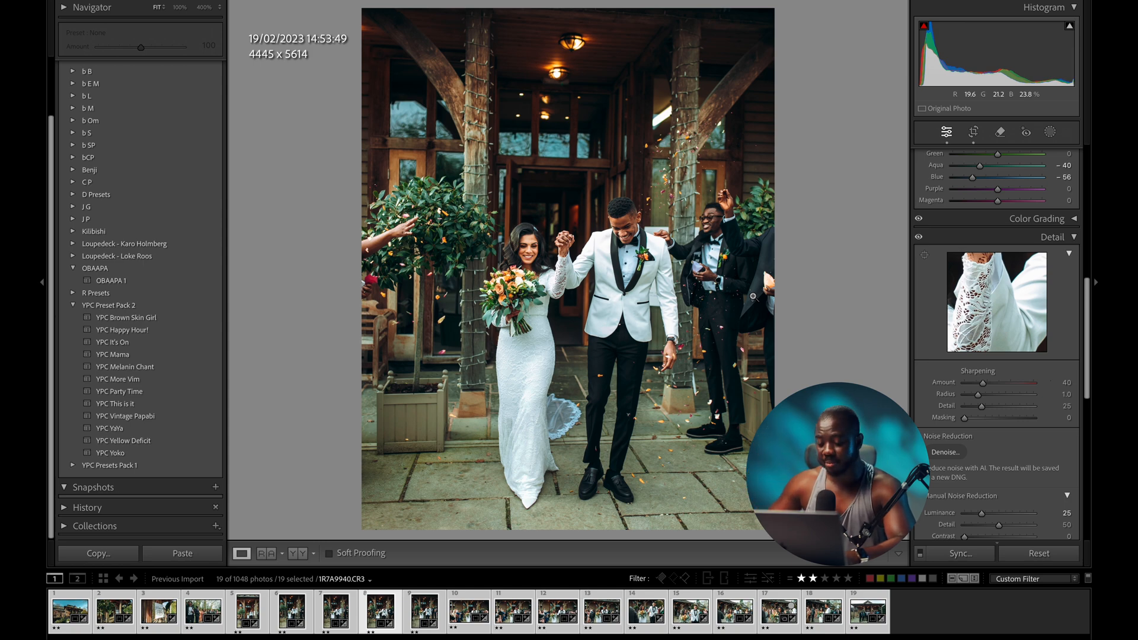
click(1001, 614)
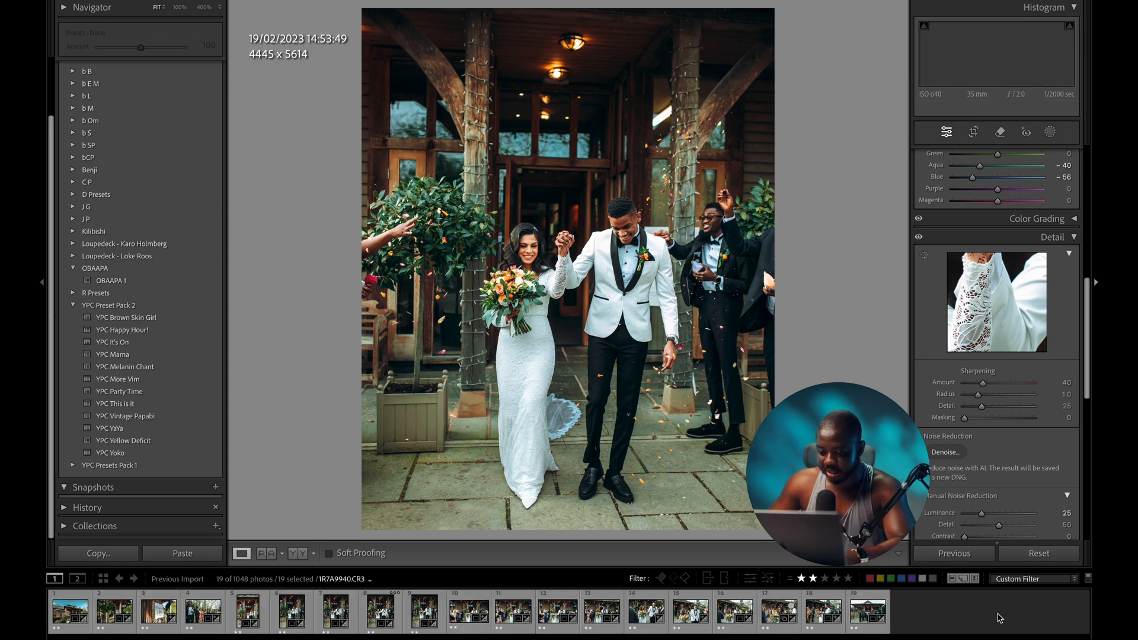
- Filter to one-star photos and apply the YPC This is it preset to the shoes-and-jewellery shot
click(801, 578)
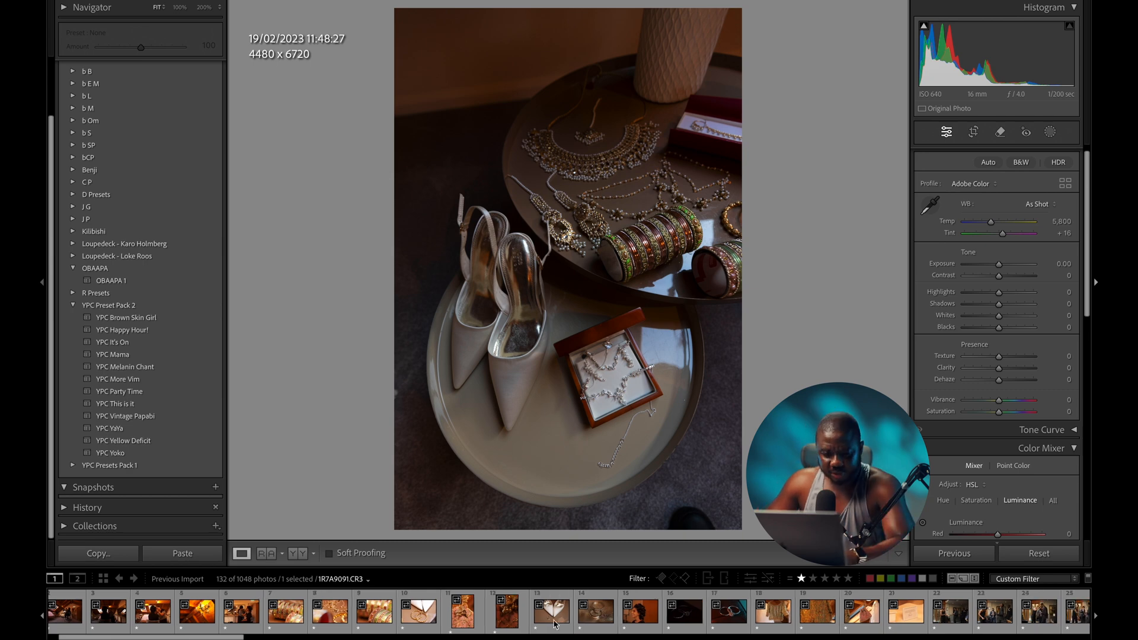
click(68, 618)
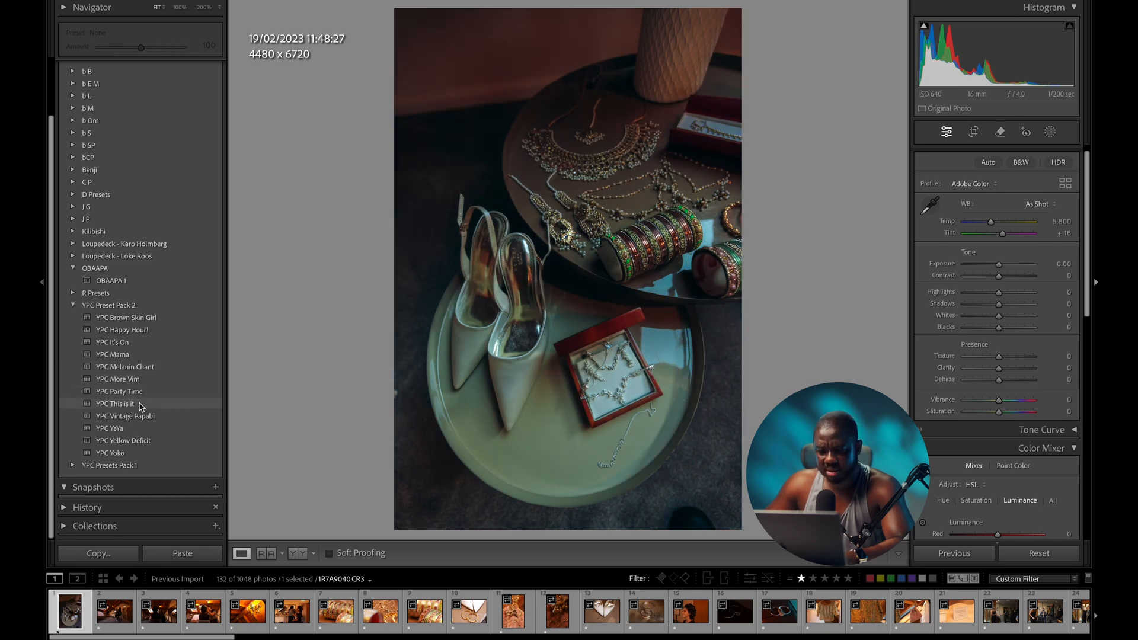
click(141, 405)
click(721, 180)
click(631, 186)
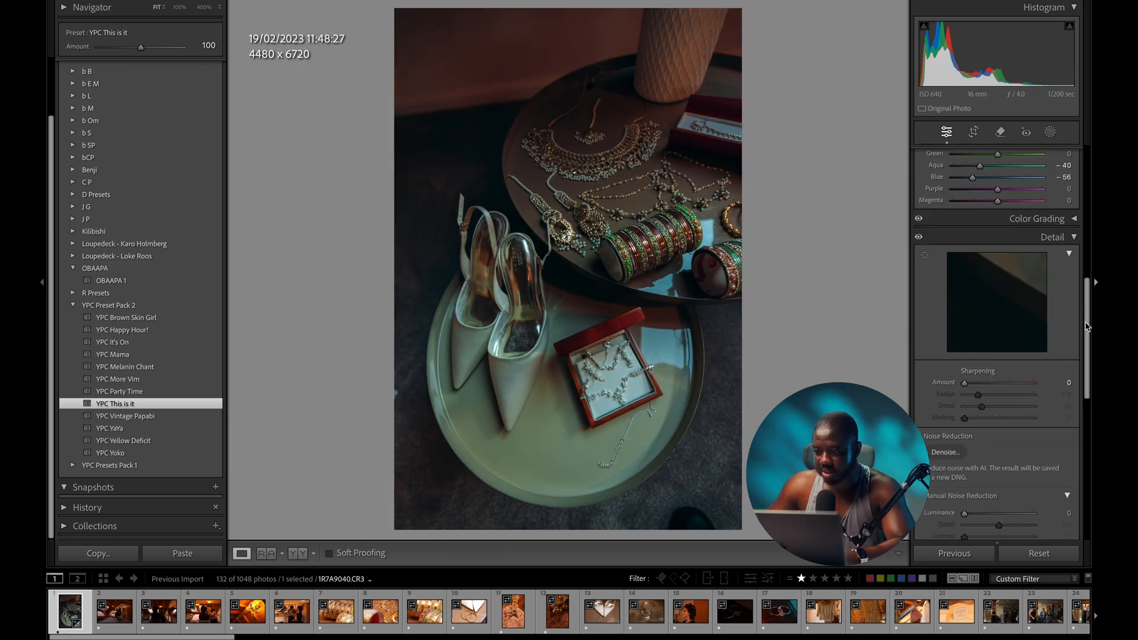
- Warm the jewellery shot to 6,096 temperature and brighten it to +1.10 exposure
drag(1086, 326, 1086, 182)
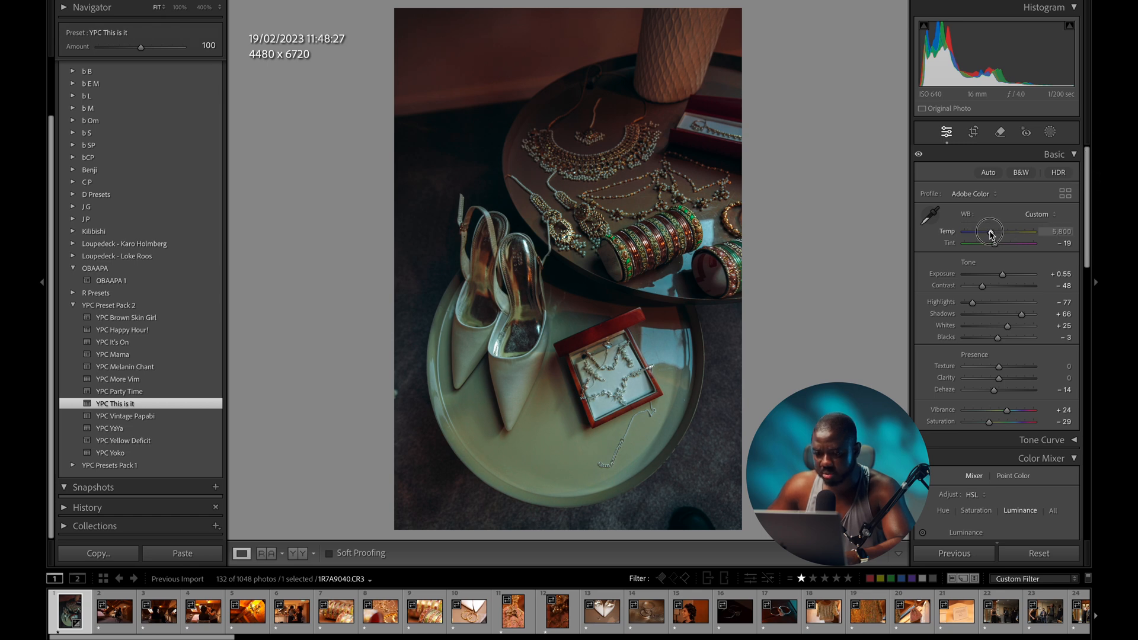
drag(992, 233, 999, 248)
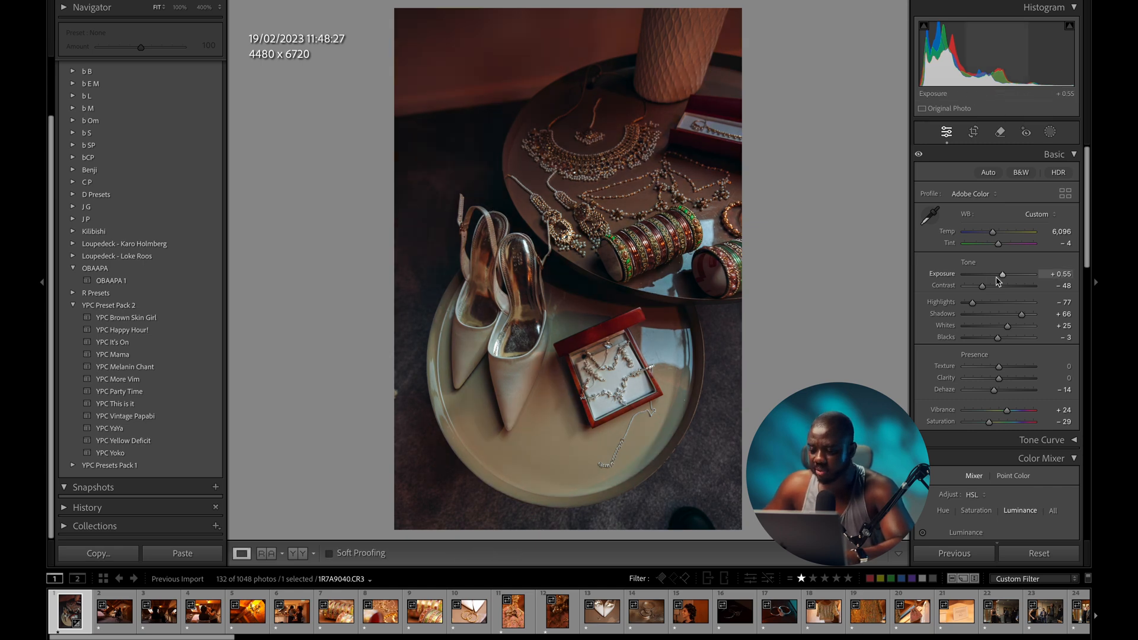
drag(1002, 276, 1008, 277)
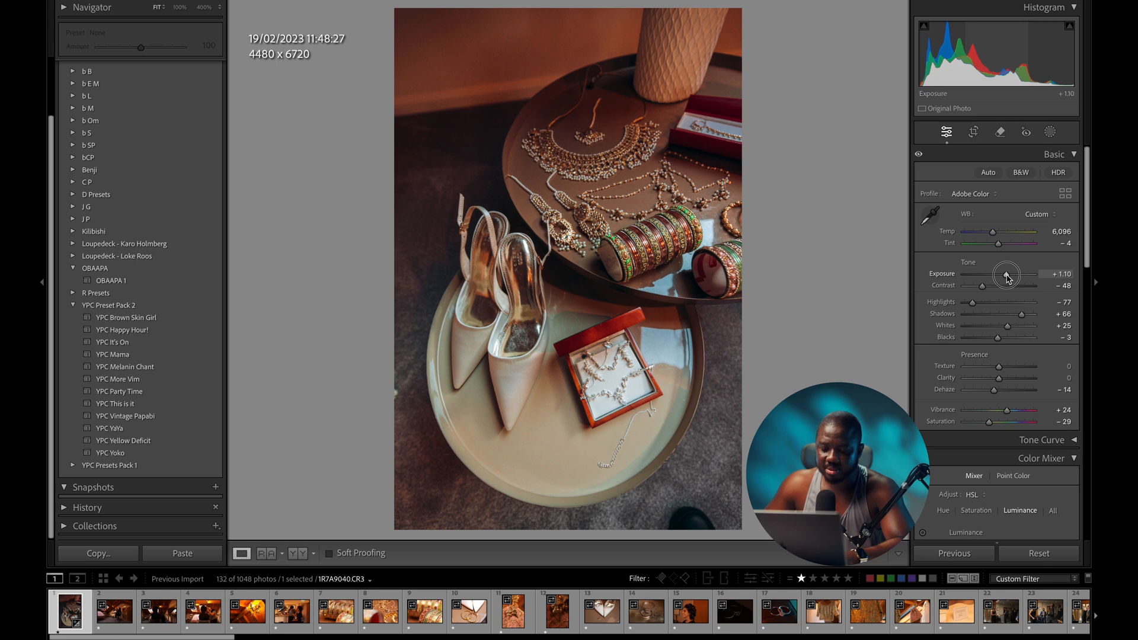
- Crop the jewellery shot's bottom edge to 4480 × 6373, then go to the attic makeup photo
key(r)
drag(739, 527, 734, 516)
drag(733, 515, 734, 490)
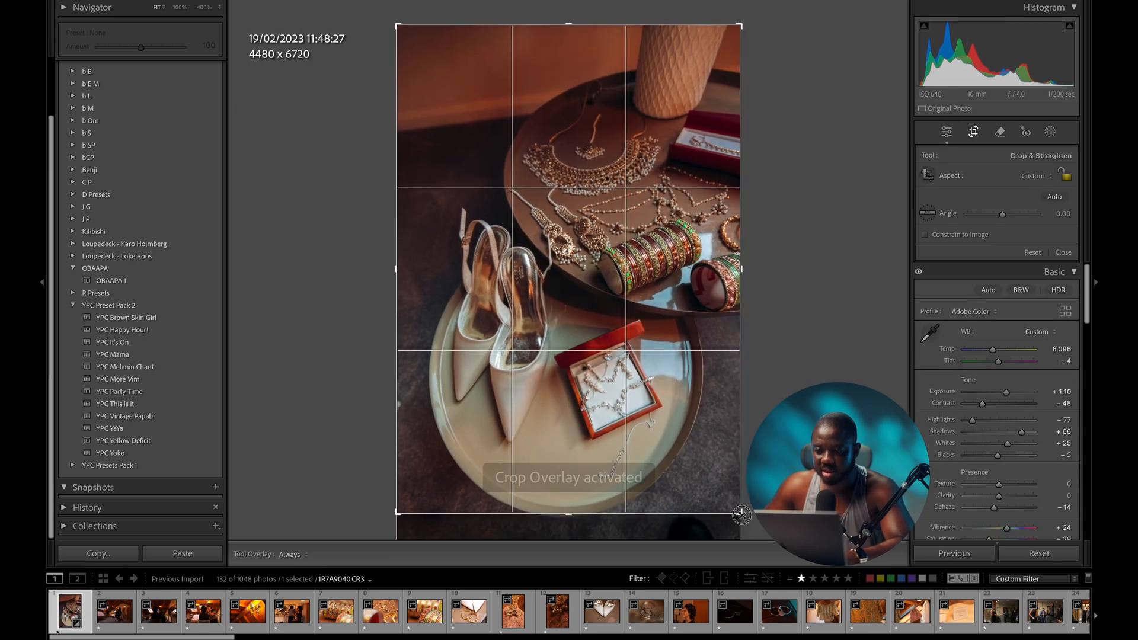
key(d)
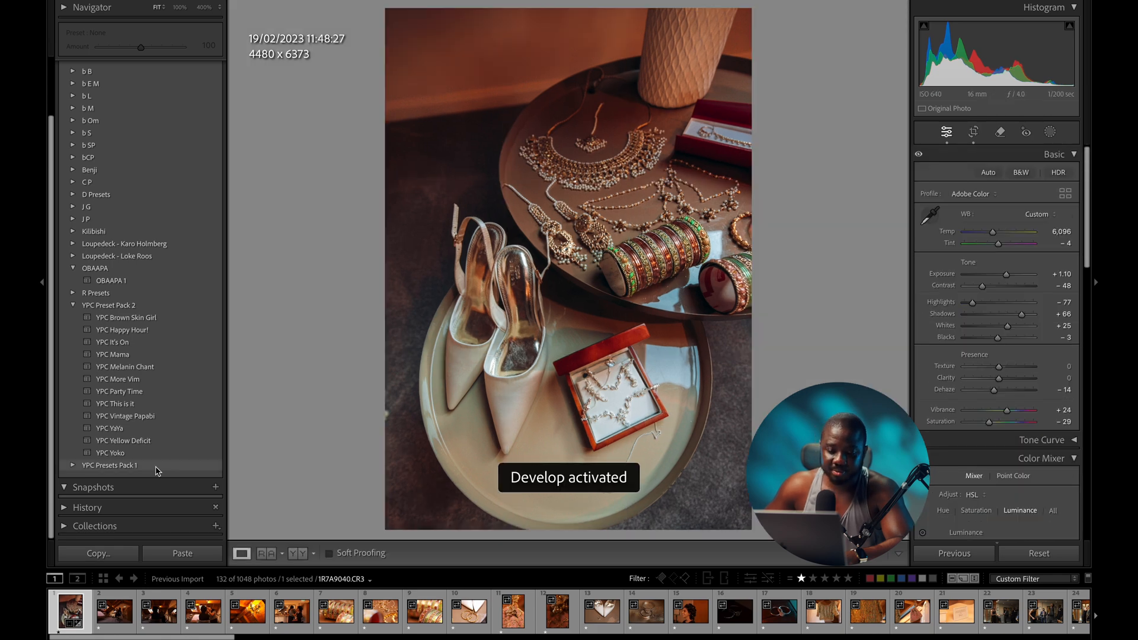
click(109, 610)
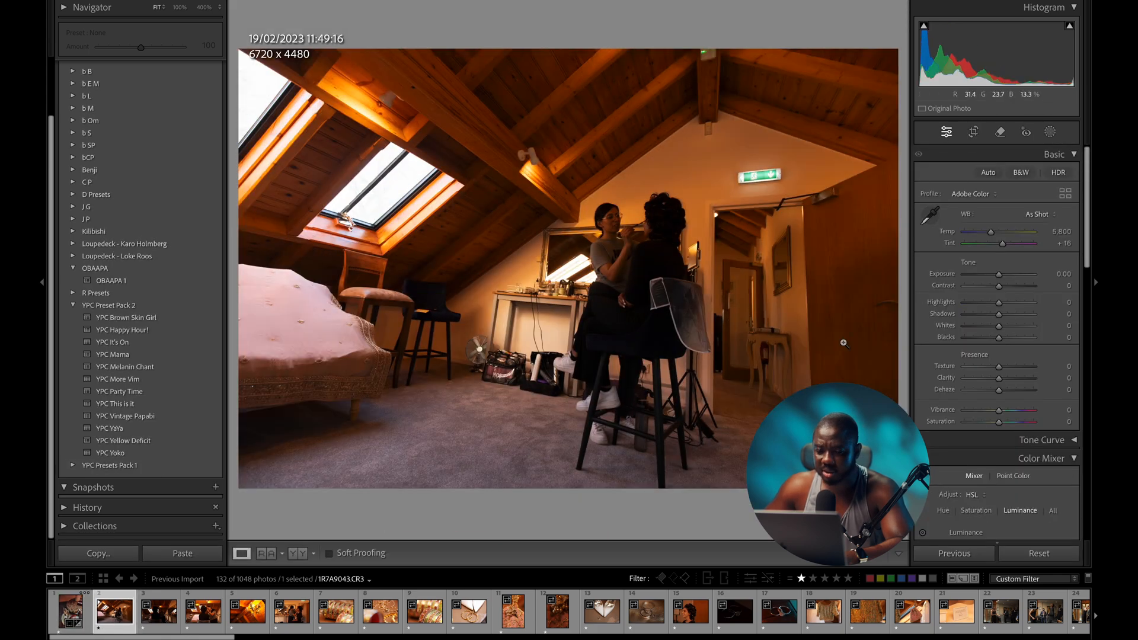
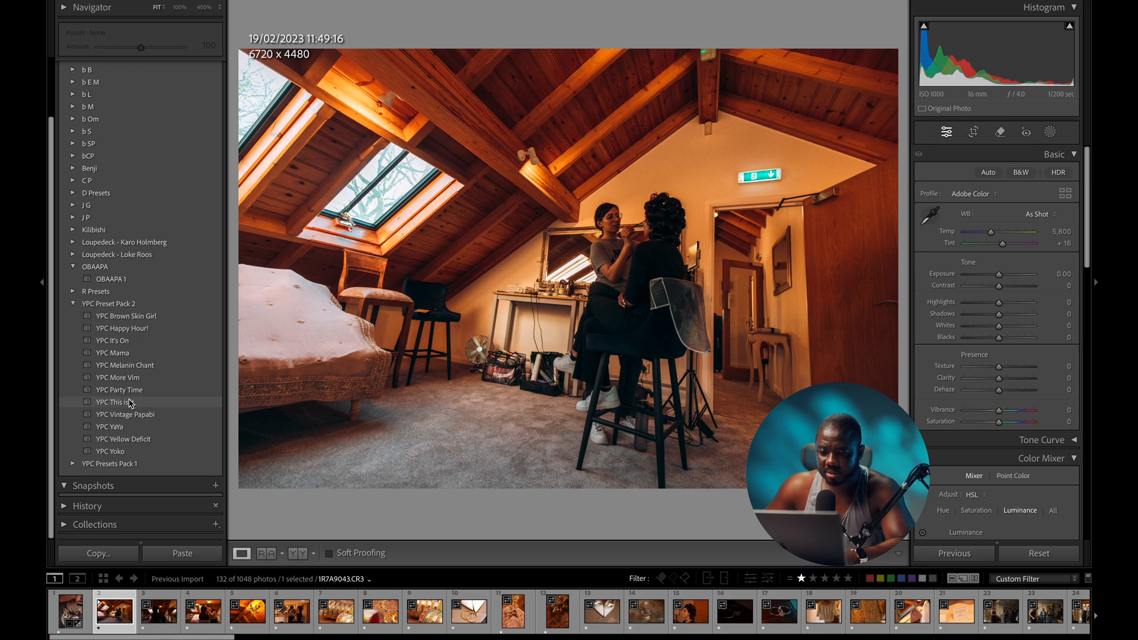
- Apply the YPC This is it preset to the attic makeup photo, cool it, brighten it and reduce dehaze
click(129, 403)
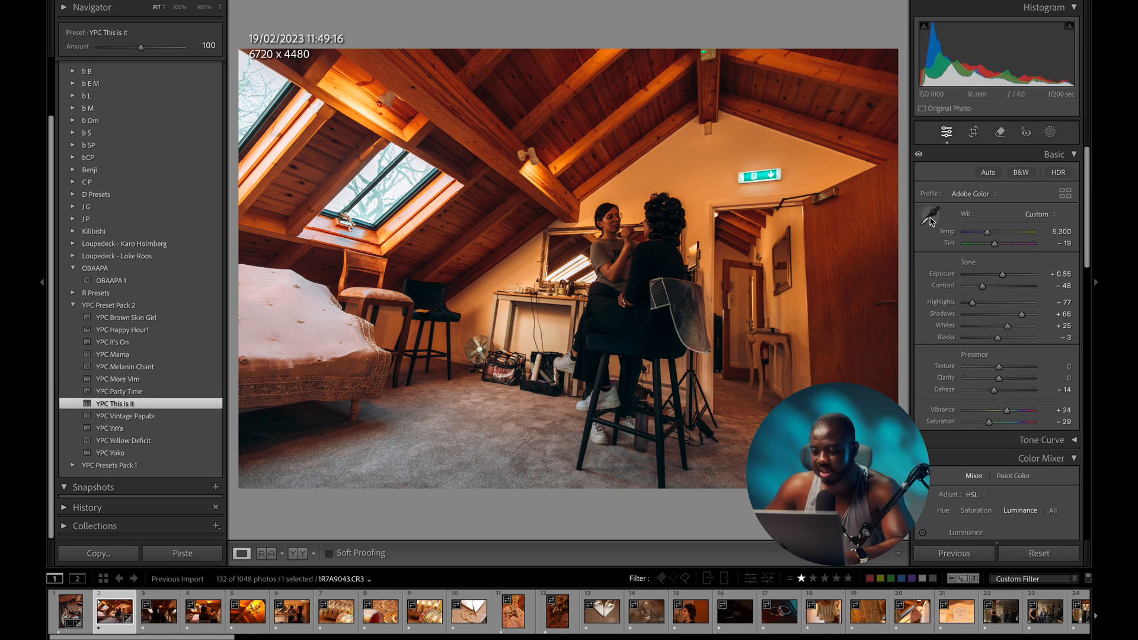
drag(987, 233, 984, 237)
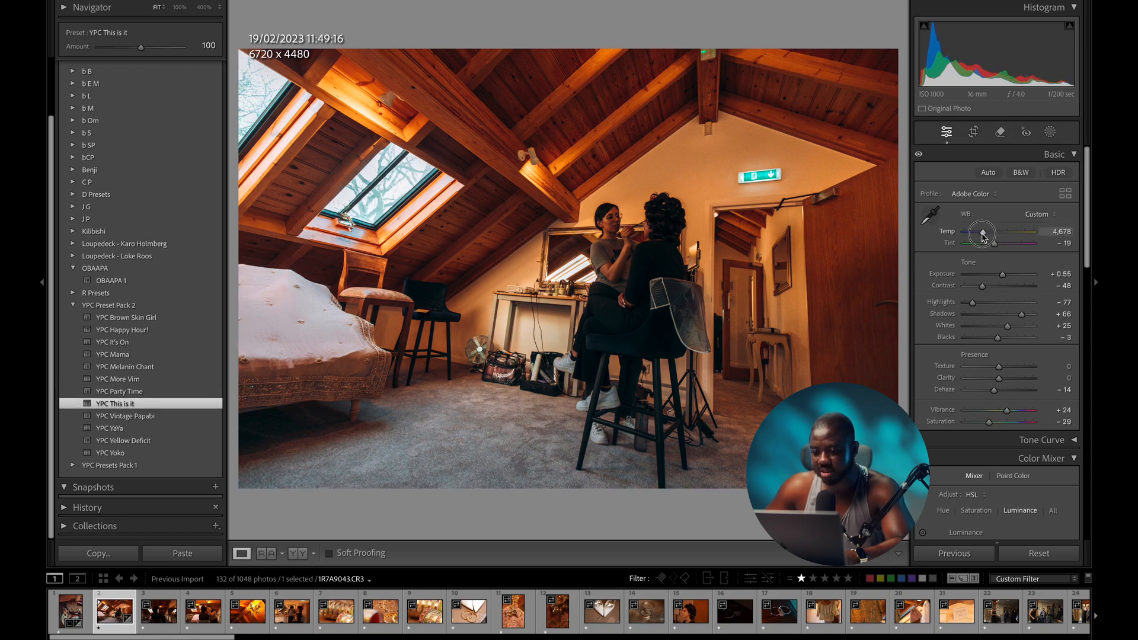
drag(1002, 275, 1005, 277)
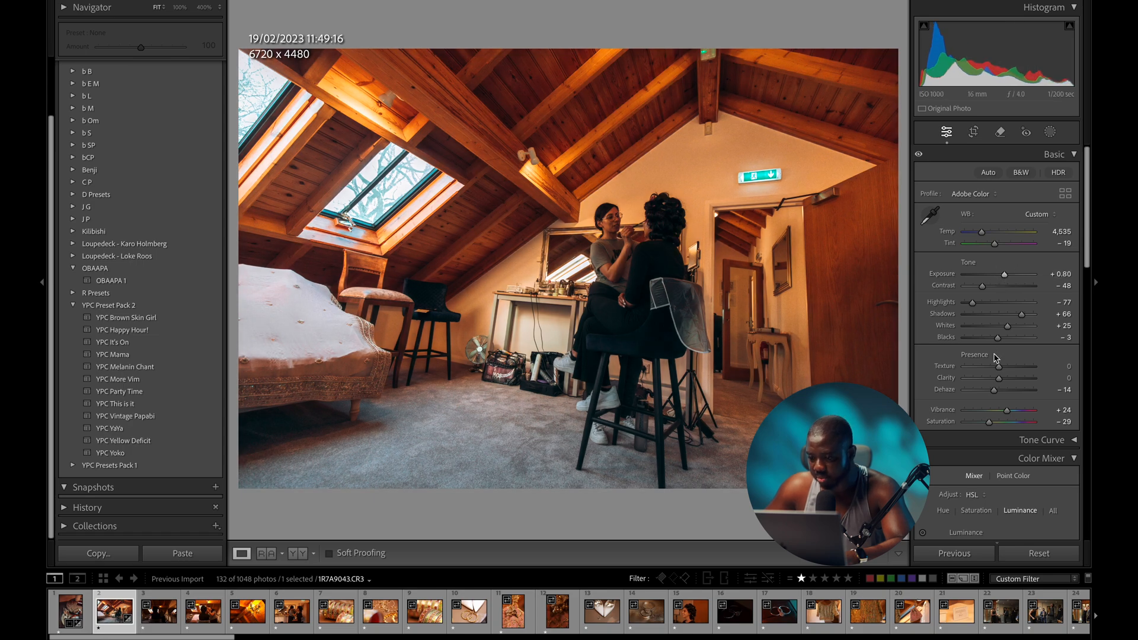
drag(994, 394, 993, 393)
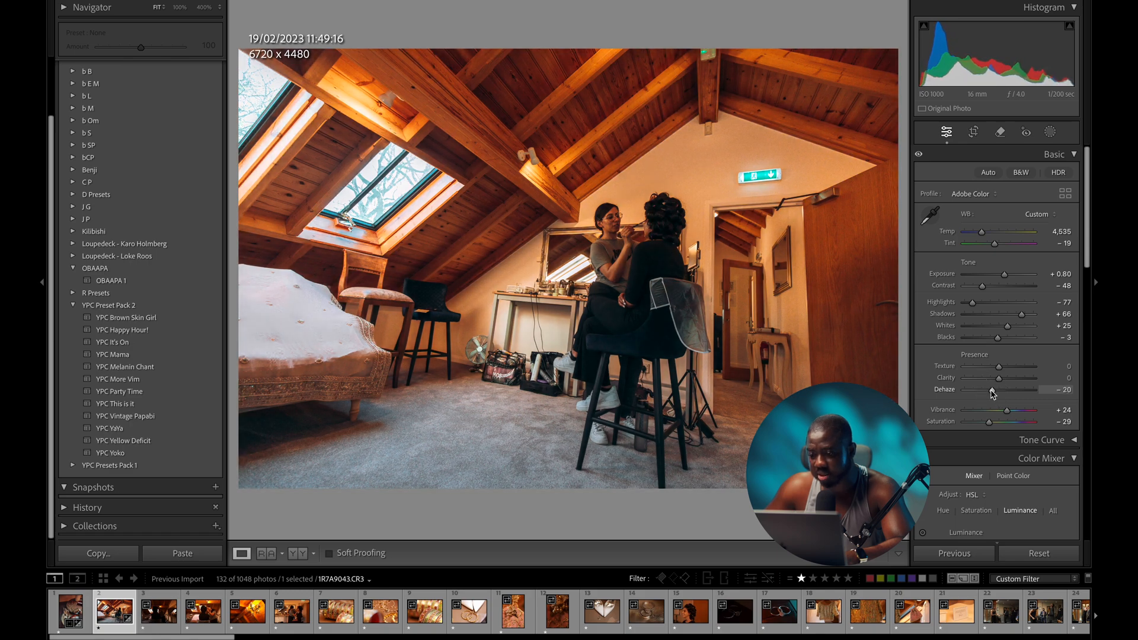
scroll(982, 286, down, 1)
drag(983, 286, 982, 287)
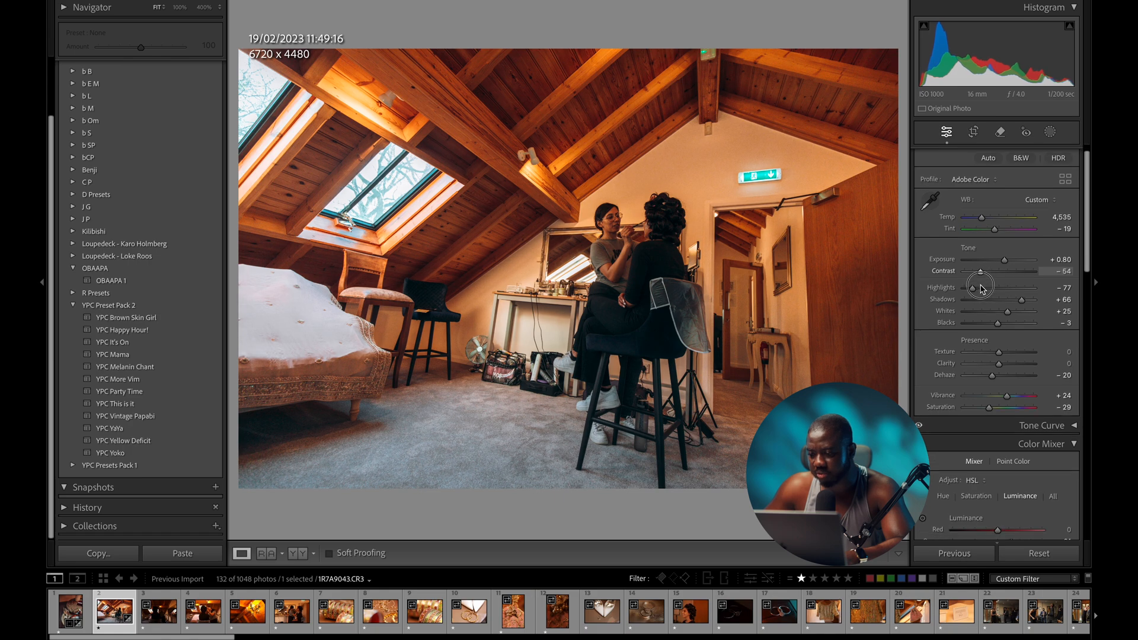
scroll(983, 289, down, 1)
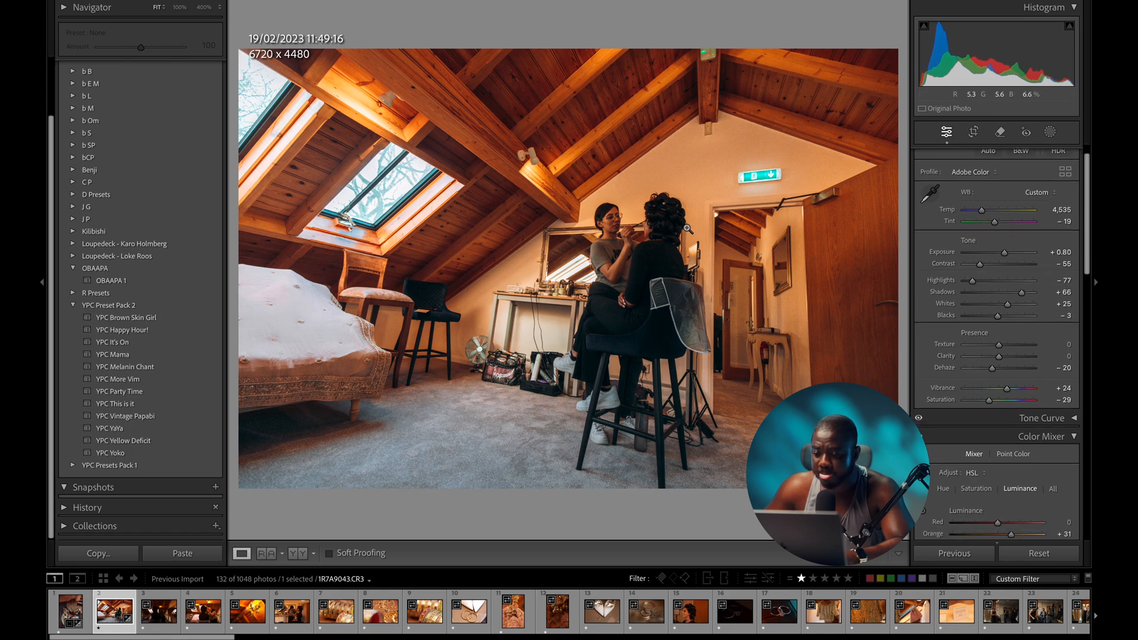
drag(1008, 255, 1008, 255)
- Straighten the photo by −0.66° and tighten the crop to 4586 x 4109
key(r)
drag(719, 501, 723, 502)
key(d)
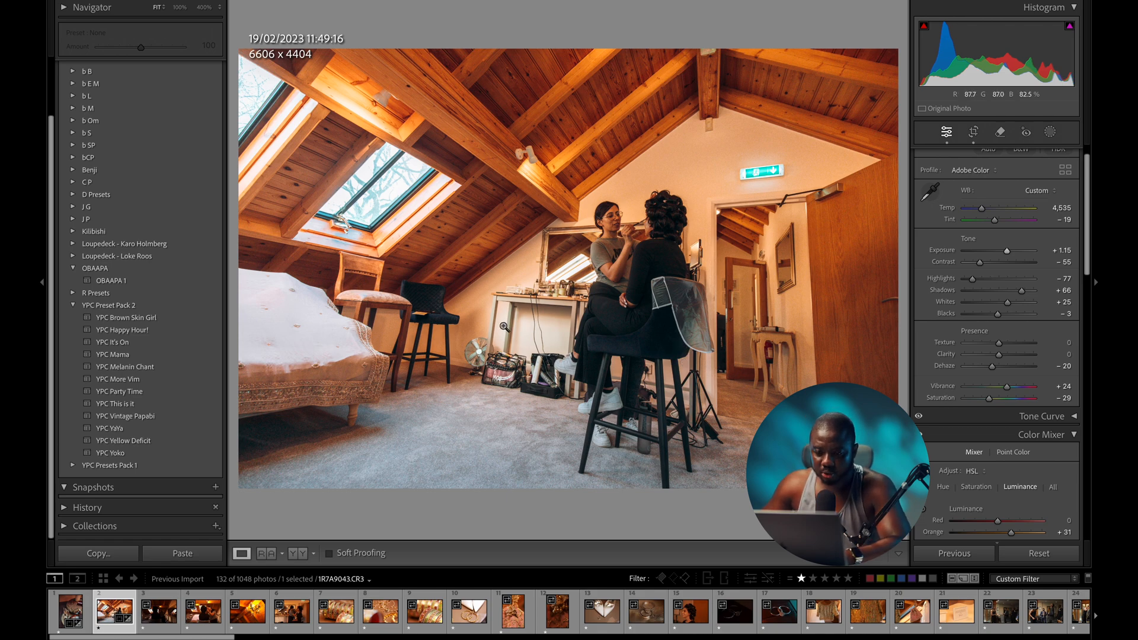
key(r)
drag(239, 488, 325, 477)
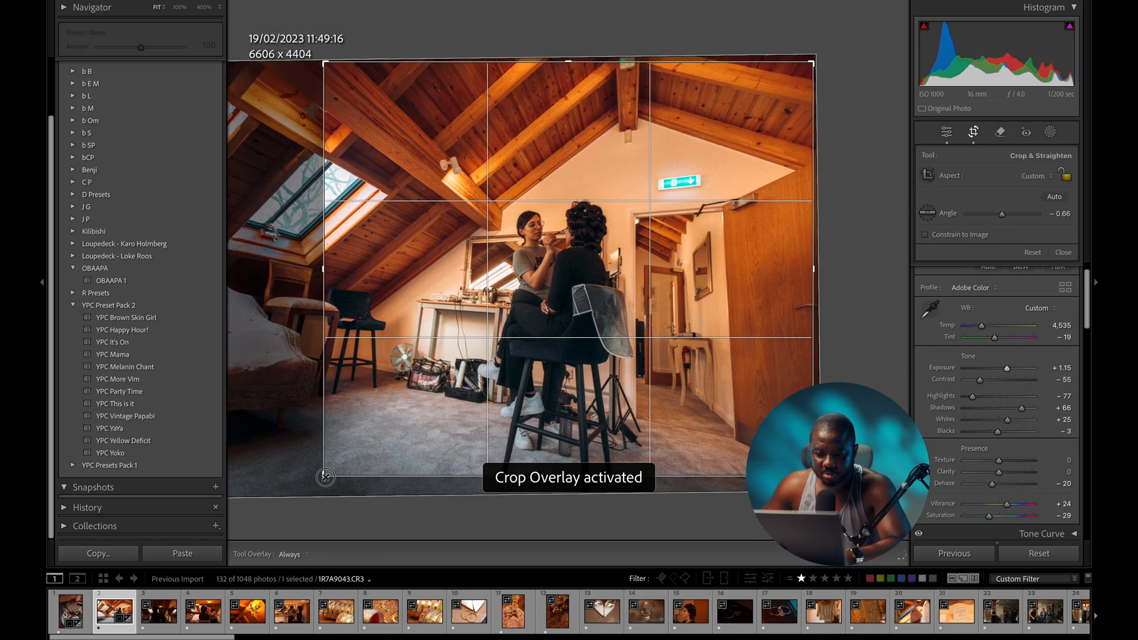
key(d)
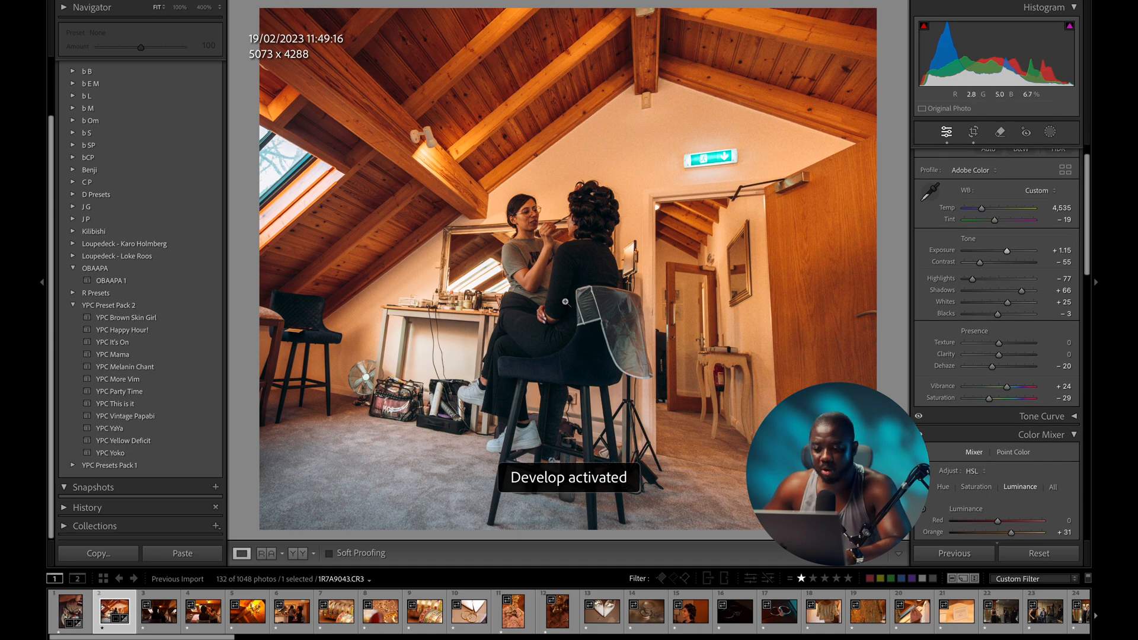
key(r)
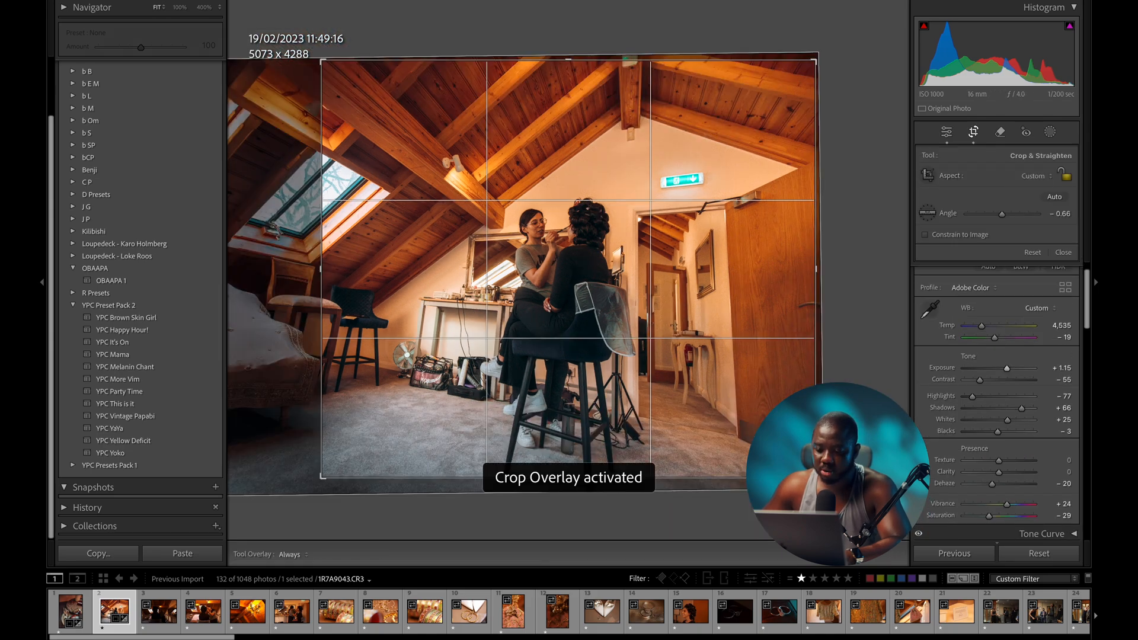
drag(815, 476, 792, 470)
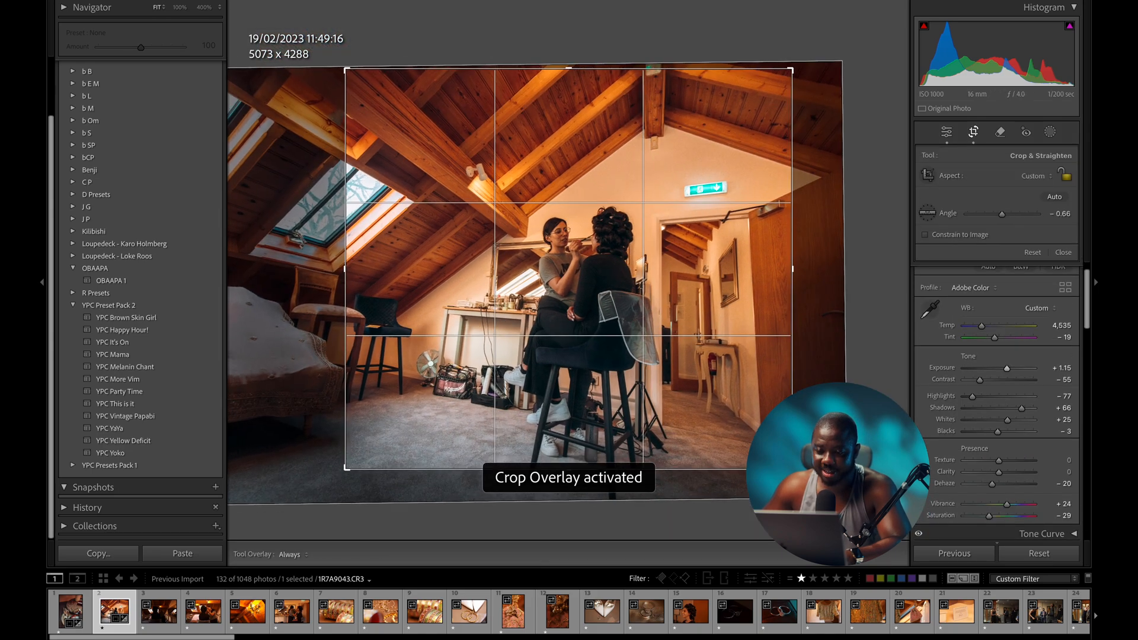
key(d)
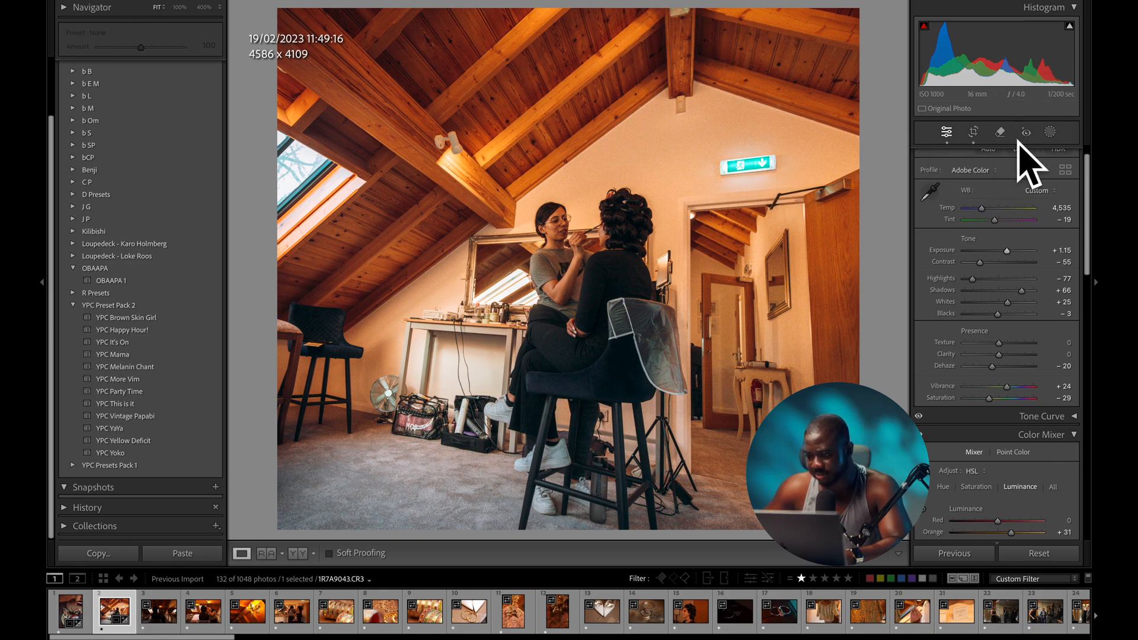
- Heal out the green exit sign above the doorway, then go to the next attic hair-styling shot
click(999, 132)
click(970, 177)
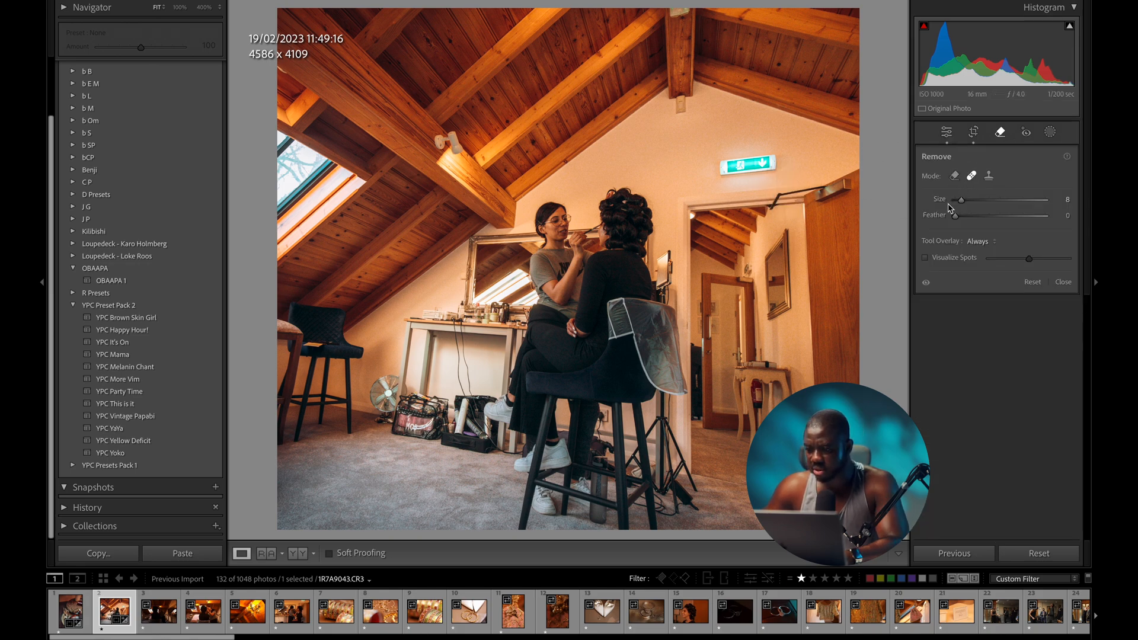
mouse_move(771, 167)
mouse_down()
mouse_move(718, 168)
mouse_move(777, 160)
mouse_up()
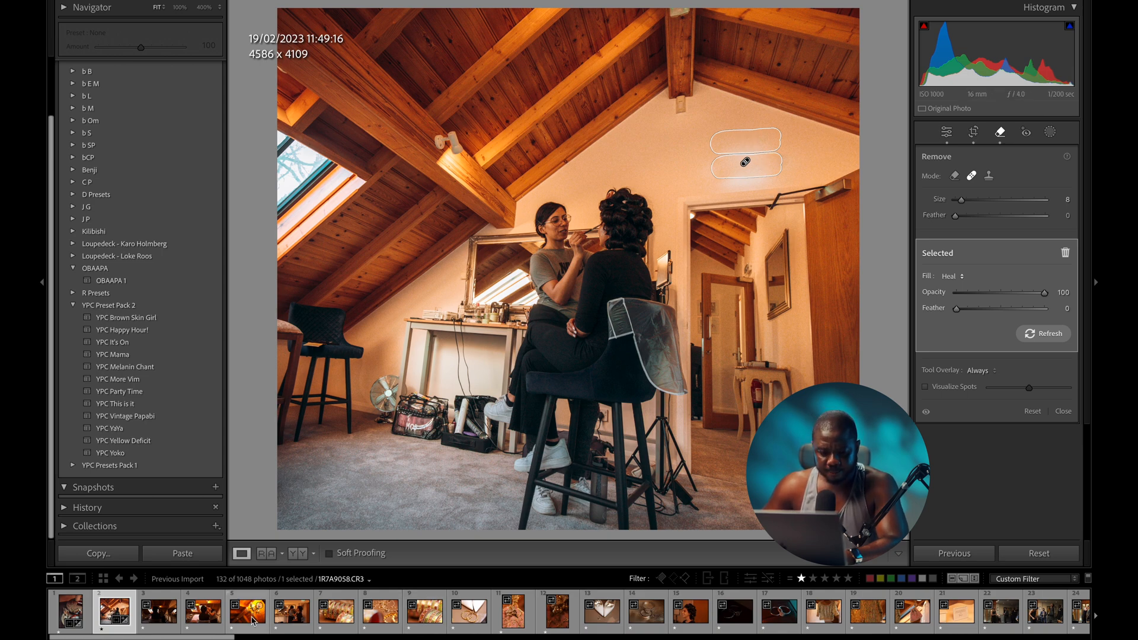
click(149, 620)
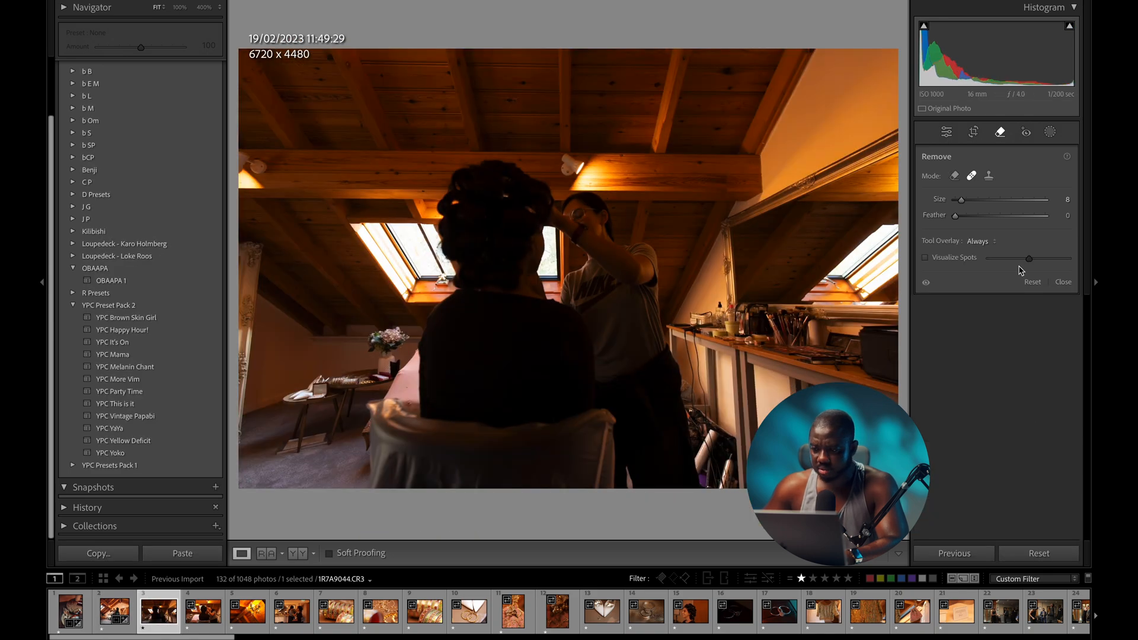
- Convert the hair-styling photo to black and white and raise exposure to +1.35
click(948, 134)
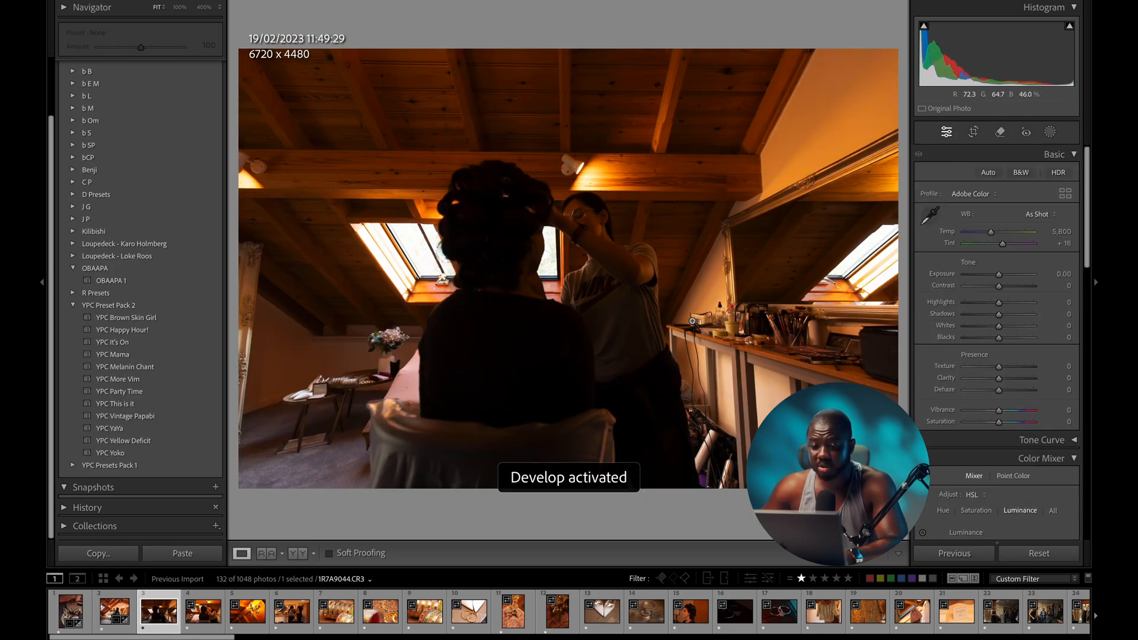
key(v)
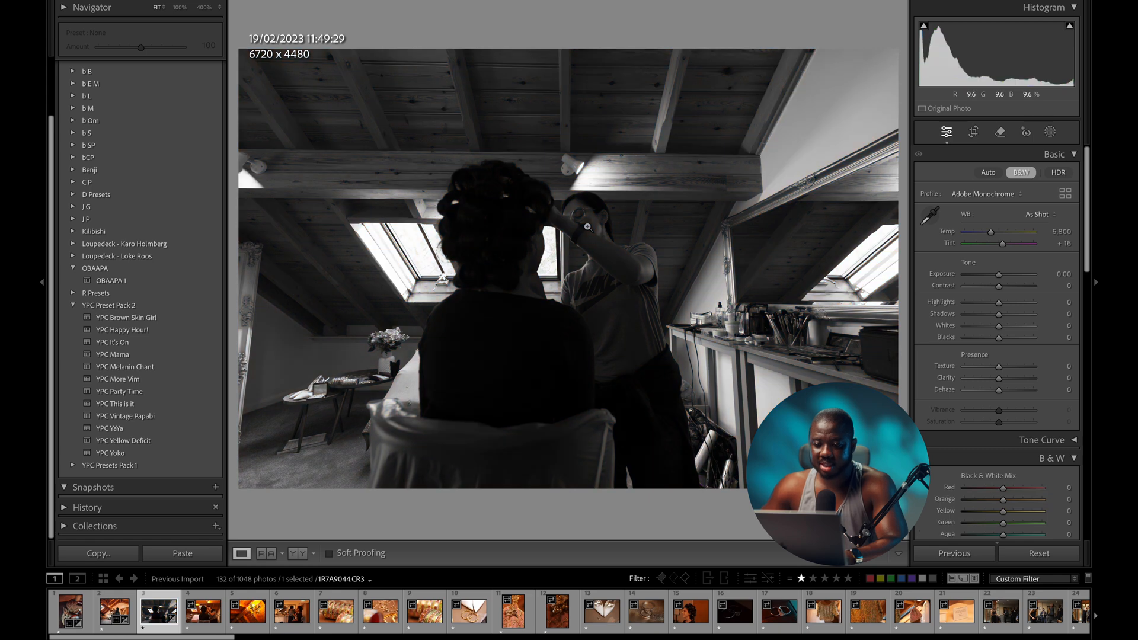
drag(1000, 276, 1009, 277)
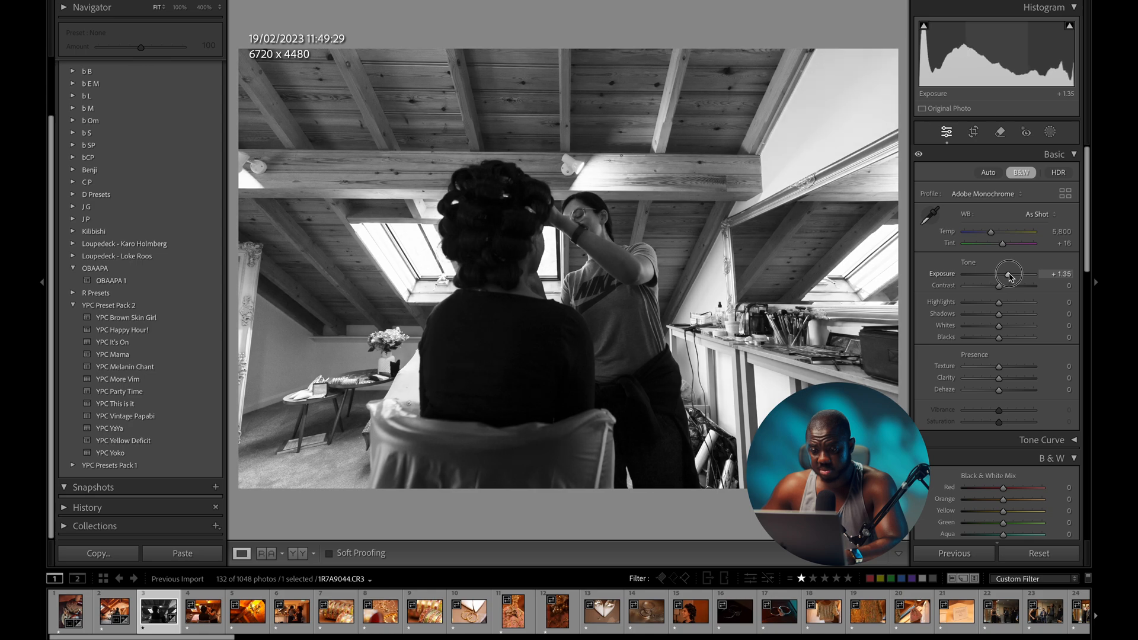
- Straighten the photo to −0.92° with a 6603 x 4402 crop, then open the warm makeup shot
key(r)
drag(665, 513, 667, 513)
key(r)
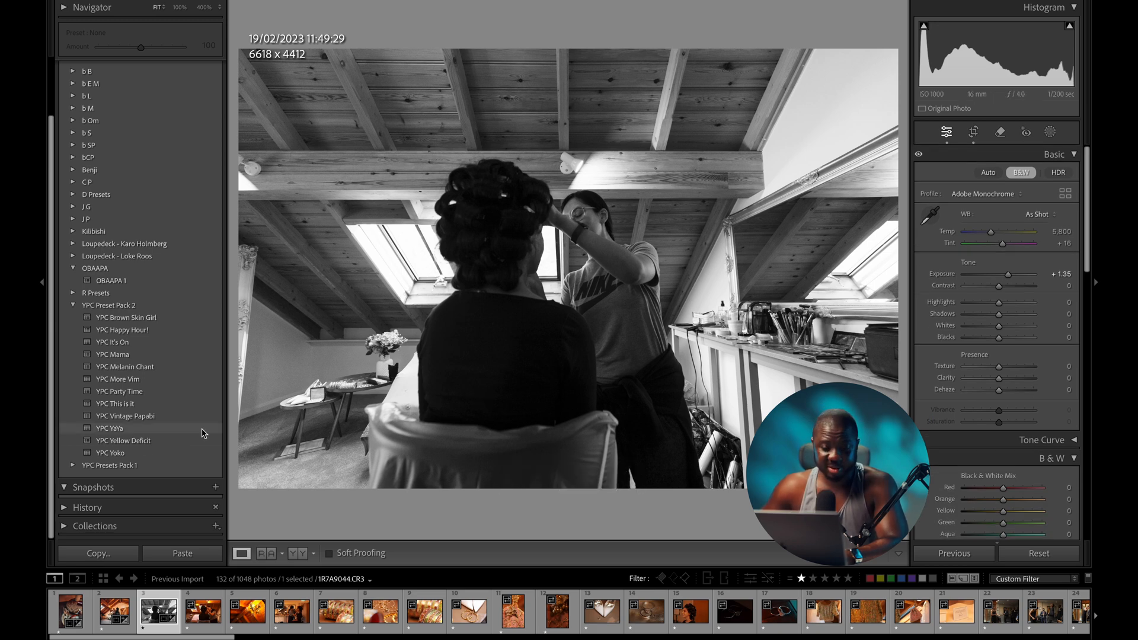
click(110, 465)
scroll(132, 427, down, 2)
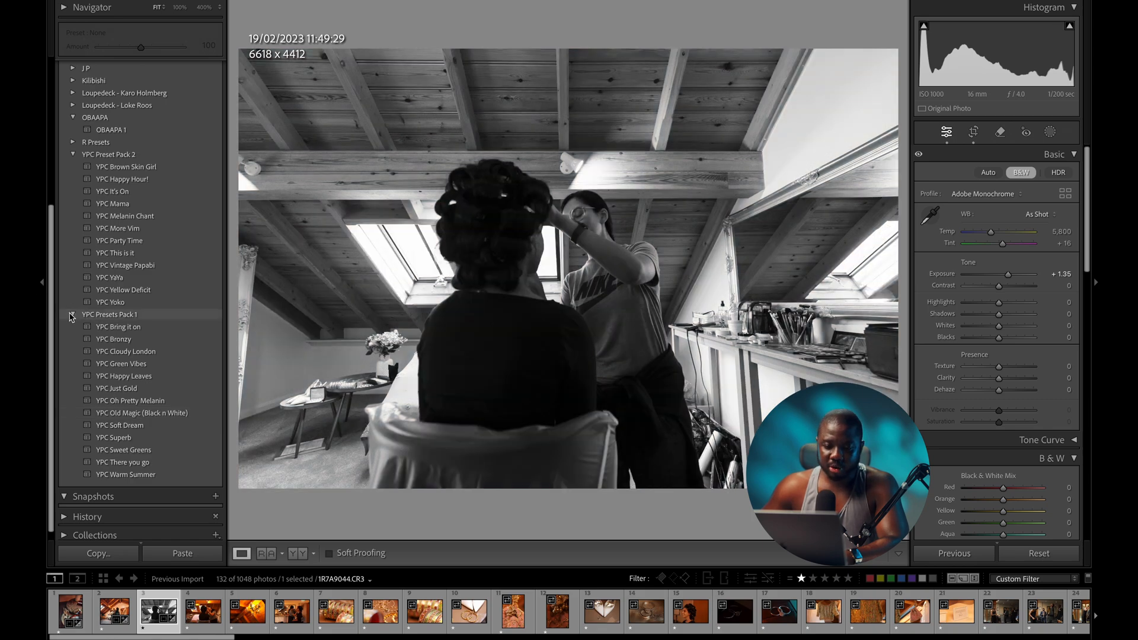
click(72, 315)
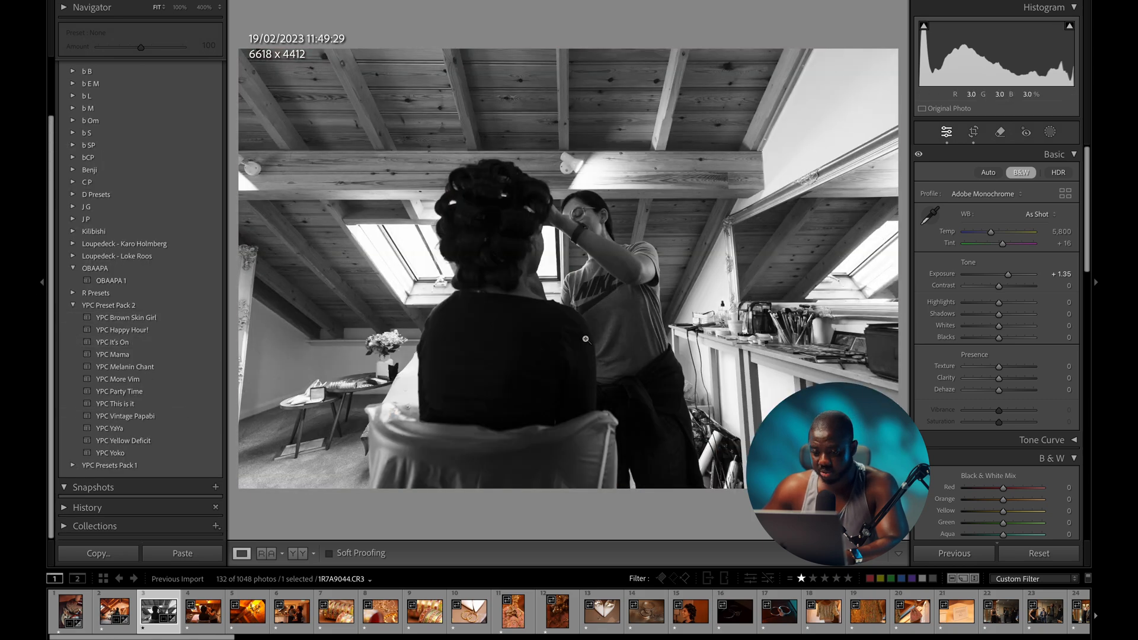
key(r)
drag(676, 508, 680, 514)
key(d)
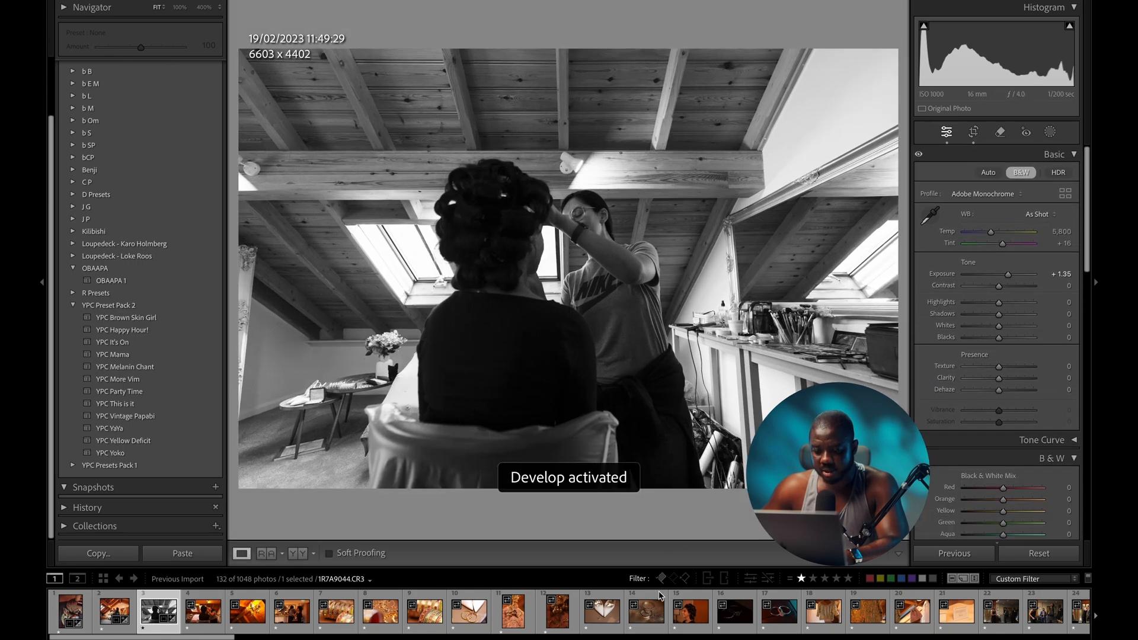
click(201, 618)
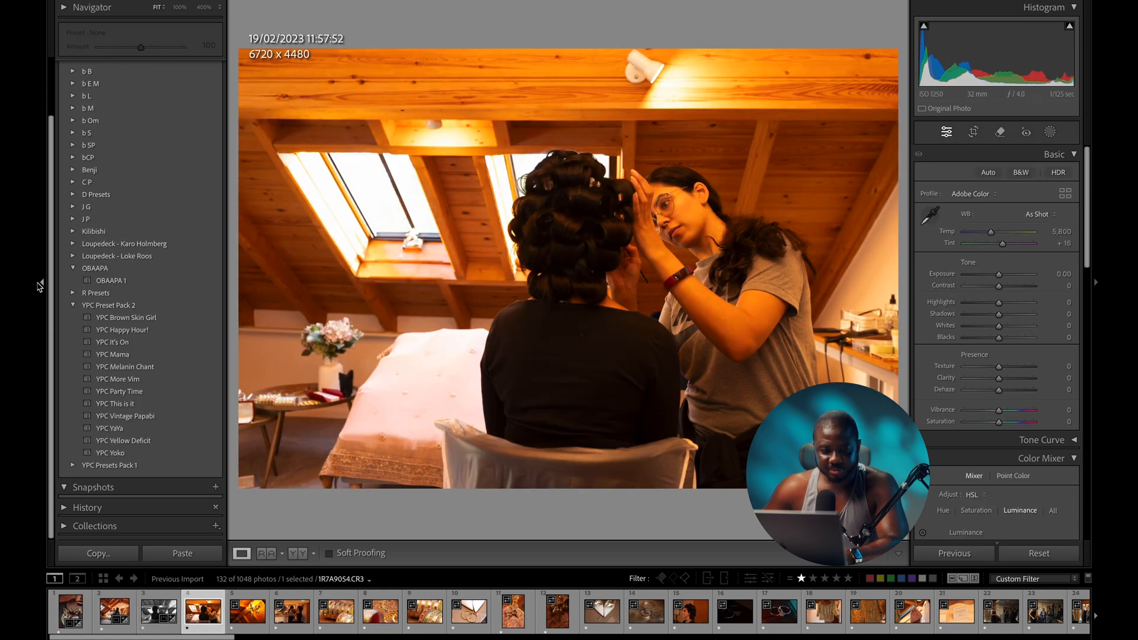
- Apply YPC This is it to the curler shot, cool its temperature and straighten it slightly
click(130, 404)
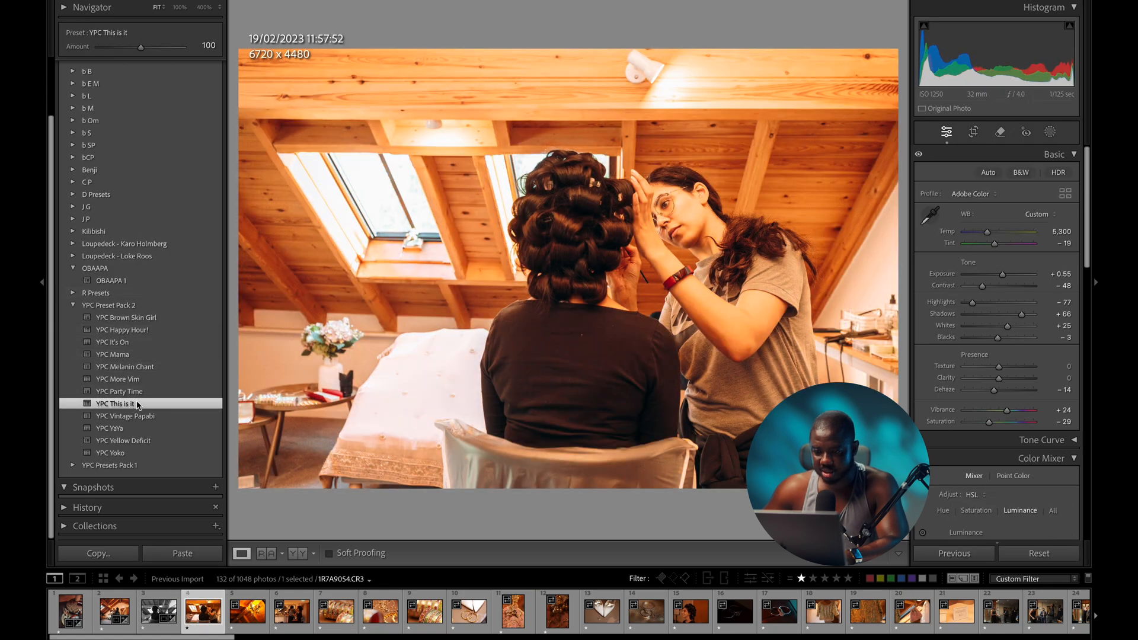
drag(1003, 275, 997, 276)
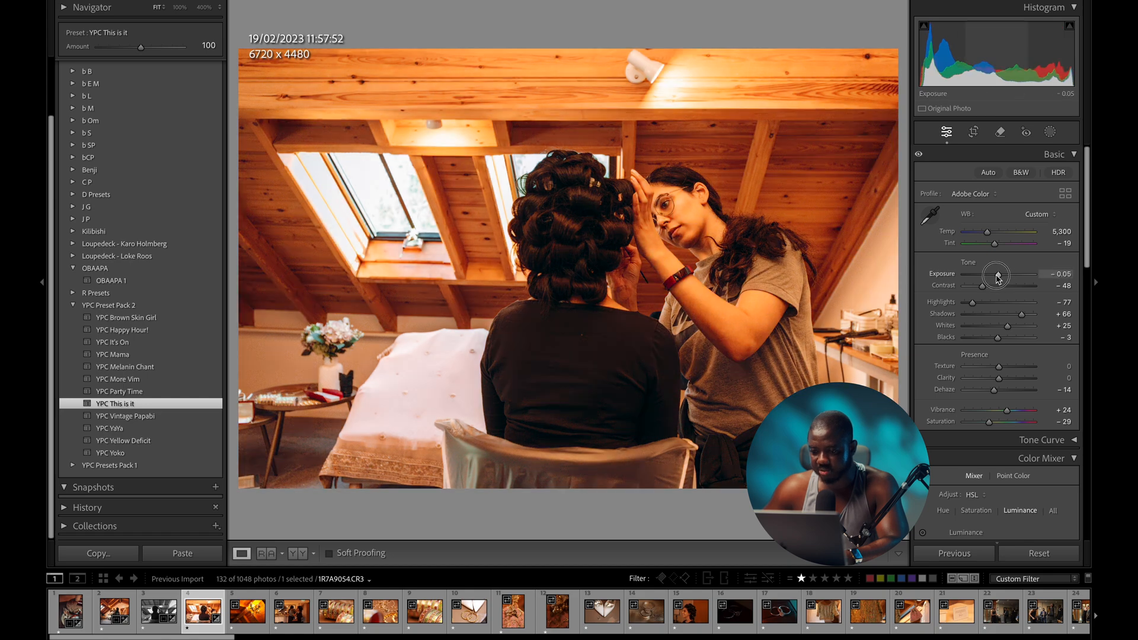
drag(998, 279, 999, 278)
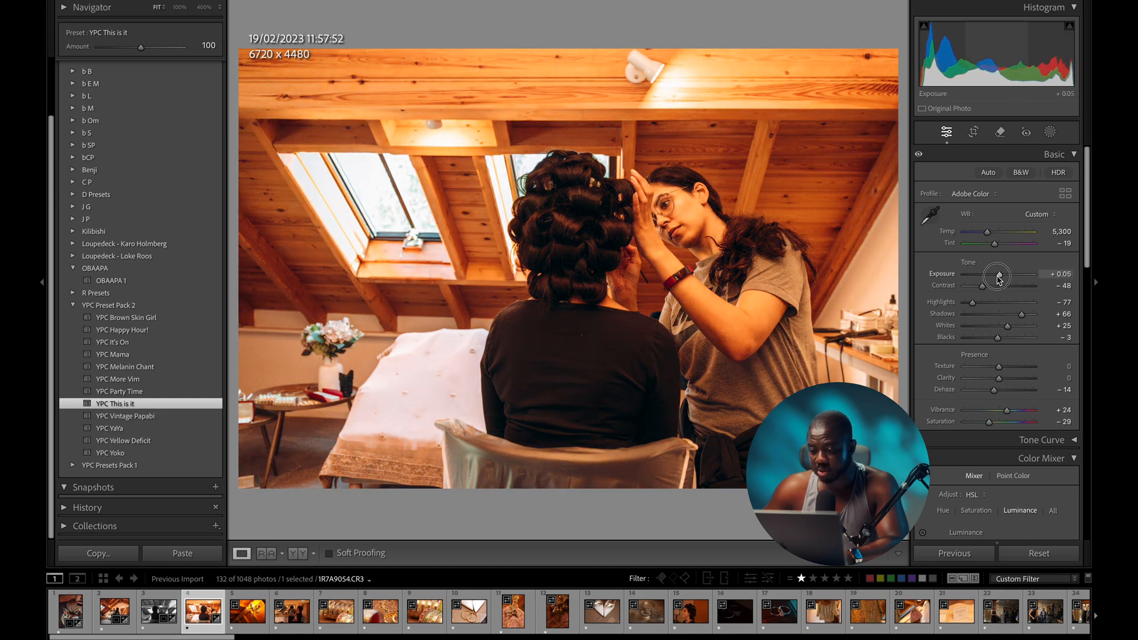
drag(987, 232, 978, 238)
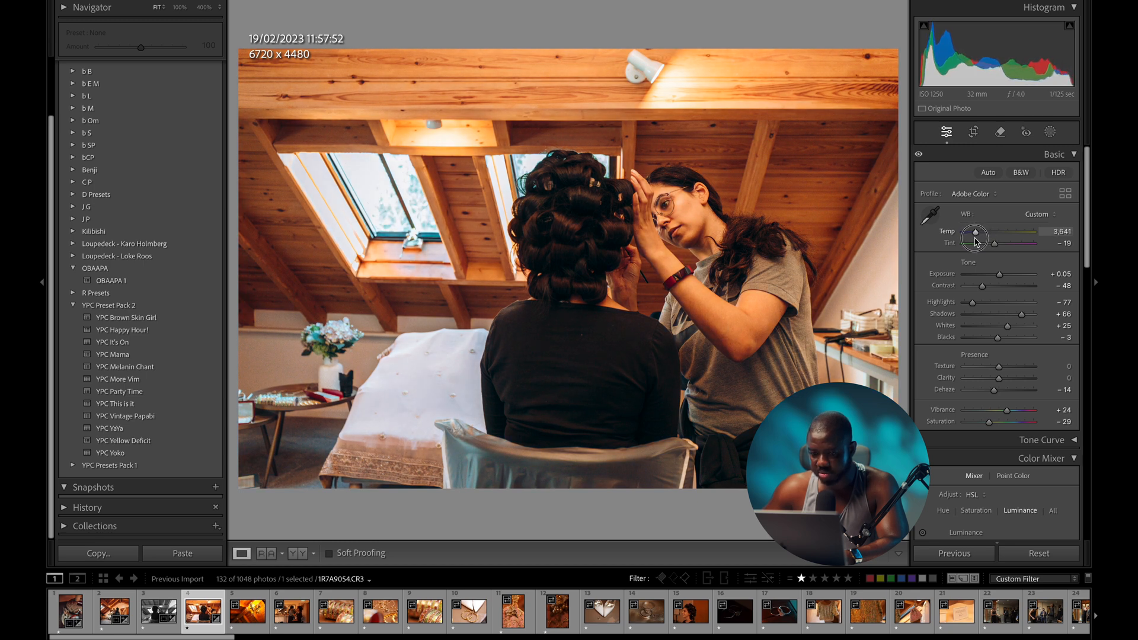
key(backslash)
key(backslash)
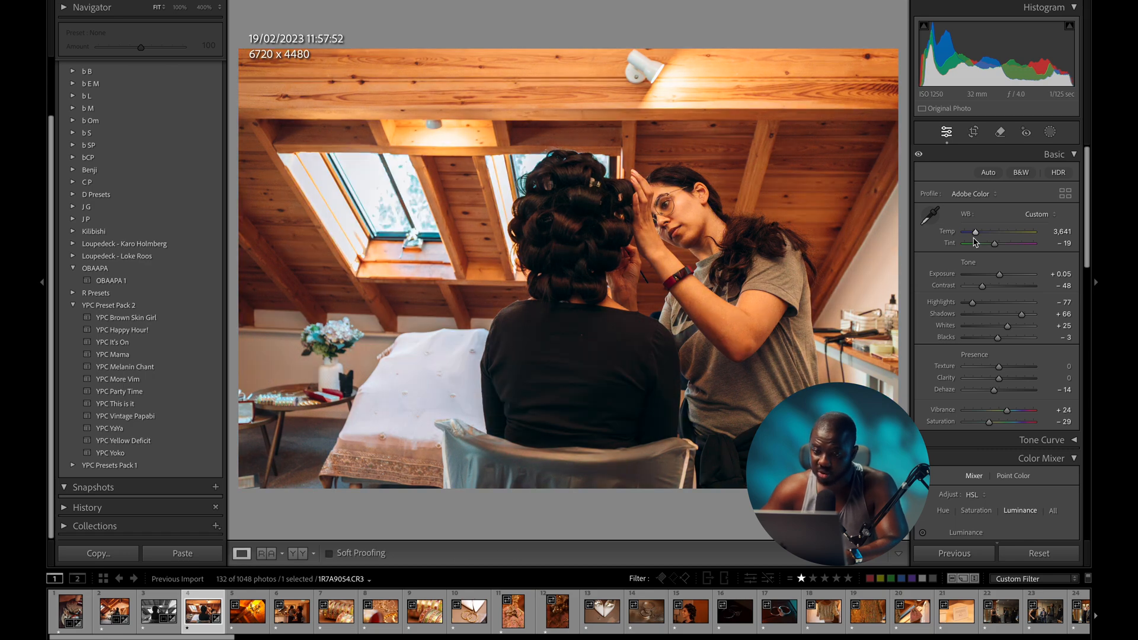
key(r)
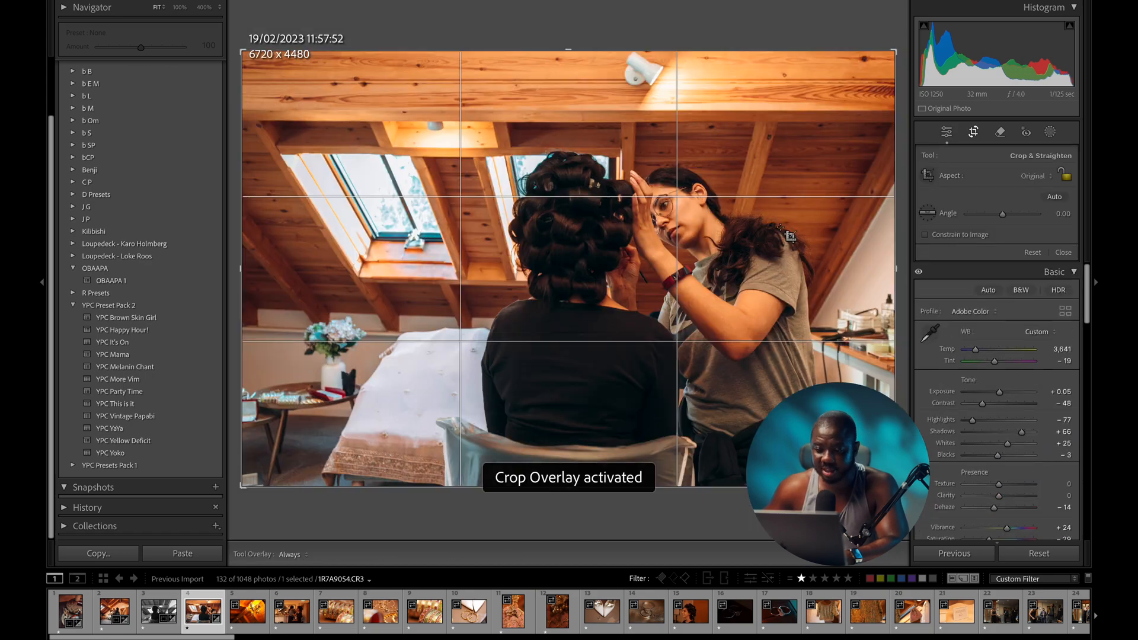
drag(683, 491, 684, 508)
key(d)
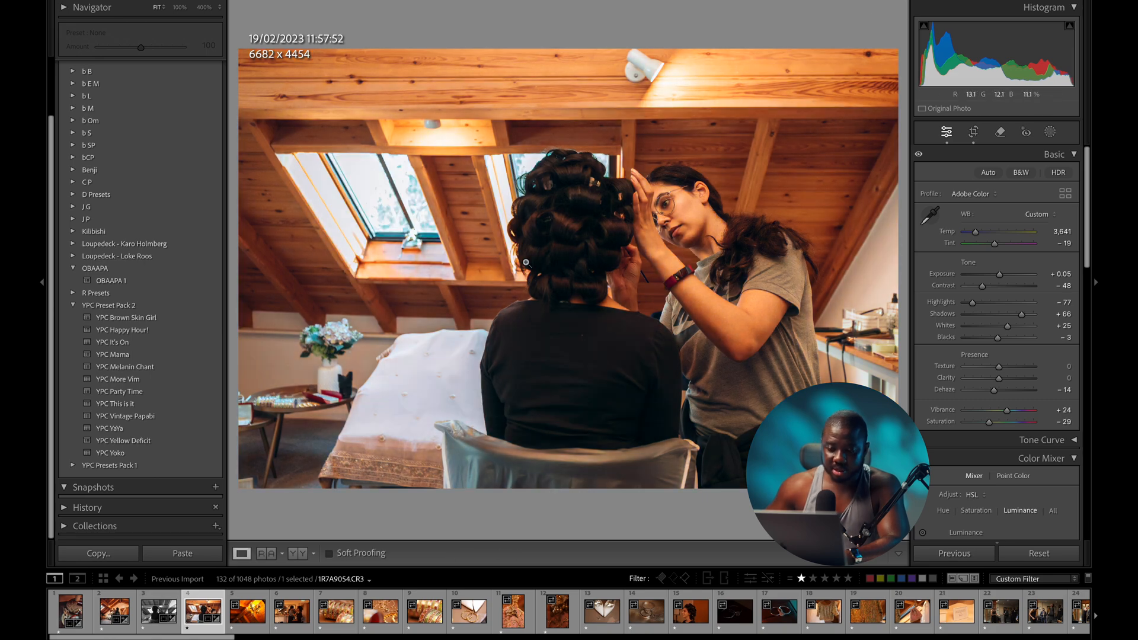
- Cool the temperature further to 3,307 and set exposure to +0.15, comparing against the original
drag(975, 235, 972, 236)
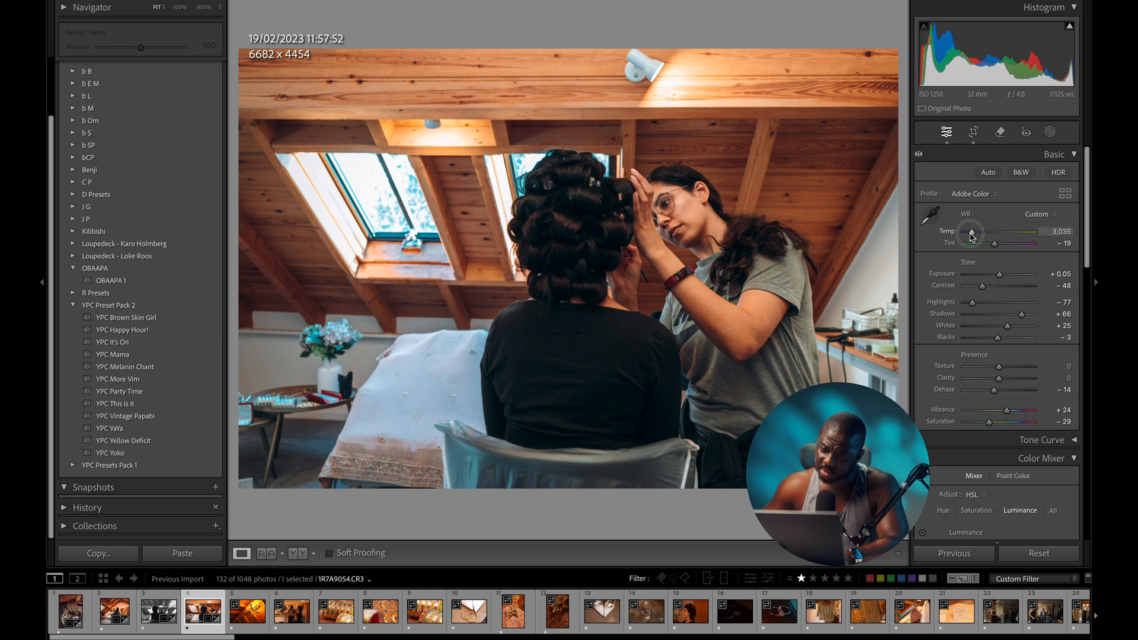
drag(972, 236, 974, 235)
drag(1000, 274, 1000, 276)
key(backslash)
key(backslash)
key(backslash)
key(backslash)
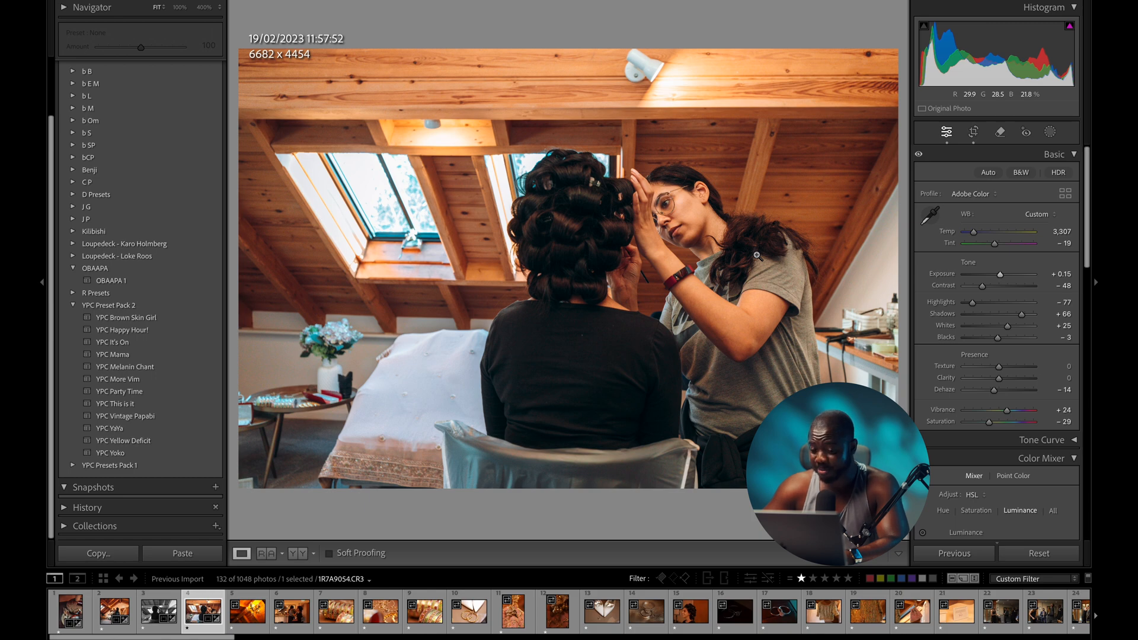
key(backslash)
key(backslash)
key(backslash)
key(backslash)
key(backslash)
key(backslash)
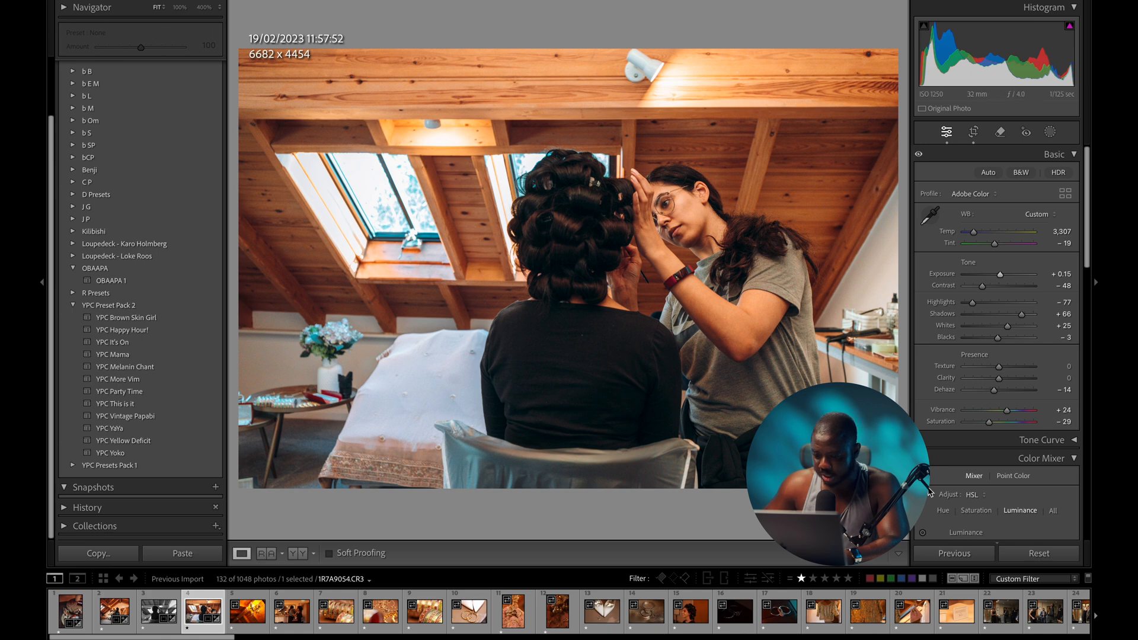
scroll(1023, 617, right, 5)
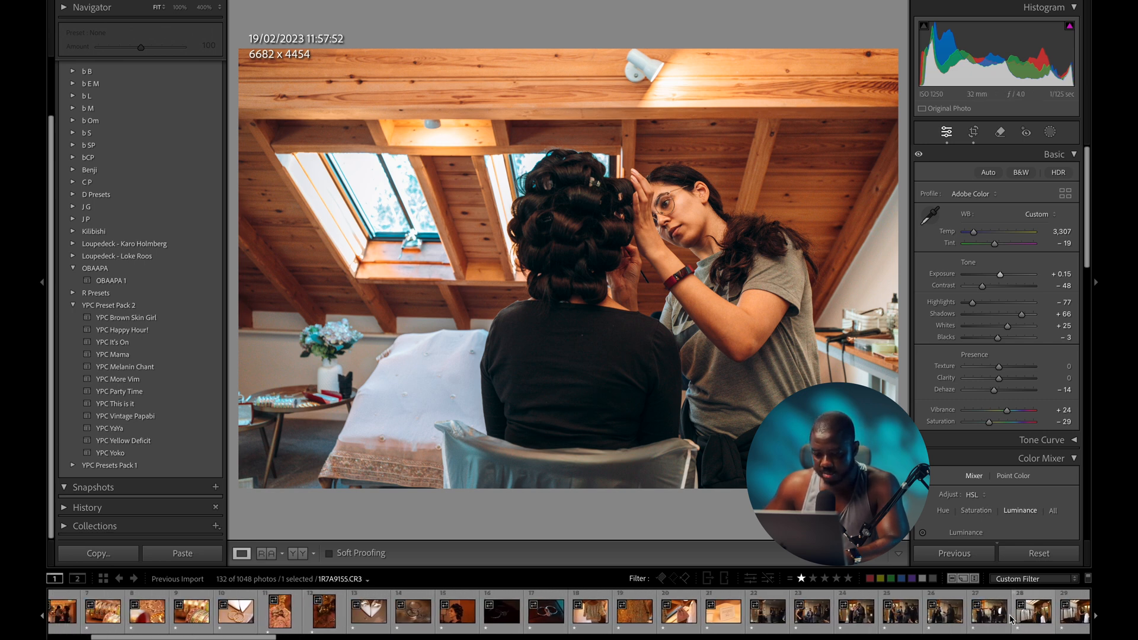
scroll(1009, 618, right, 5)
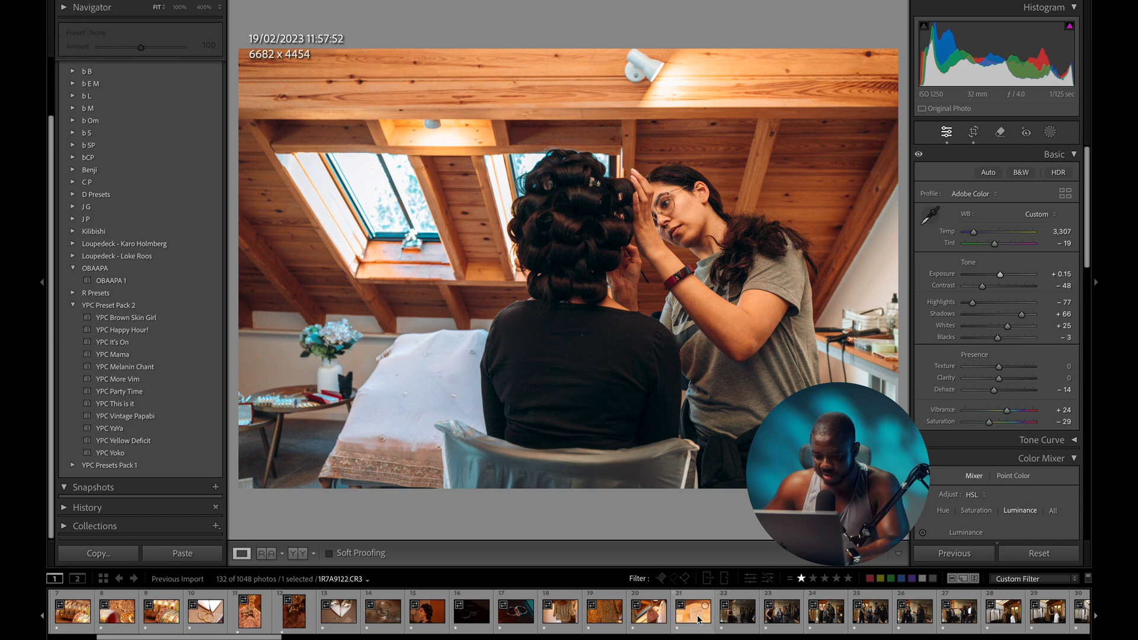
- Select photos 4–21 and sync the curler shot's settings to them, excluding Transform
shift+click(698, 619)
scroll(857, 609, left, 5)
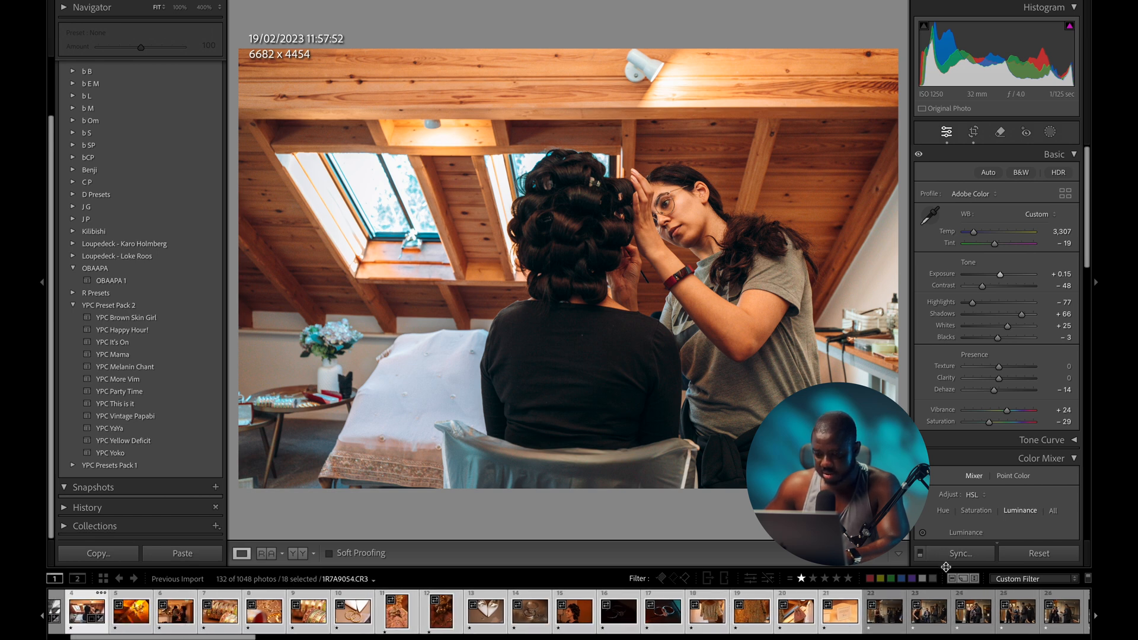
scroll(864, 616, right, 2)
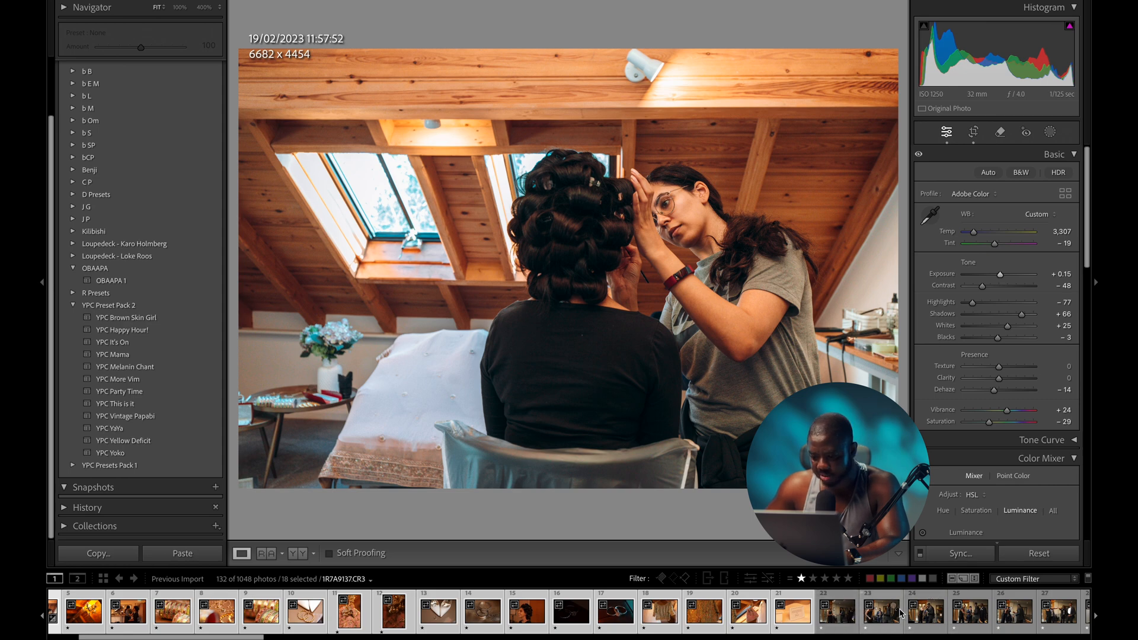
click(957, 554)
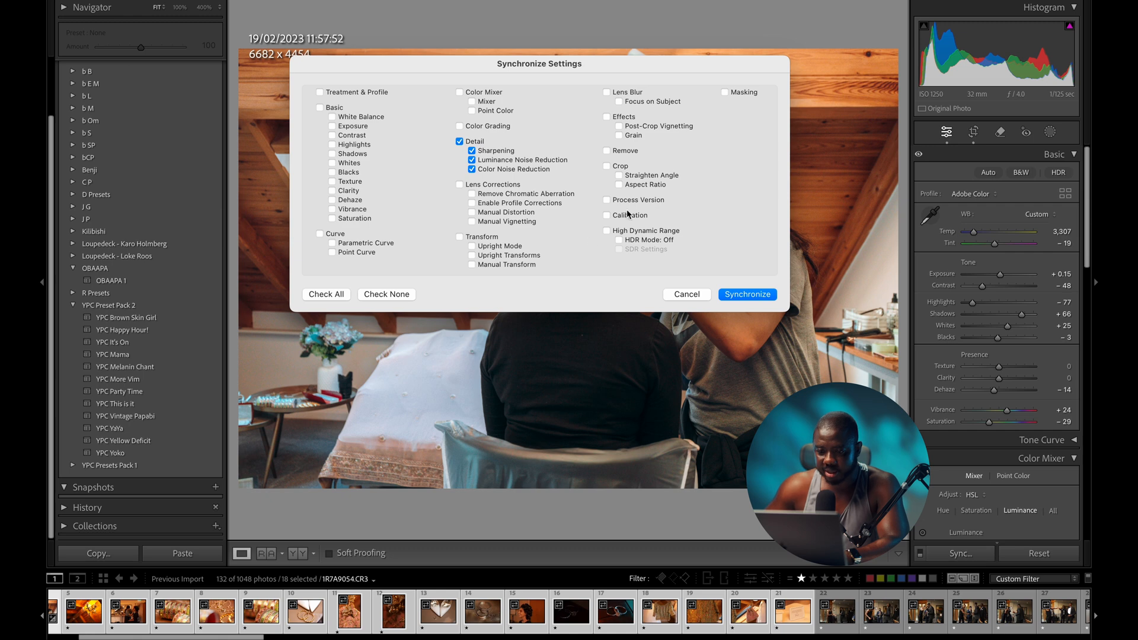
click(339, 296)
click(459, 238)
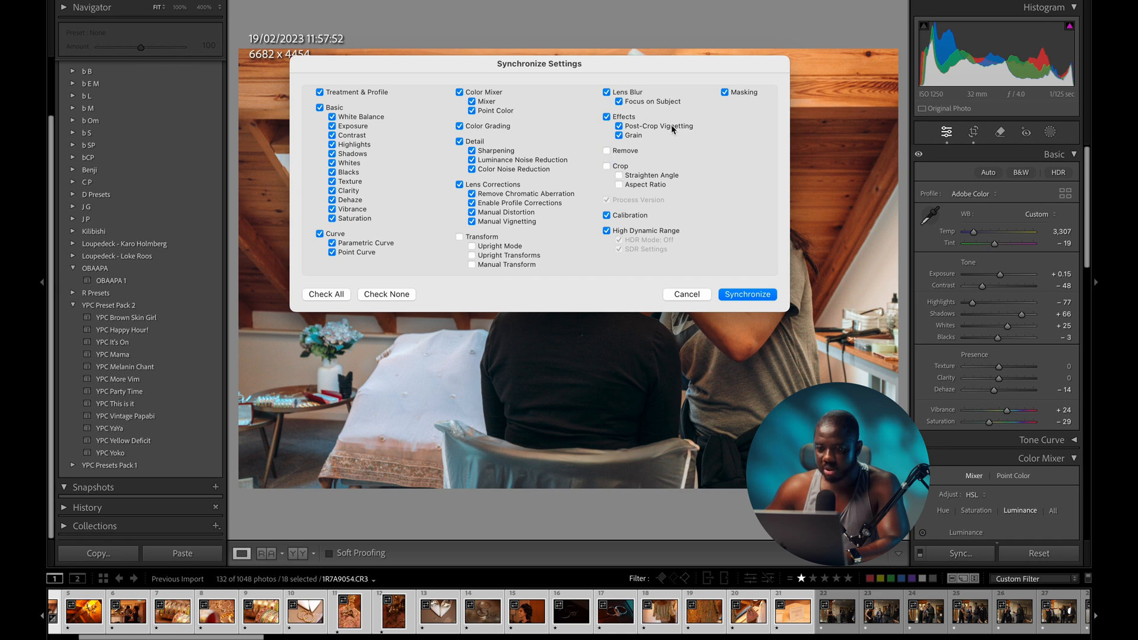
click(749, 295)
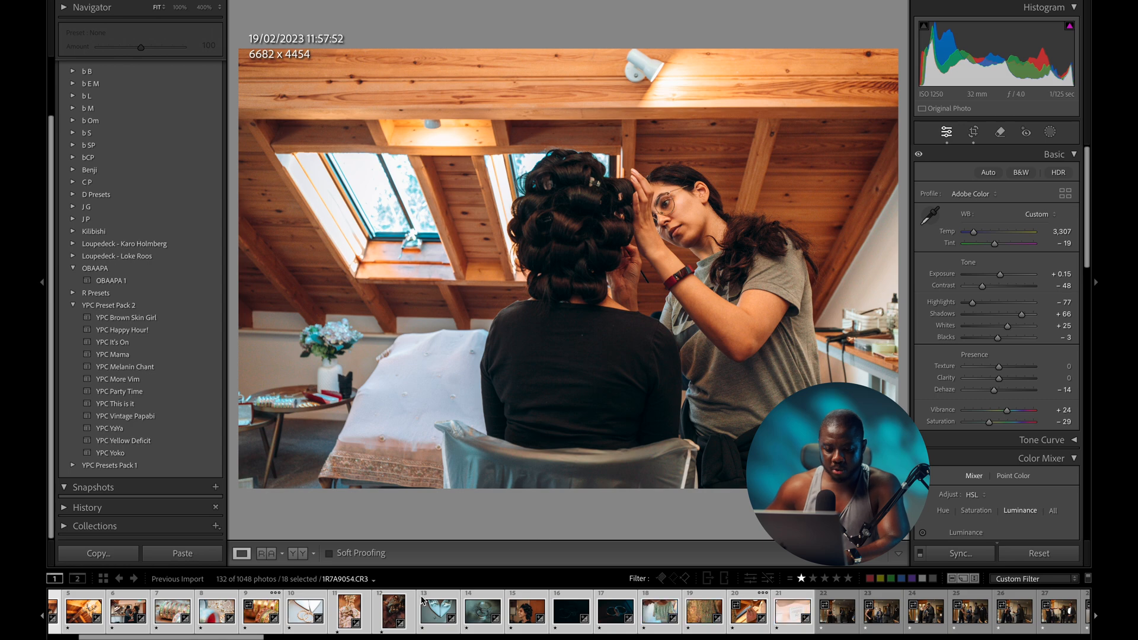
scroll(417, 606, up, 3)
- Open the chandelier photo alone and lower its exposure to −0.40, comparing with the original
click(159, 611)
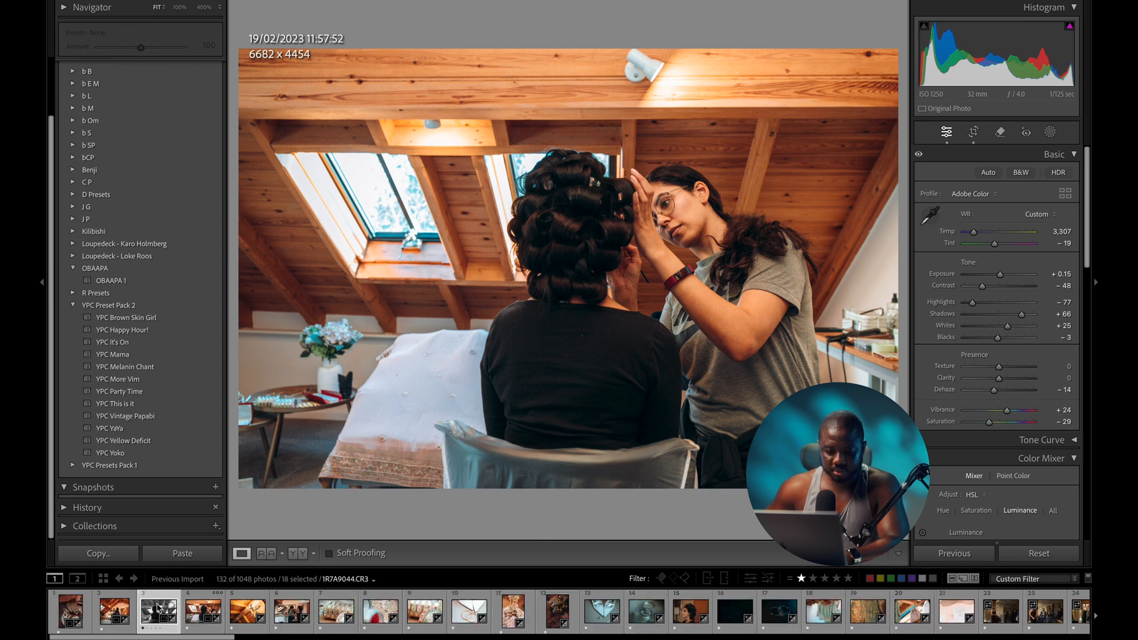
click(239, 611)
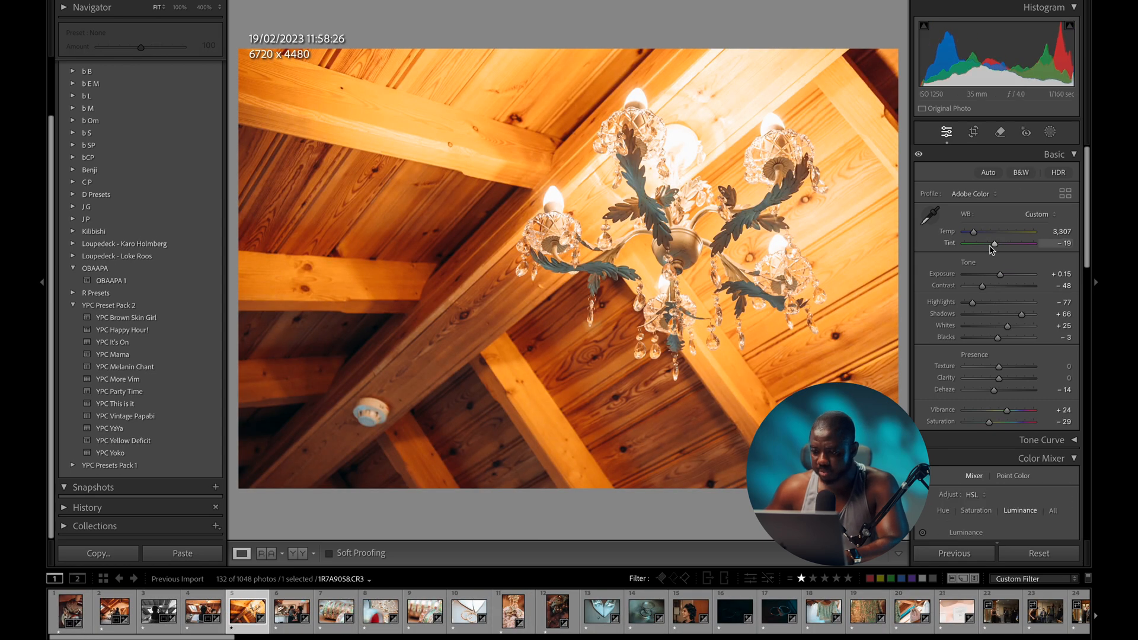
drag(1000, 279, 998, 279)
key(backslash)
key(backslash)
key(backslash)
key(backslash)
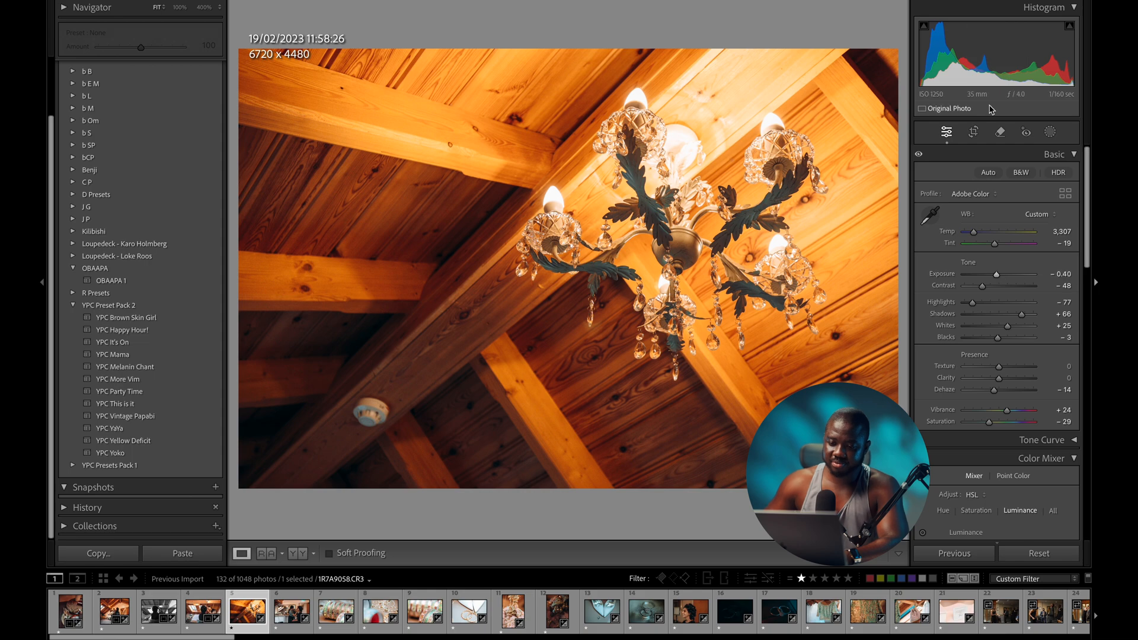
key(r)
key(d)
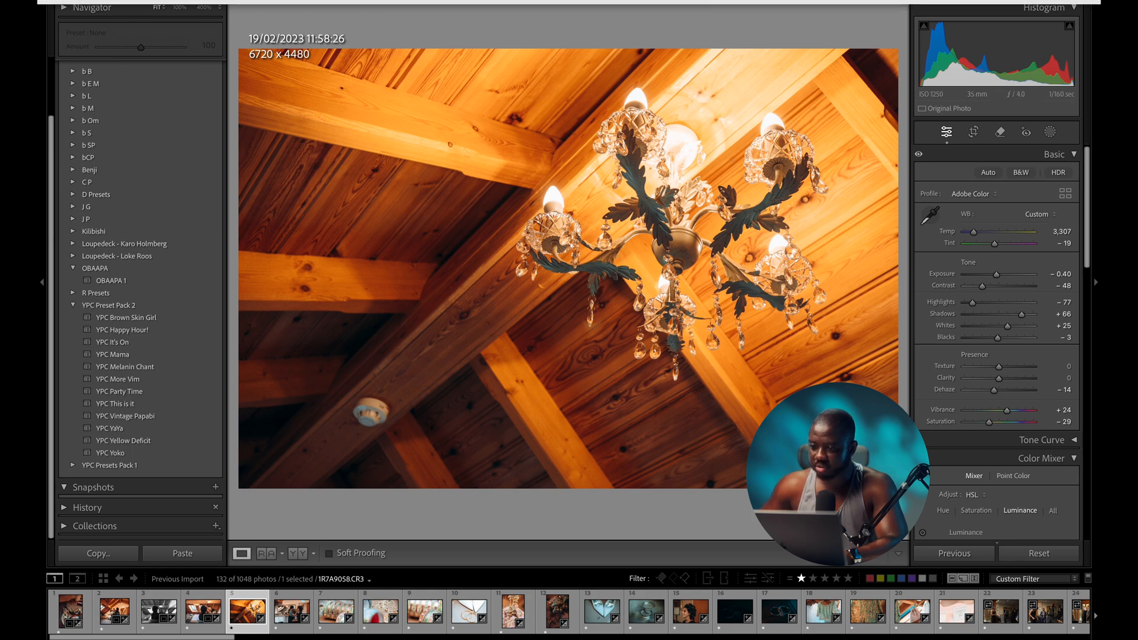
- Erase the small round ceiling fixture with Generative Remove, then open the makeup-at-the-mirror photo
click(998, 132)
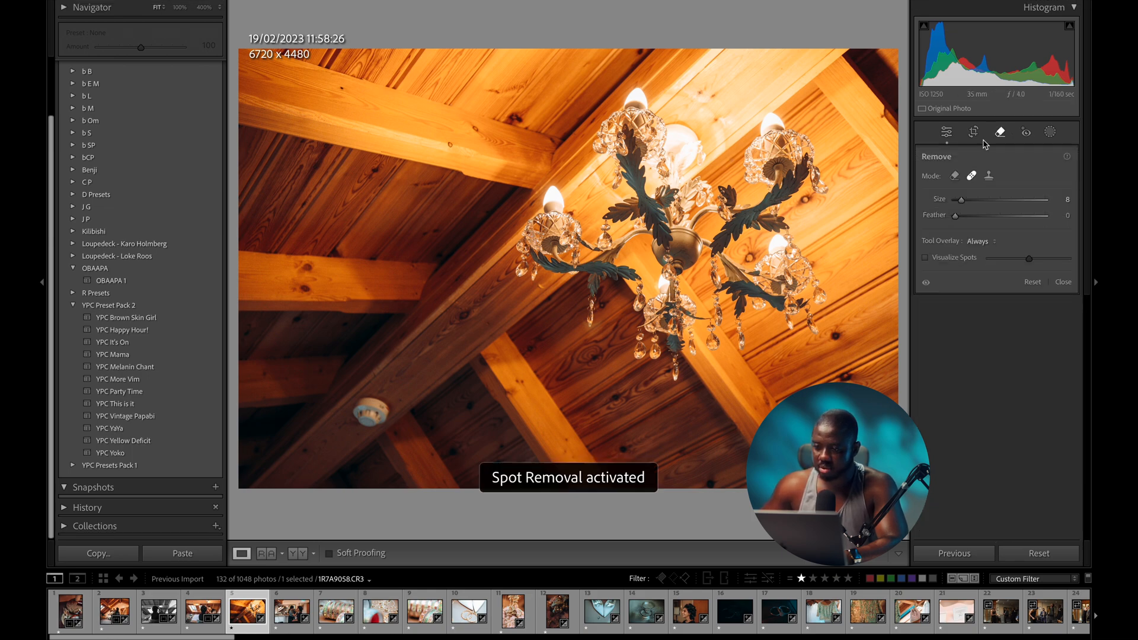
click(955, 176)
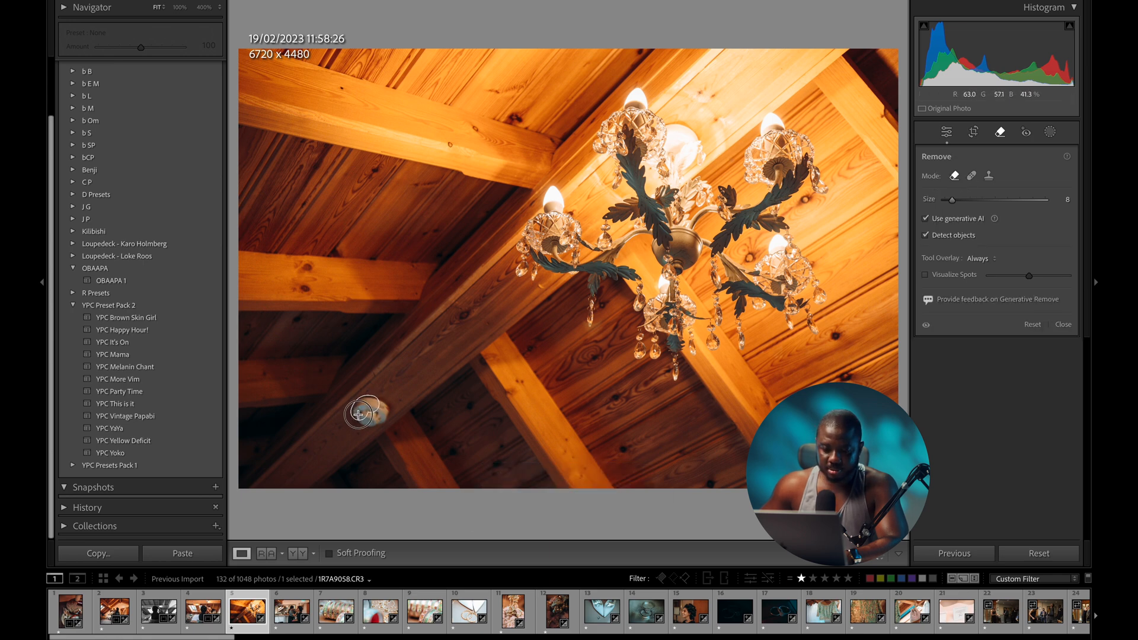
drag(362, 411, 382, 419)
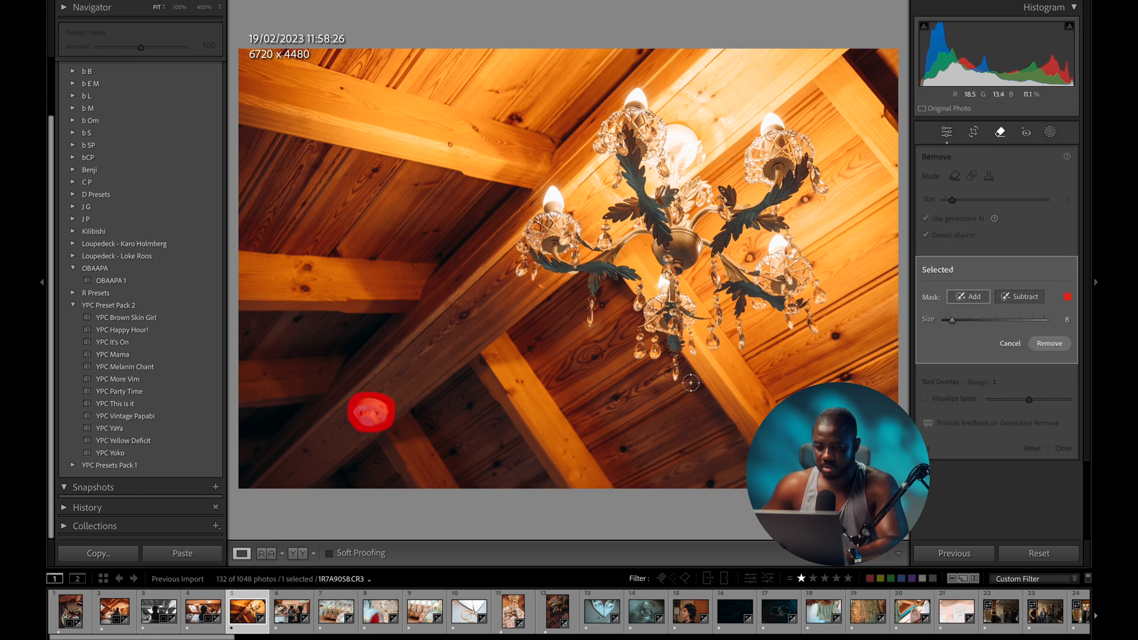
click(1047, 344)
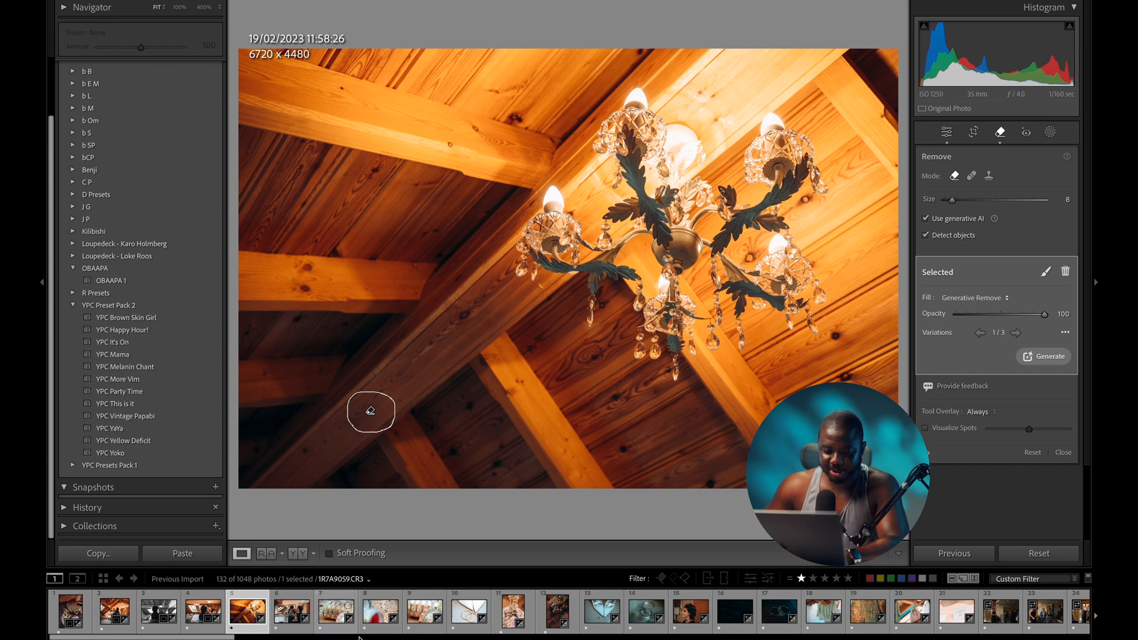
click(283, 614)
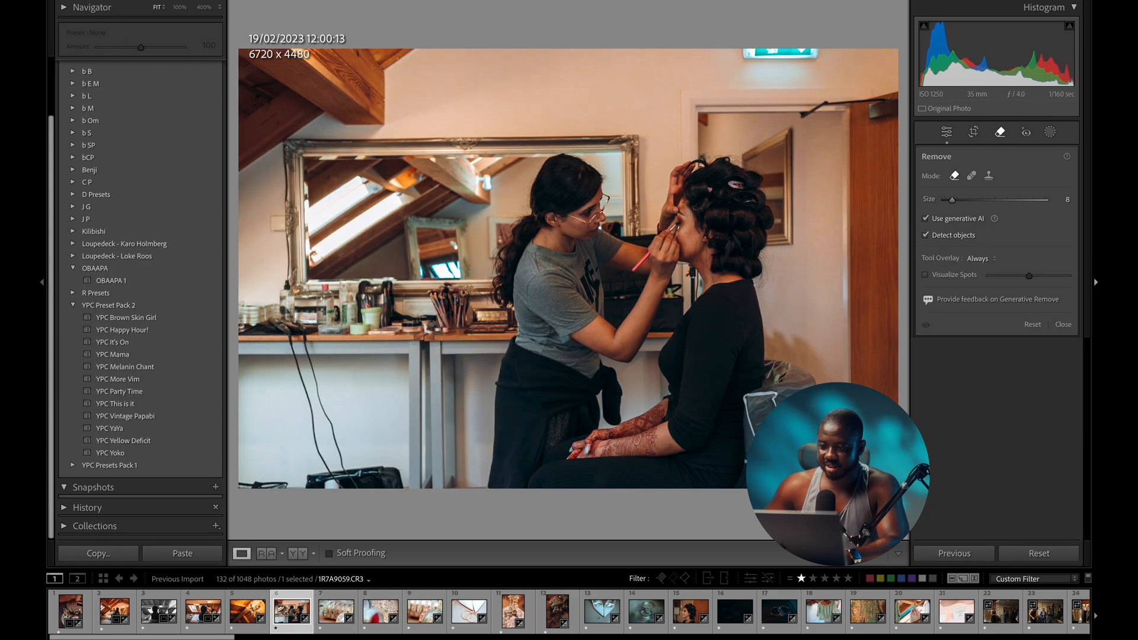
click(947, 132)
- Brighten the mirror makeup shot to +0.65, and darken the bangles and pearl jewellery photos
key(backslash)
key(backslash)
key(backslash)
key(backslash)
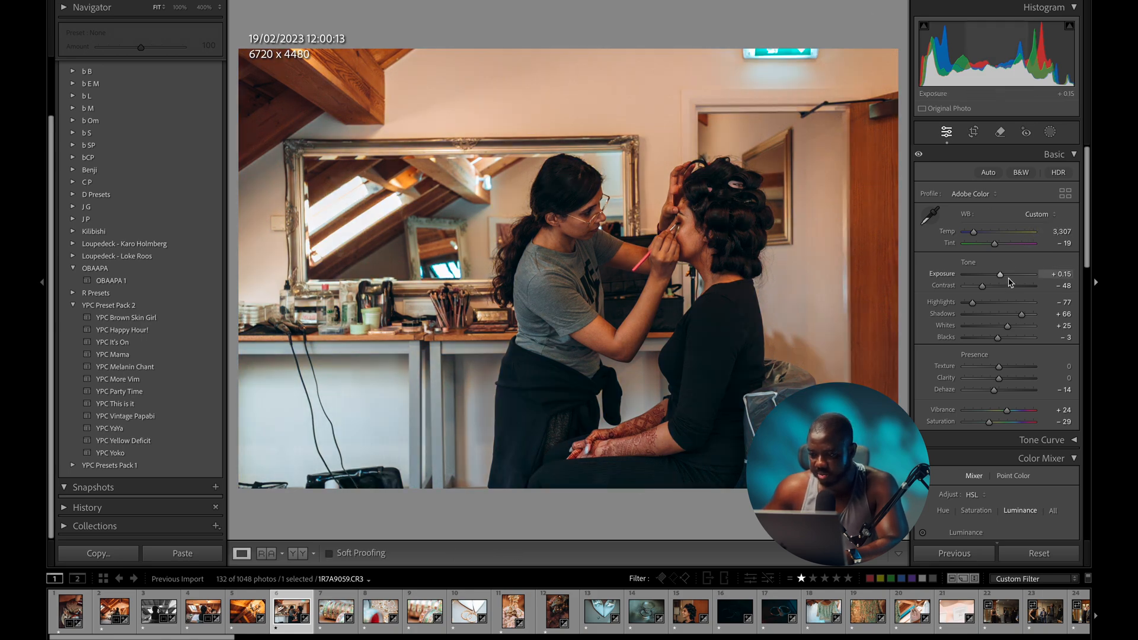
drag(1000, 276, 1004, 276)
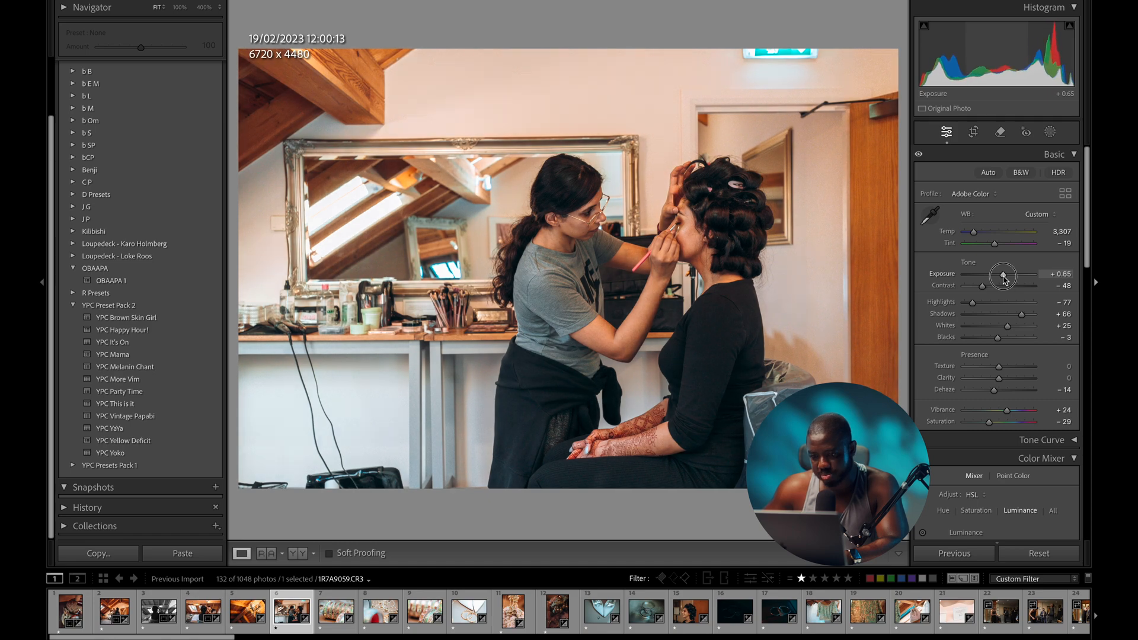
key(Right)
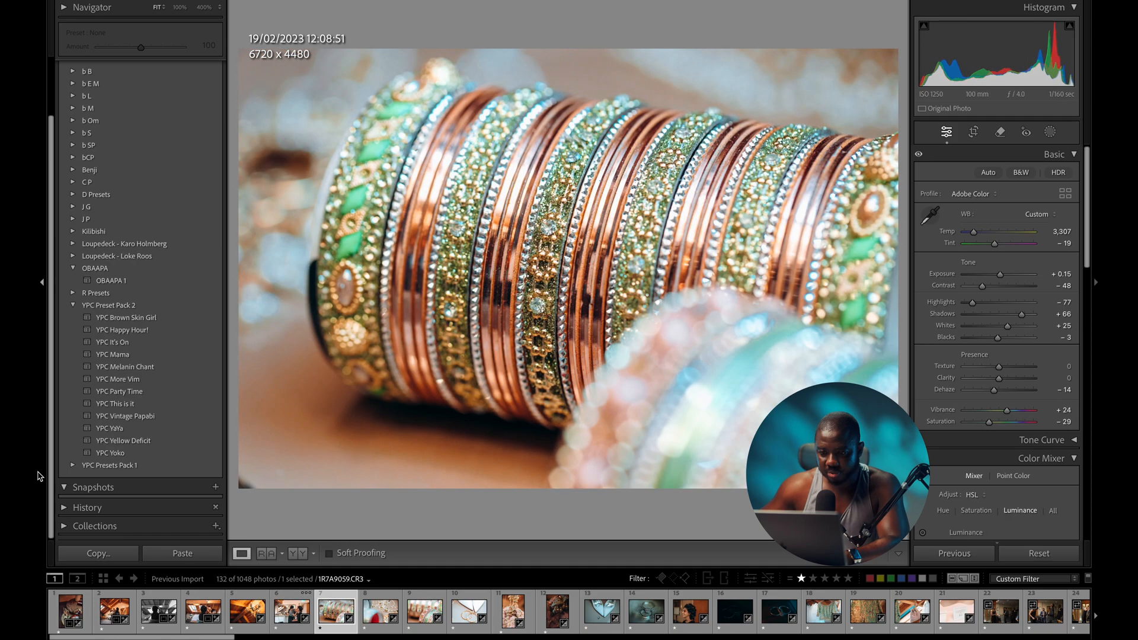
drag(1000, 276, 997, 276)
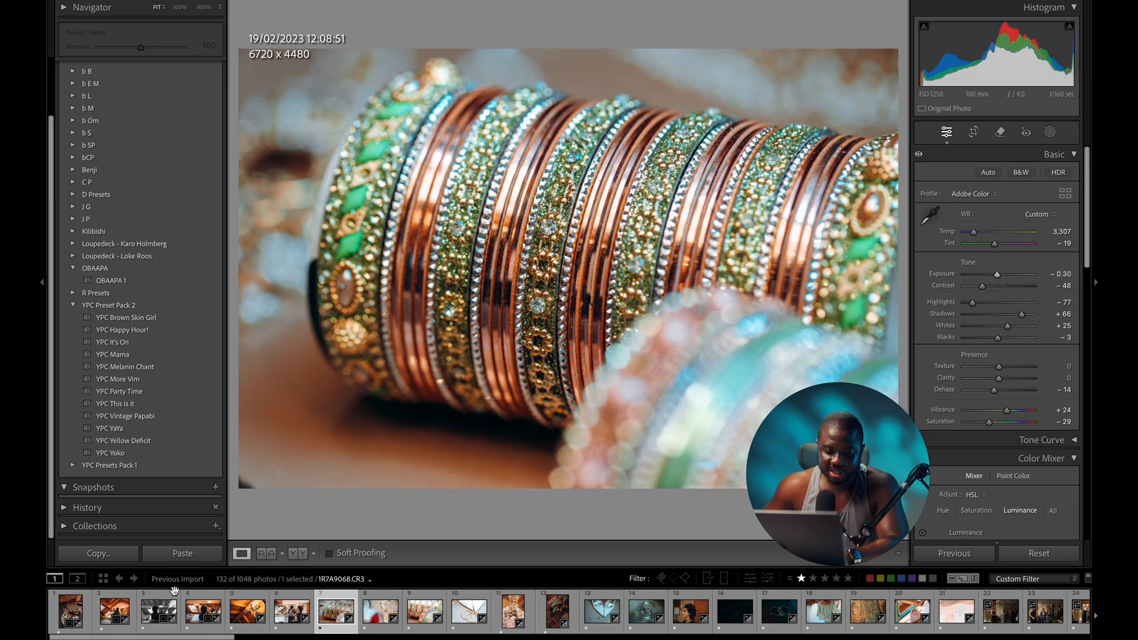
click(282, 606)
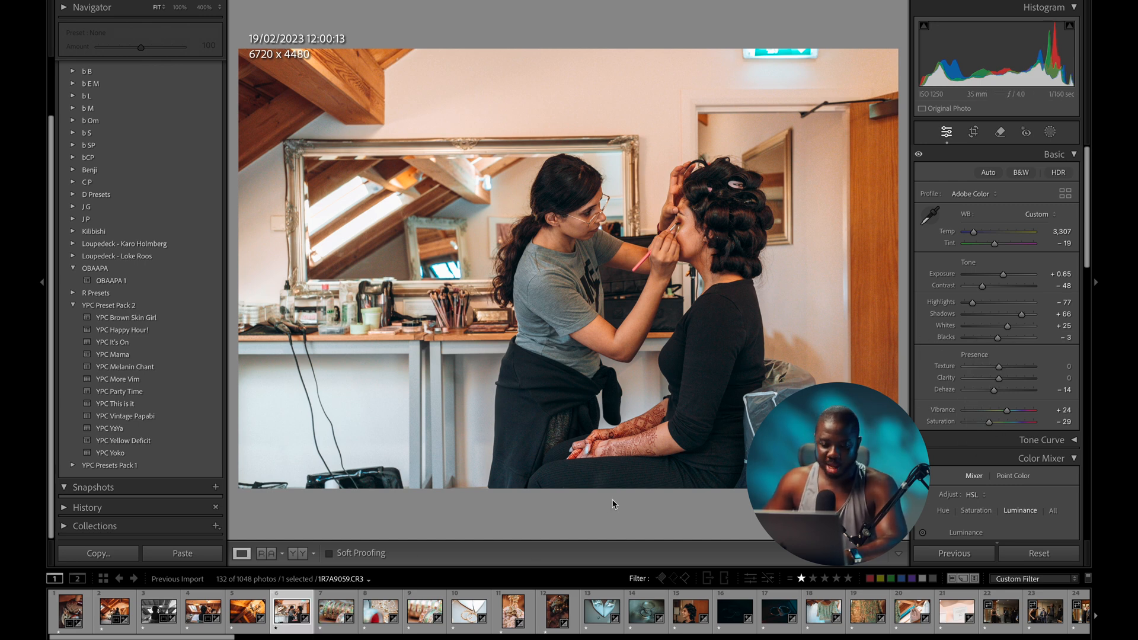
click(327, 612)
click(379, 610)
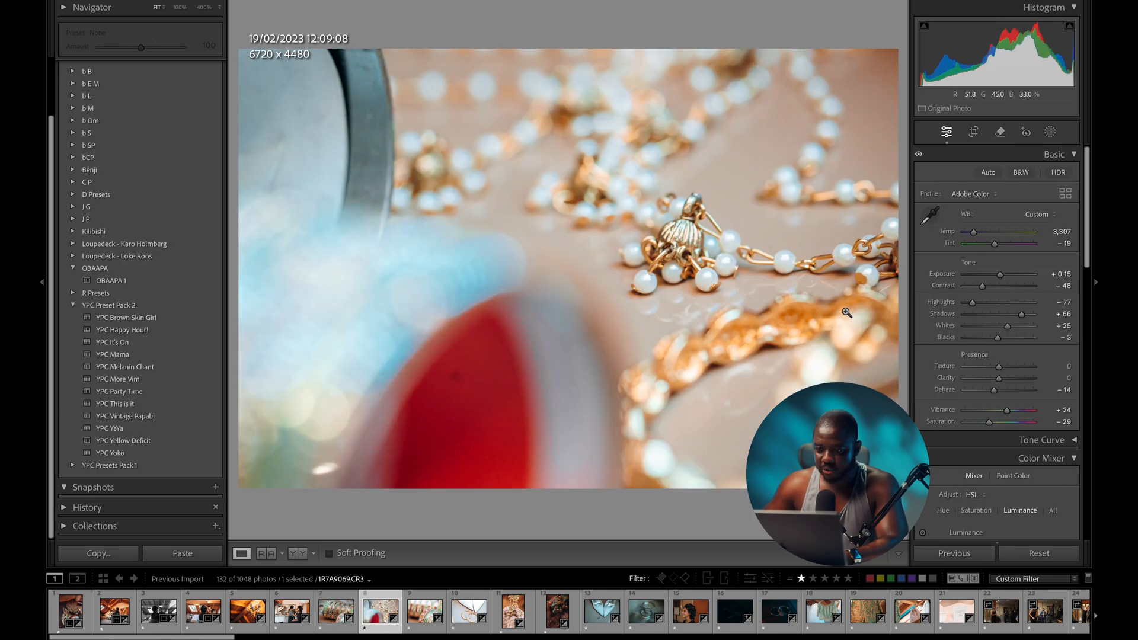
drag(999, 274, 1000, 275)
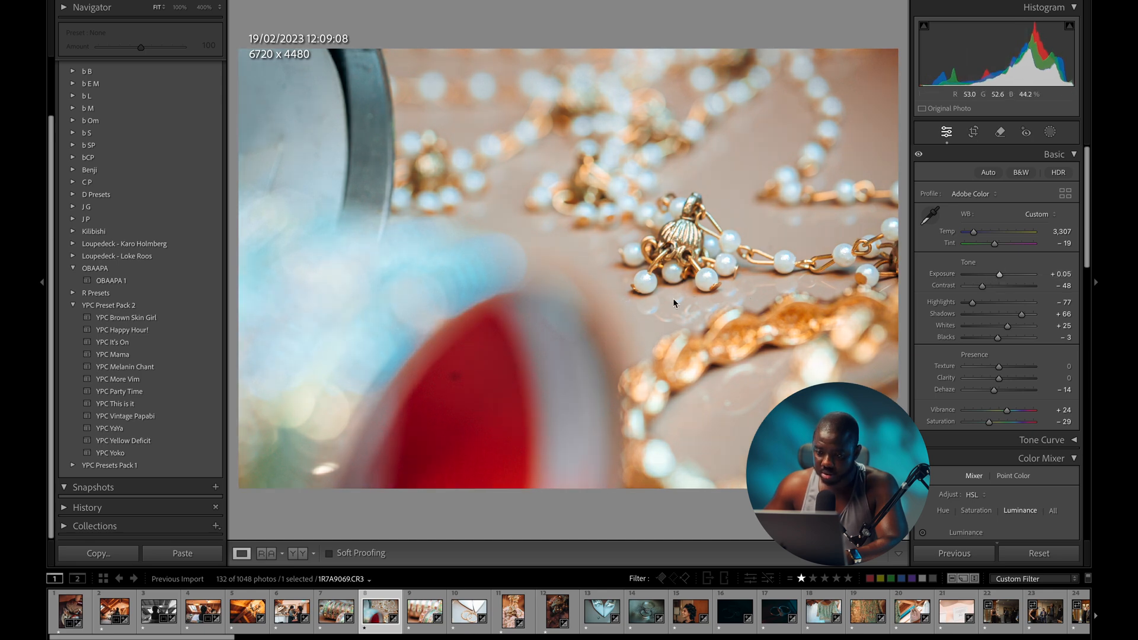
click(336, 610)
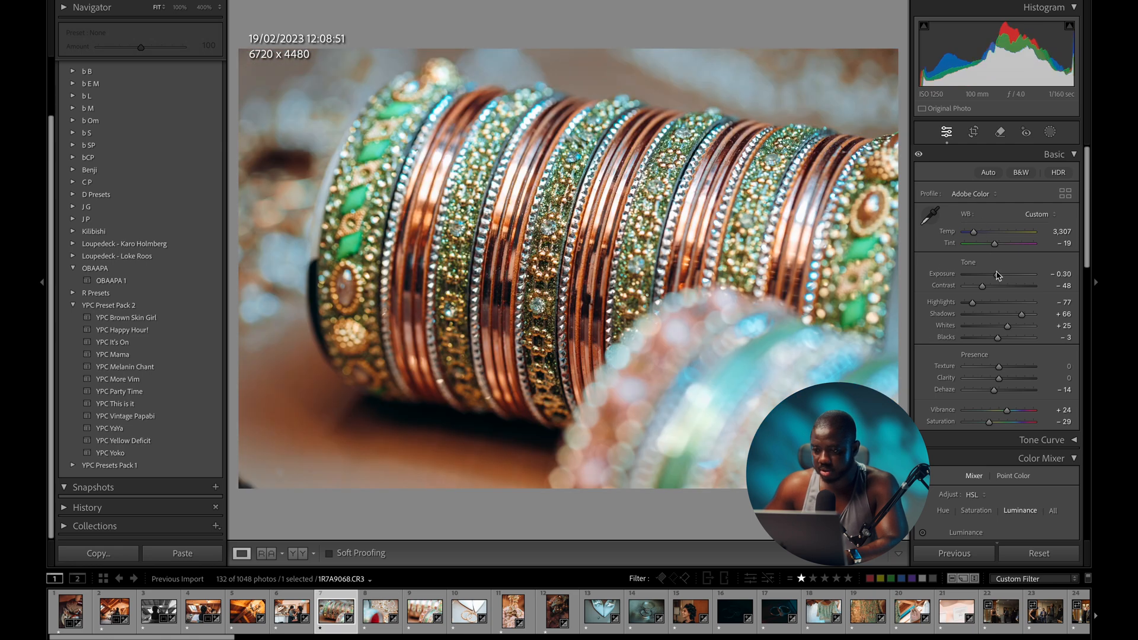
drag(994, 278, 996, 280)
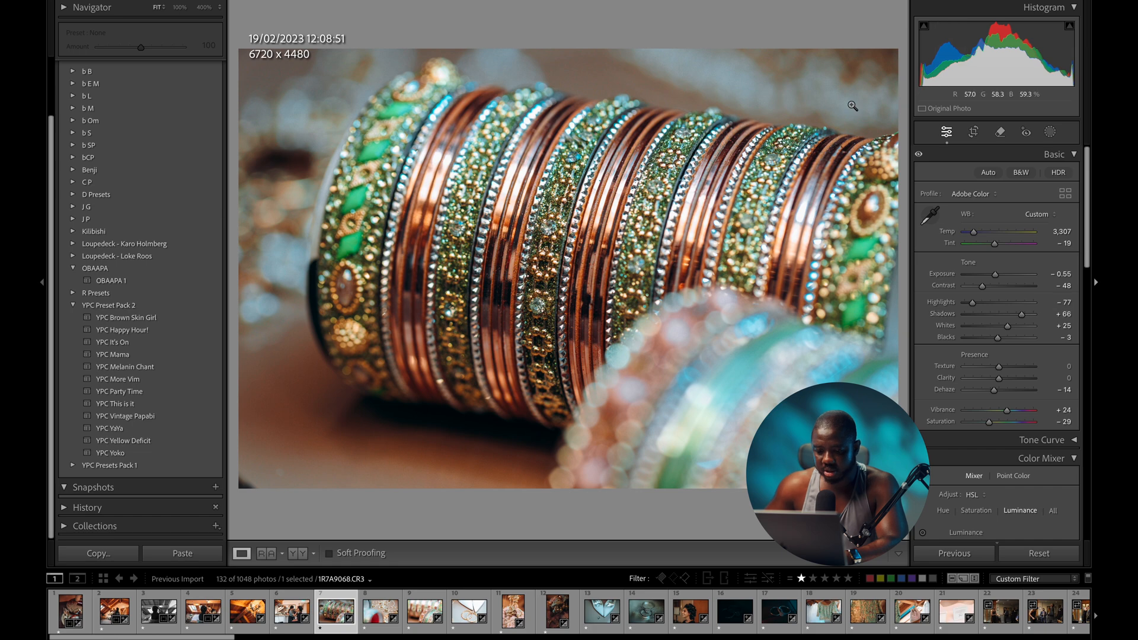
- Adjust exposure on the close-up bangles photo and darken the rings photo to −1.20
click(408, 611)
drag(995, 275, 995, 278)
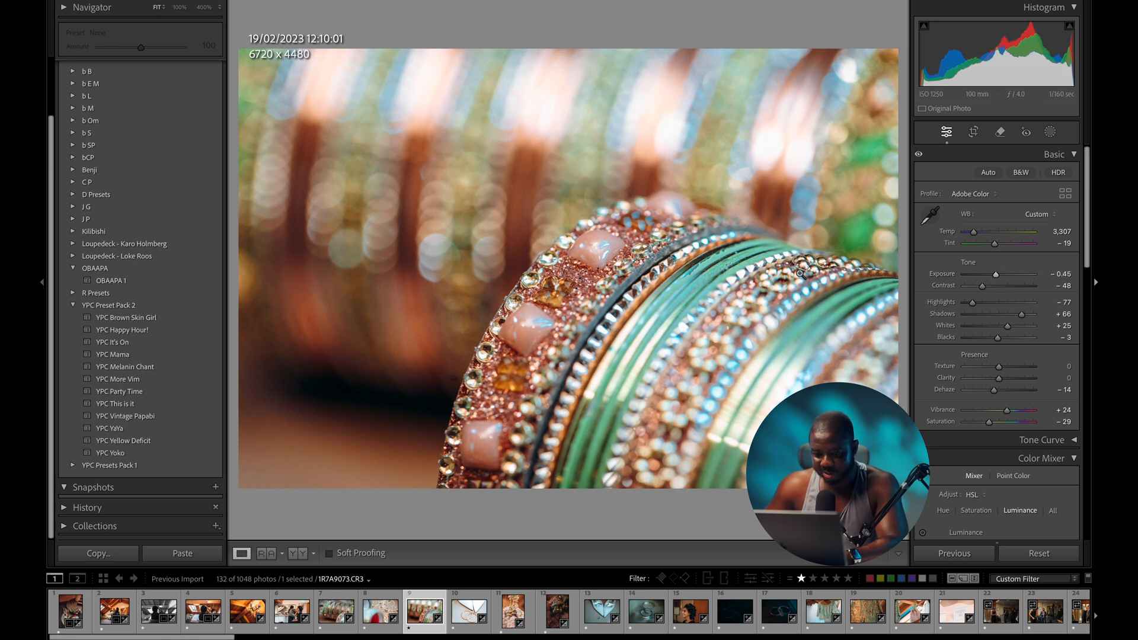
click(469, 611)
drag(999, 275, 990, 276)
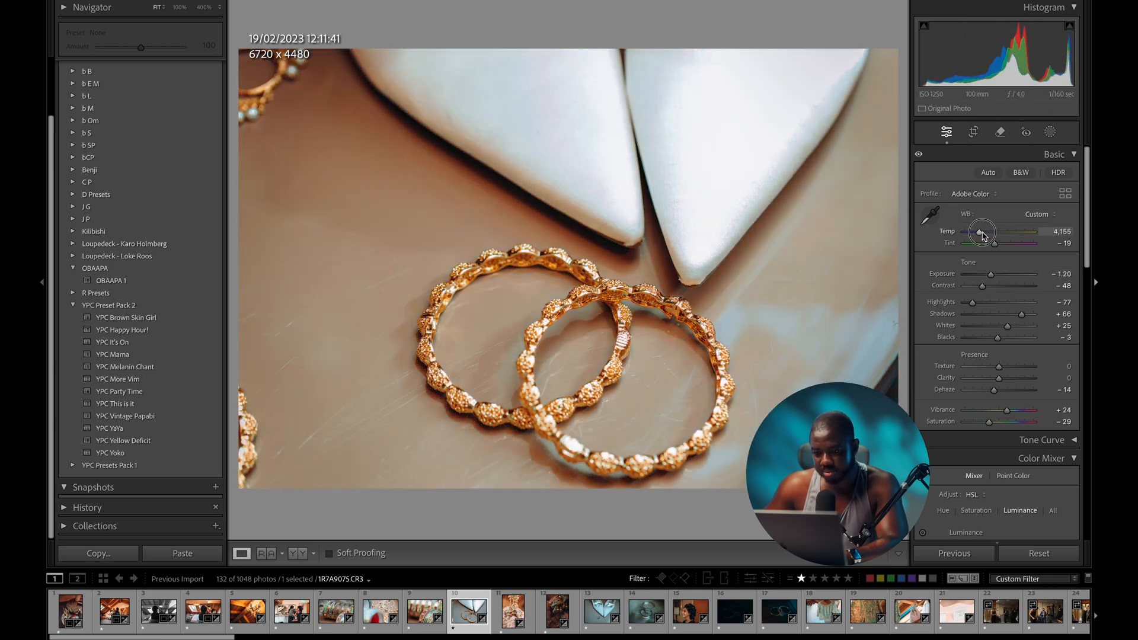
- Warm the rings photo, reset and warm the pink tassel photo, and brighten and warm the tassel close-up
drag(982, 234, 984, 234)
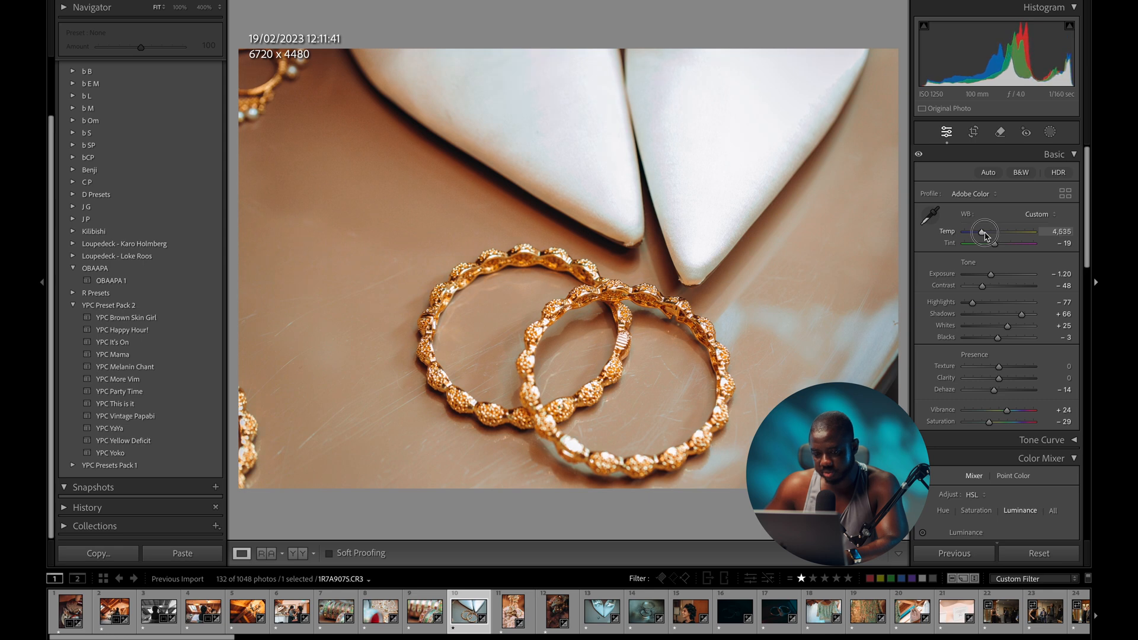
key(backslash)
key(backslash)
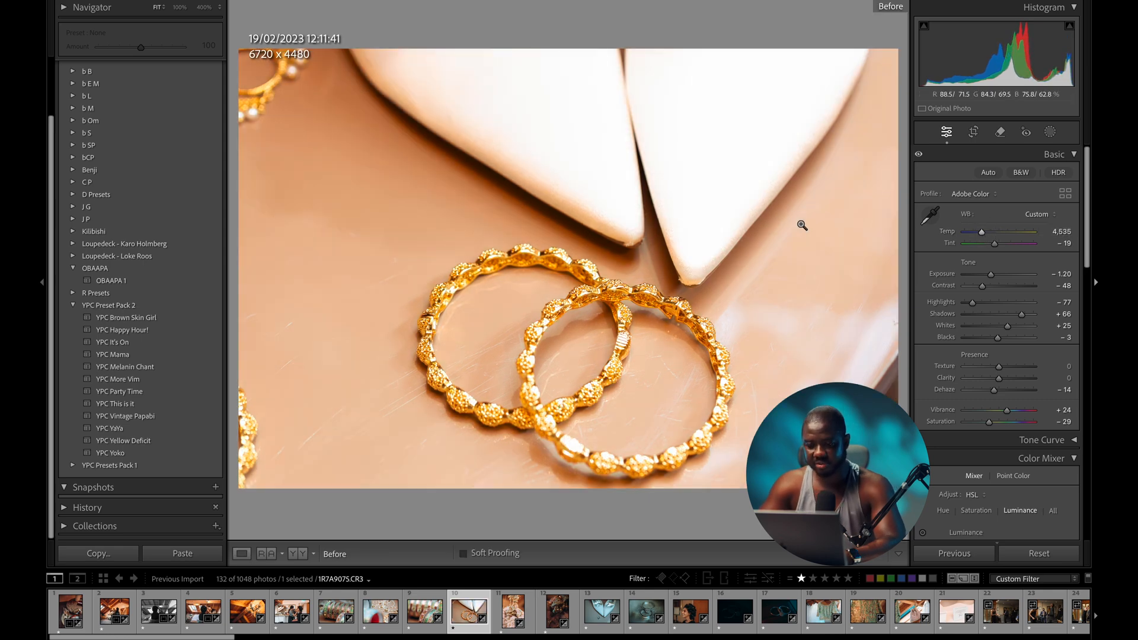
key(Right)
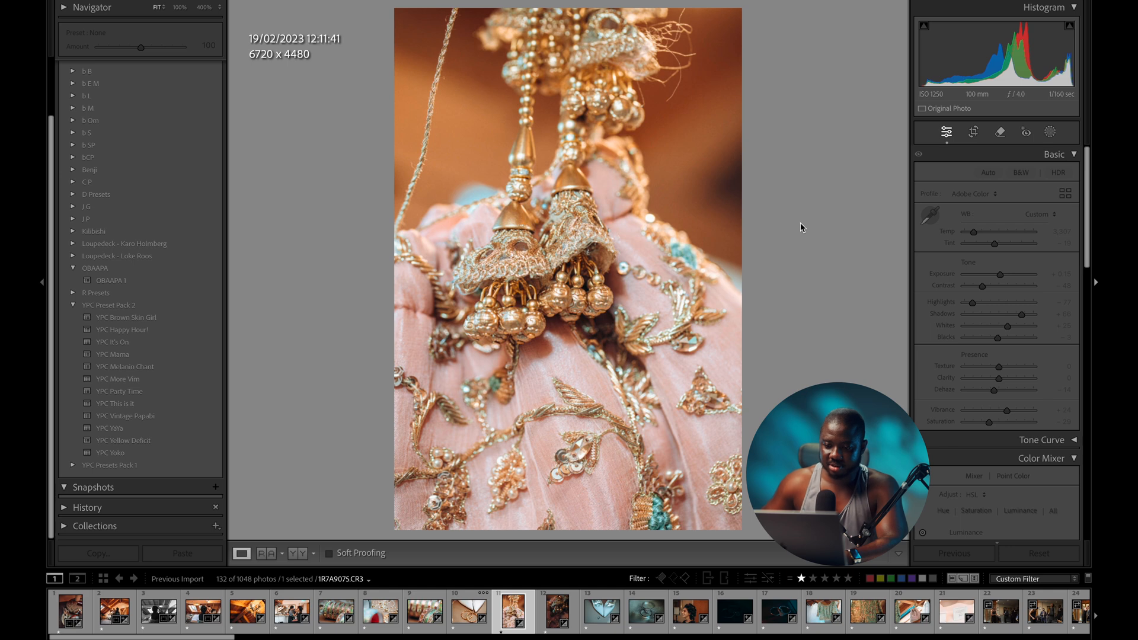
double_click(1000, 274)
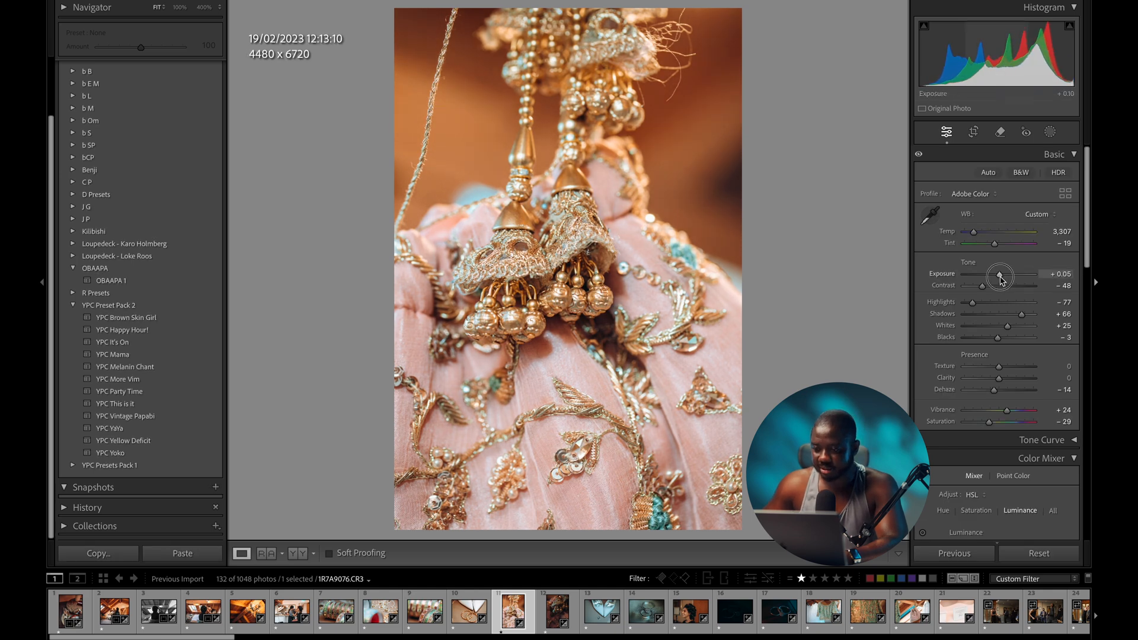
drag(977, 235, 974, 234)
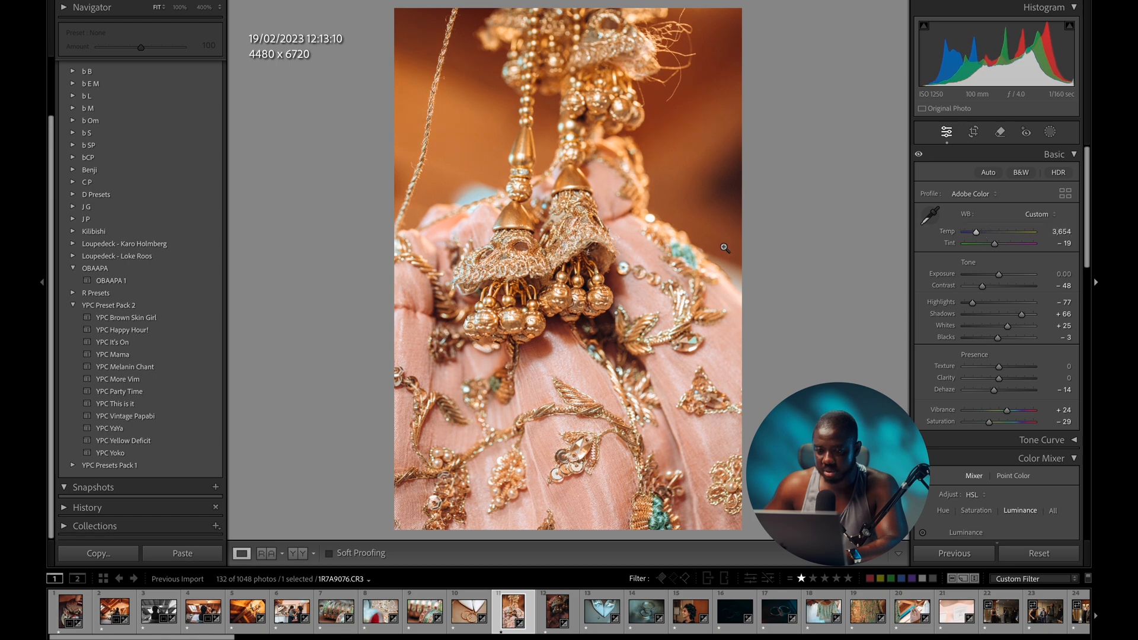
key(Right)
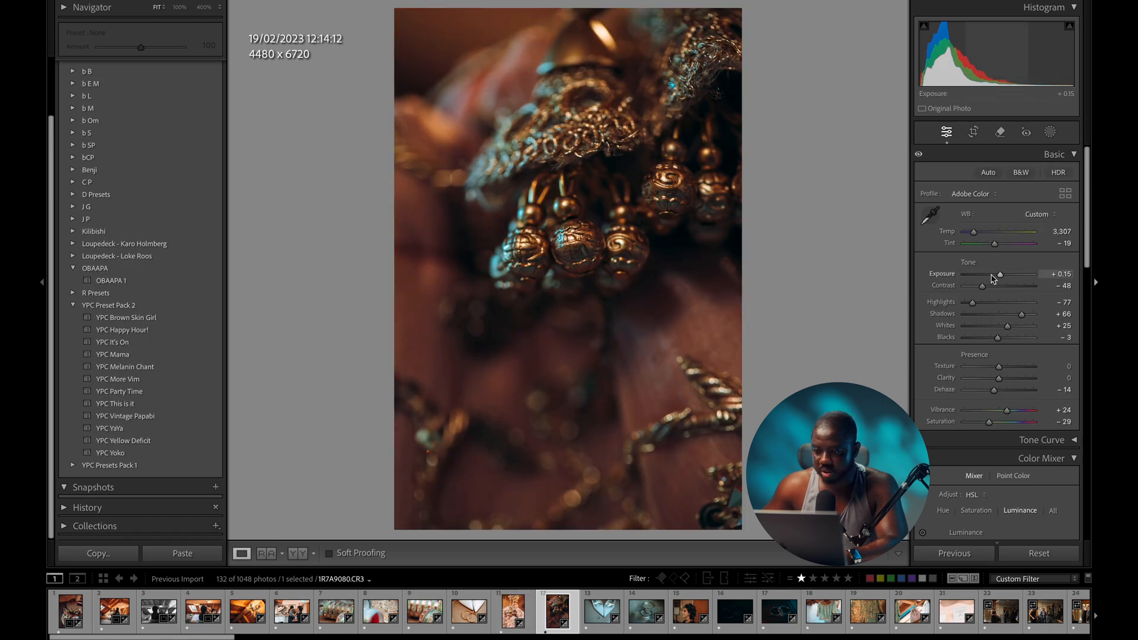
drag(1000, 276, 1008, 276)
drag(976, 236, 978, 237)
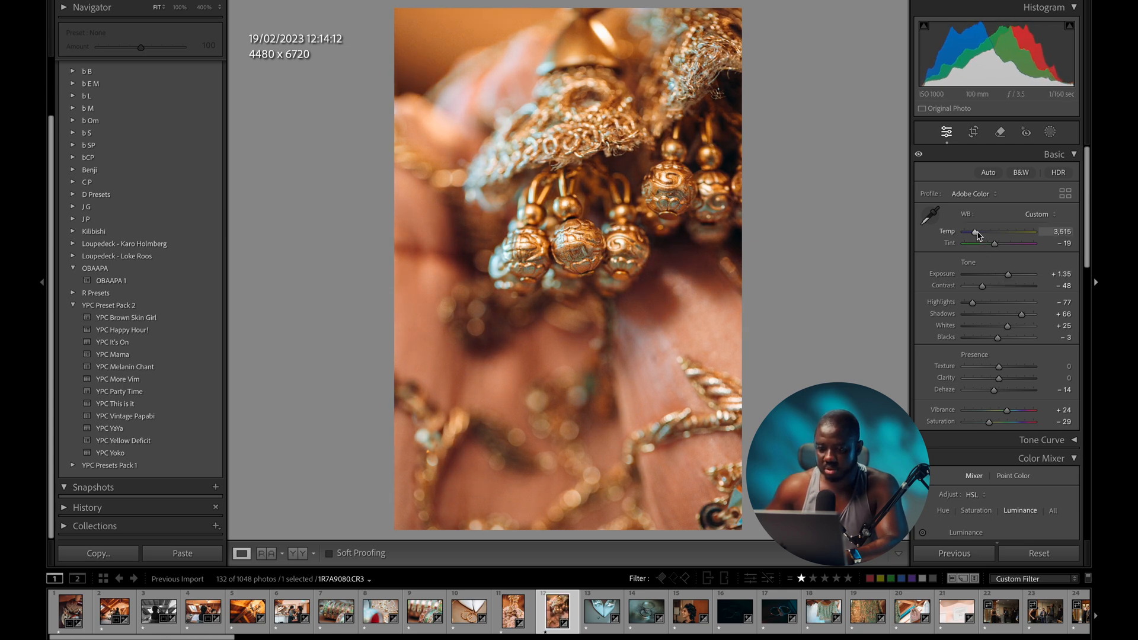
- Warm the bridal shoes photo to 5,271, fine-tune its exposure and start tightening its crop
key(Right)
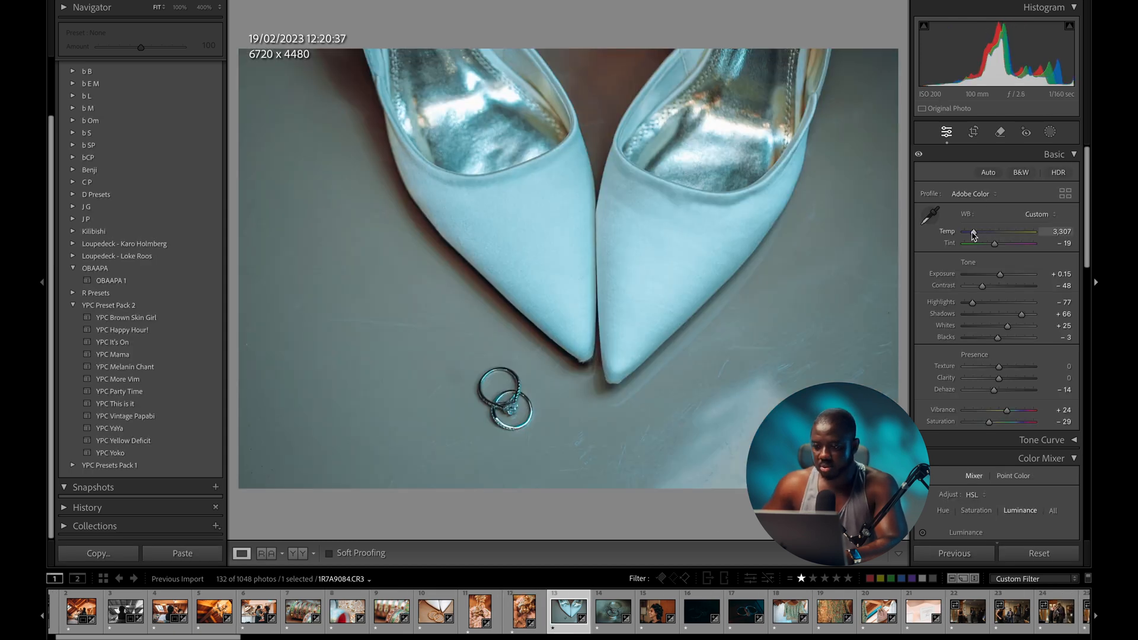
drag(973, 235, 986, 235)
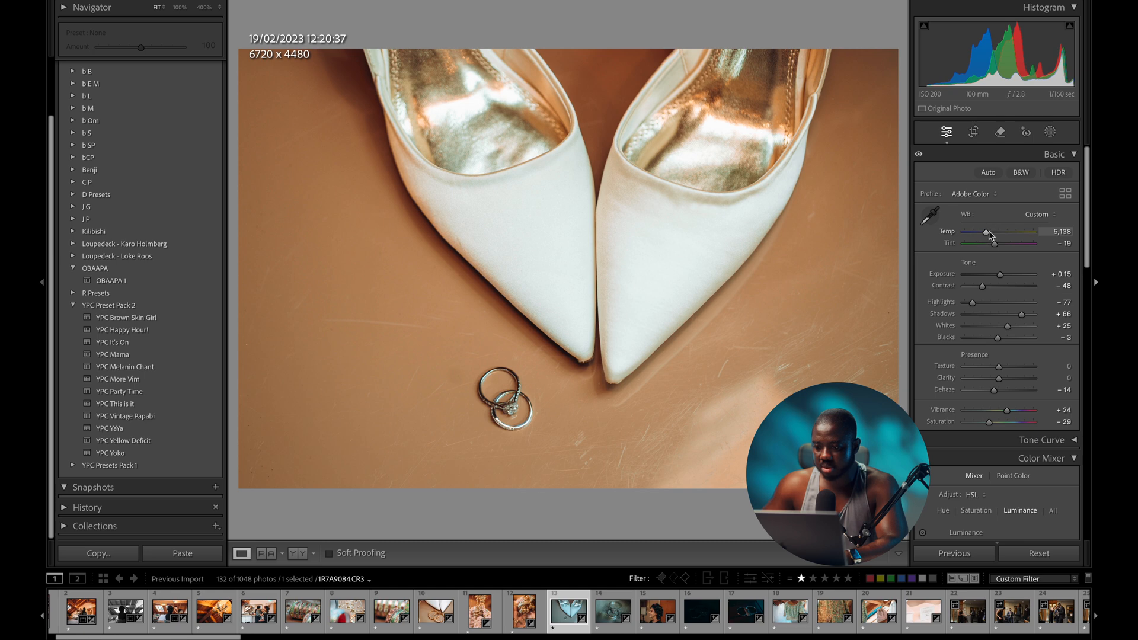
drag(1000, 275, 1002, 276)
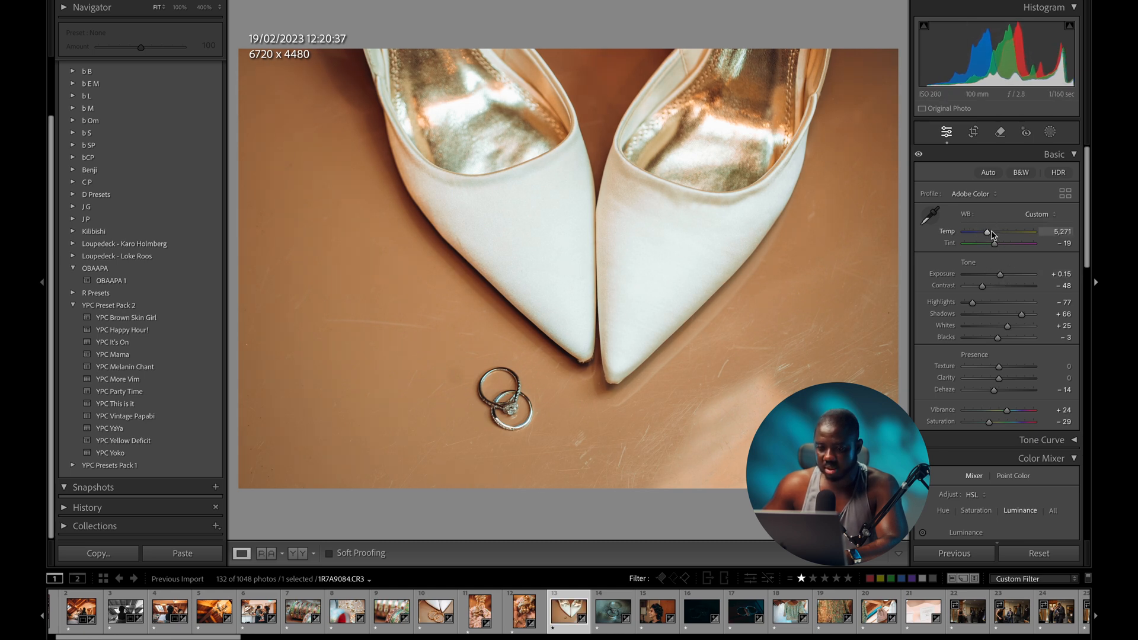
key(r)
drag(894, 486, 866, 469)
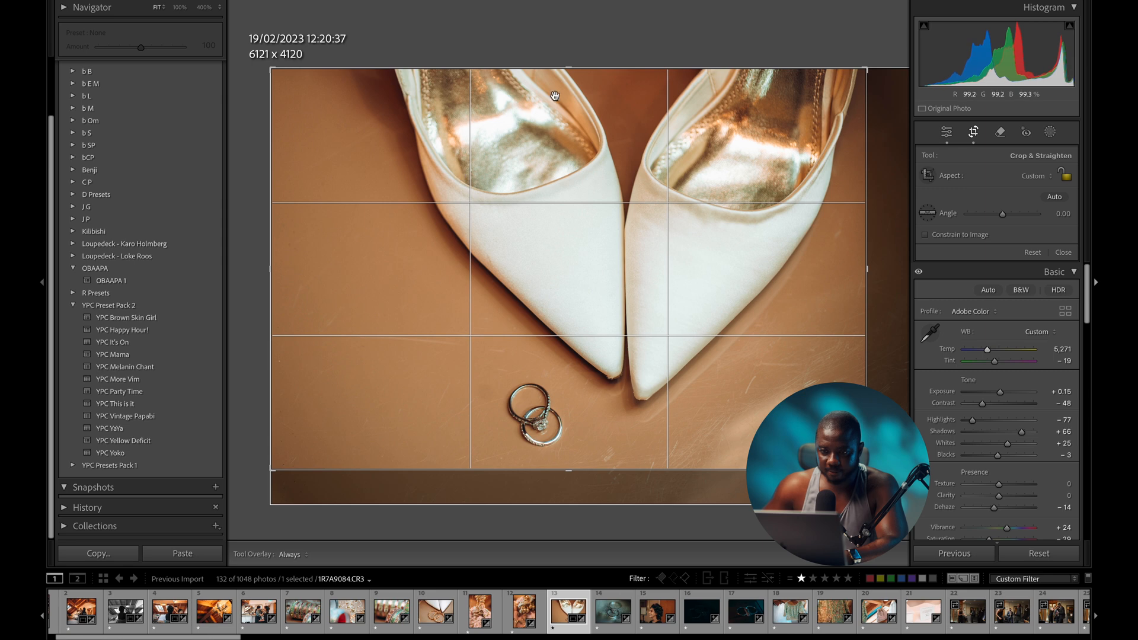
- Trim the shoes photo's top and left edges for a 5734 x 3952 crop
drag(546, 68, 546, 85)
drag(270, 128, 290, 129)
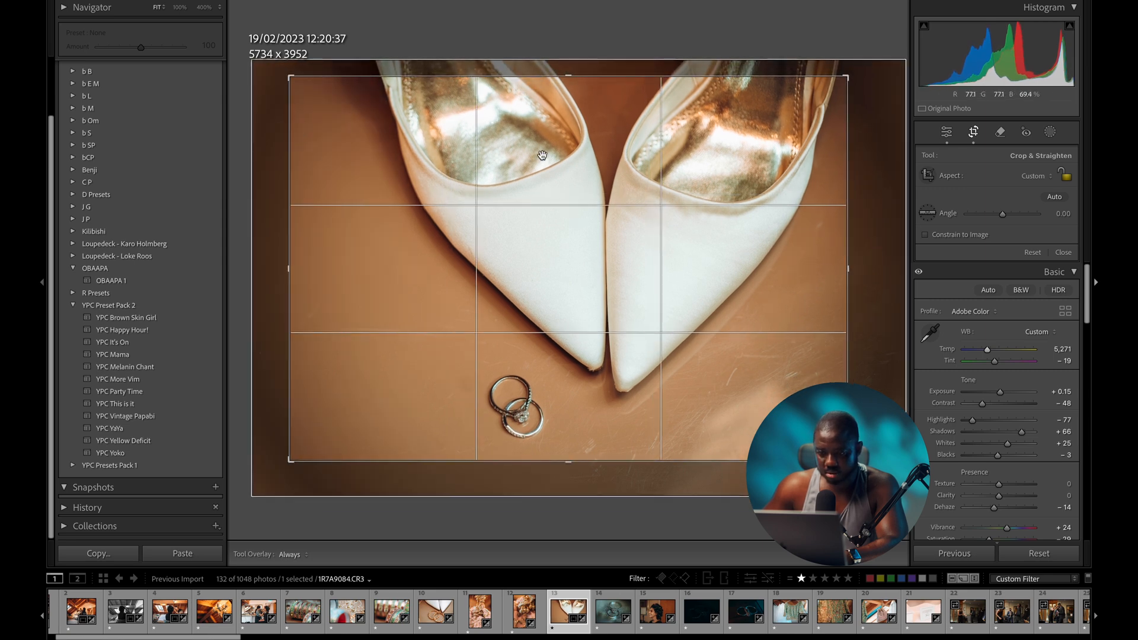
key(Return)
key(d)
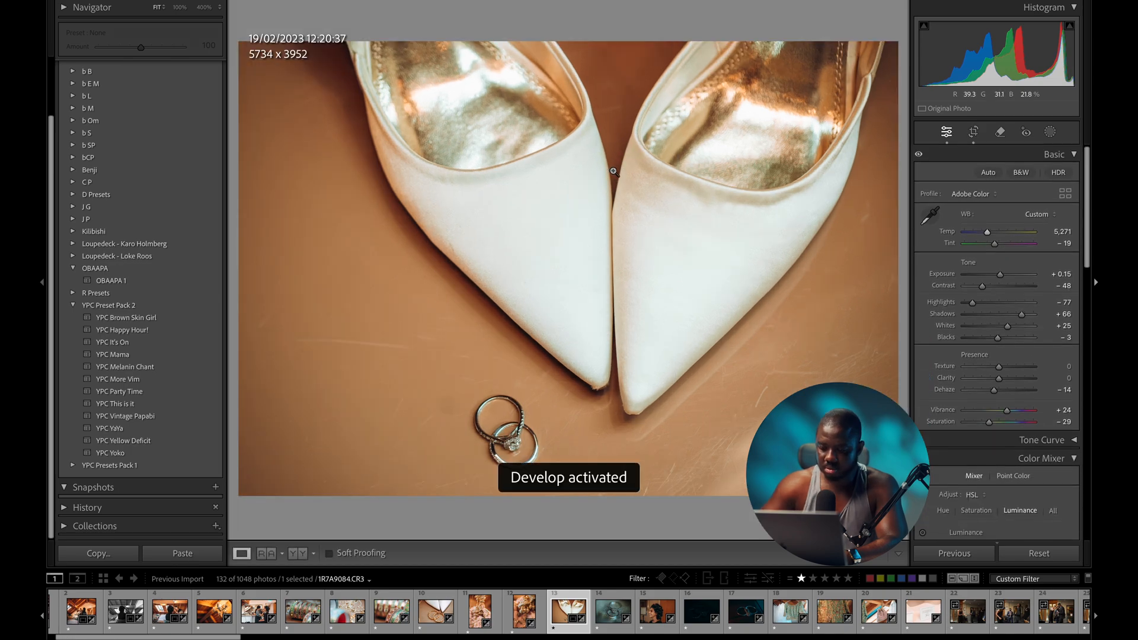
- Warm and brighten the ring close-up and add a −65 post-crop vignette at midpoint 7
key(Right)
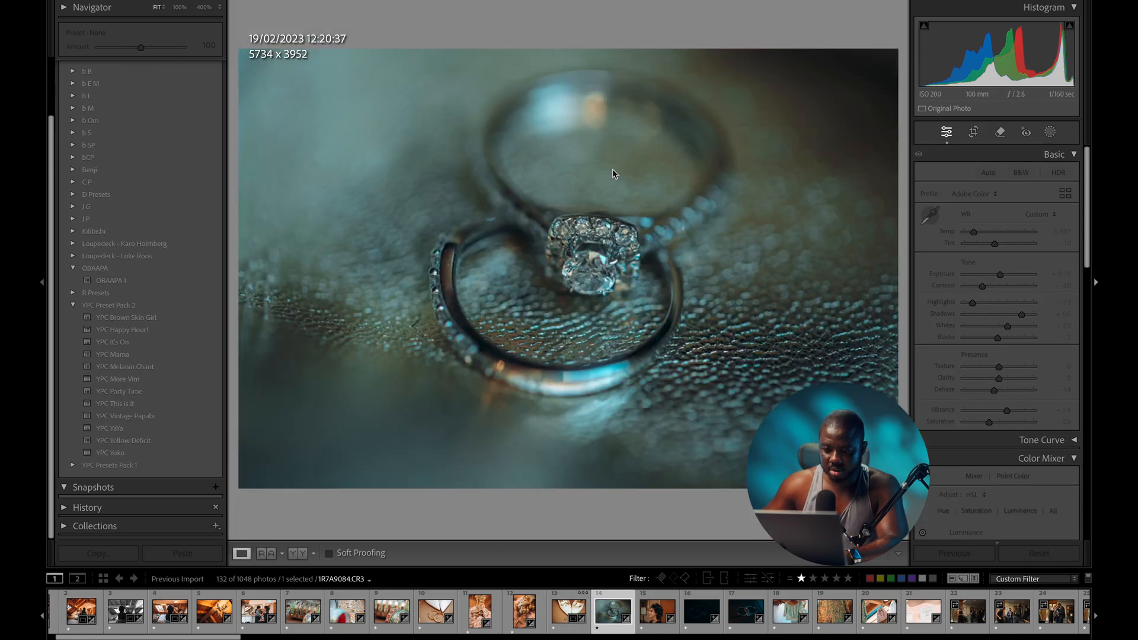
drag(984, 235, 990, 236)
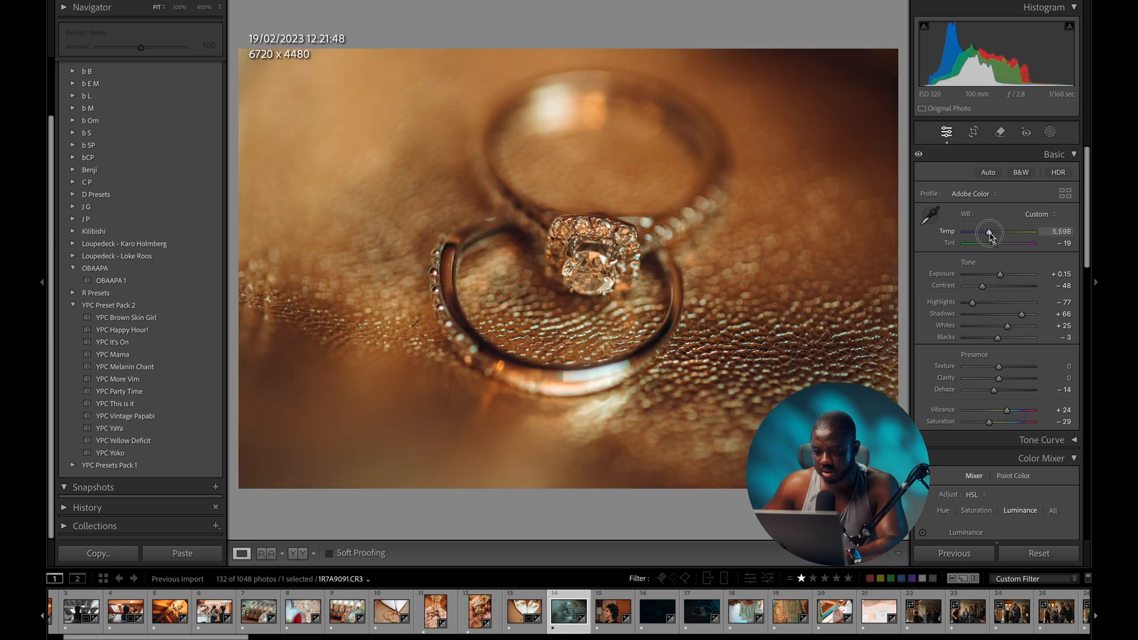
drag(1000, 275, 1003, 276)
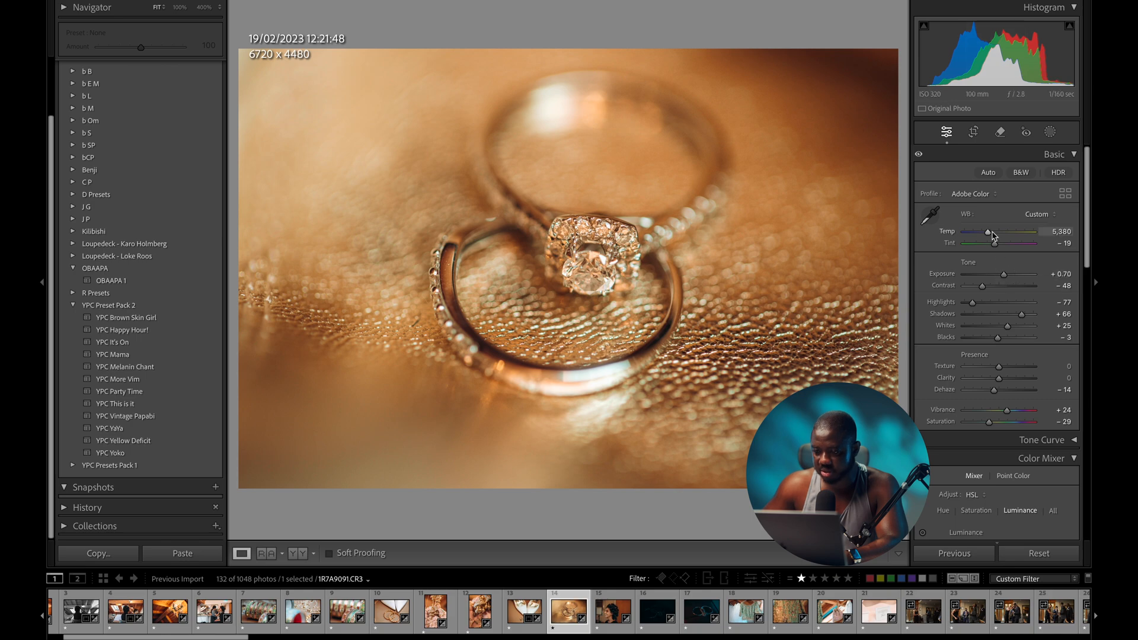
click(621, 244)
click(621, 244)
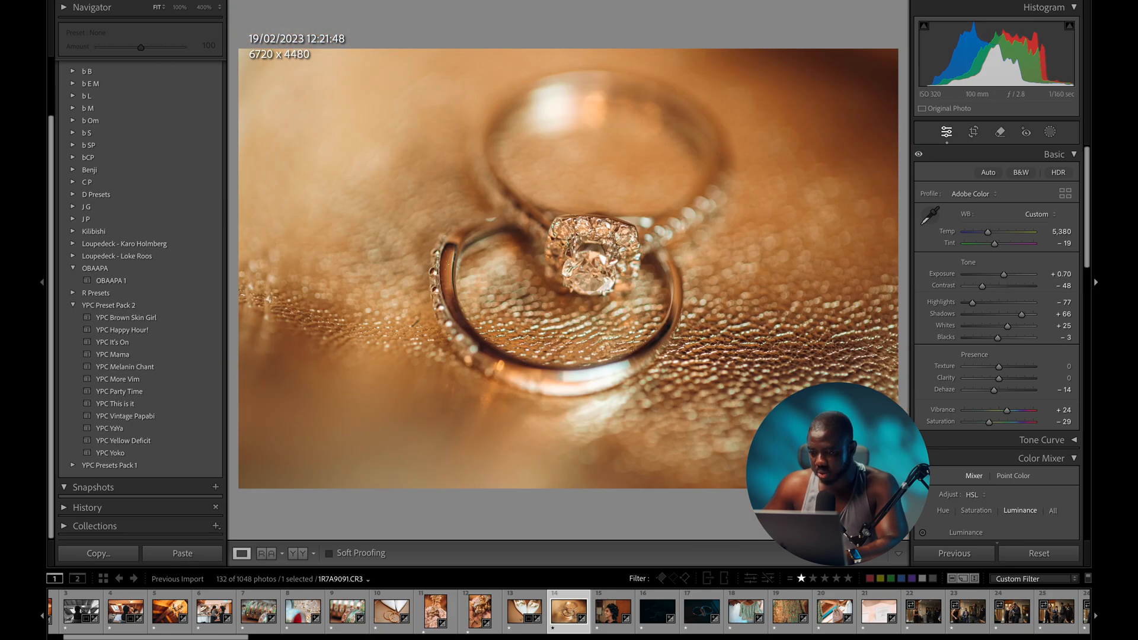
scroll(1088, 355, down, 15)
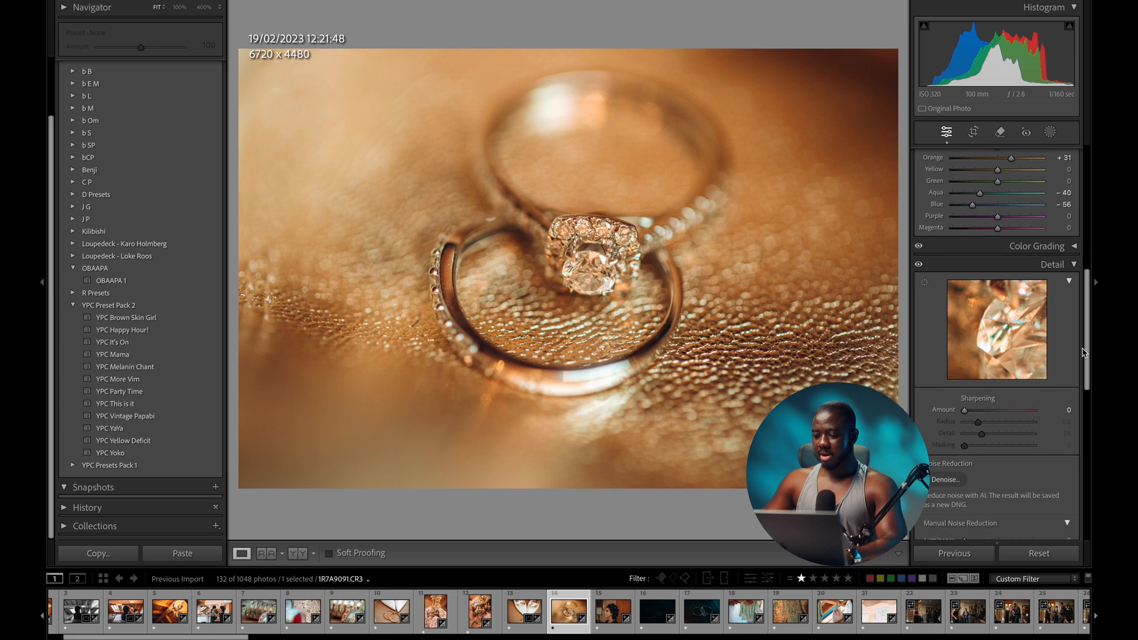
scroll(1083, 349, down, 5)
drag(988, 364, 965, 379)
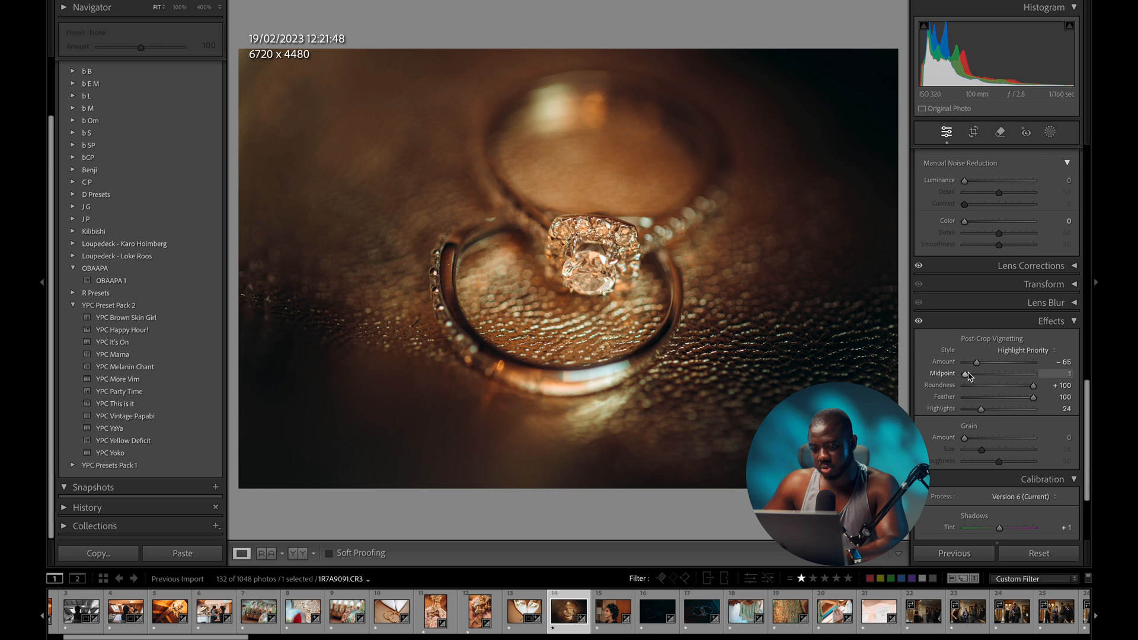
drag(968, 377, 972, 377)
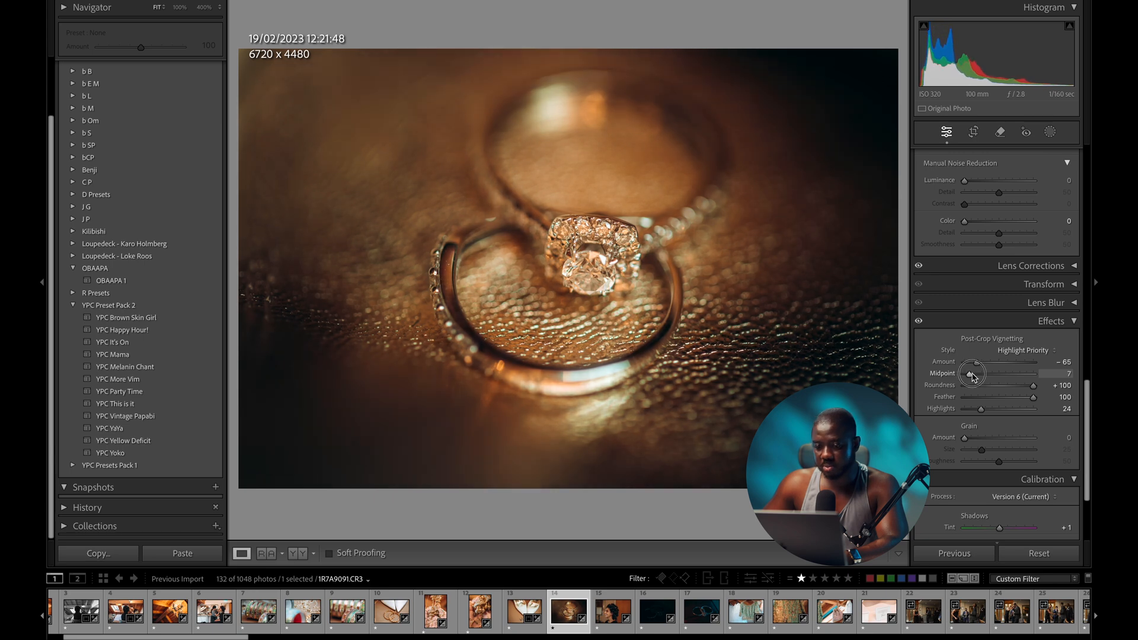
key(backslash)
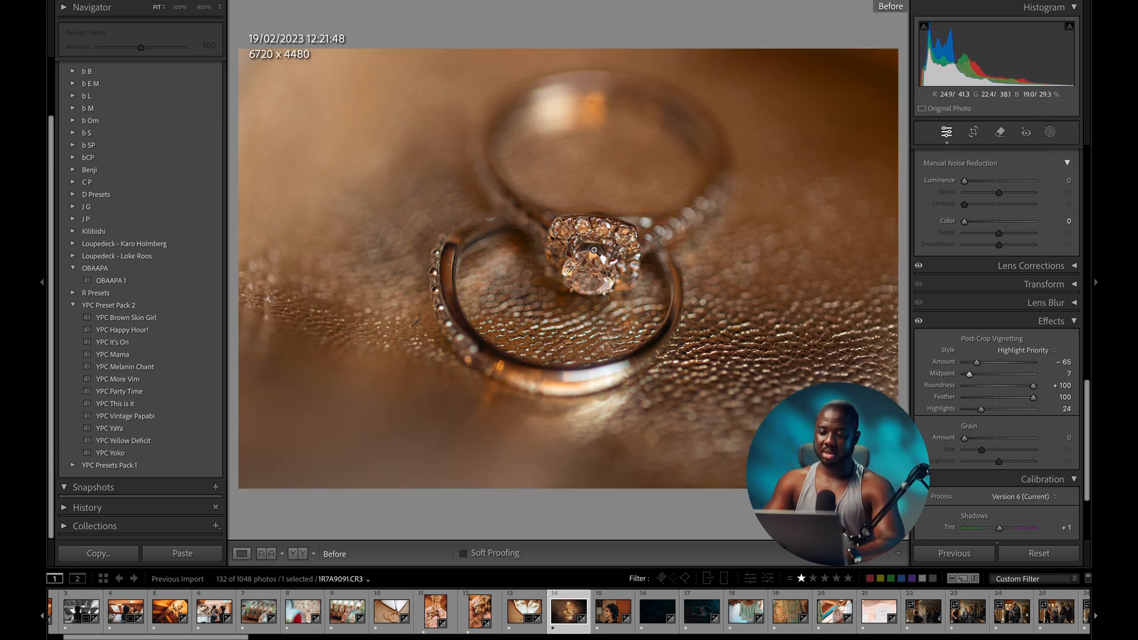
key(backslash)
key(backslash)
key(backslash)
- Bring up the laughing woman's portrait and raise its Exposure to +0.55
key(Right)
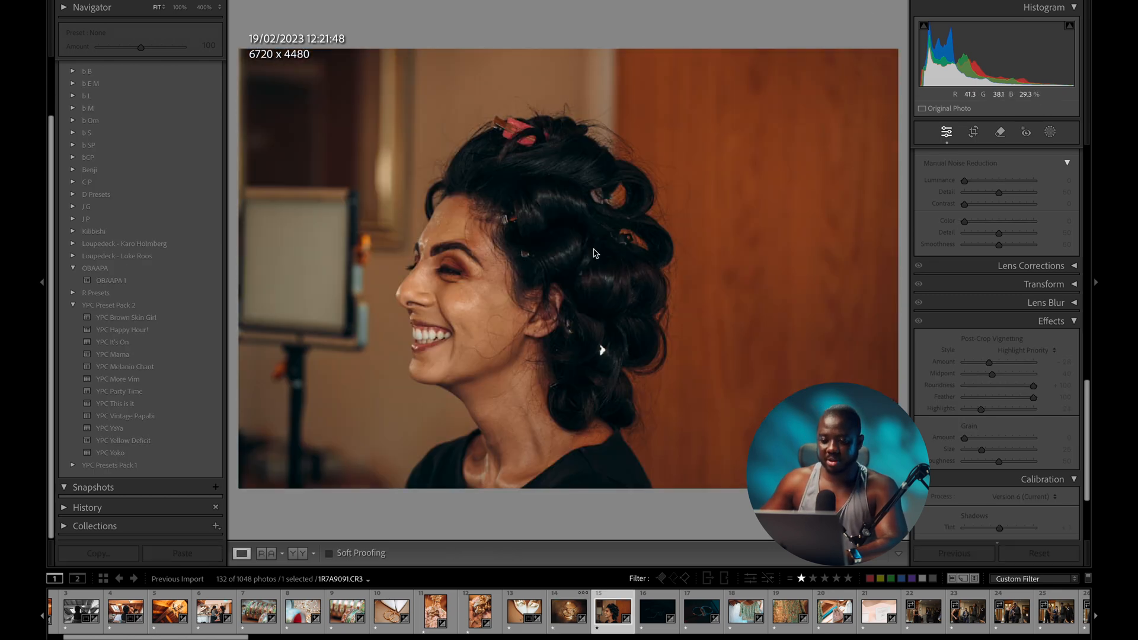
key(backslash)
key(backslash)
key(backslash)
key(backslash)
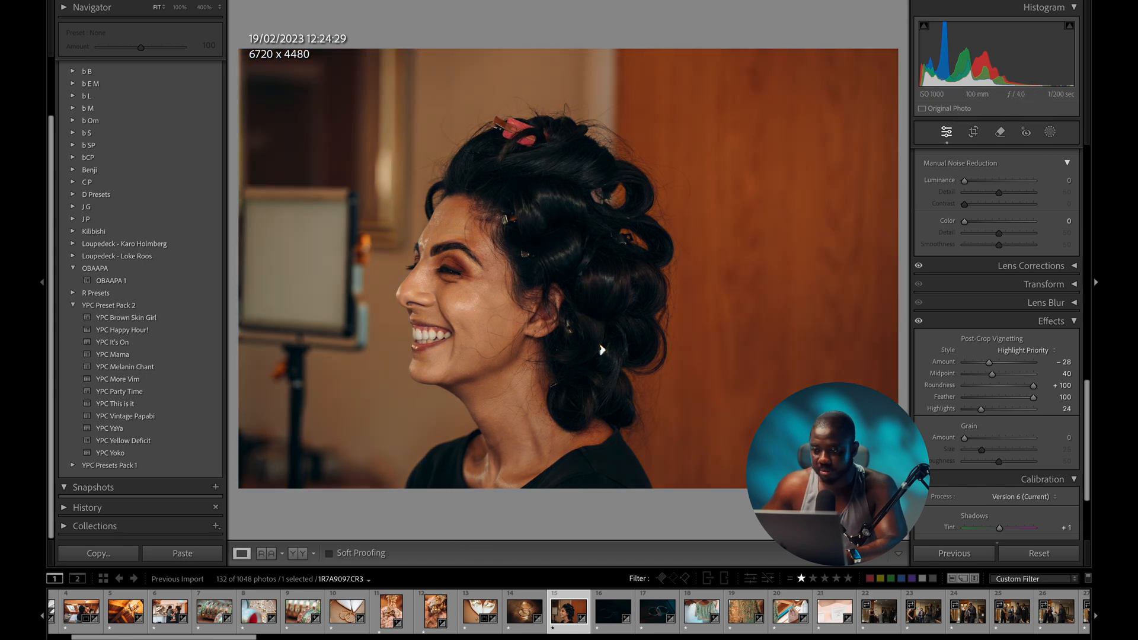
scroll(1012, 267, up, 10)
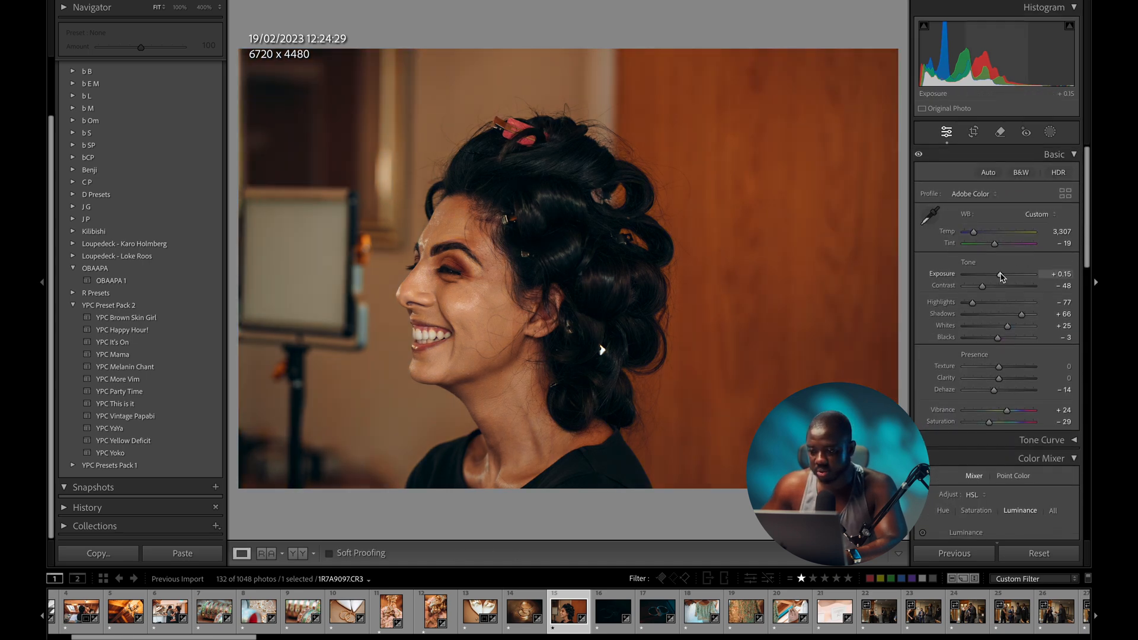
drag(1000, 274, 1003, 276)
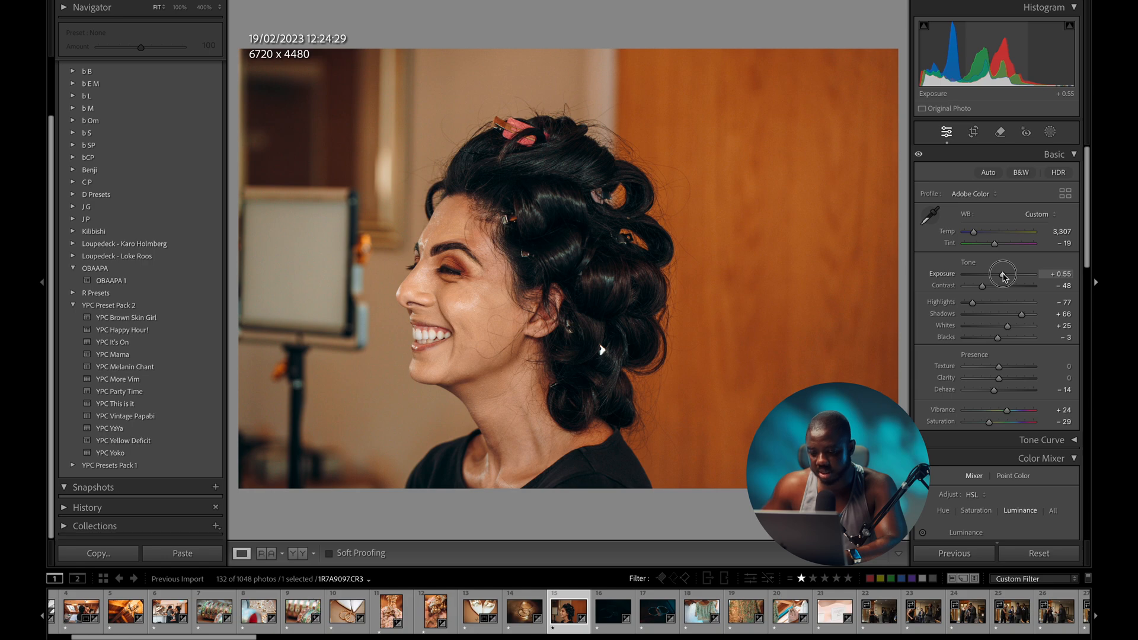
- Straighten the portrait slightly counterclockwise, then advance to the dark ring shot
key(r)
drag(675, 510, 685, 509)
key(r)
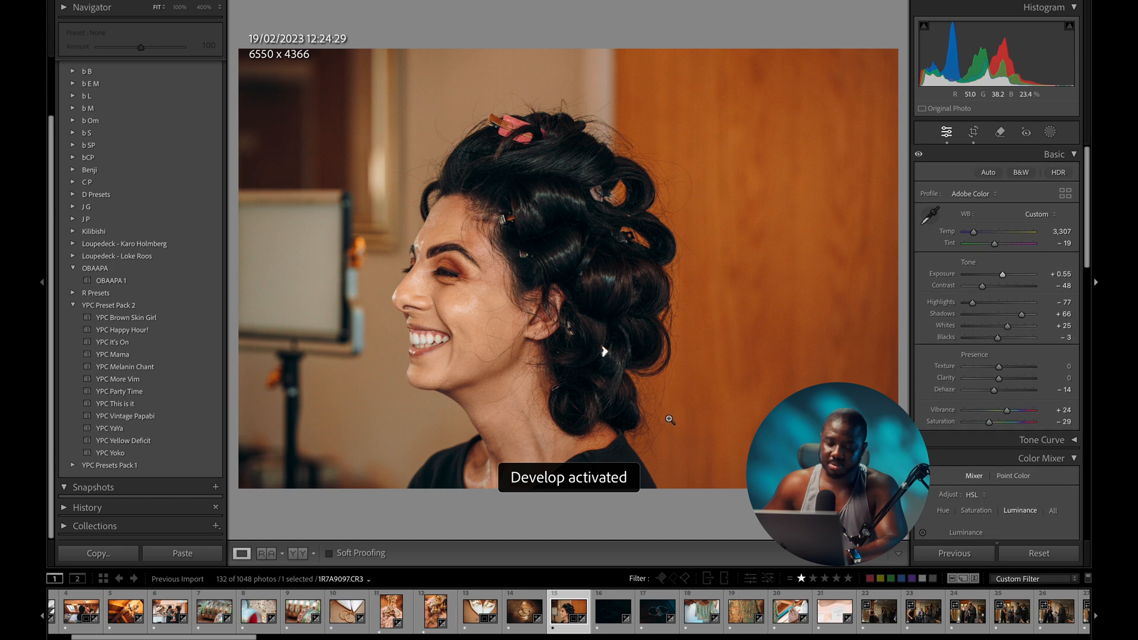
key(Right)
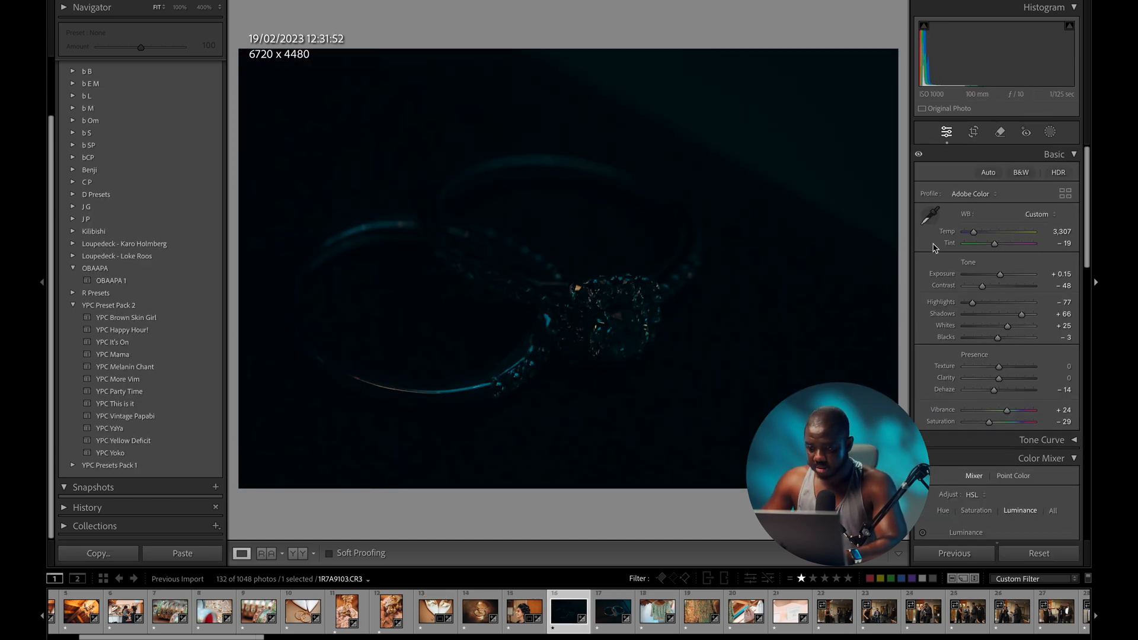
- Make the first ring photo black and white and brighten it, then warm and brighten the colour ring shot
key(v)
drag(1000, 276, 1026, 278)
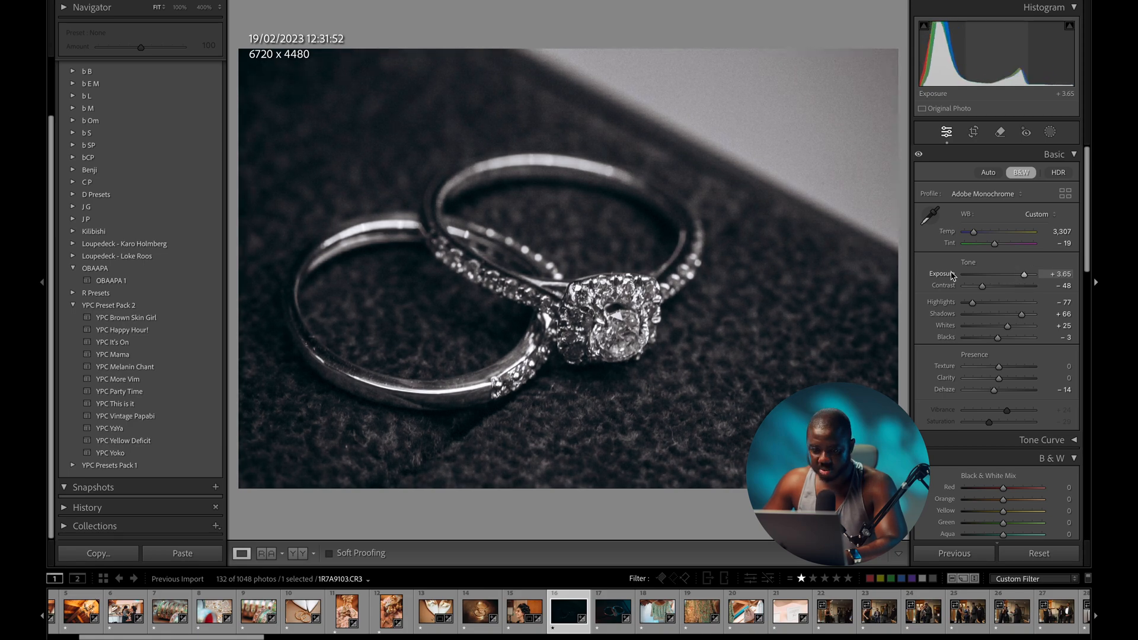
key(Right)
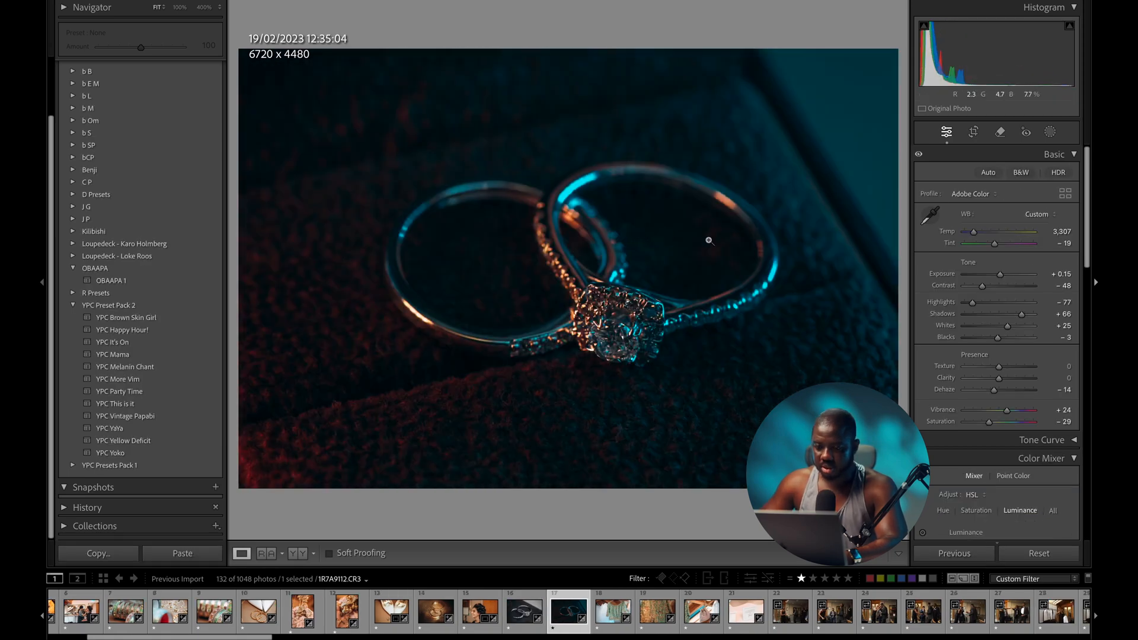
drag(973, 235, 981, 235)
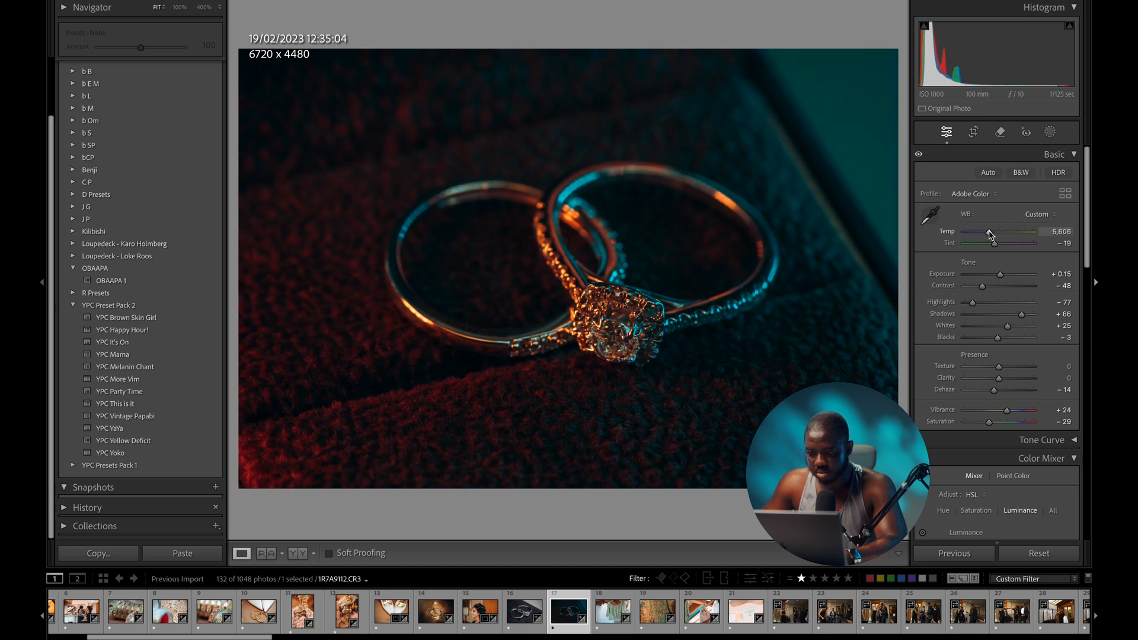
drag(1000, 274, 1004, 274)
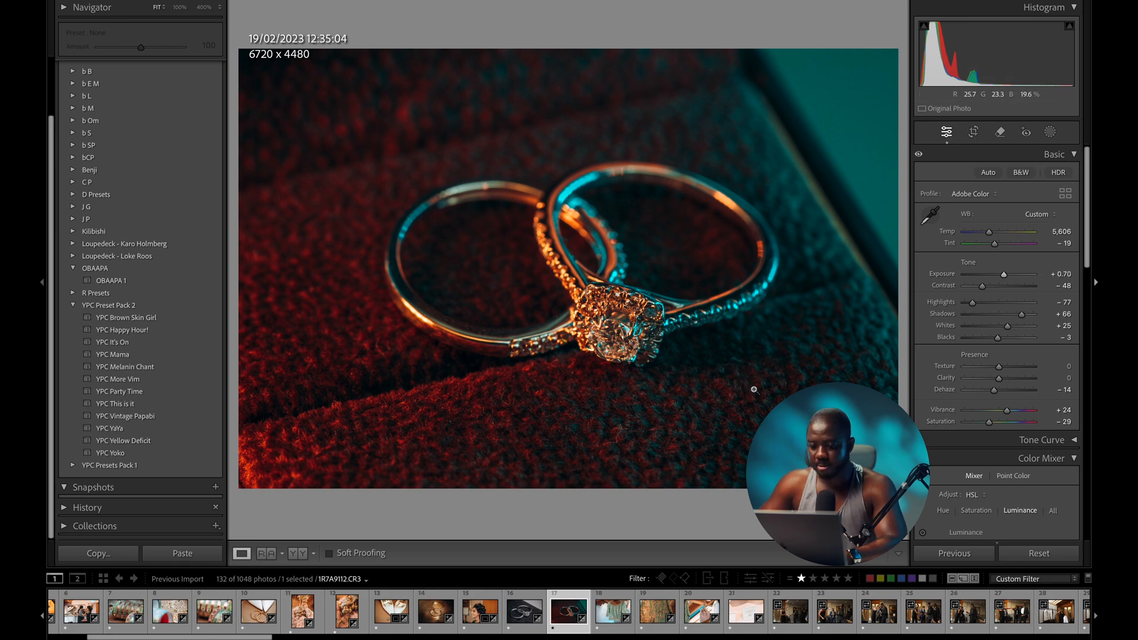
- Warm the green blouse photo, cool and fine-tune the embroidery close-up, and warm the potli bag photo
key(Right)
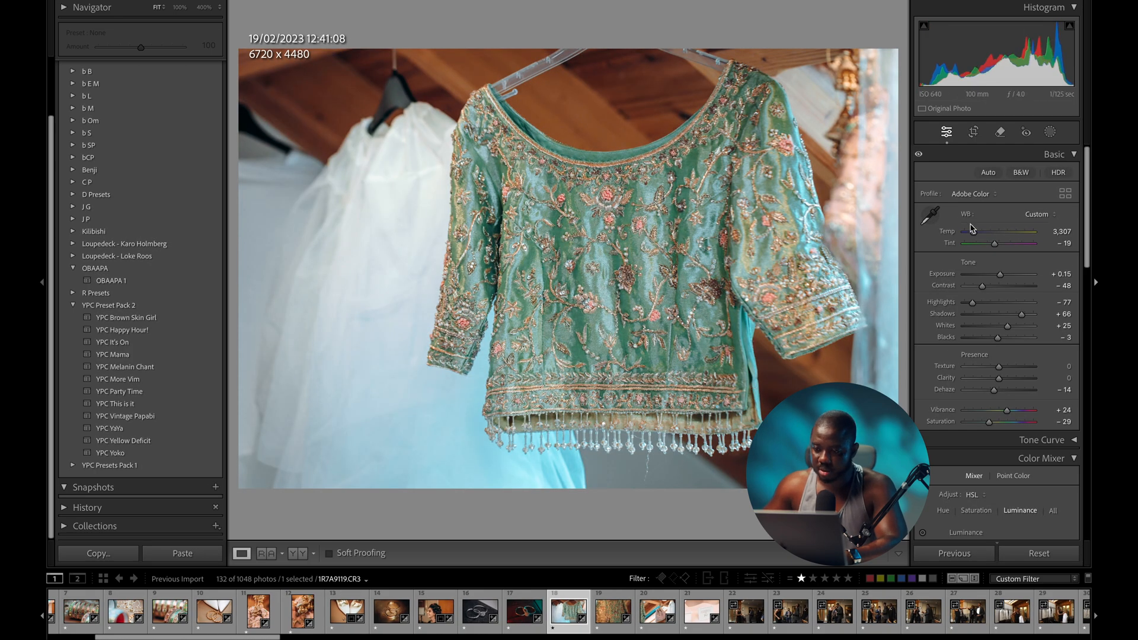
drag(974, 235, 980, 234)
key(Right)
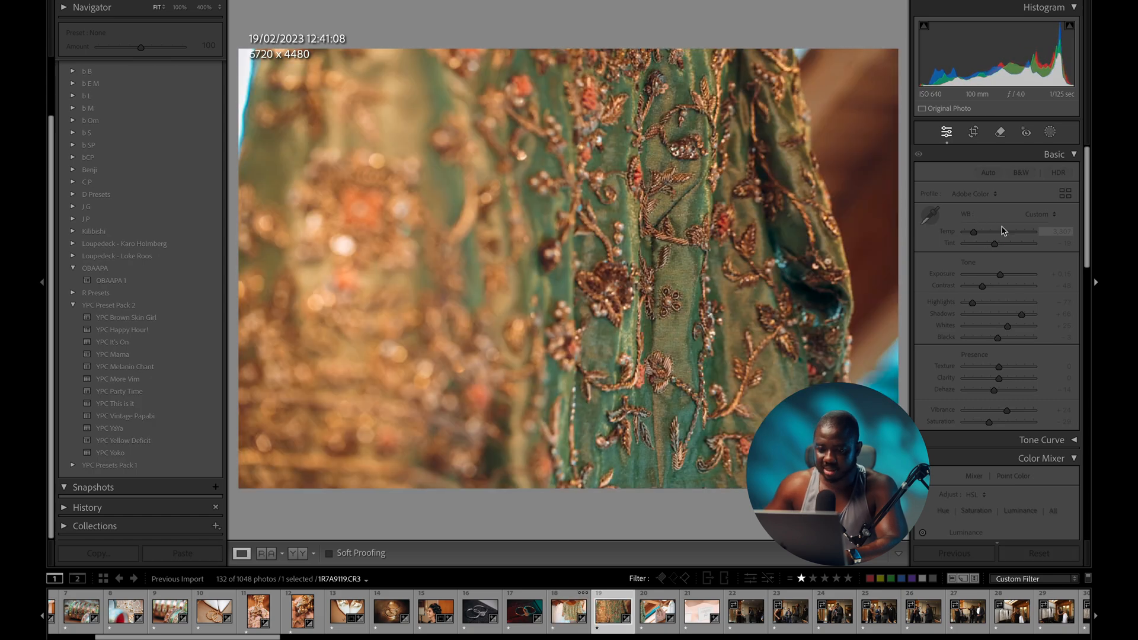
drag(976, 230, 963, 231)
drag(999, 274, 1001, 277)
drag(1002, 276, 1000, 276)
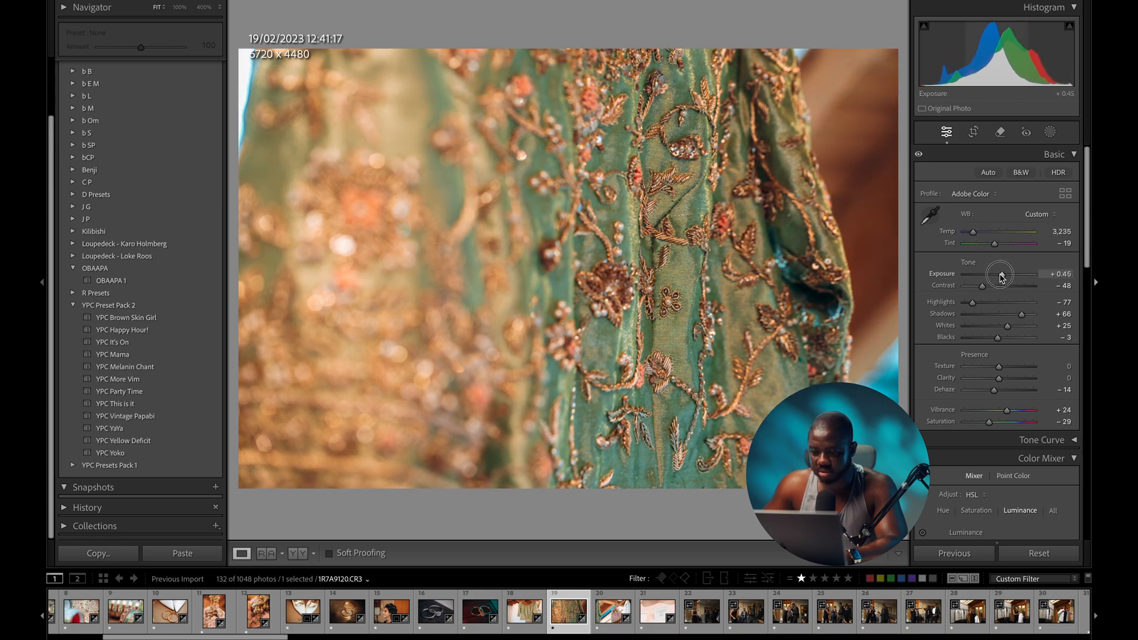
key(Right)
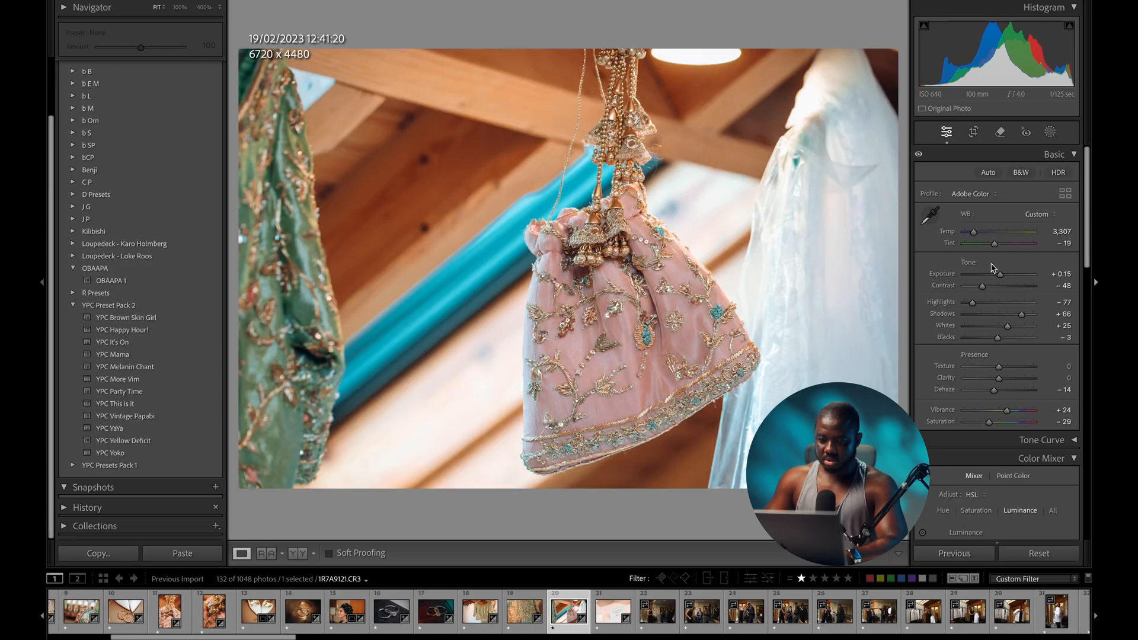
drag(975, 236, 978, 236)
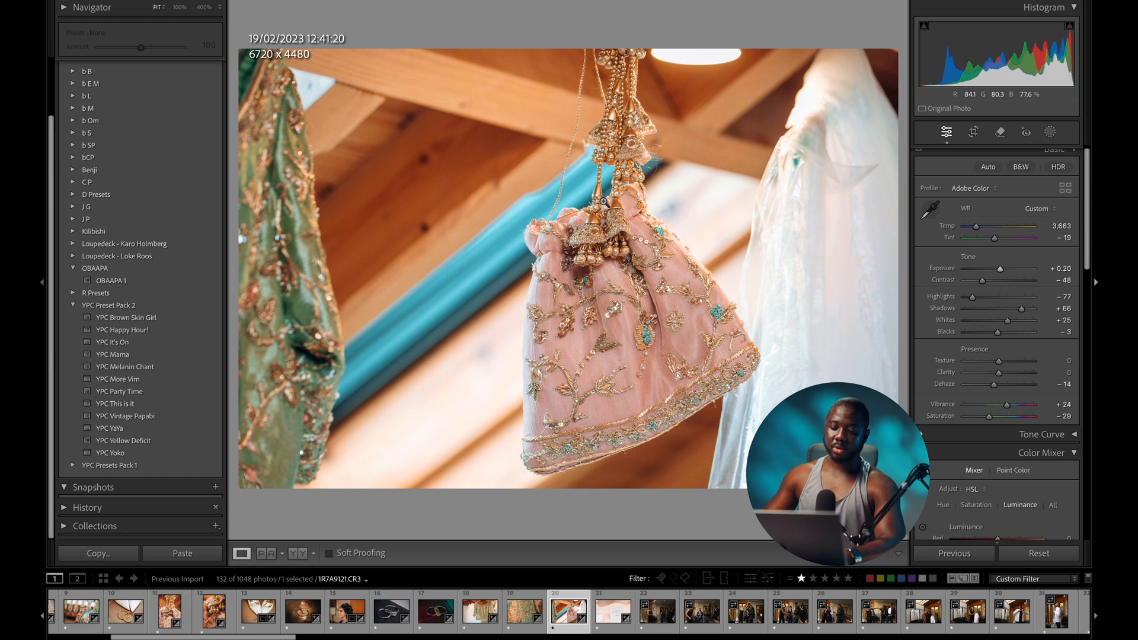
- Sync the curlers portrait's settings onto the groomsmen group photo (3,307 temp, −19 tint, +0.55 exposure)
click(660, 616)
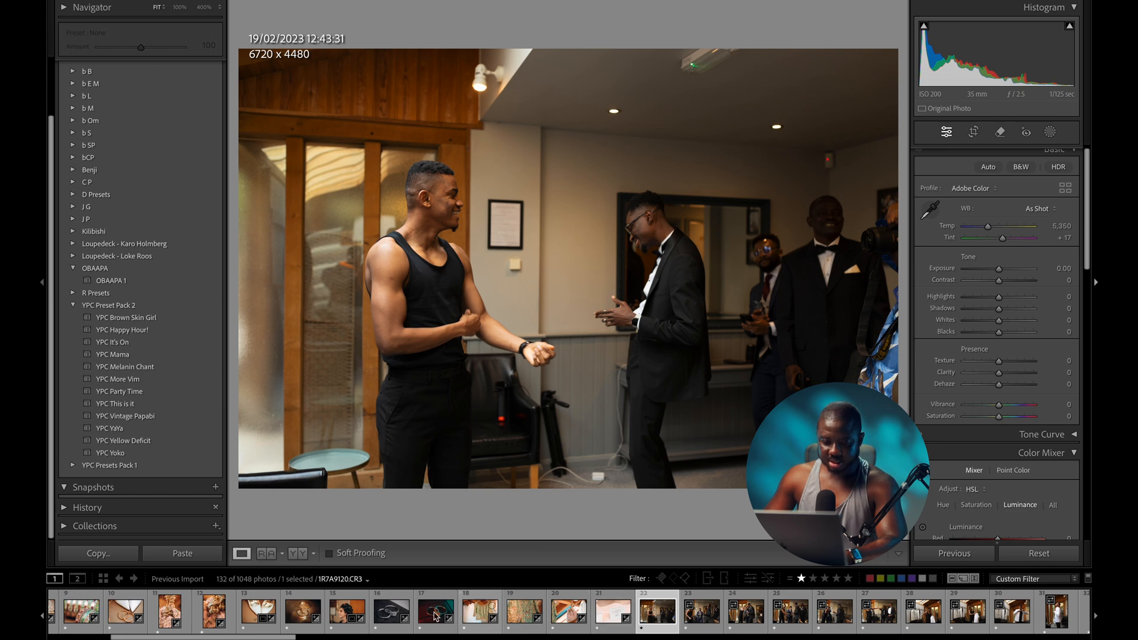
ctrl+click(341, 611)
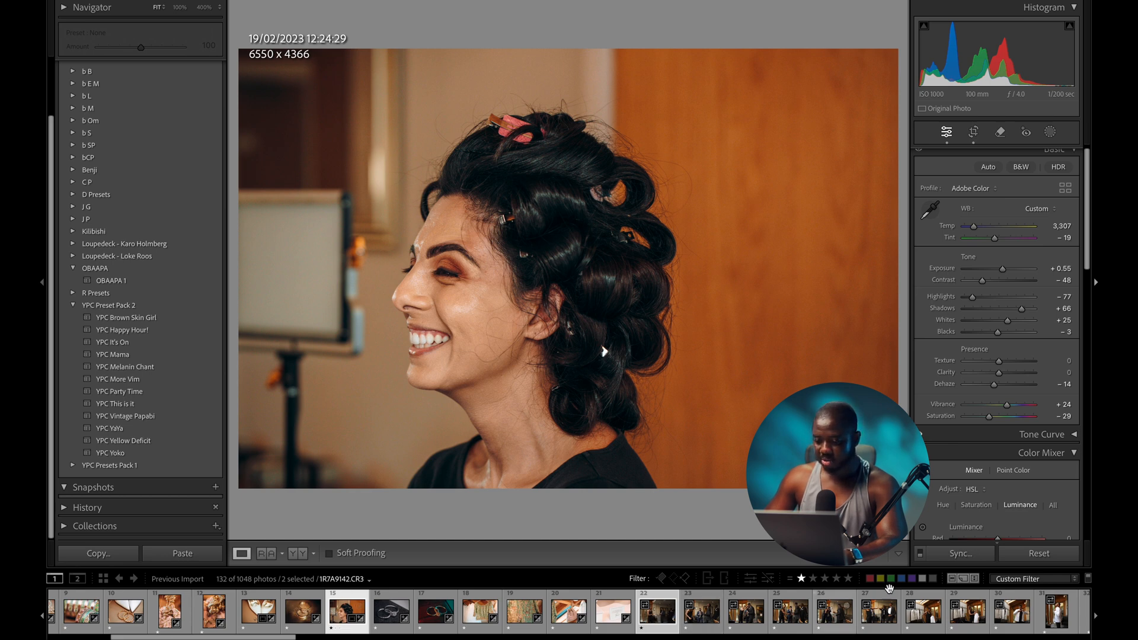
click(960, 554)
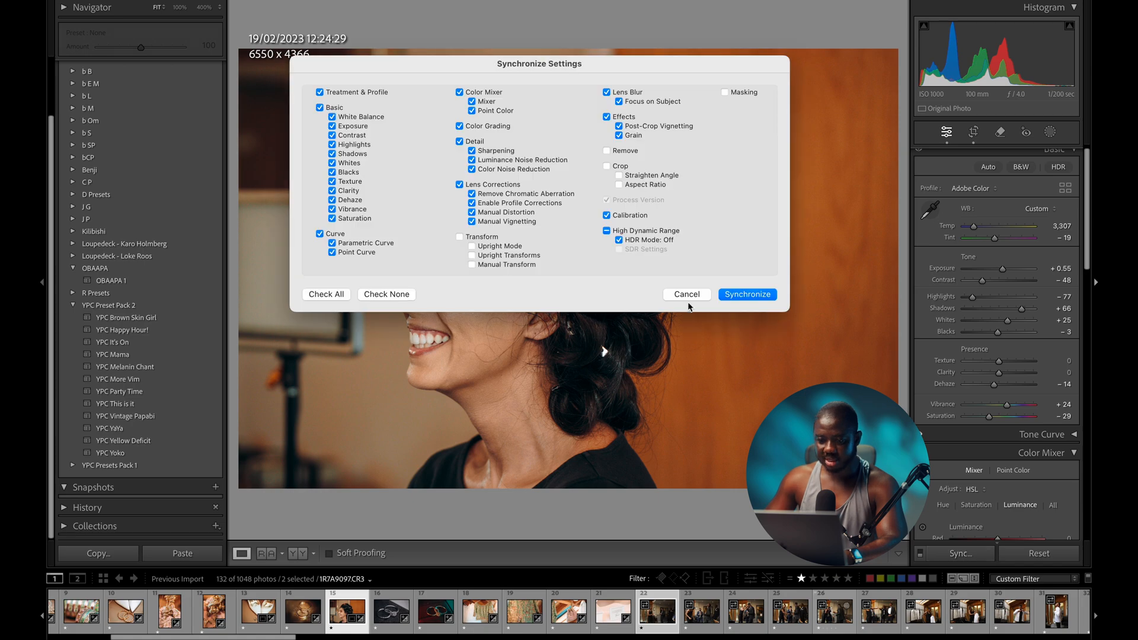
click(748, 295)
click(656, 610)
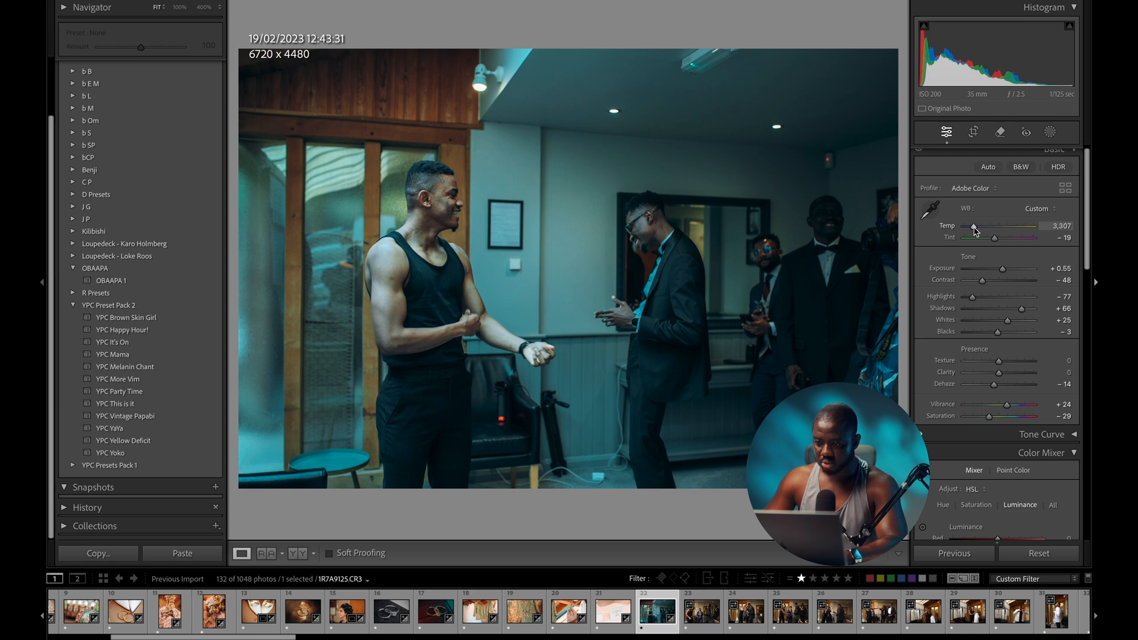
- Warm the group photo to 4,432, raise exposure to +0.60, and straighten it slightly
drag(974, 230, 980, 230)
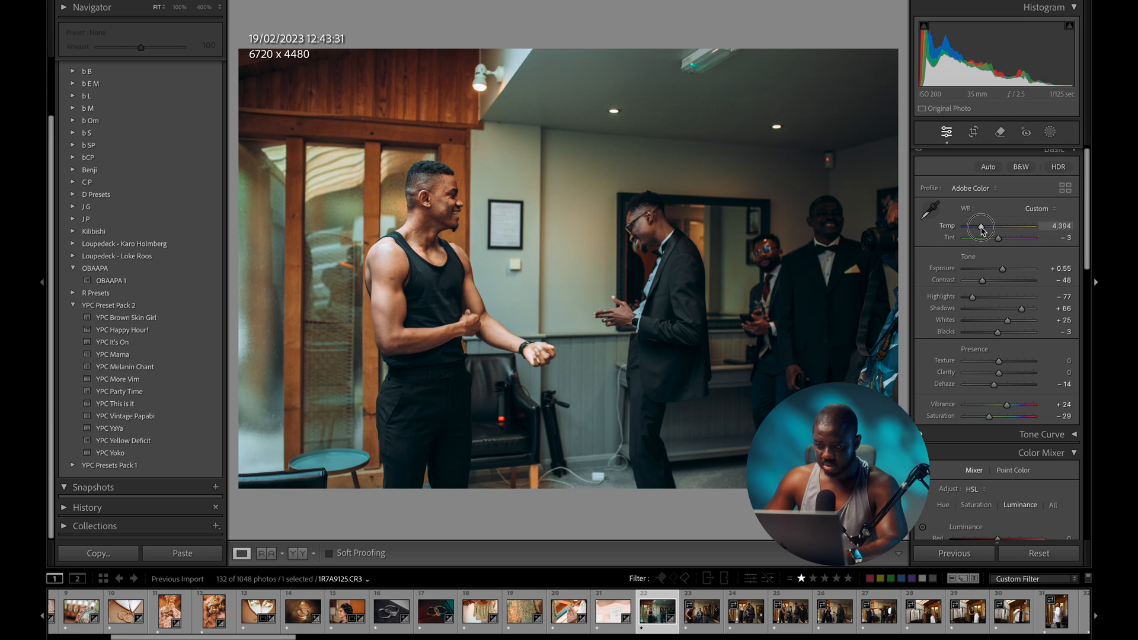
drag(1002, 268, 1004, 271)
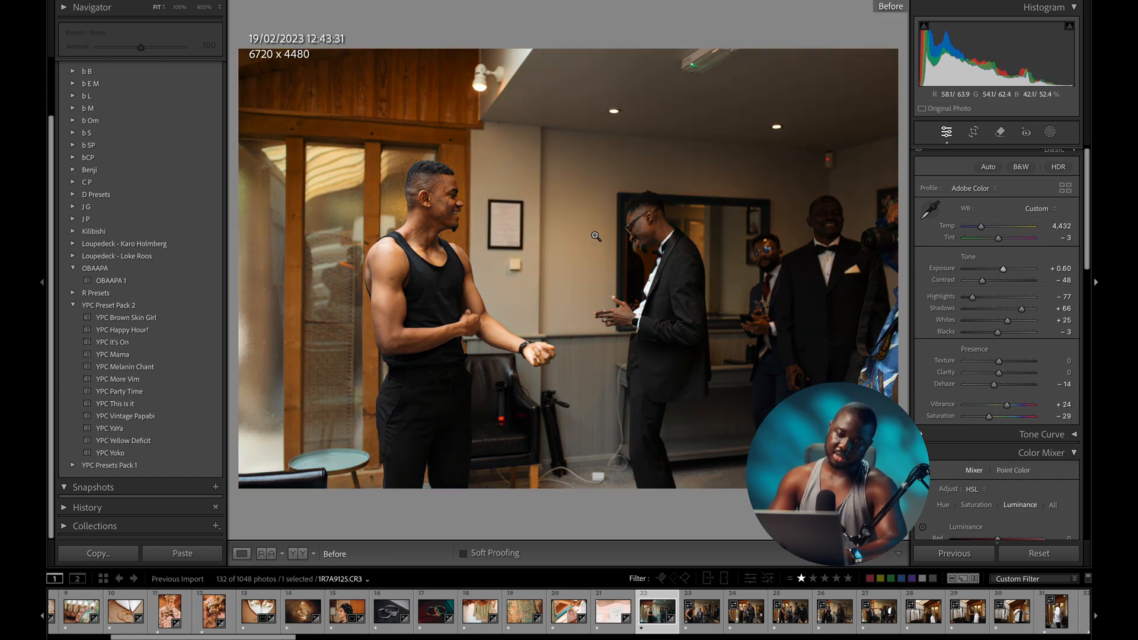
key(r)
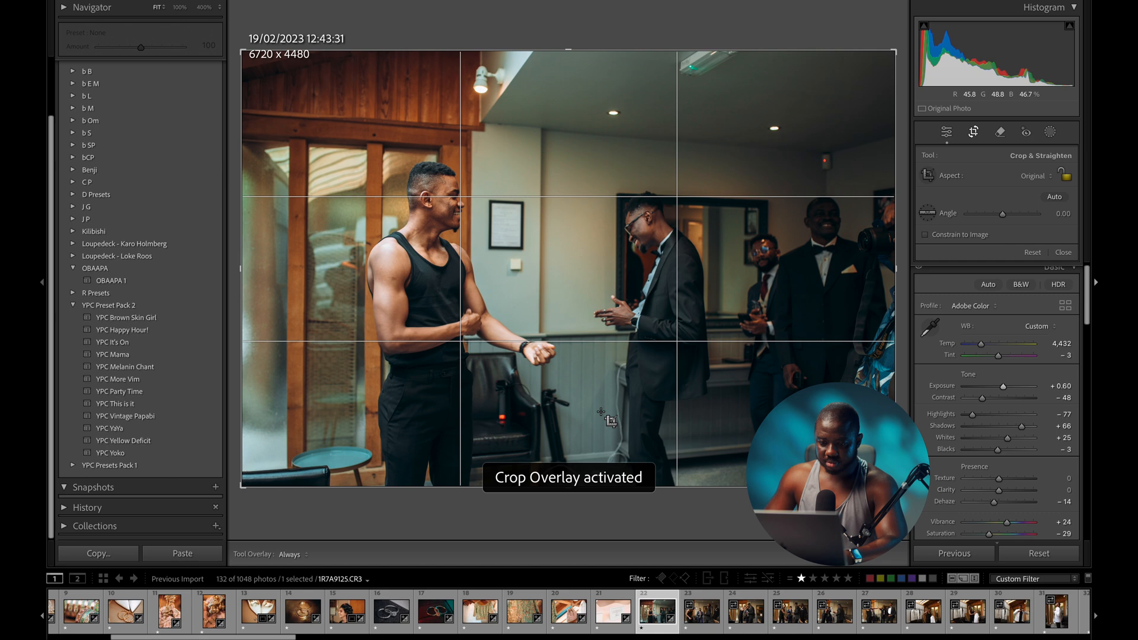
drag(591, 514, 593, 515)
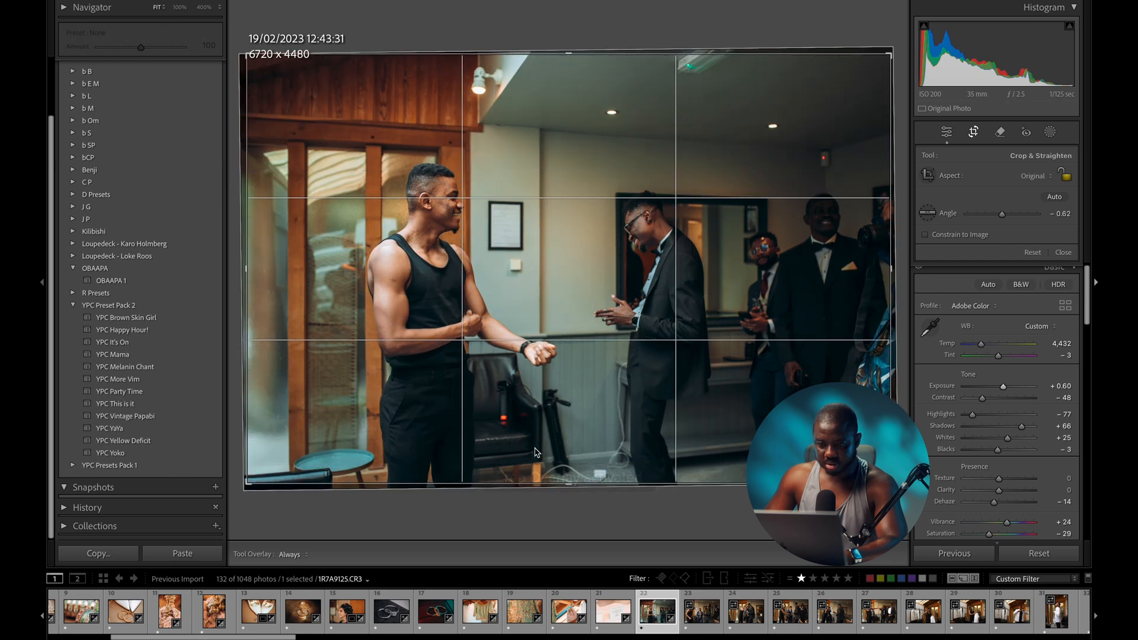
double_click(532, 421)
- Sync the group photo's settings across the 45 photos through photo 66
key(Right)
key(Left)
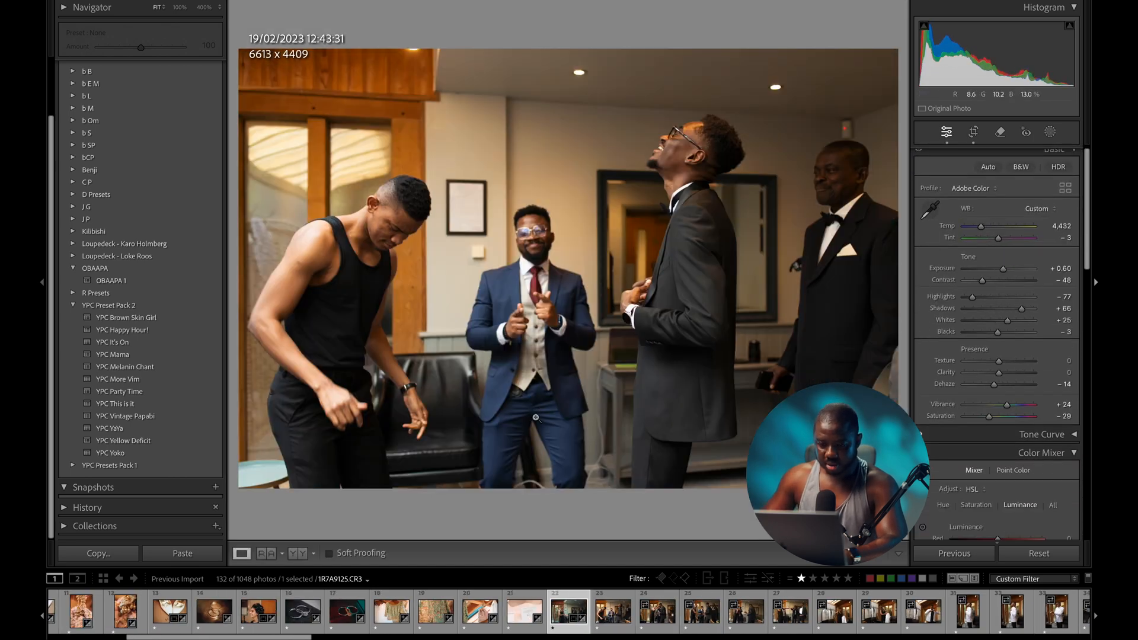
scroll(634, 602, right, 5)
scroll(634, 602, right, 8)
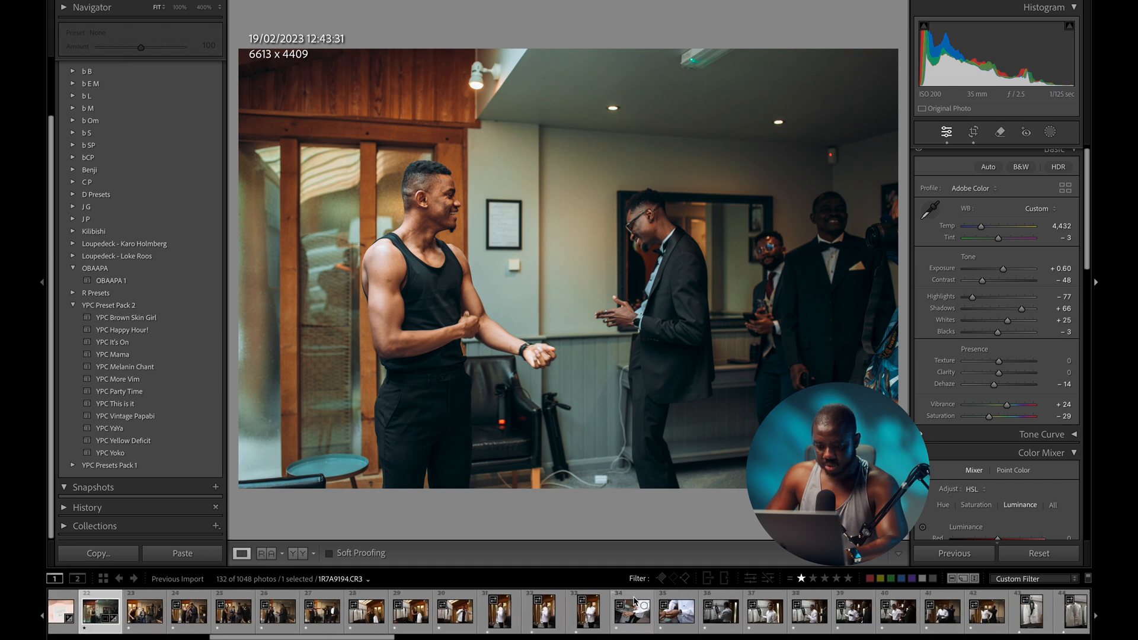
scroll(634, 601, right, 5)
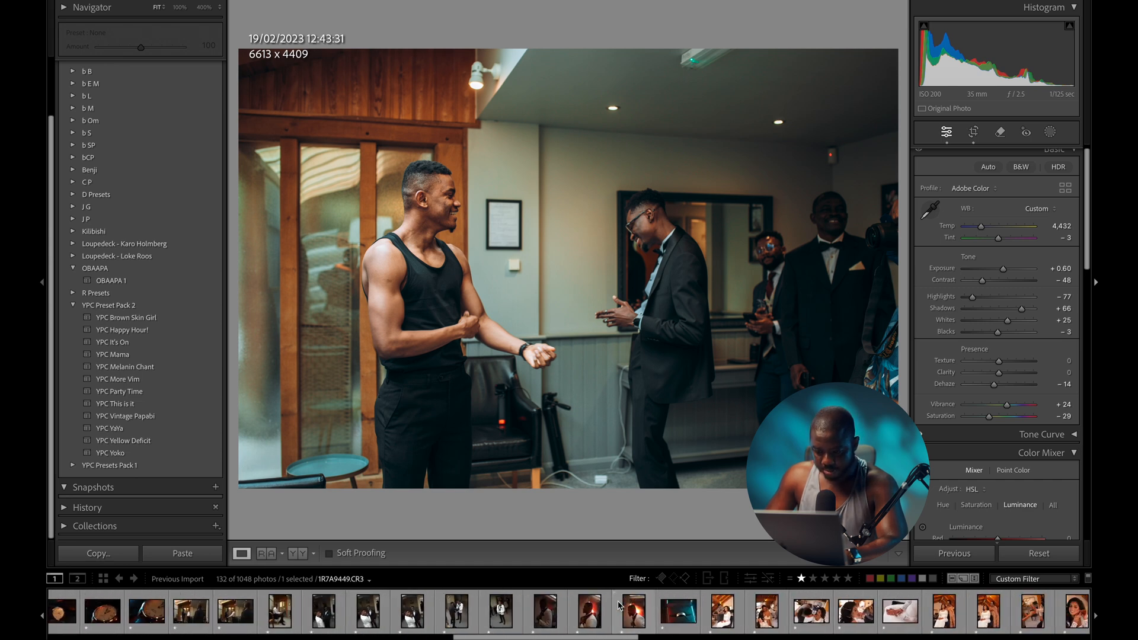
click(626, 619)
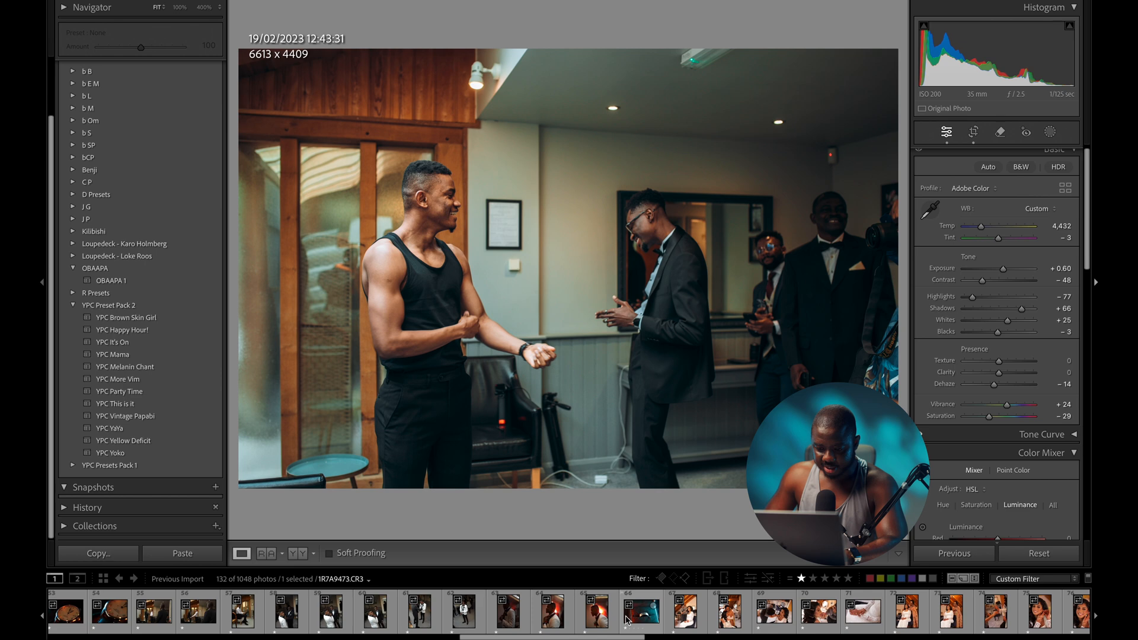
shift+click(640, 620)
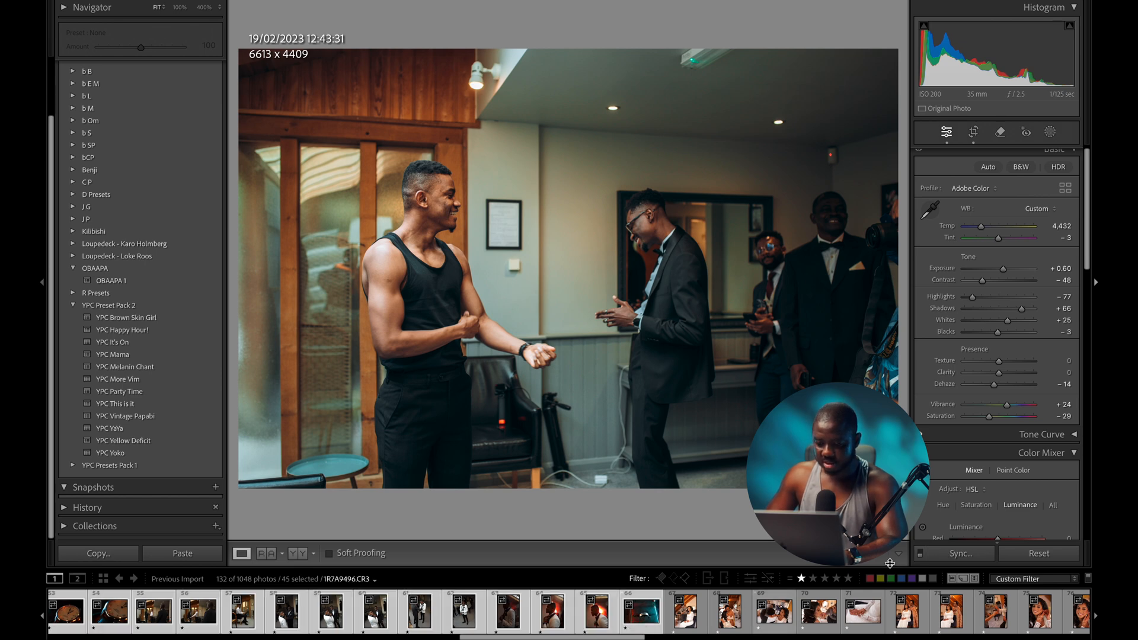
click(954, 553)
click(748, 296)
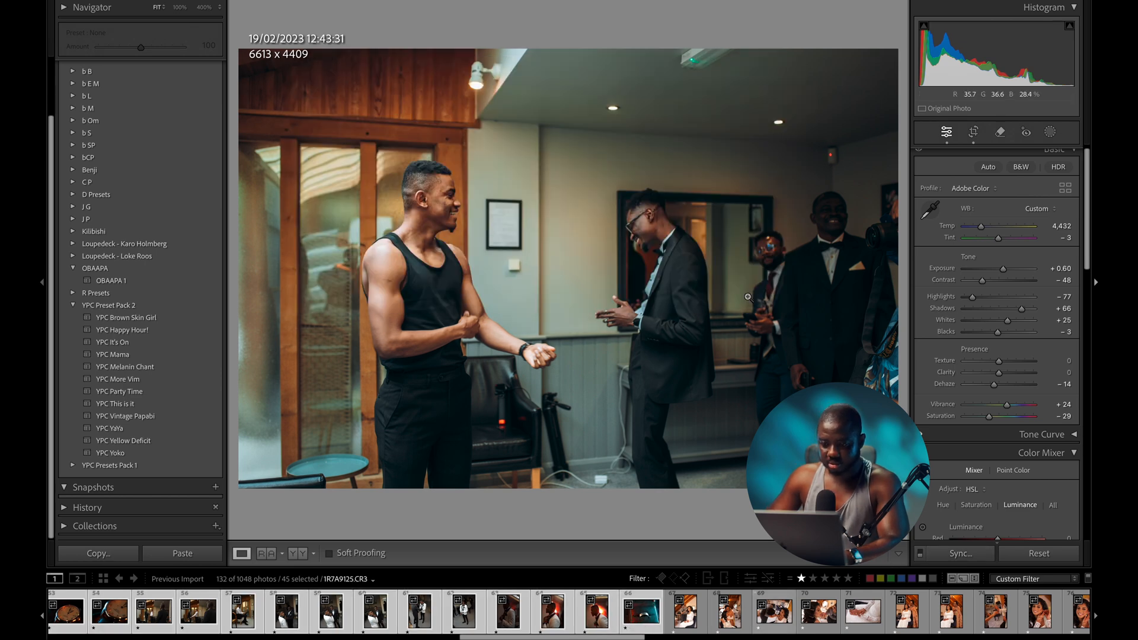
- Scroll back along the filmstrip to the next groomsmen photo
scroll(362, 608, left, 3)
scroll(363, 609, left, 10)
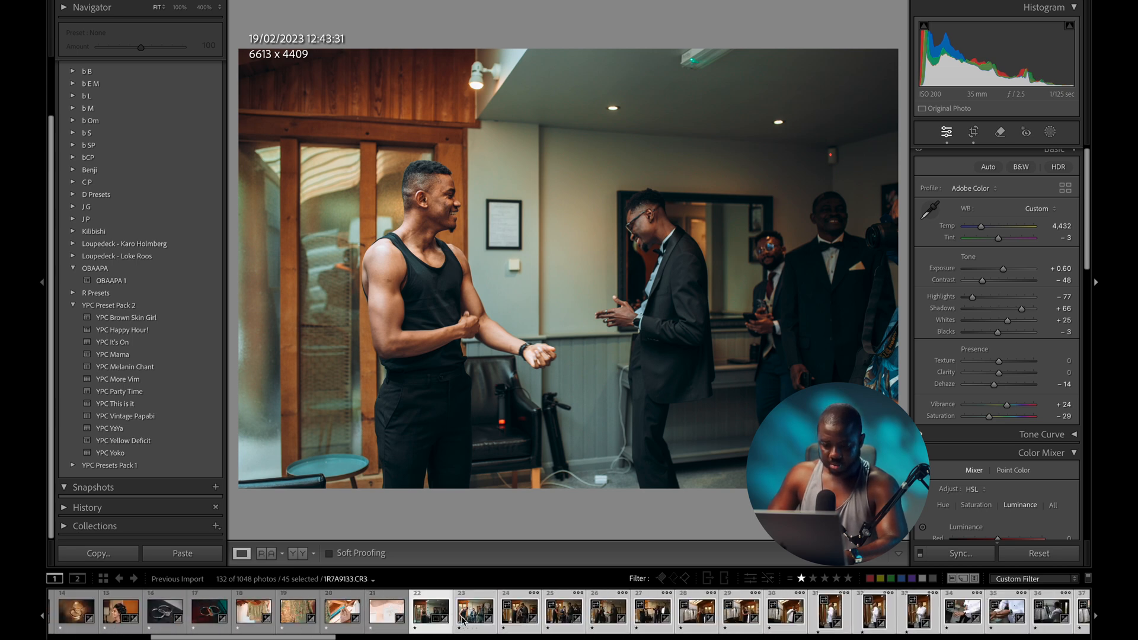
click(466, 615)
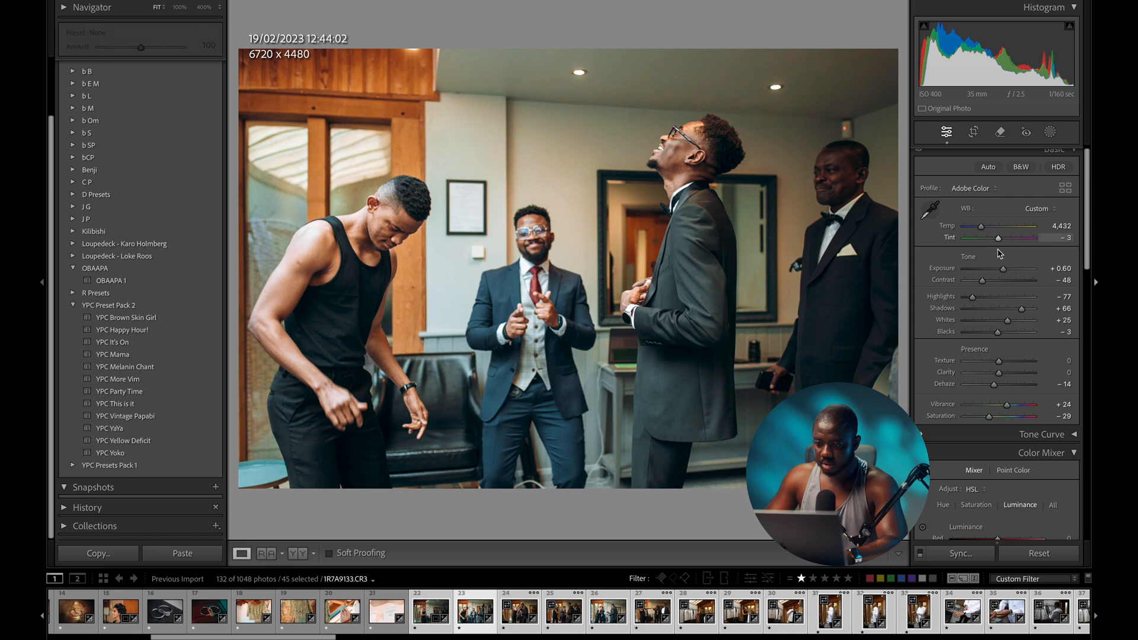
- Ease the dancing groomsmen photo's exposure to +0.35 and warm it to 4,679
drag(1002, 268, 1001, 268)
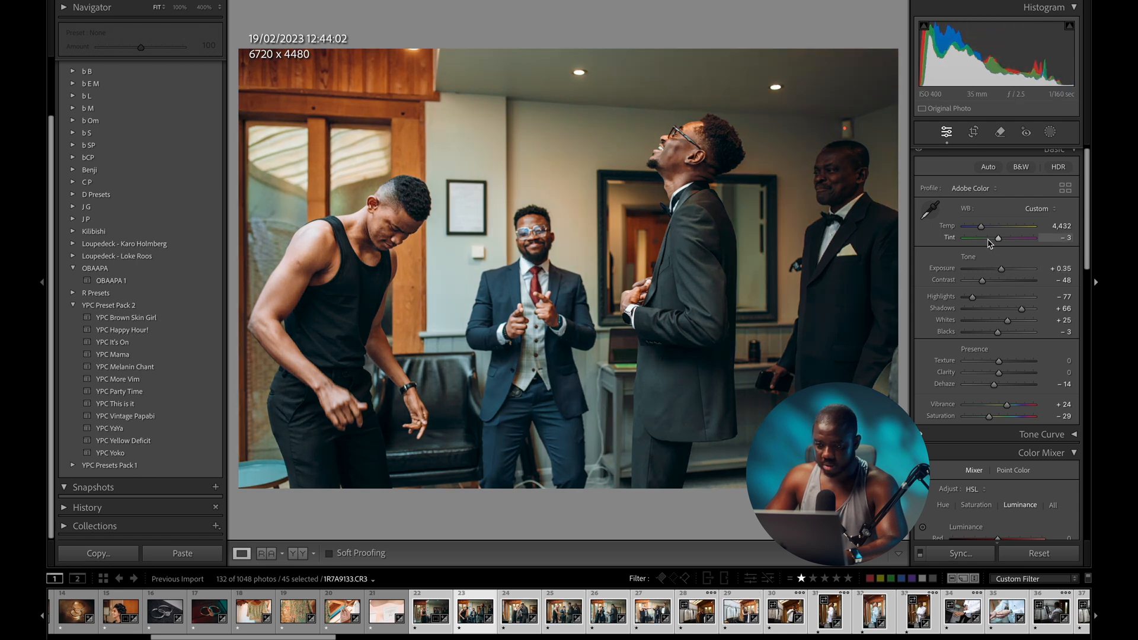
drag(982, 230, 982, 228)
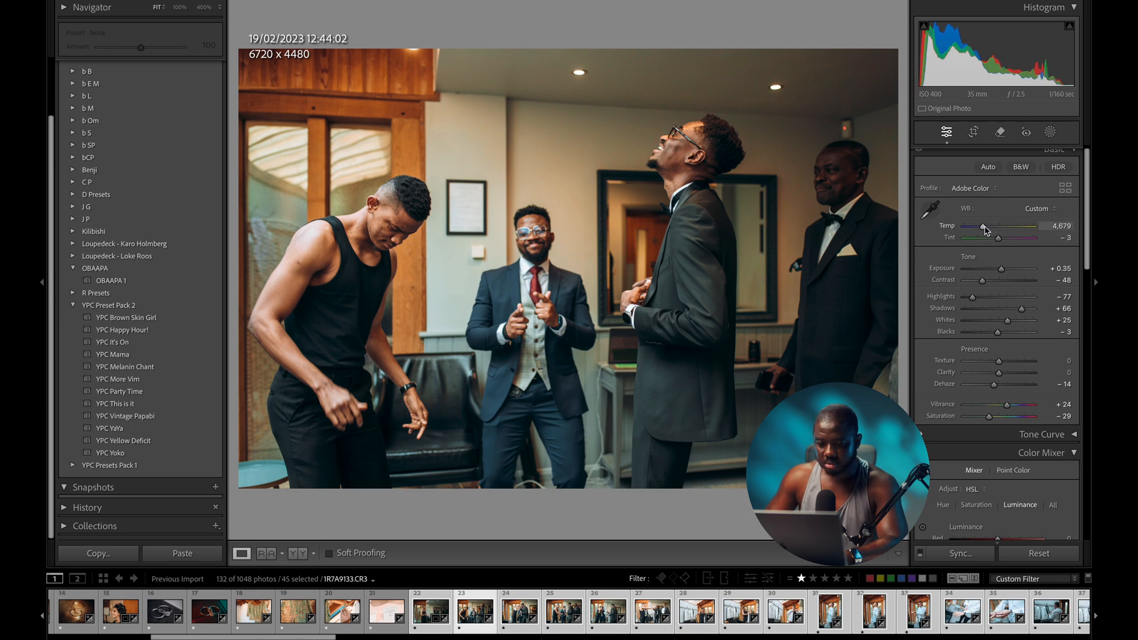
key(Right)
key(Left)
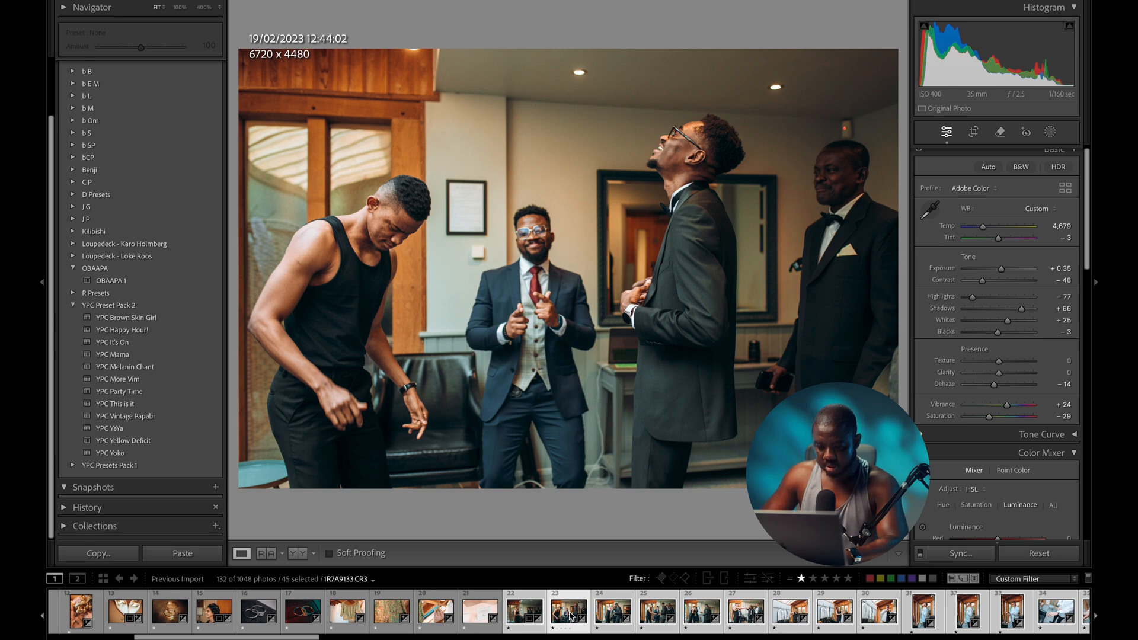
- Sync this photo's settings across the 44 photos through photo 66
click(558, 617)
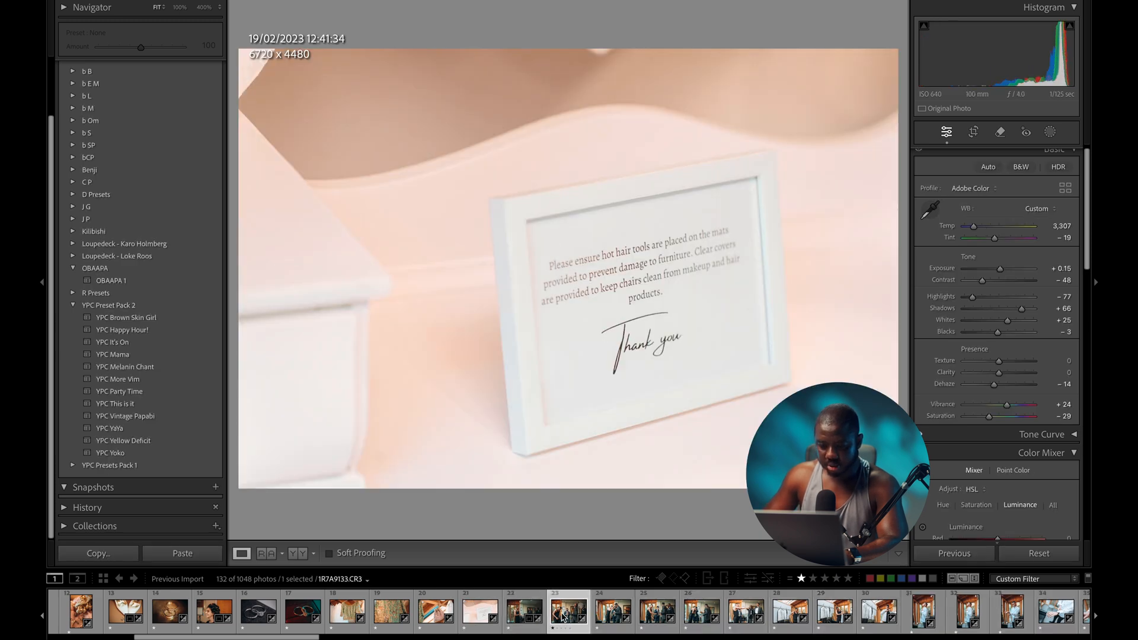
scroll(563, 617, down, 8)
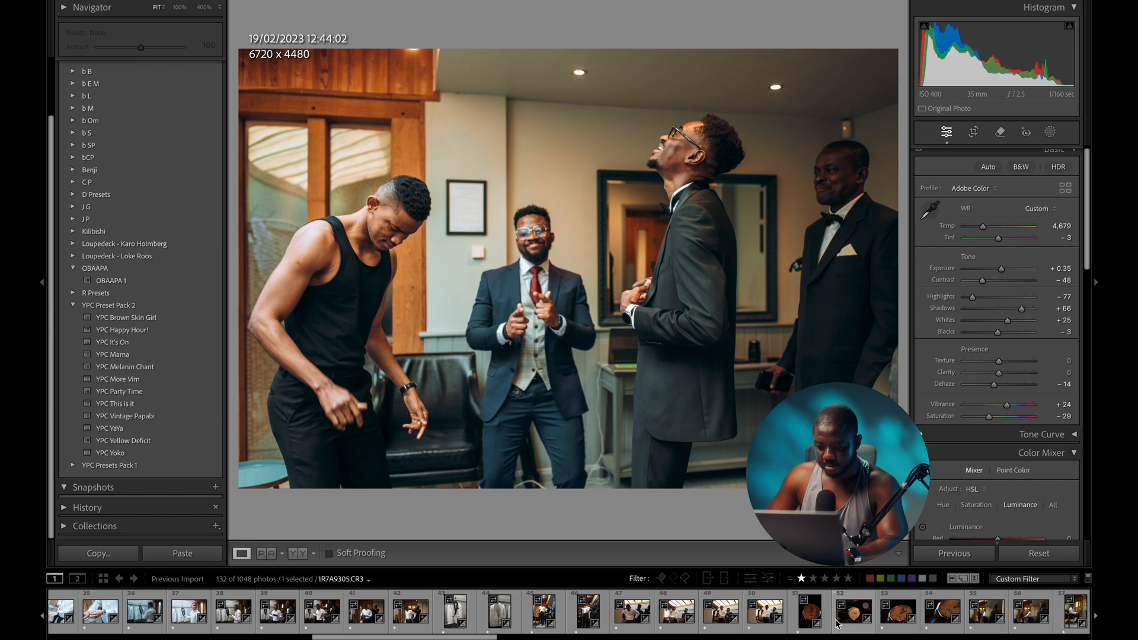
scroll(835, 621, down, 8)
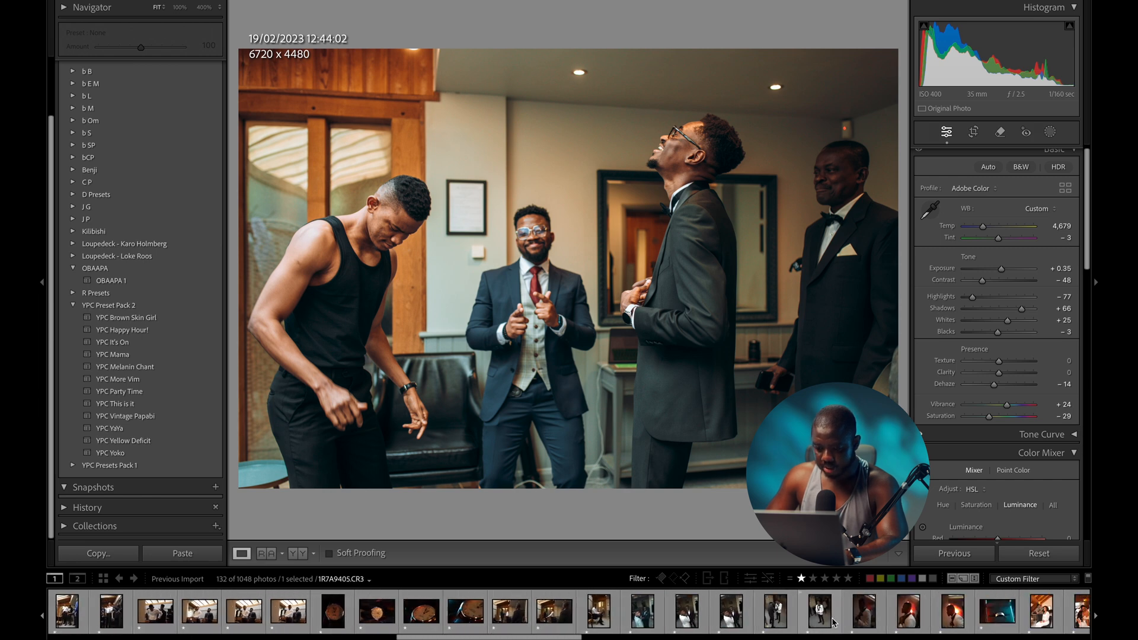
shift+click(704, 612)
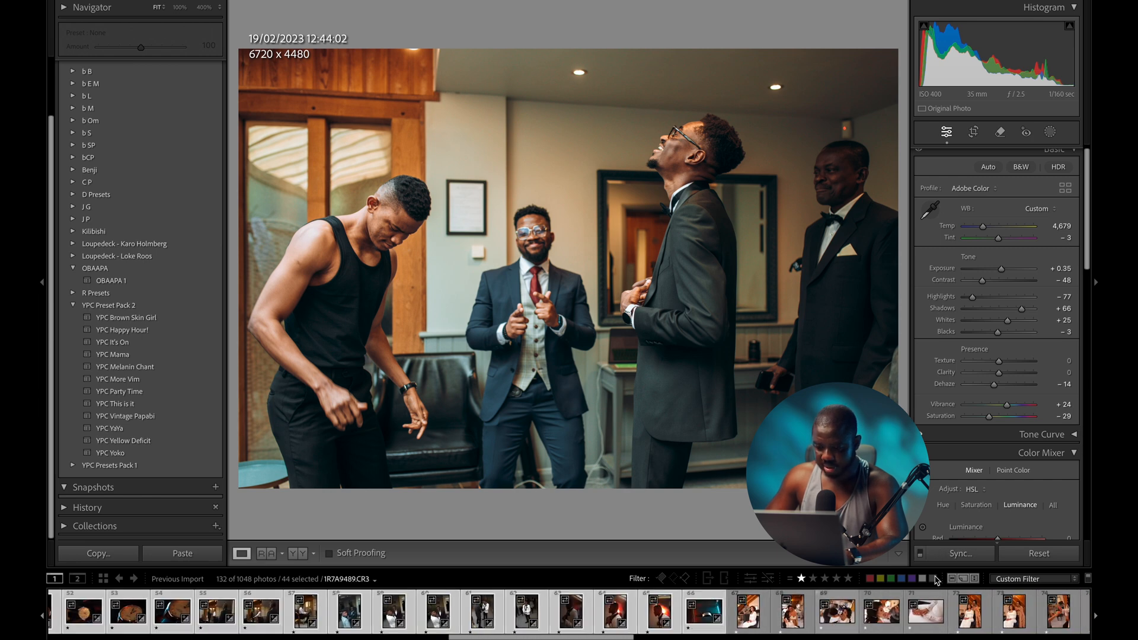
click(954, 553)
click(748, 294)
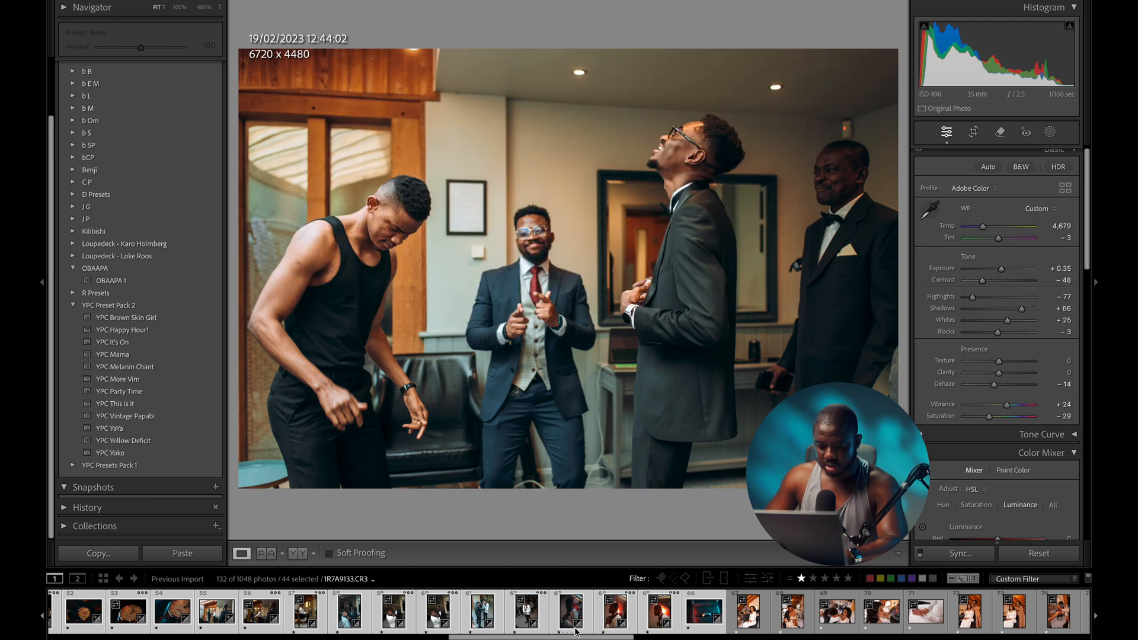
scroll(580, 616, up, 10)
scroll(583, 622, down, 3)
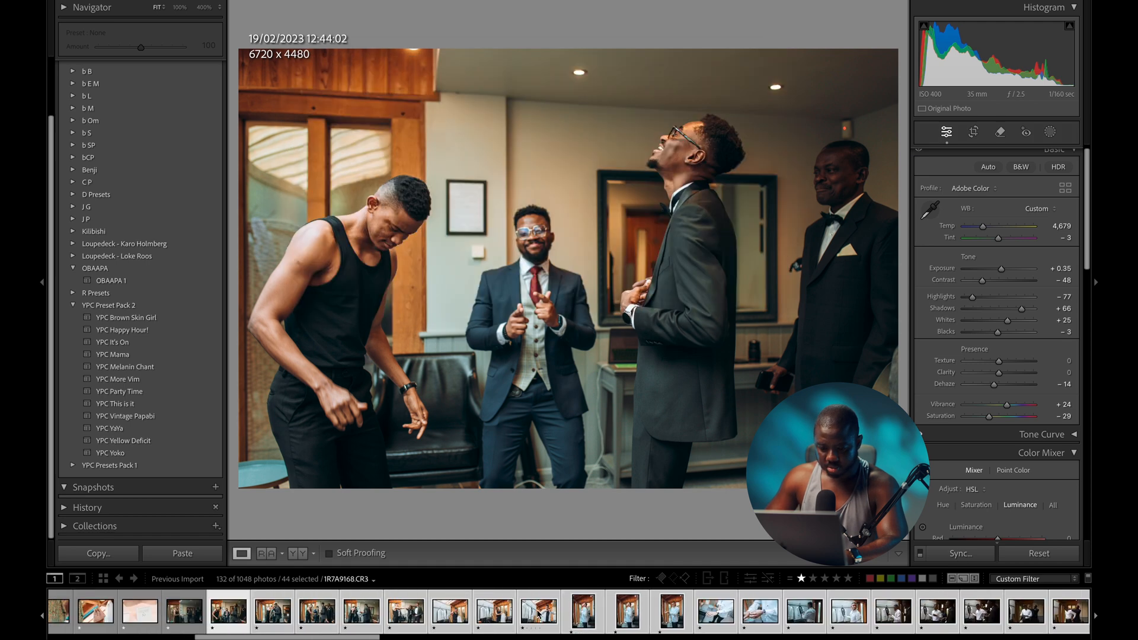
- Lower photo 24's exposure to +0.15
click(203, 613)
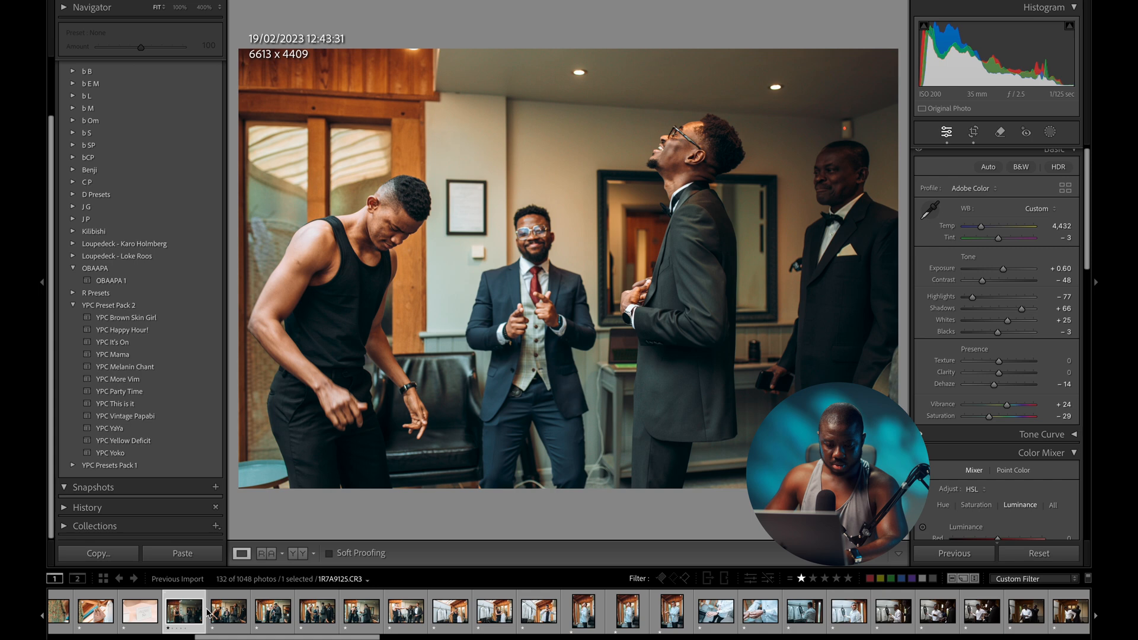
click(275, 602)
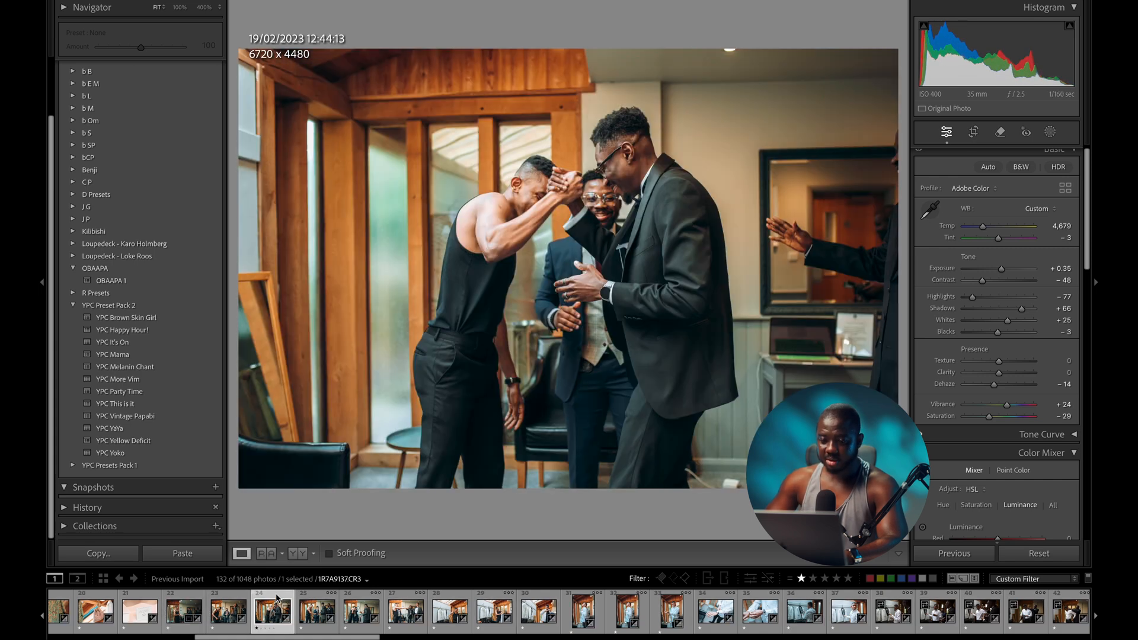
drag(1002, 269, 999, 269)
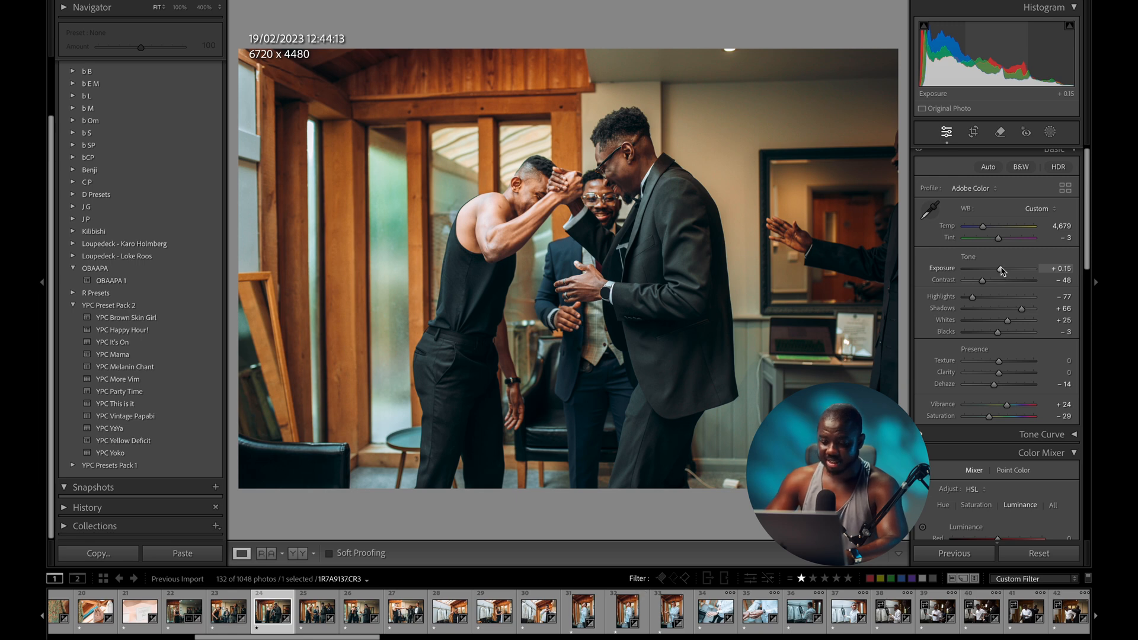
key(Right)
key(Right)
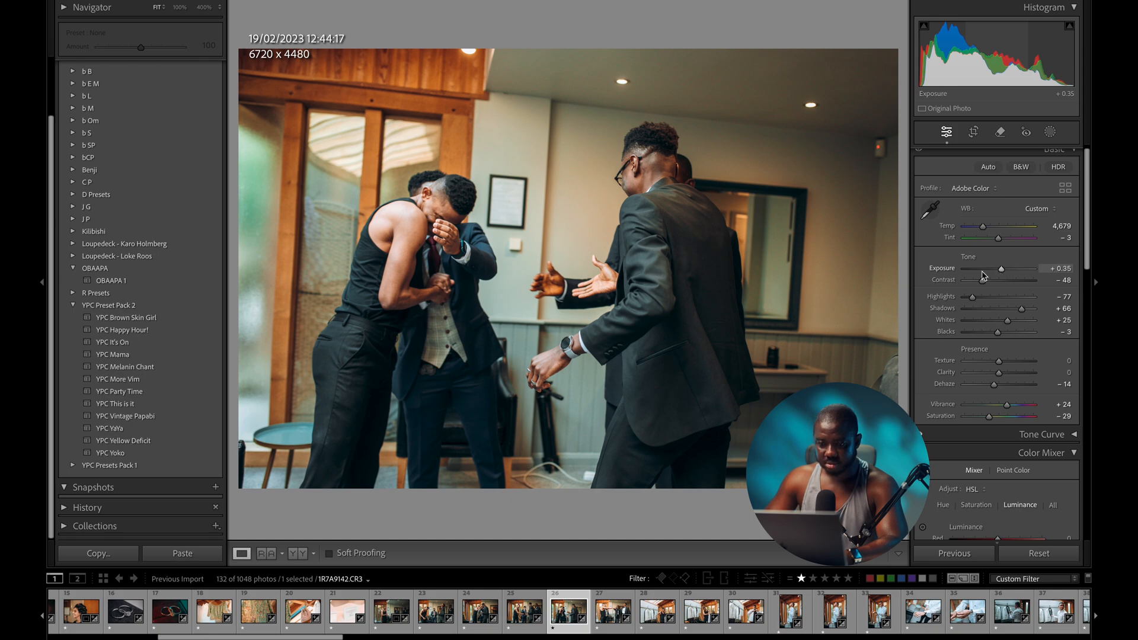
- Level the hugging groomsmen photo with a slight rotation
key(r)
drag(624, 503, 628, 502)
key(r)
key(Right)
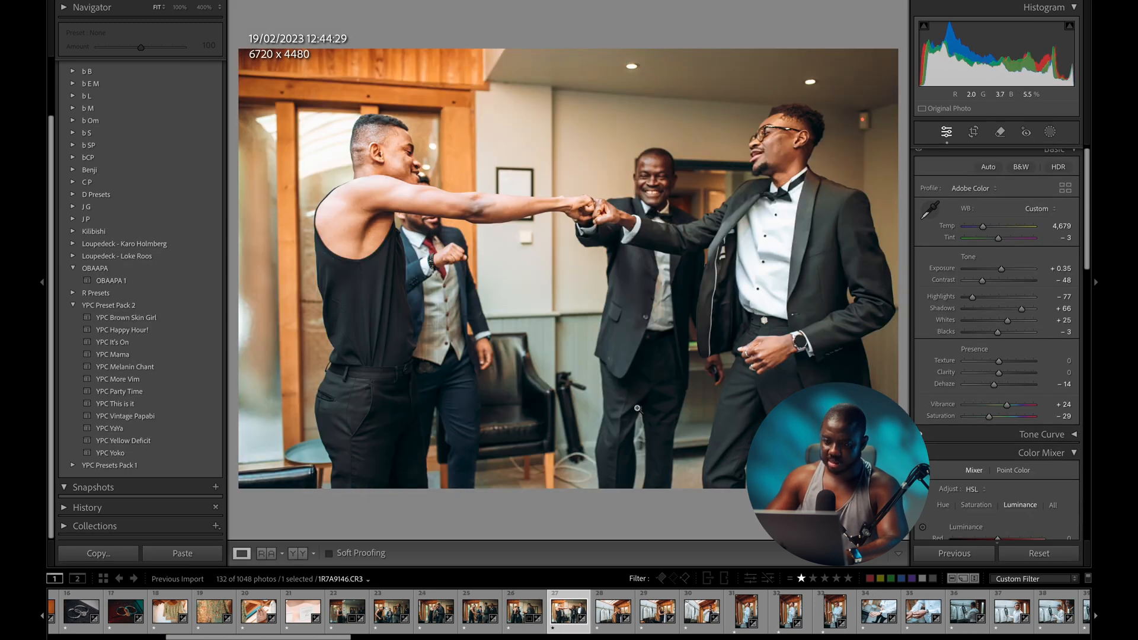
- Fine-tune the fist-bump photo's exposure and compare the edits against the originals
drag(1002, 269, 1000, 271)
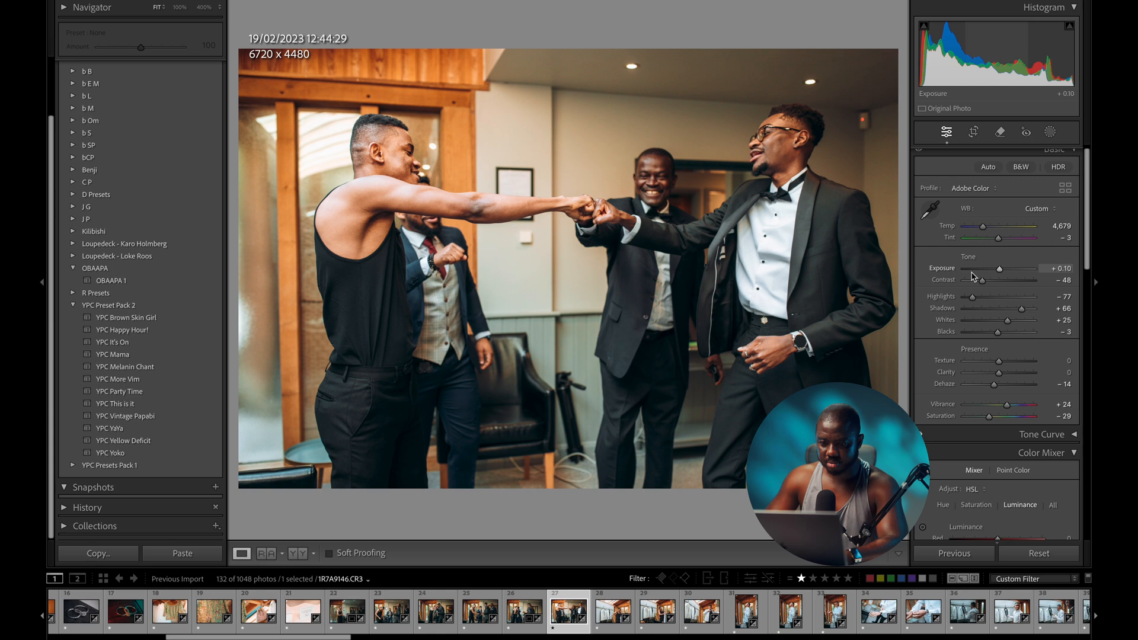
drag(999, 270, 1000, 271)
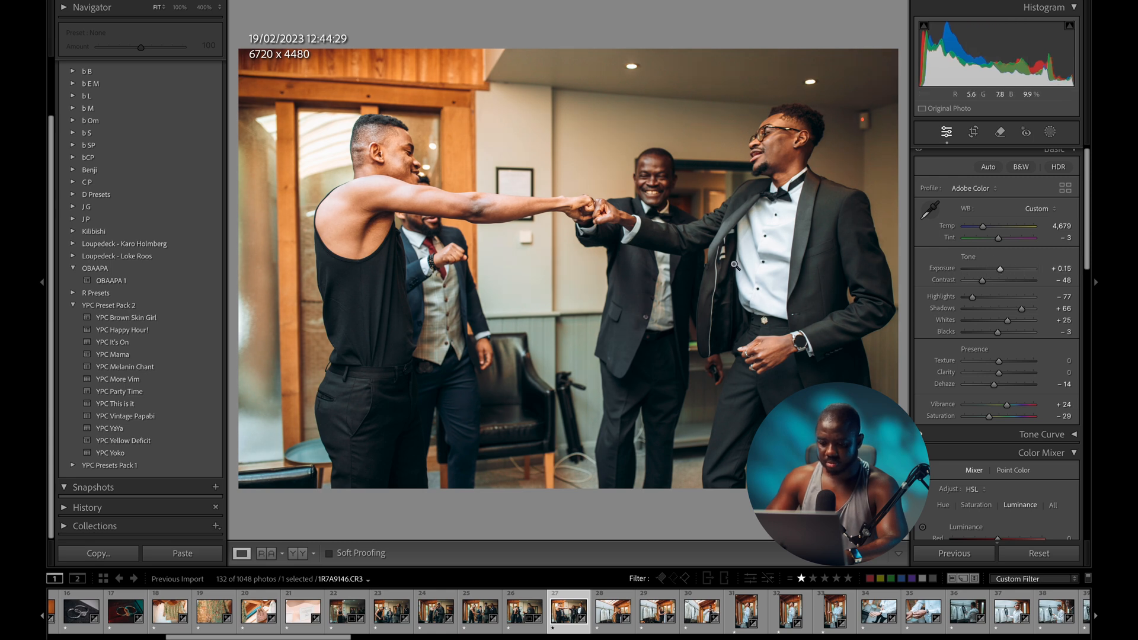
key(backslash)
key(backslash)
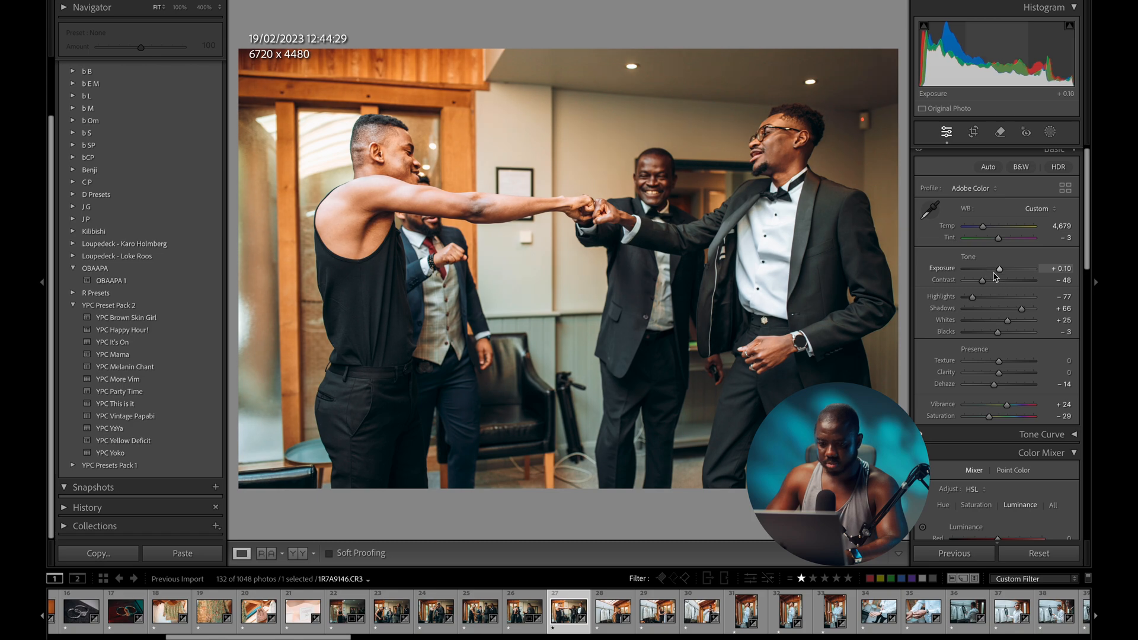
key(Right)
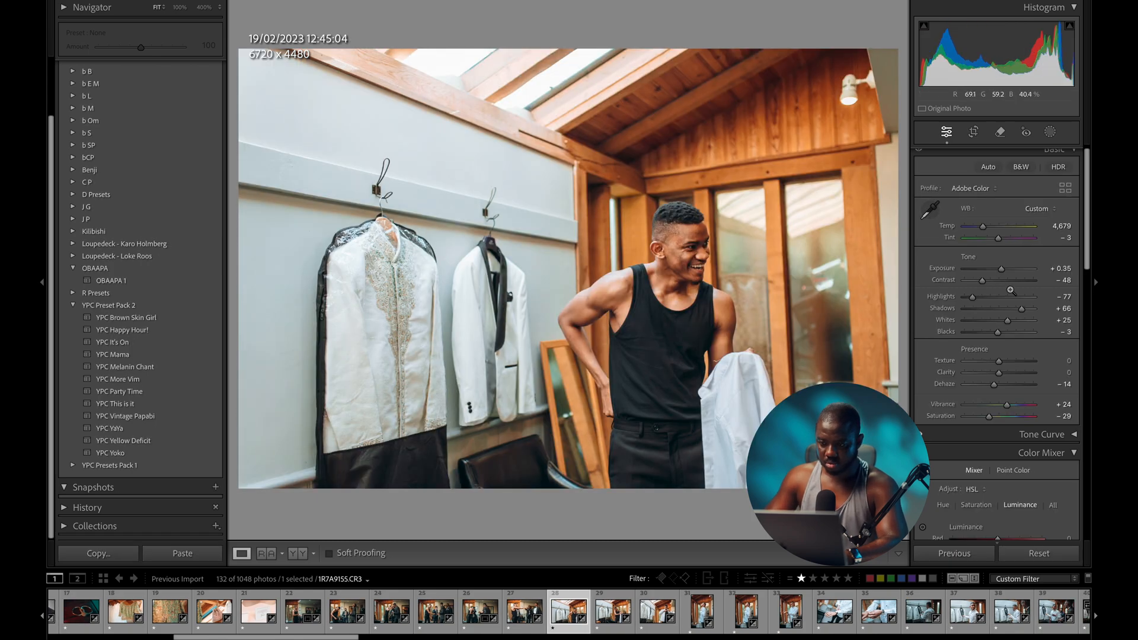
key(backslash)
key(backslash)
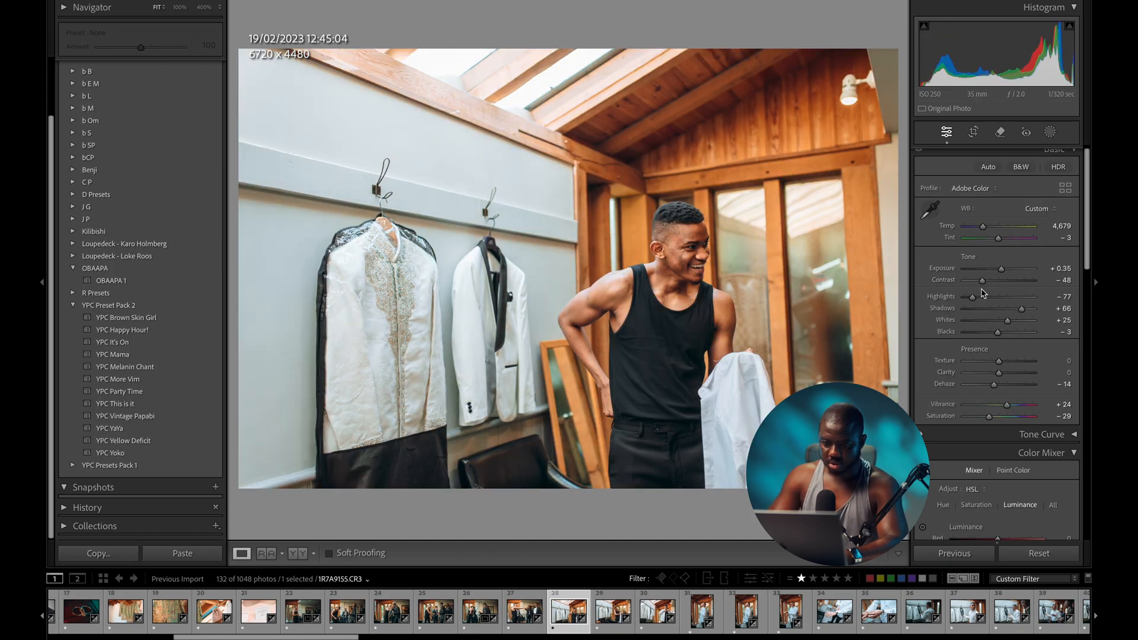
key(backslash)
key(backslash)
key(backslash)
key(backslash)
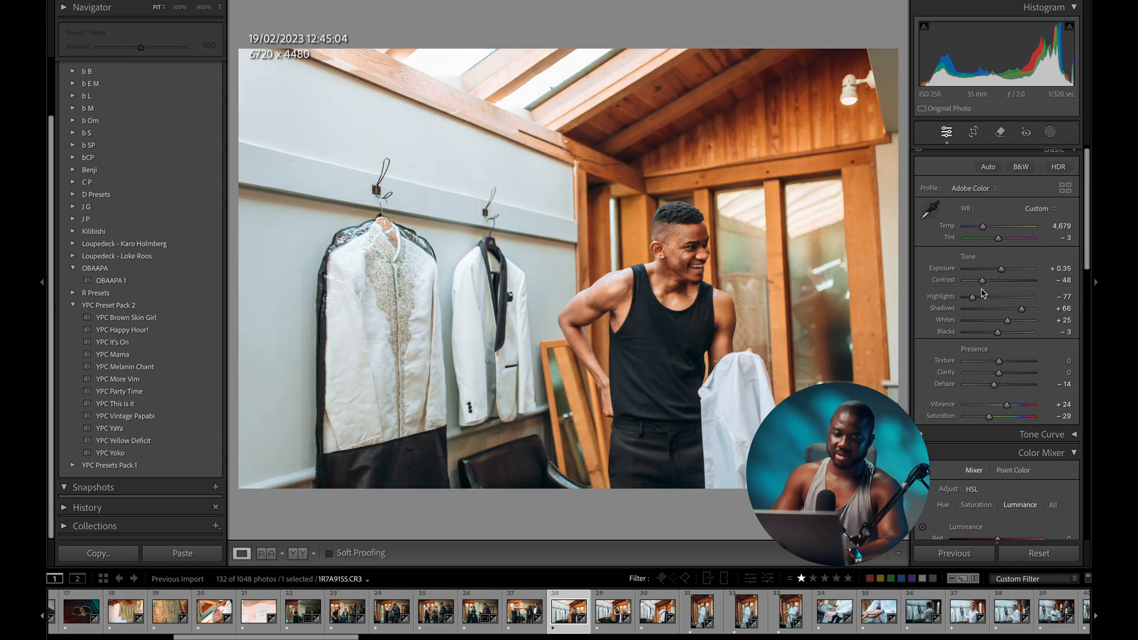
key(Right)
key(Right)
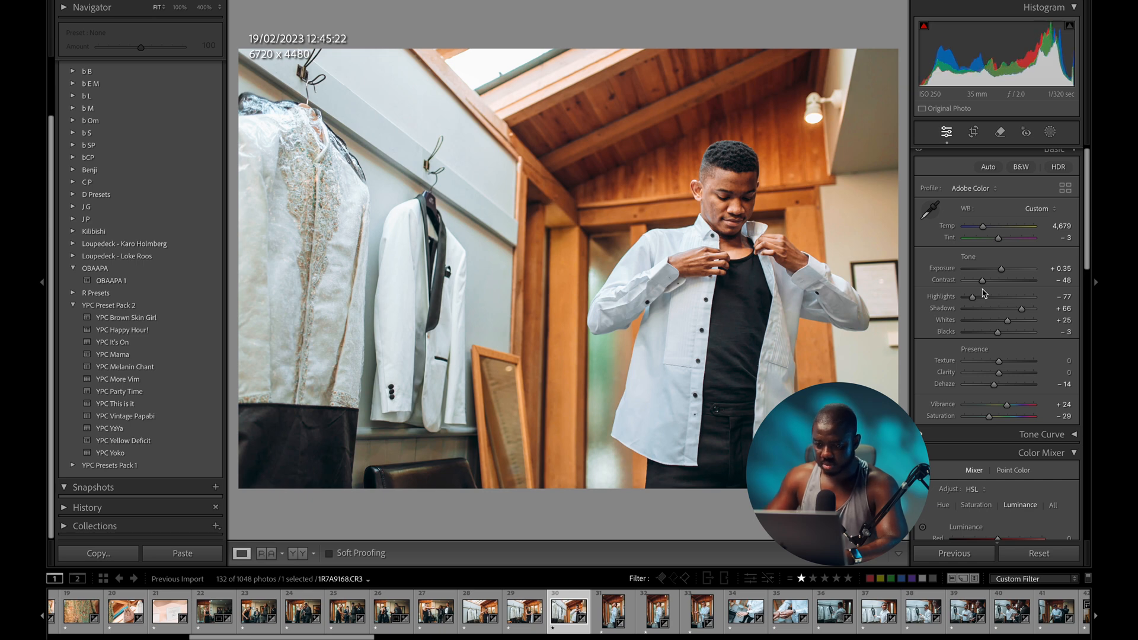
- Lower the next two photos' exposure to +0.20 and +0.25
drag(1002, 270, 999, 279)
key(Left)
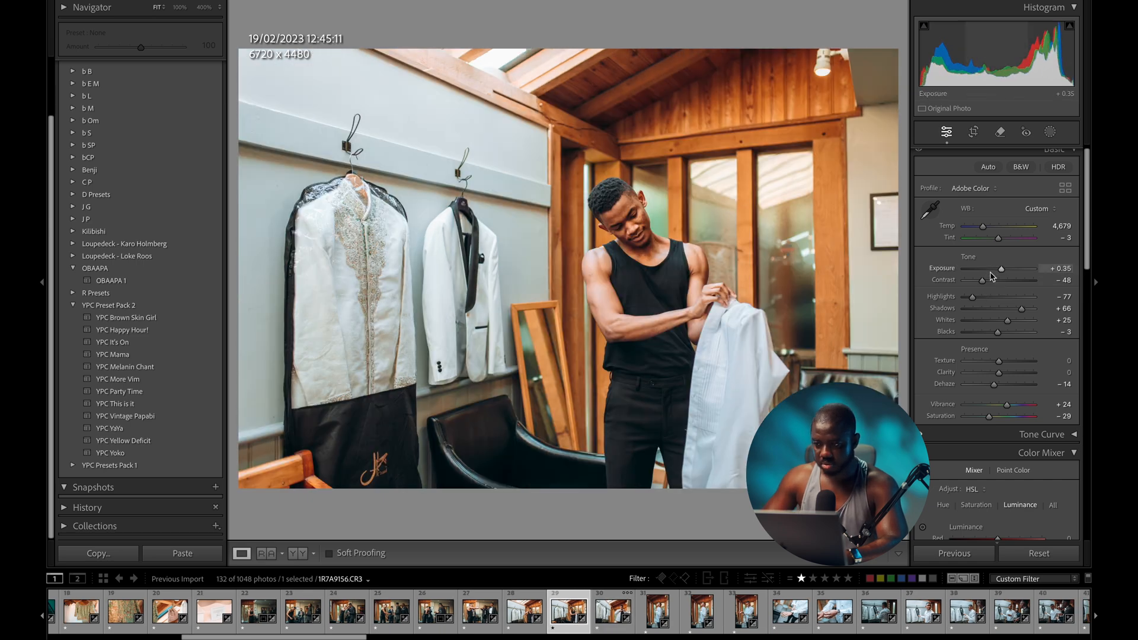
key(Right)
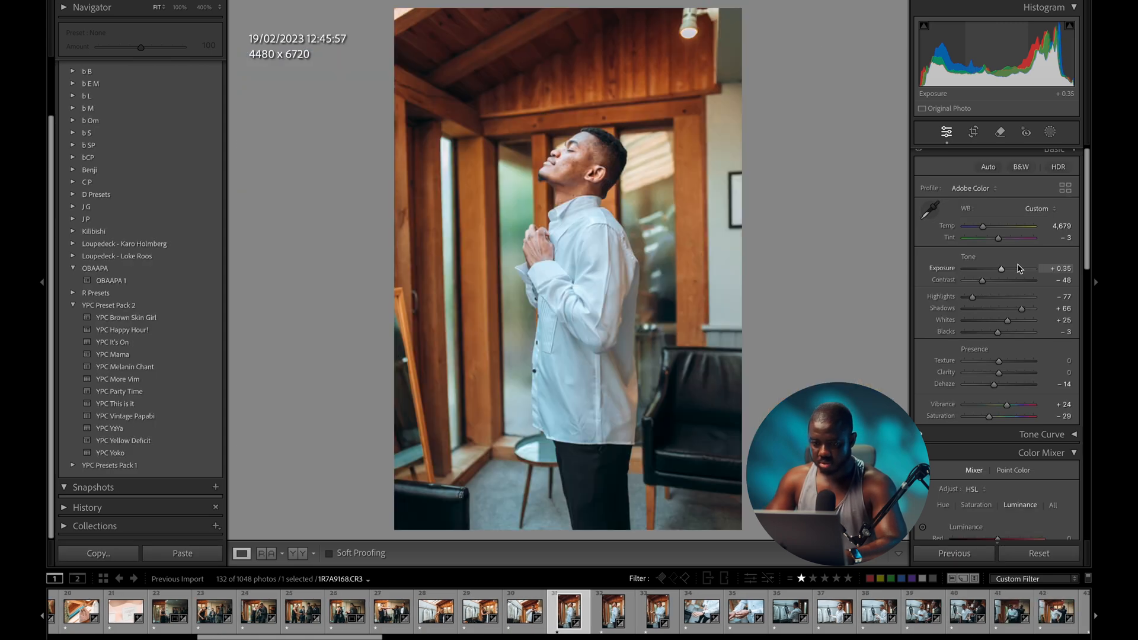
drag(1001, 272, 1002, 273)
key(backslash)
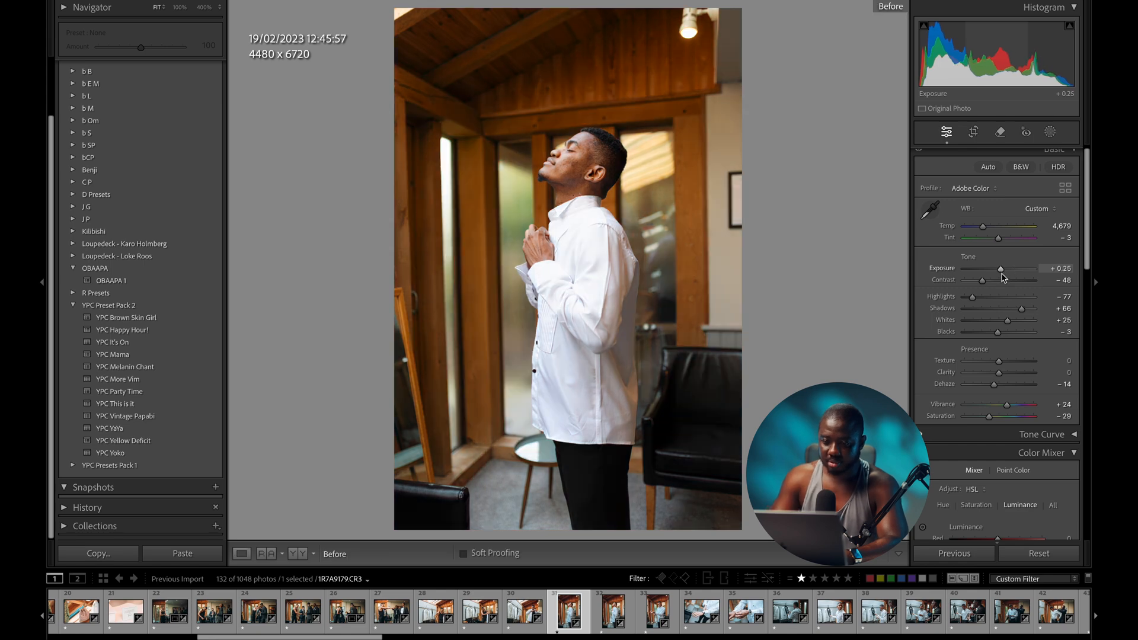
key(backslash)
key(backslash)
key(backslash)
- Set the following groom photos' exposure to +0.25 and +0.15
click(619, 611)
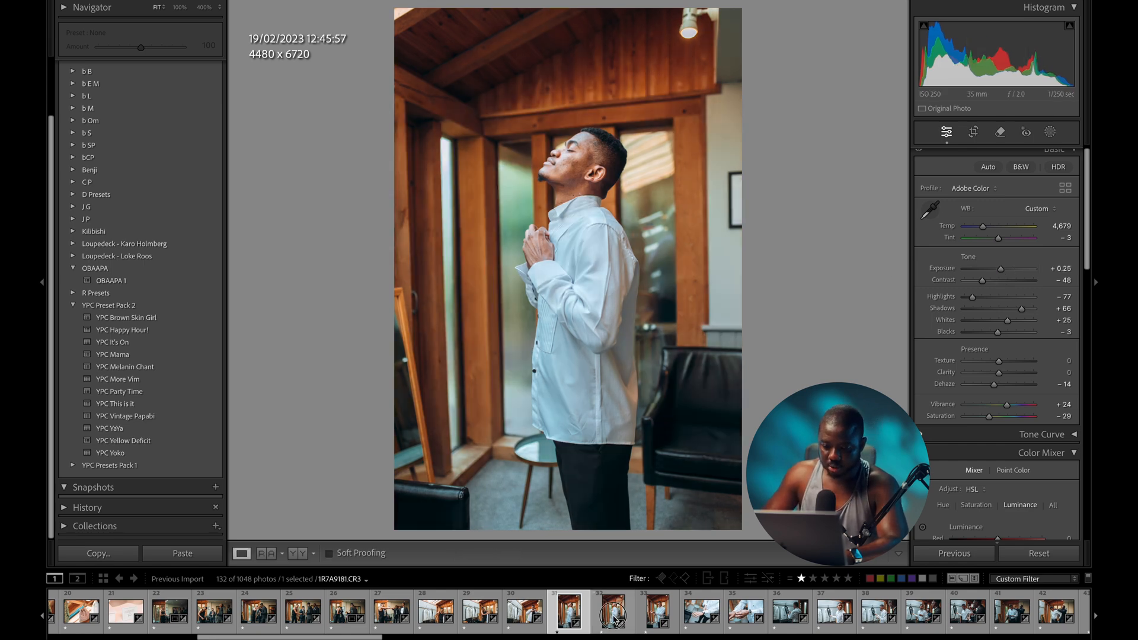
click(644, 613)
key(Left)
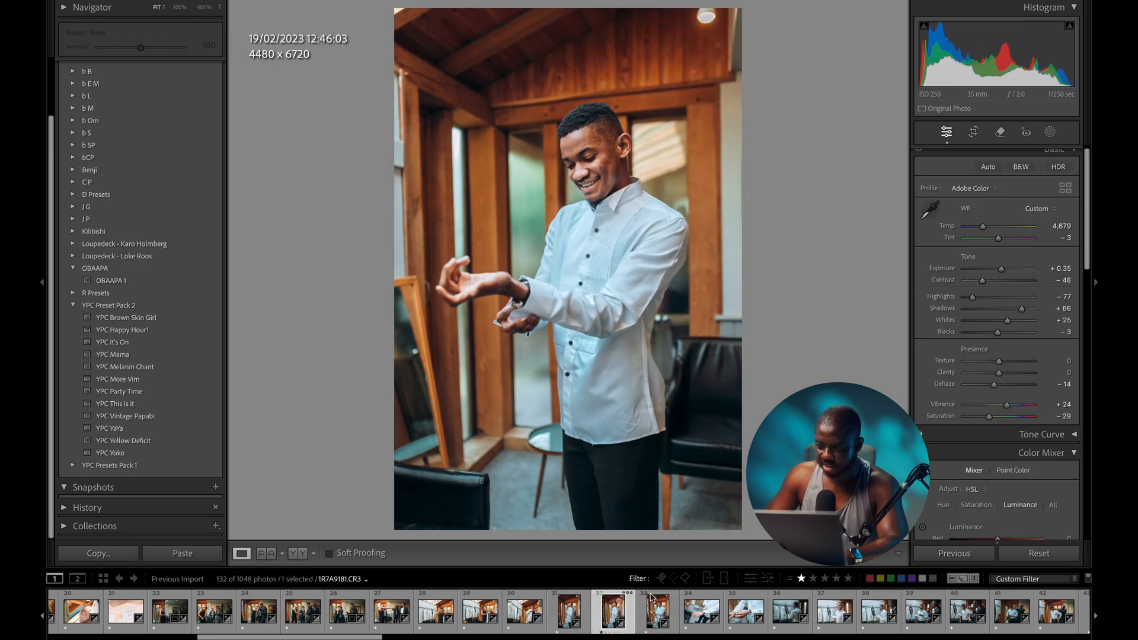
drag(1002, 268, 999, 271)
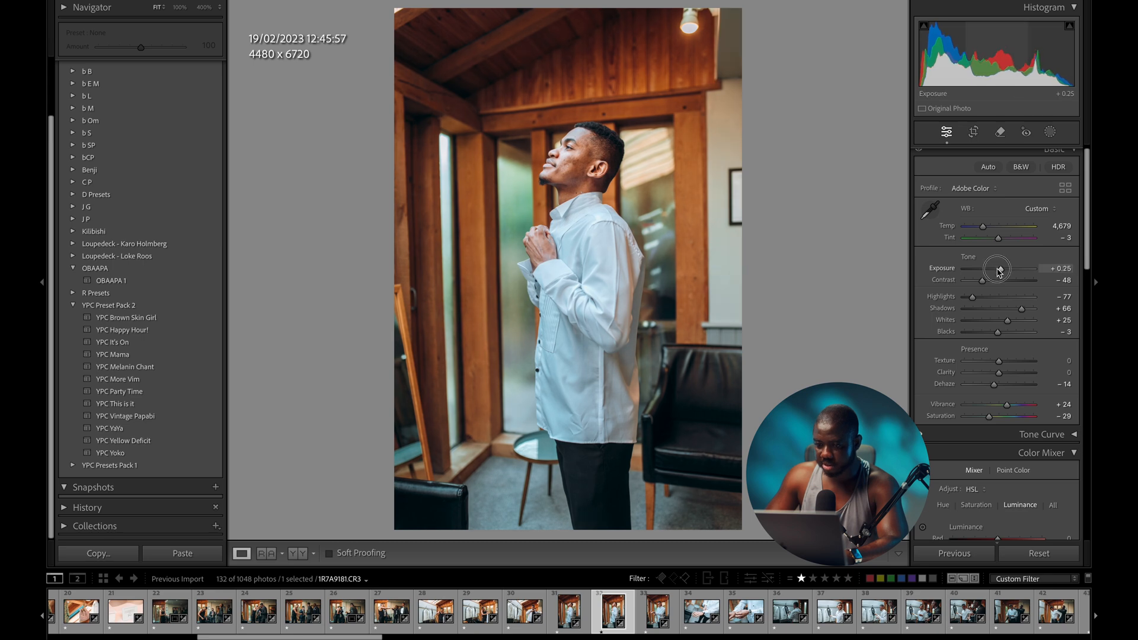
key(Right)
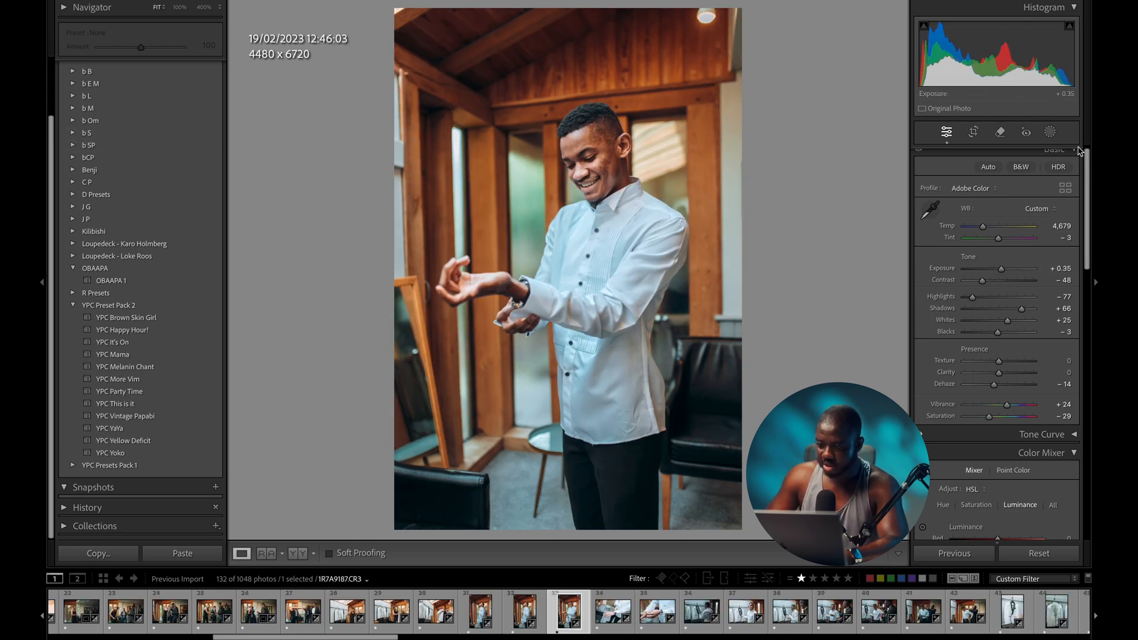
drag(1001, 269, 1002, 273)
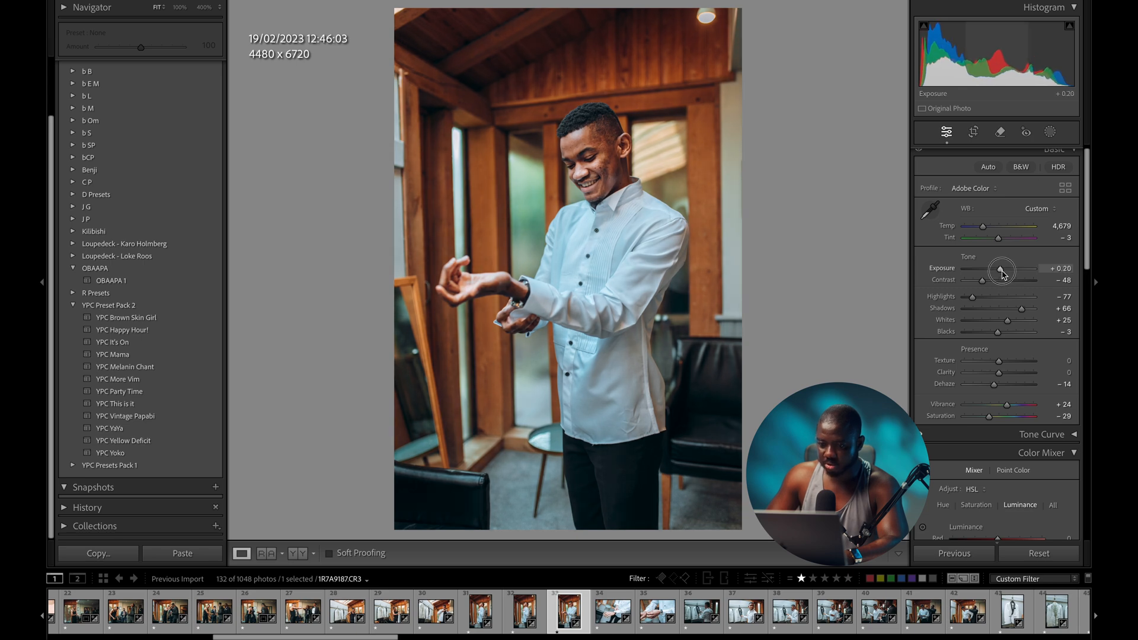
- Set the first watch close-up to −0.40 exposure and warm its white balance
key(Right)
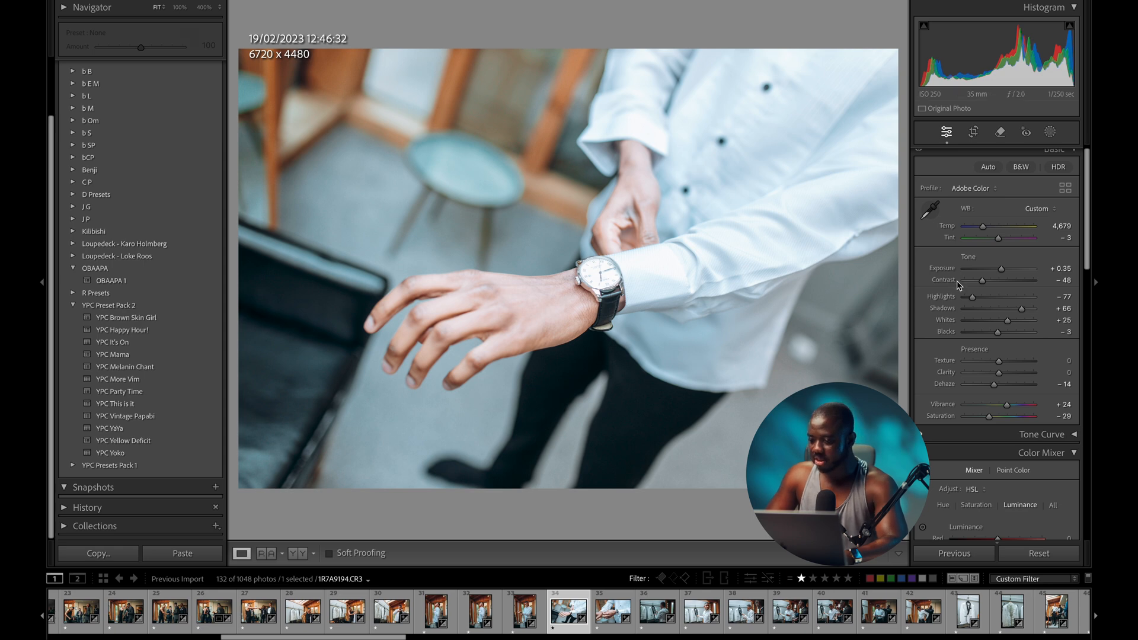
drag(996, 271, 997, 270)
drag(983, 227, 994, 228)
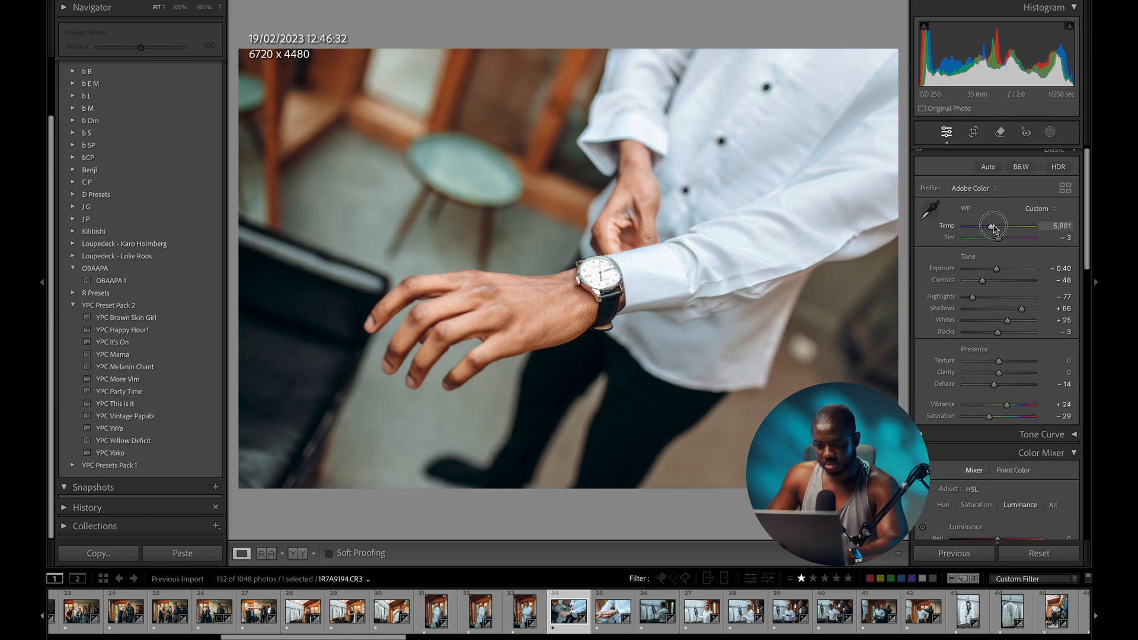
key(Right)
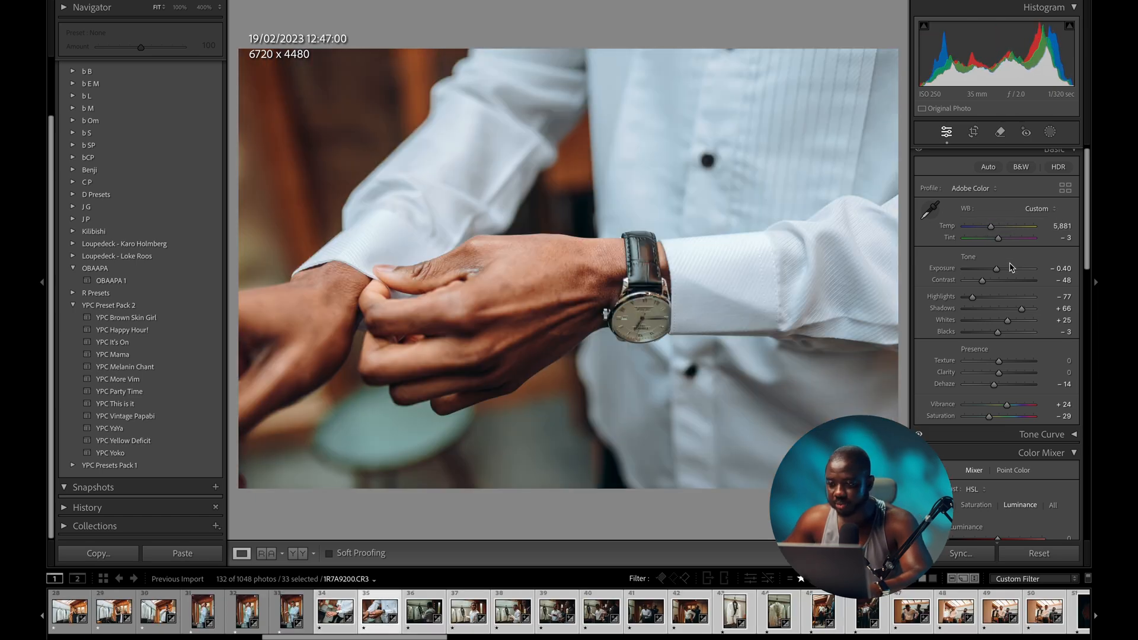
- Brighten the second watch close-up to −0.15, straighten it −1.39°, and crop tightly around the hands and watch
drag(994, 267, 995, 266)
key(r)
drag(753, 479, 726, 501)
drag(883, 59, 827, 83)
key(d)
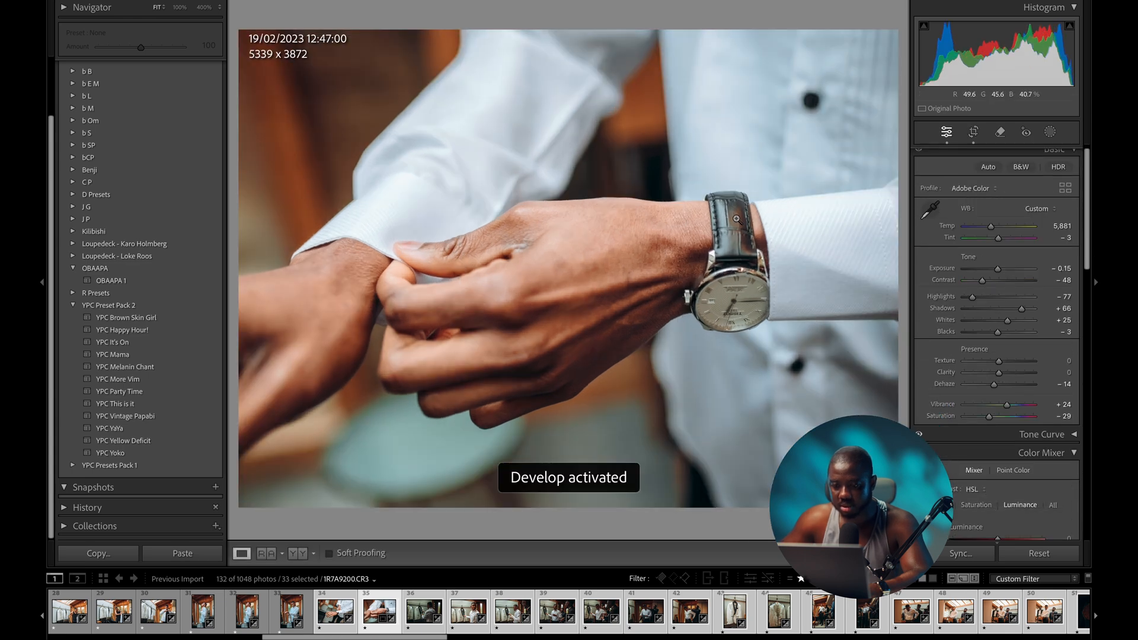
- Brighten and cool the white jacket photo, then crop the photos that follow
key(Right)
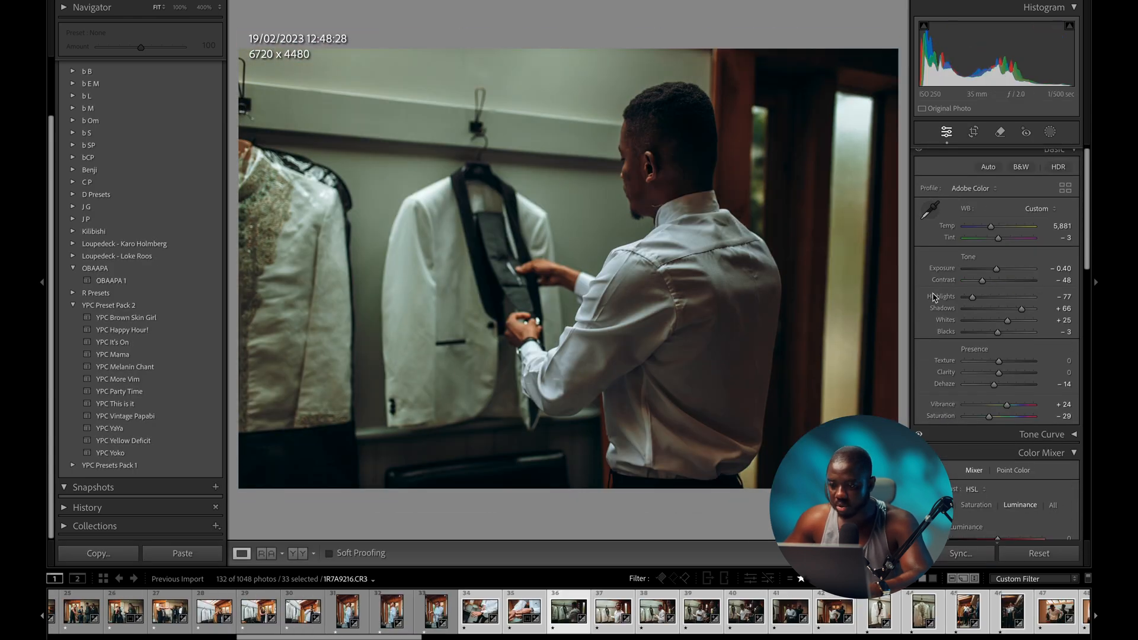
drag(996, 266, 1002, 274)
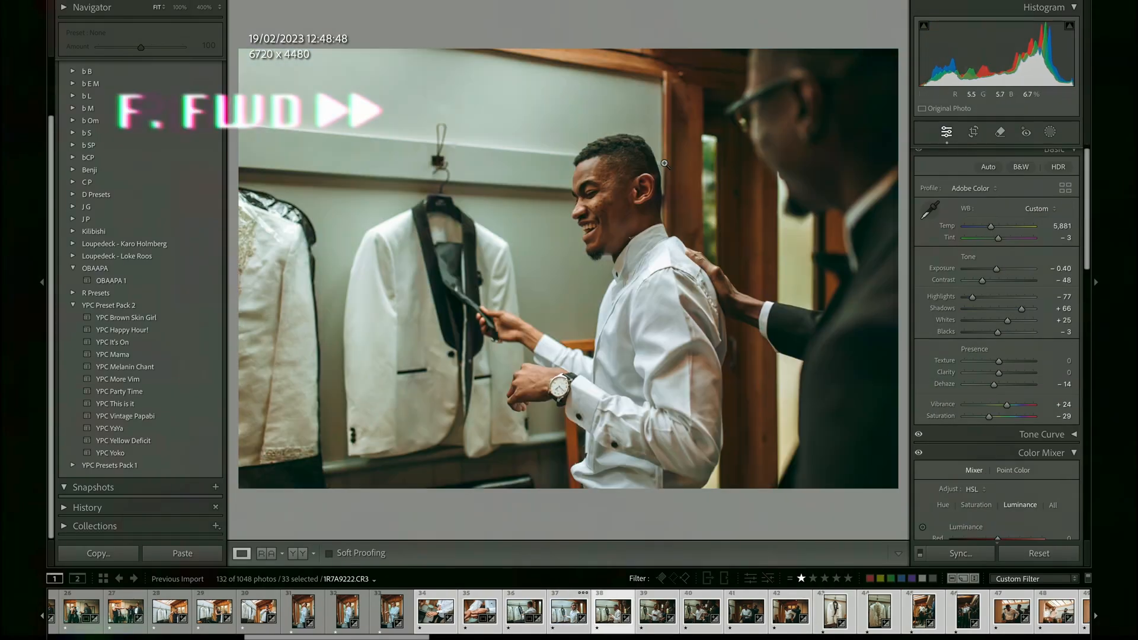
drag(991, 226, 984, 226)
key(Right)
key(r)
key(Right)
key(r)
key(r)
key(Right)
key(Right)
key(Right)
key(Right)
- Step through the next photos, brightening one to +0.65 and adjusting the two grooms photo's exposure
key(Right)
key(Right)
key(Right)
key(r)
key(r)
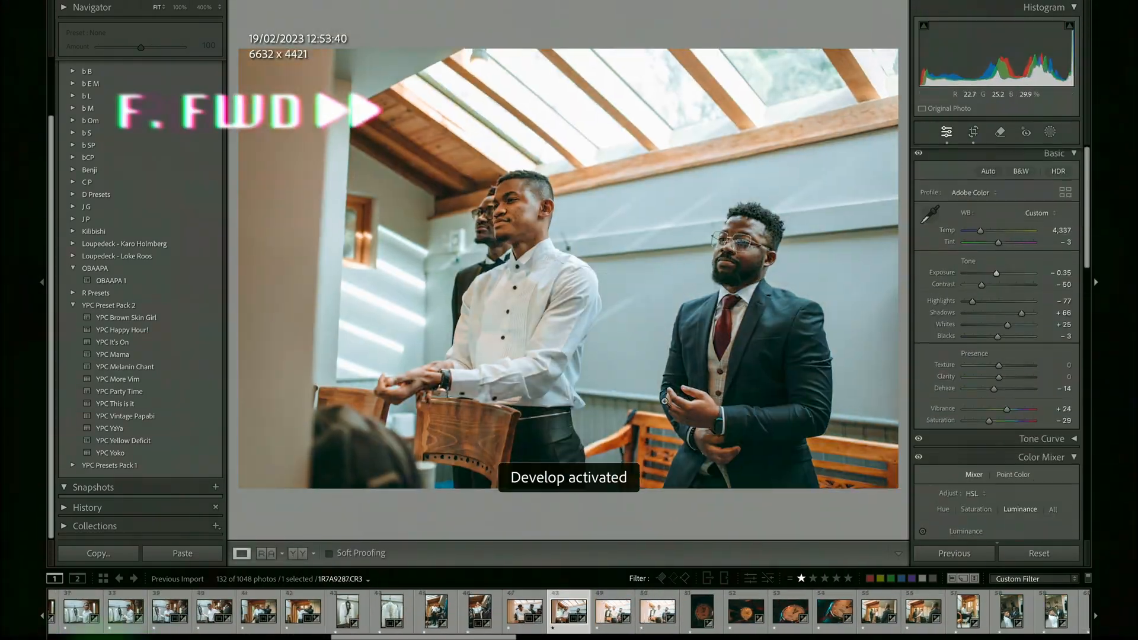
key(g)
key(Right)
key(Right)
key(Right)
key(d)
key(Right)
key(Right)
drag(997, 274, 1003, 277)
key(Right)
key(Right)
key(Right)
key(Right)
key(Right)
key(Right)
key(Right)
key(Right)
key(Right)
key(Right)
key(d)
key(Right)
key(Right)
key(Right)
click(259, 611)
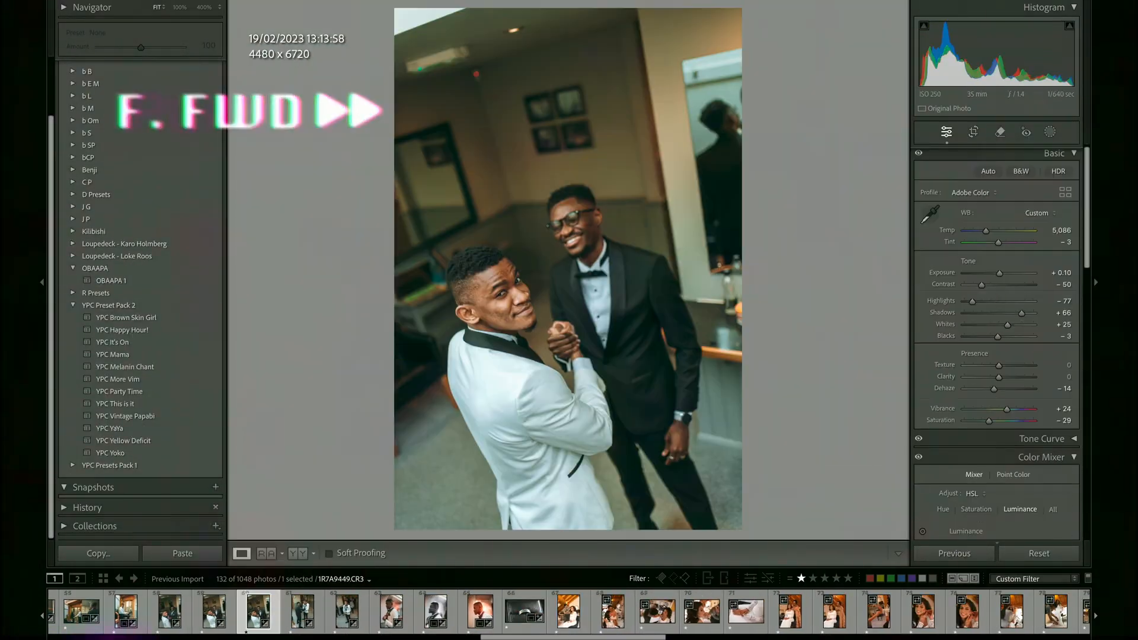
key(Right)
key(Right)
key(Right)
key(Right)
drag(993, 274, 1000, 274)
key(Right)
key(Right)
key(Right)
- Adjust the current photo's temperature, then bring up the bridal shoes-and-jewellery flat lay
drag(978, 232, 977, 235)
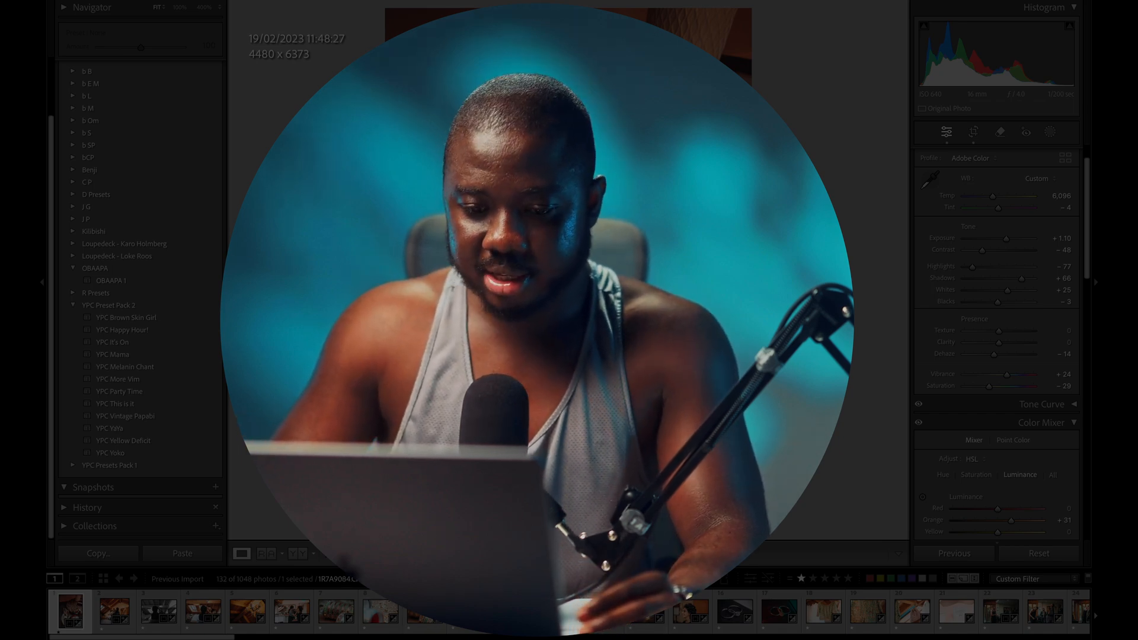
scroll(305, 618, down, 15)
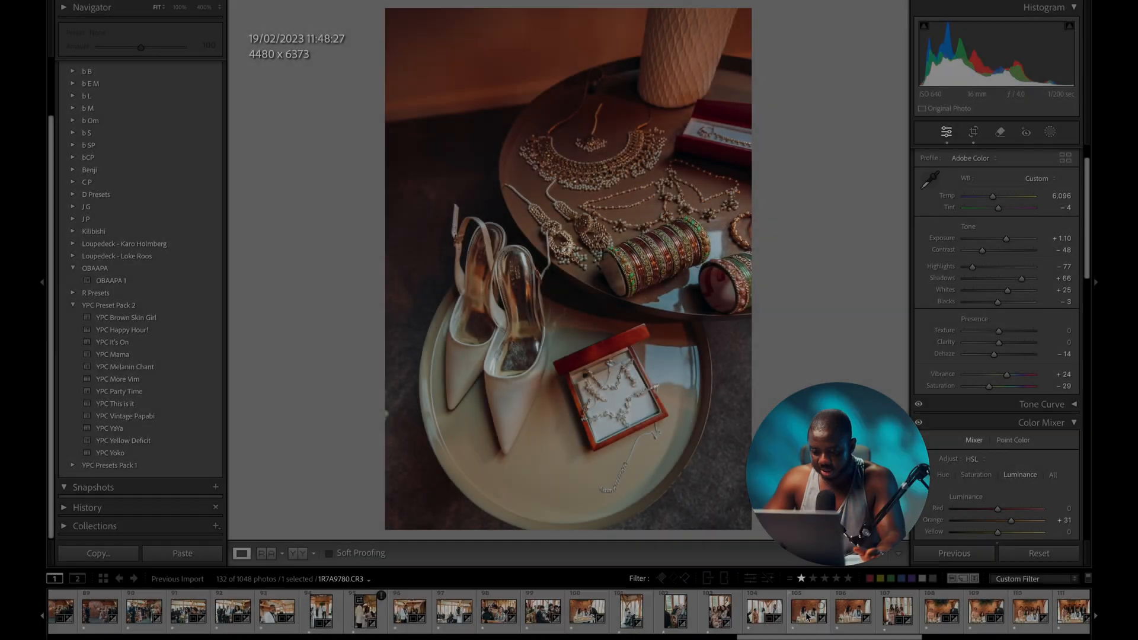
scroll(771, 616, down, 10)
scroll(806, 617, up, 12)
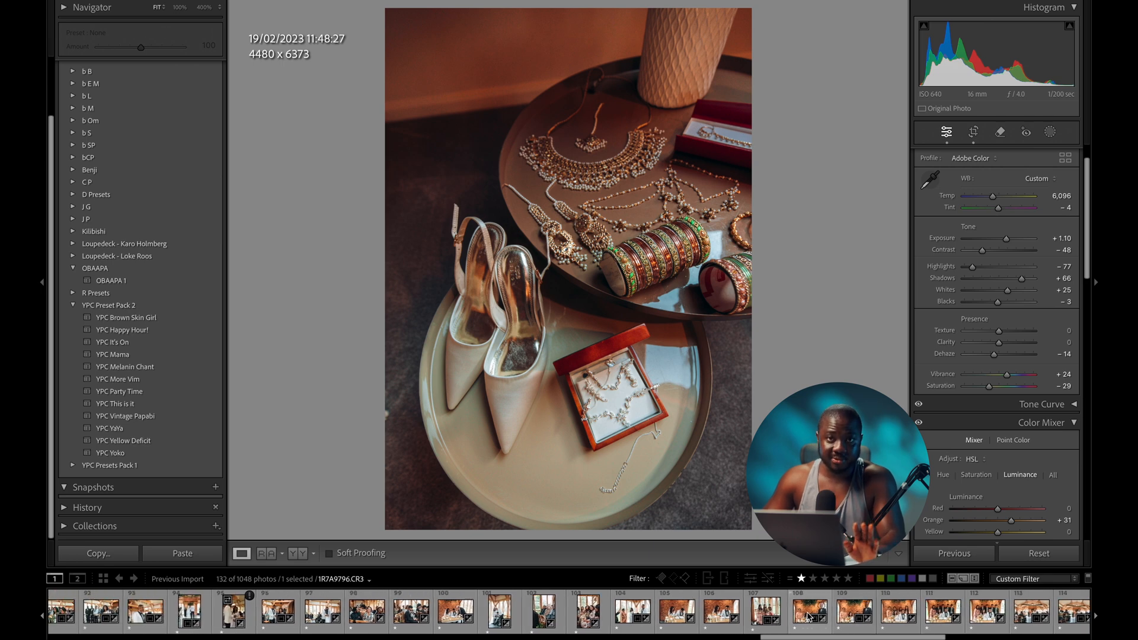
scroll(555, 616, up, 8)
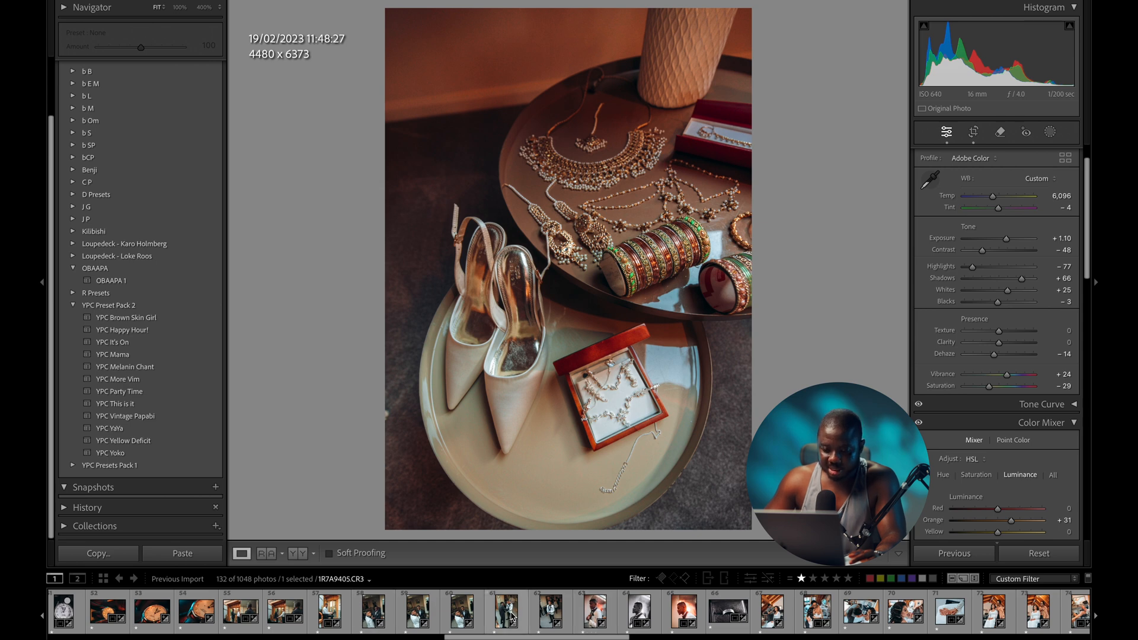
- Browse the groom photos and try the three-star and one-star filmstrip filters
click(421, 616)
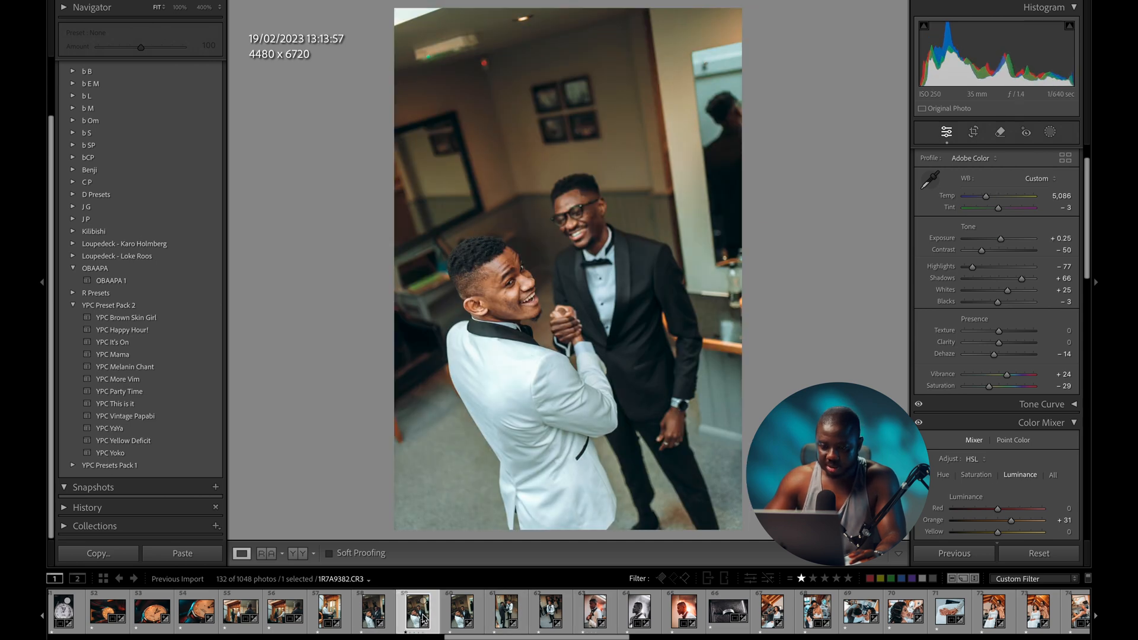
key(Left)
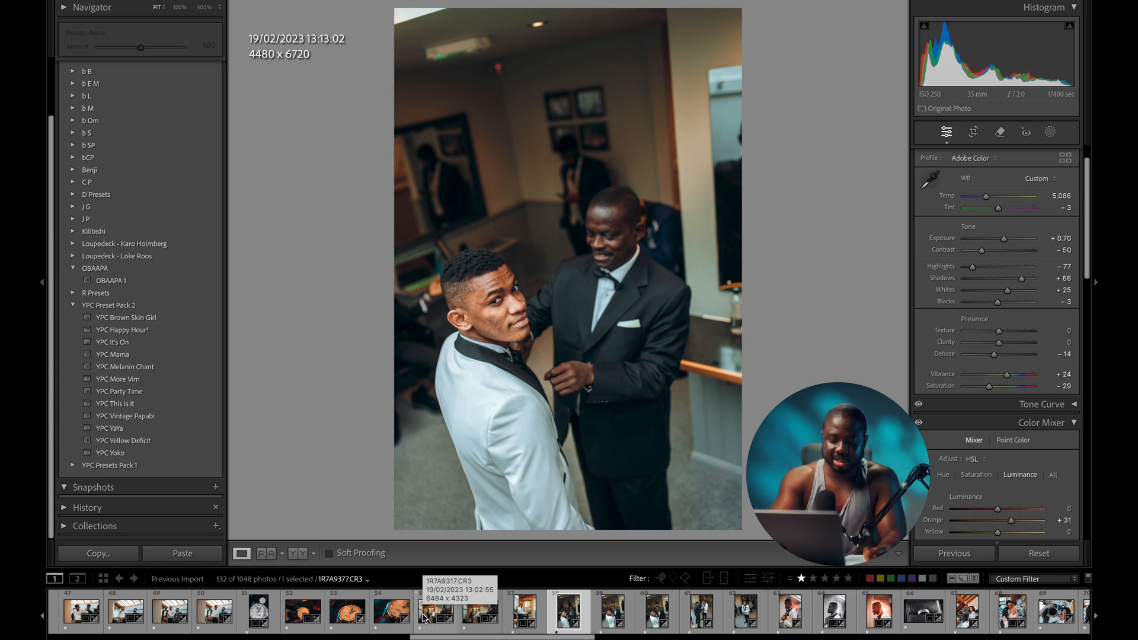
key(Right)
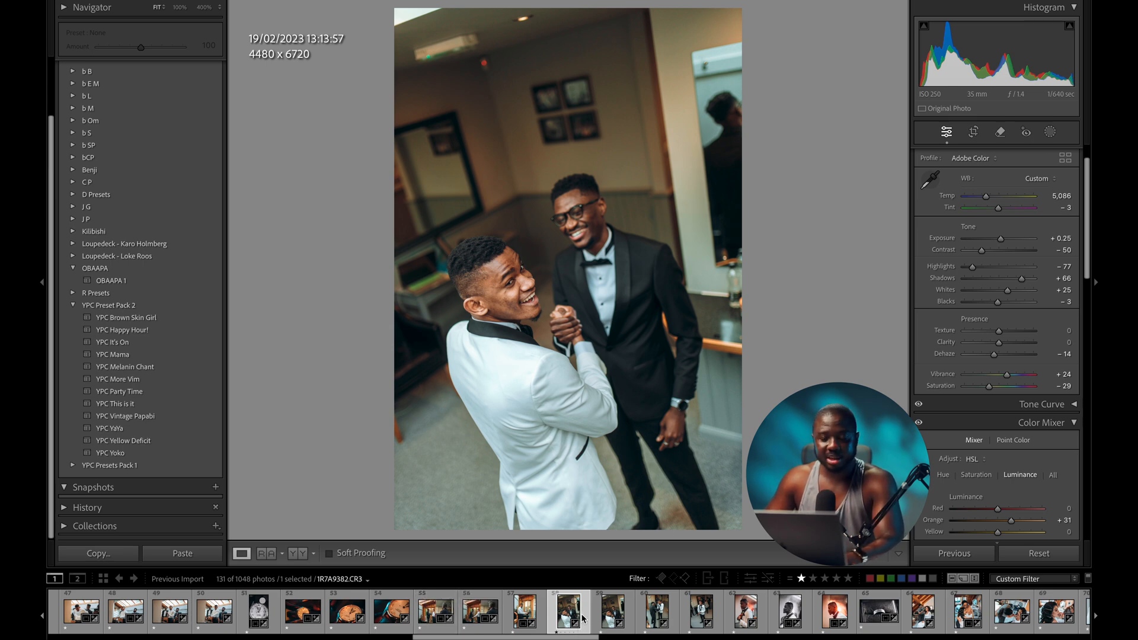
click(826, 578)
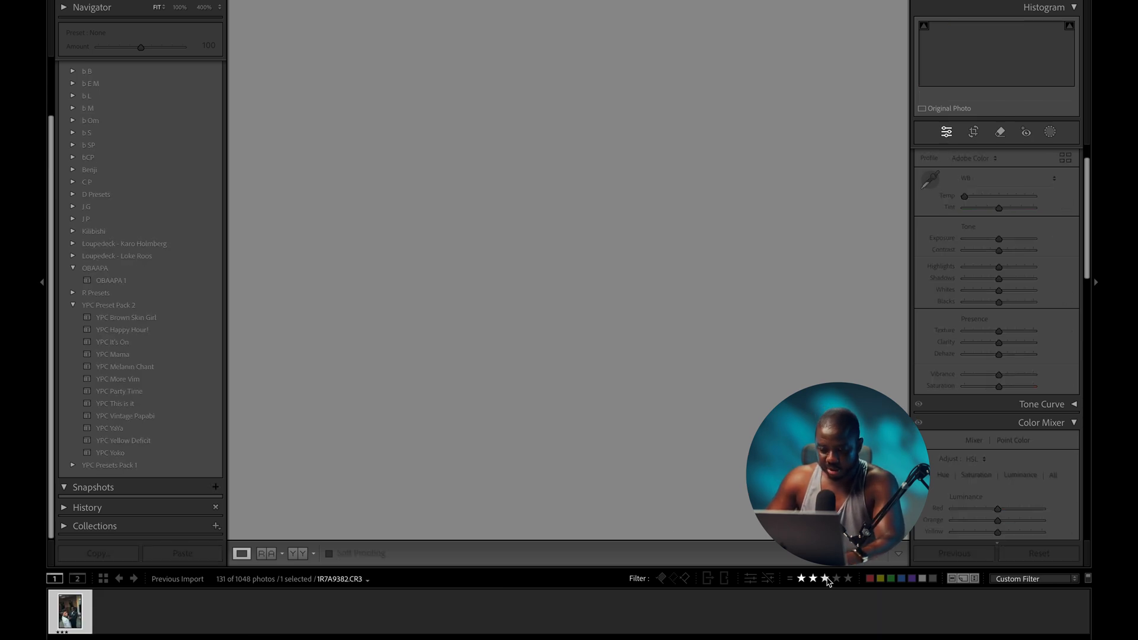
click(801, 579)
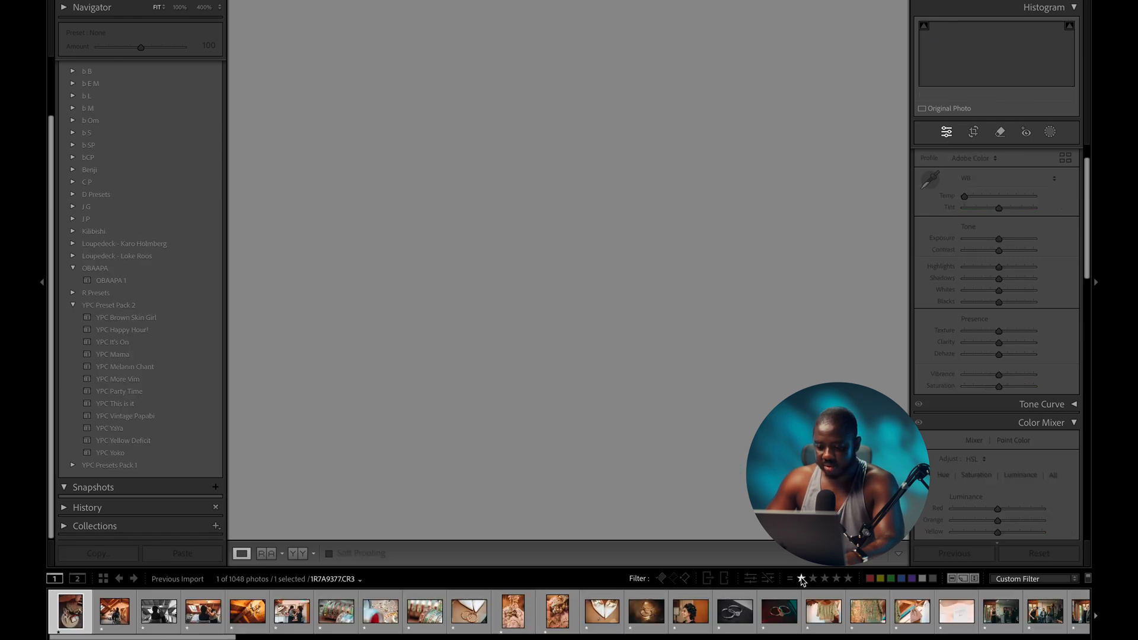
scroll(694, 616, up, 5)
scroll(695, 619, up, 8)
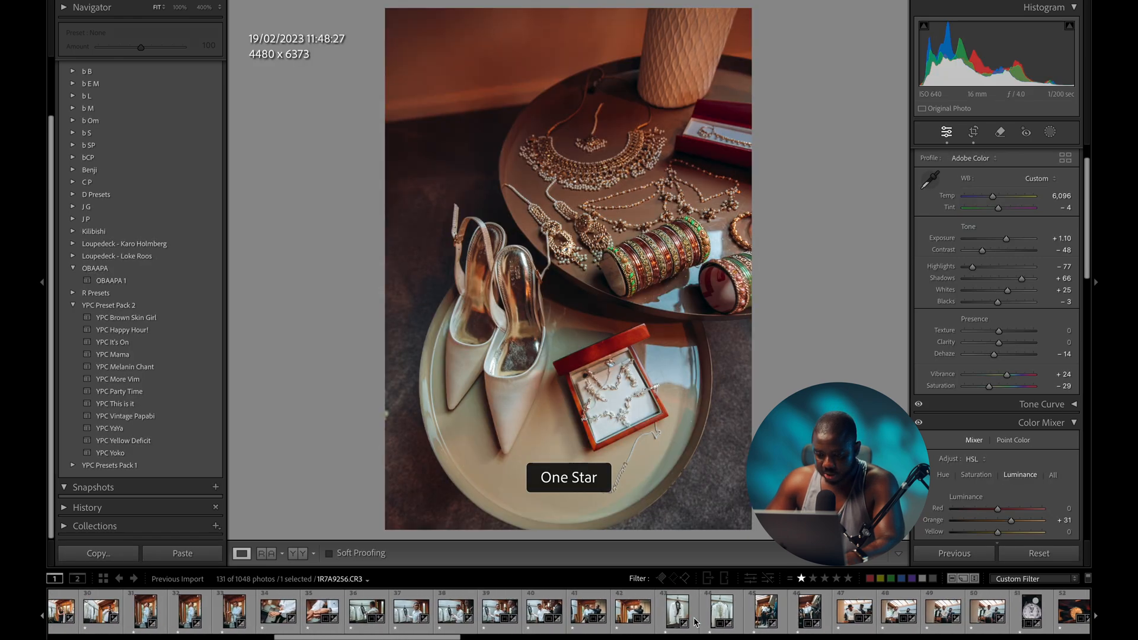
scroll(694, 621, down, 8)
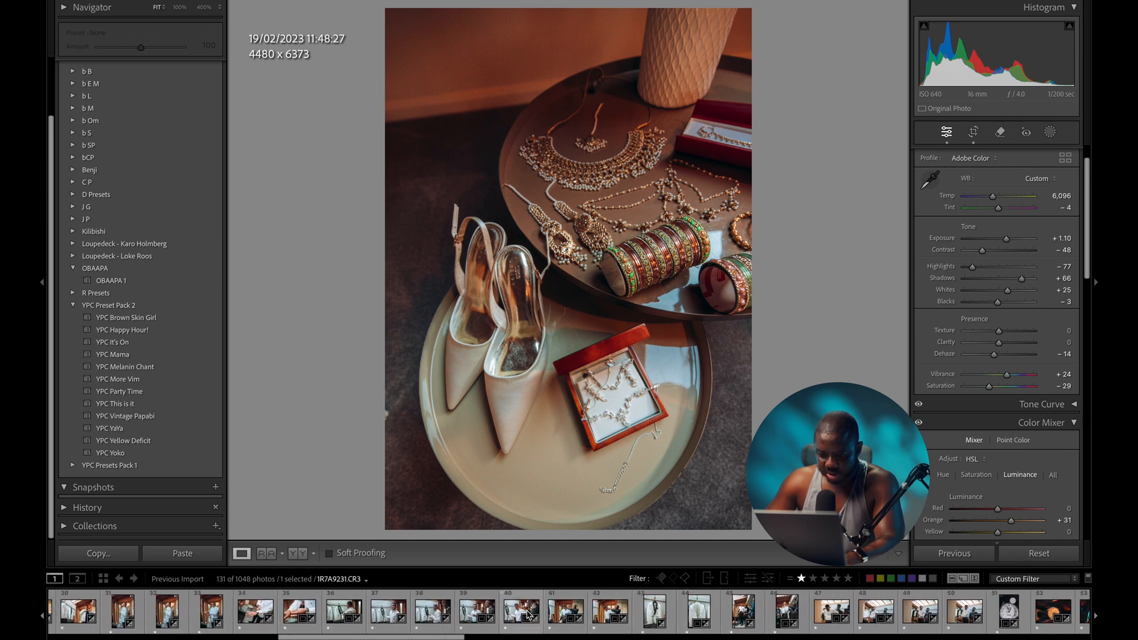
- Rate the photo of the groom getting dressed with his father three stars
click(562, 610)
key(Left)
key(Left)
key(Left)
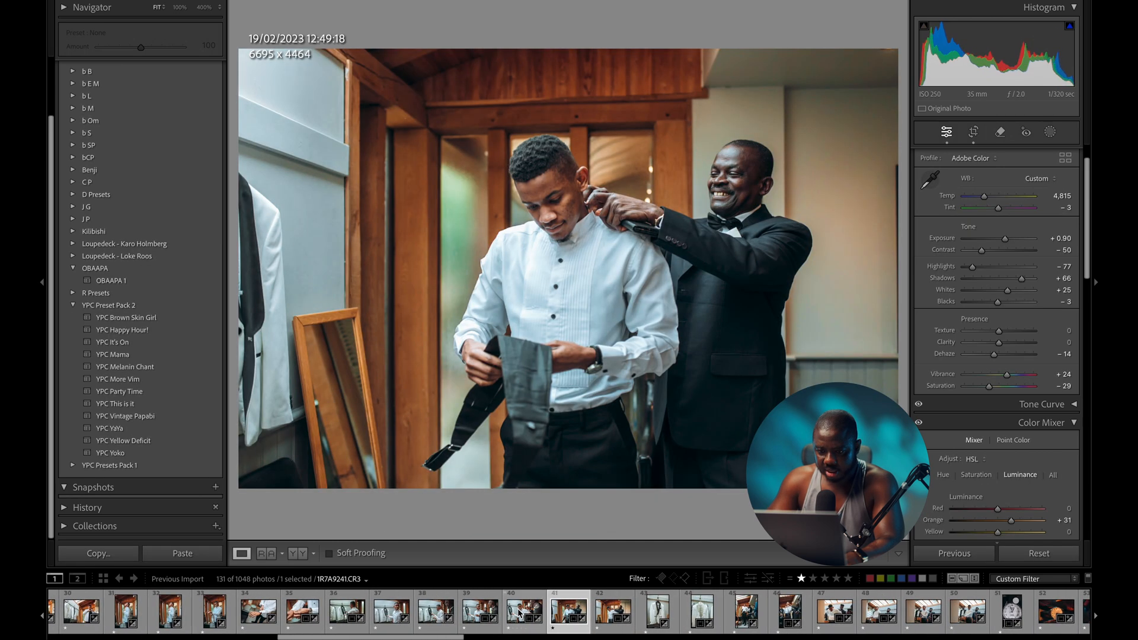
key(Right)
key(Right)
key(Right)
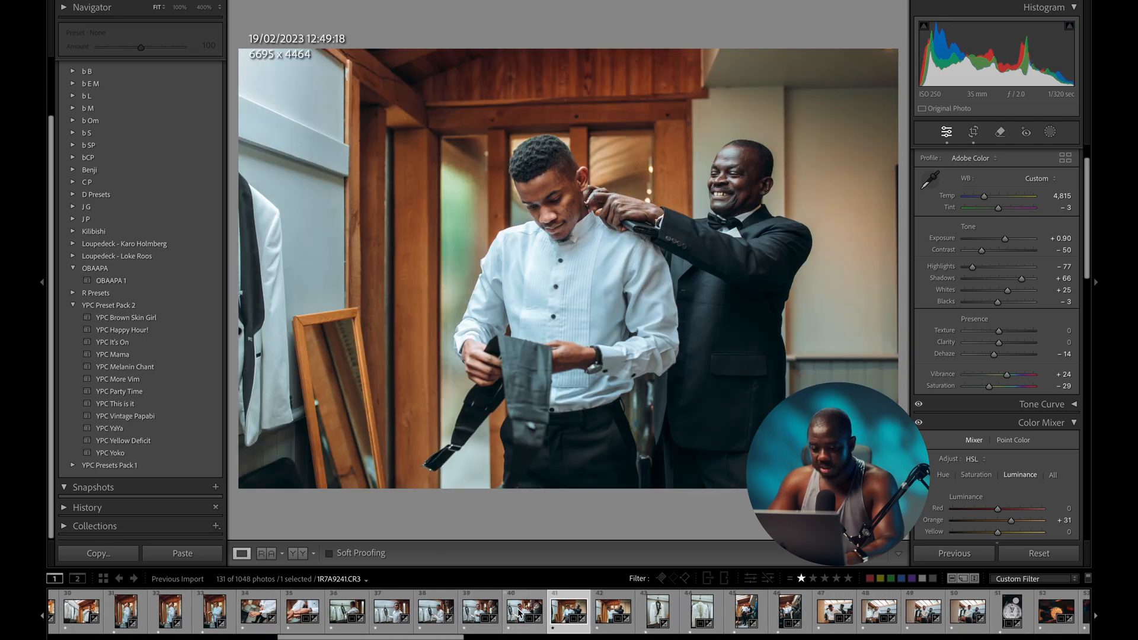
key(3)
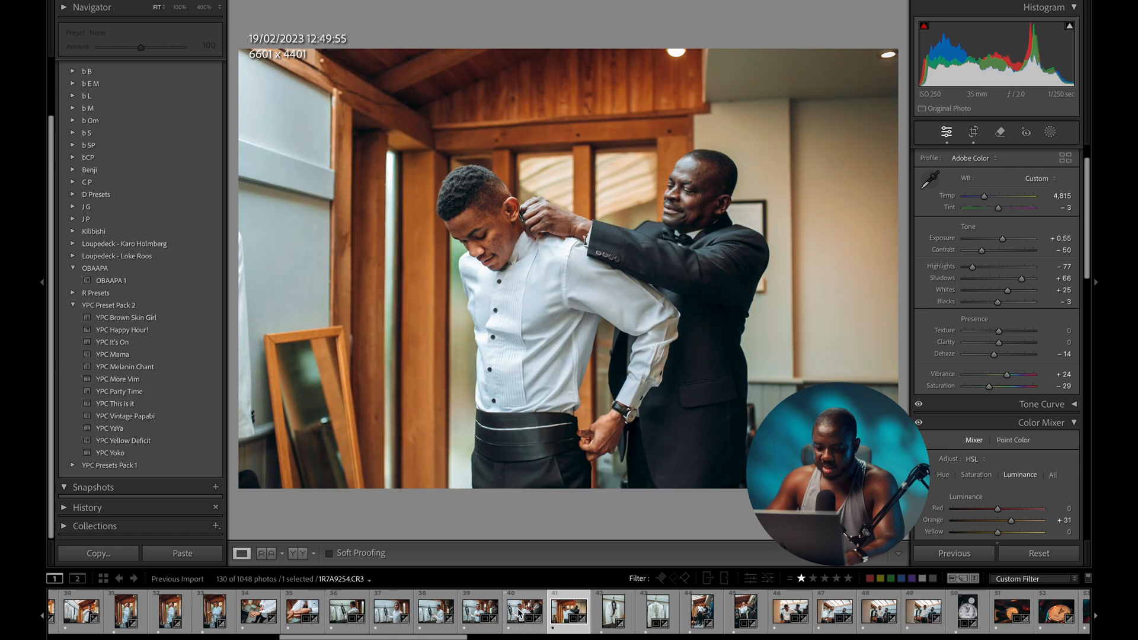
- Rate the seated bride-with-bouquet portrait three stars
scroll(741, 616, down, 3)
scroll(741, 616, down, 5)
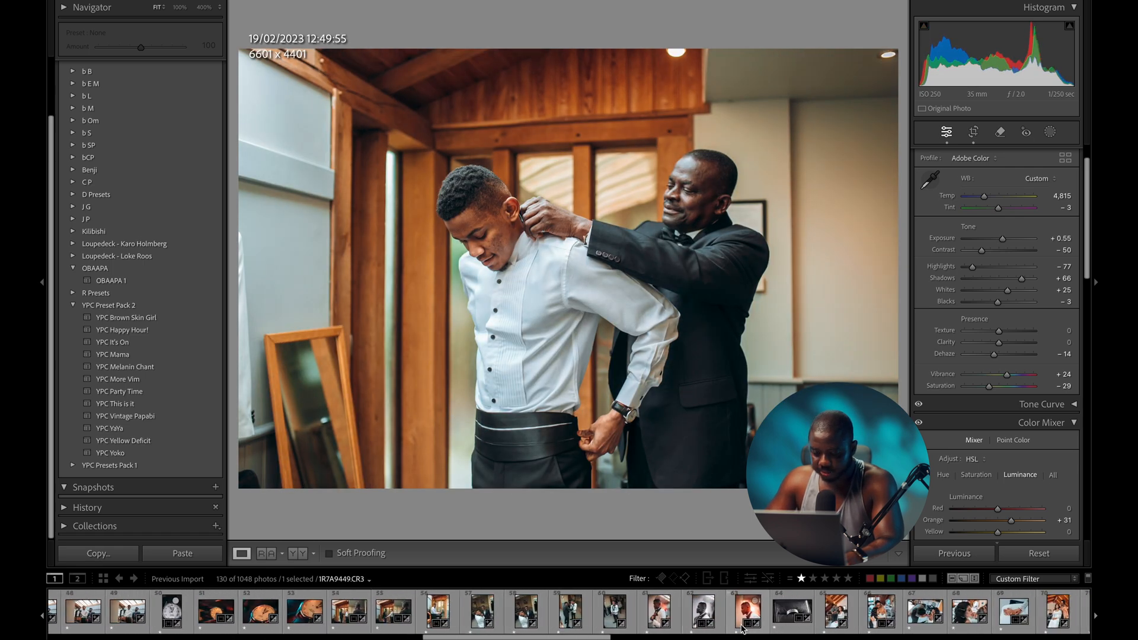
scroll(741, 628, down, 2)
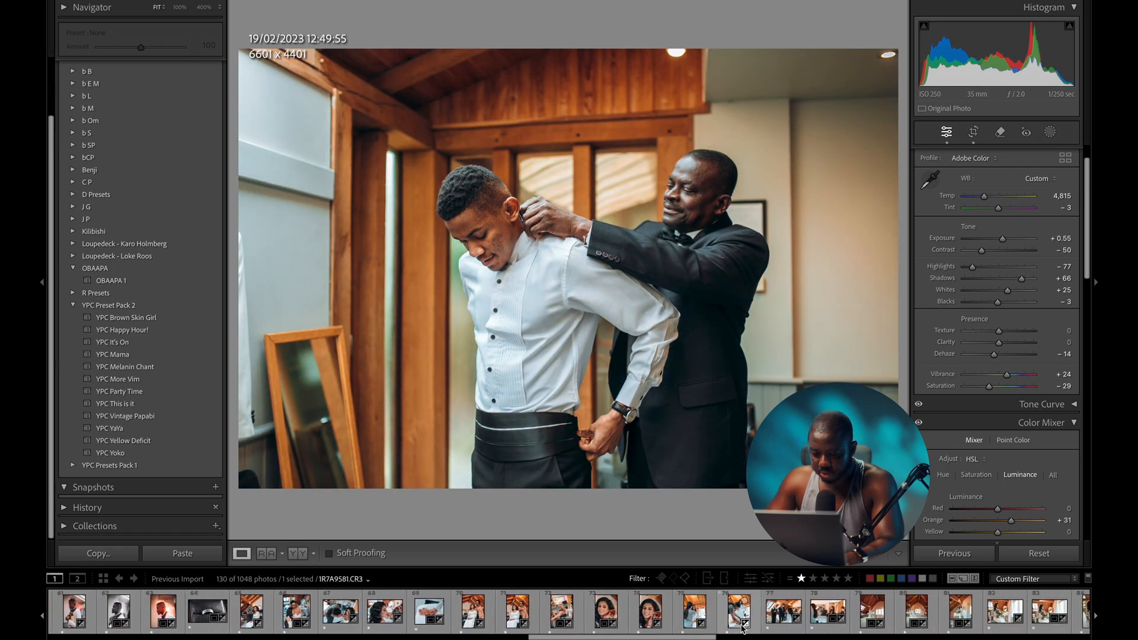
click(648, 616)
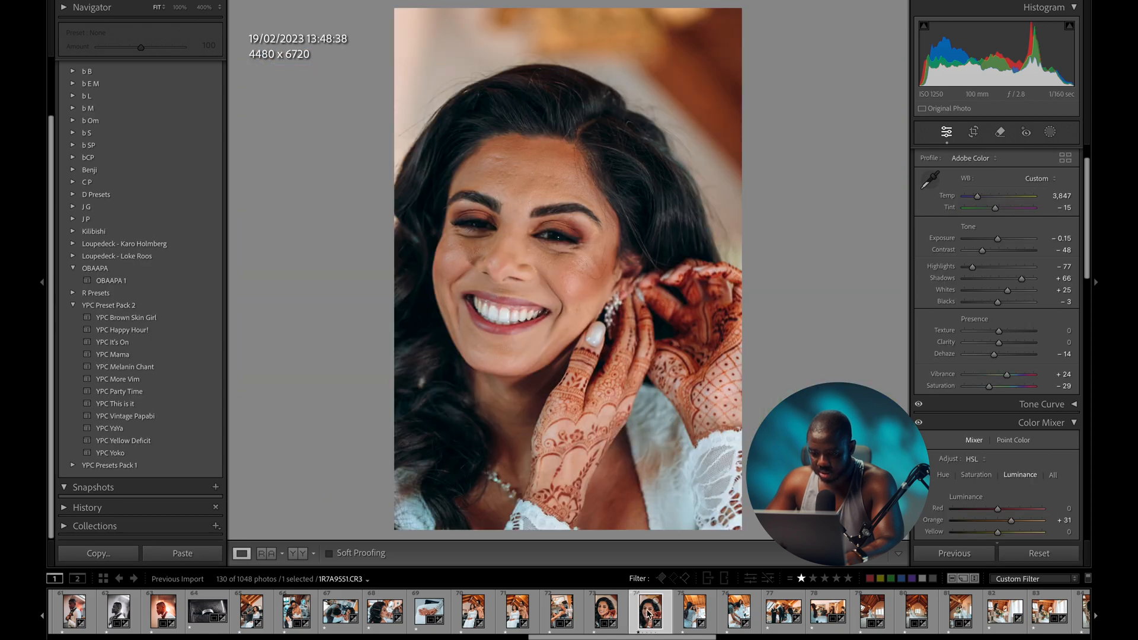
scroll(648, 616, down, 2)
click(860, 610)
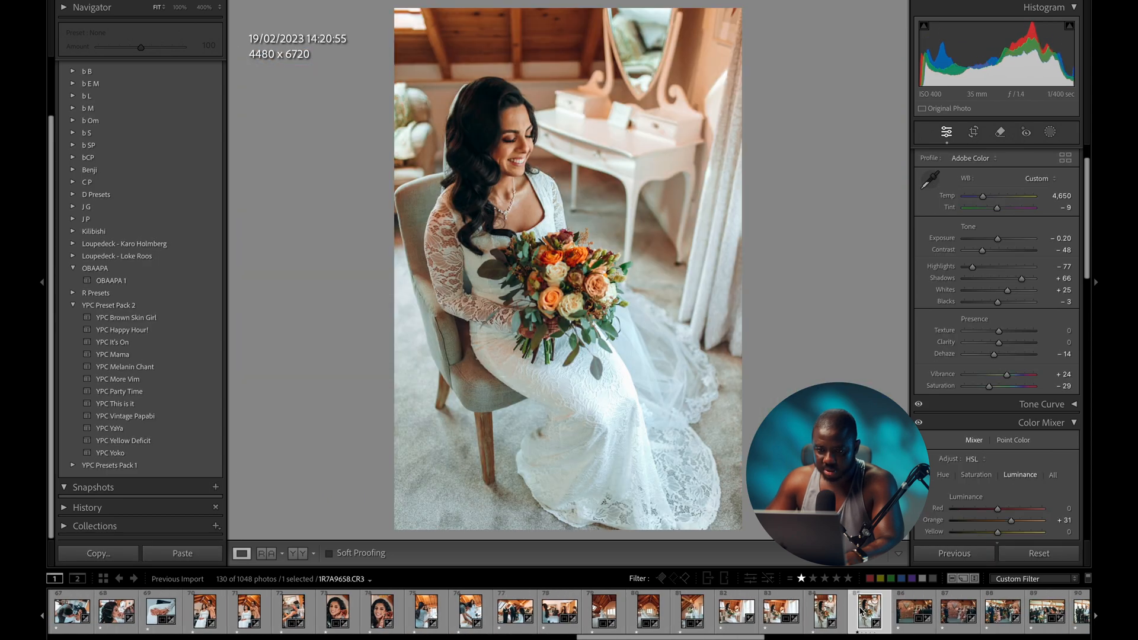
click(836, 614)
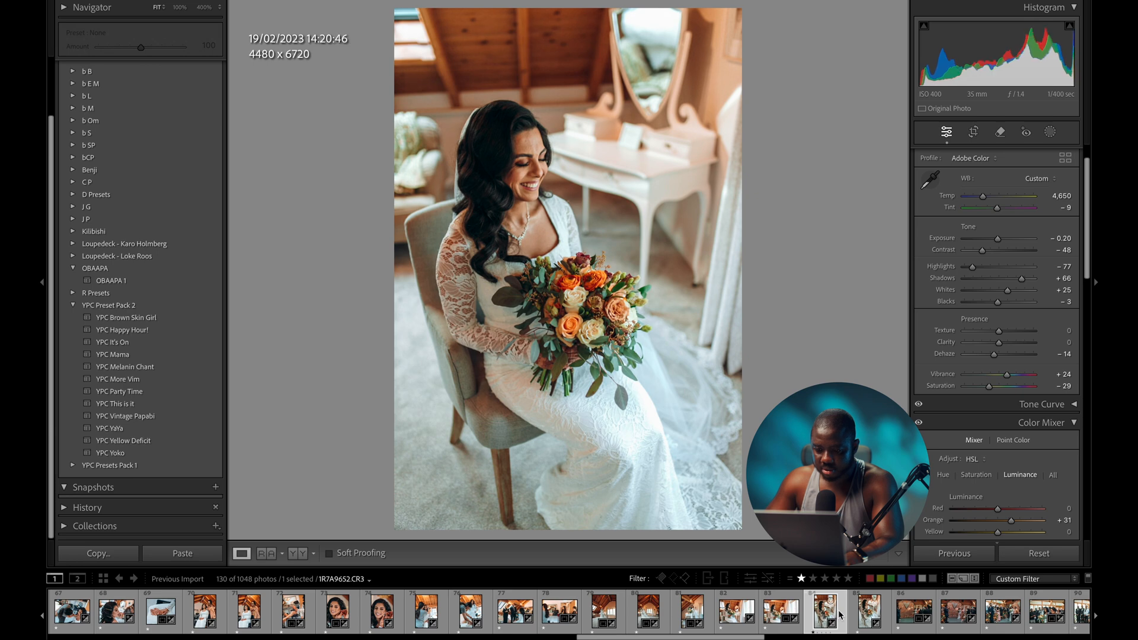
click(867, 616)
key(3)
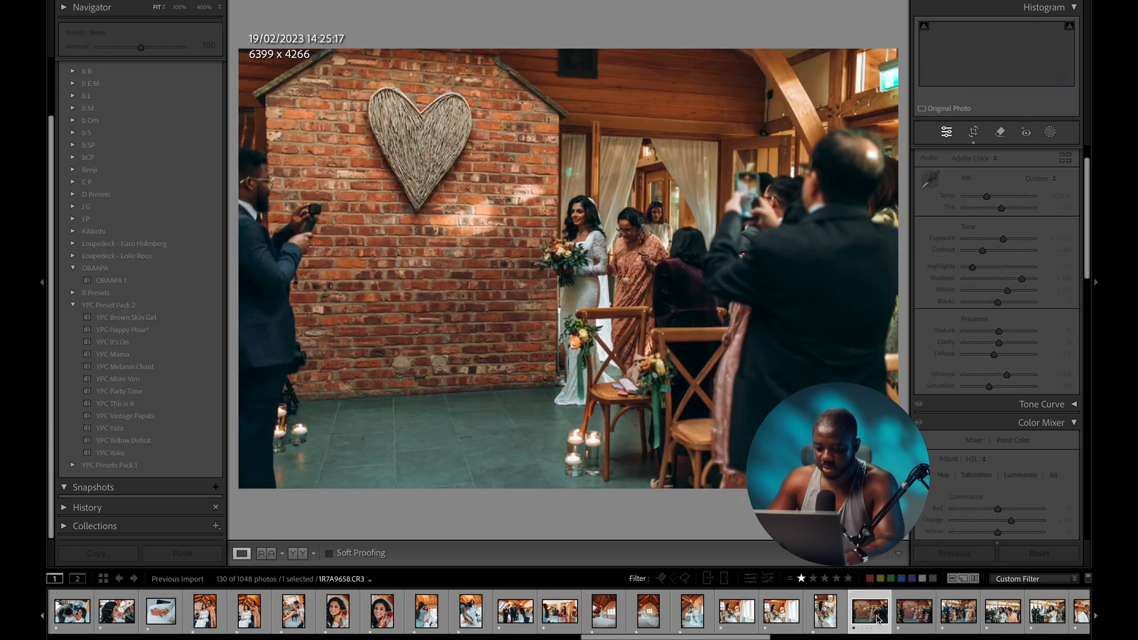
- Filter the filmstrip to show only the two-star photos
scroll(876, 616, down, 12)
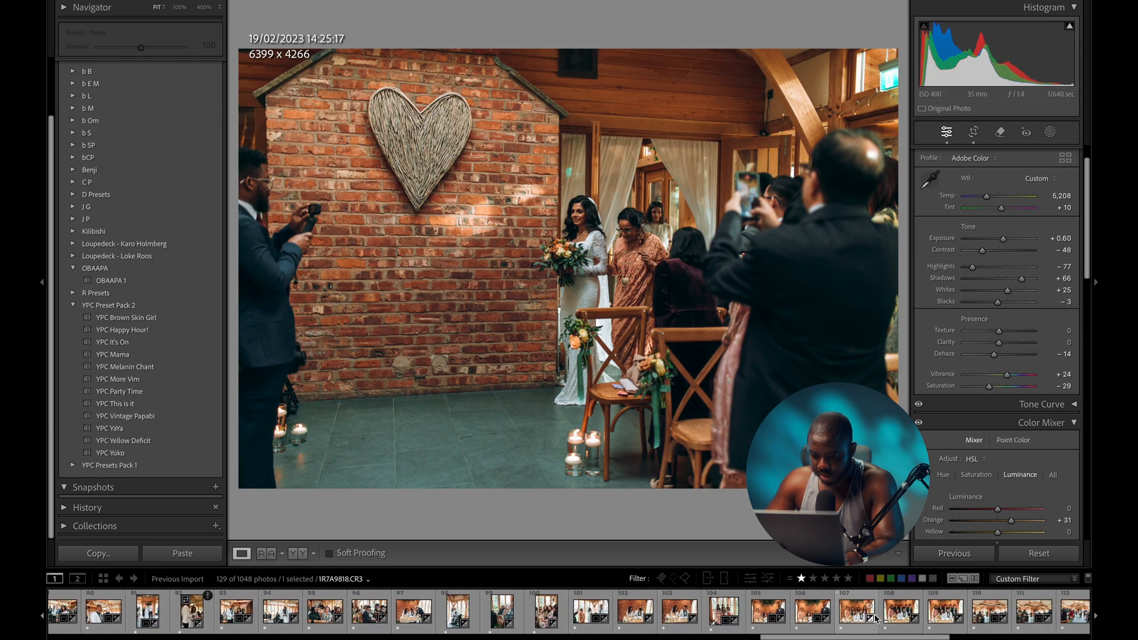
click(823, 617)
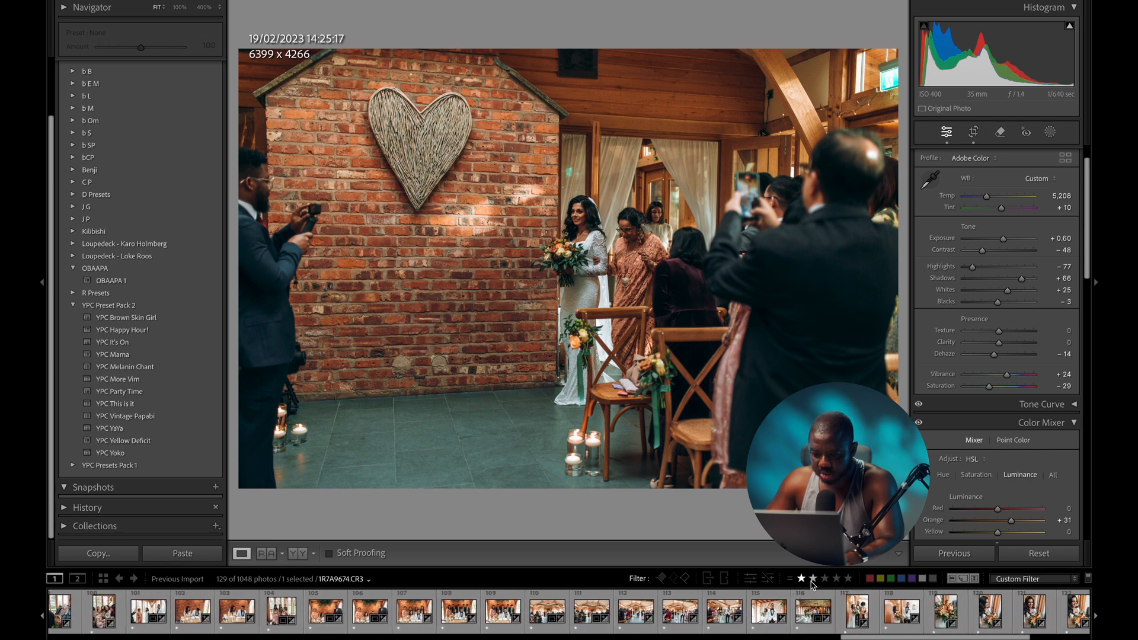
click(813, 579)
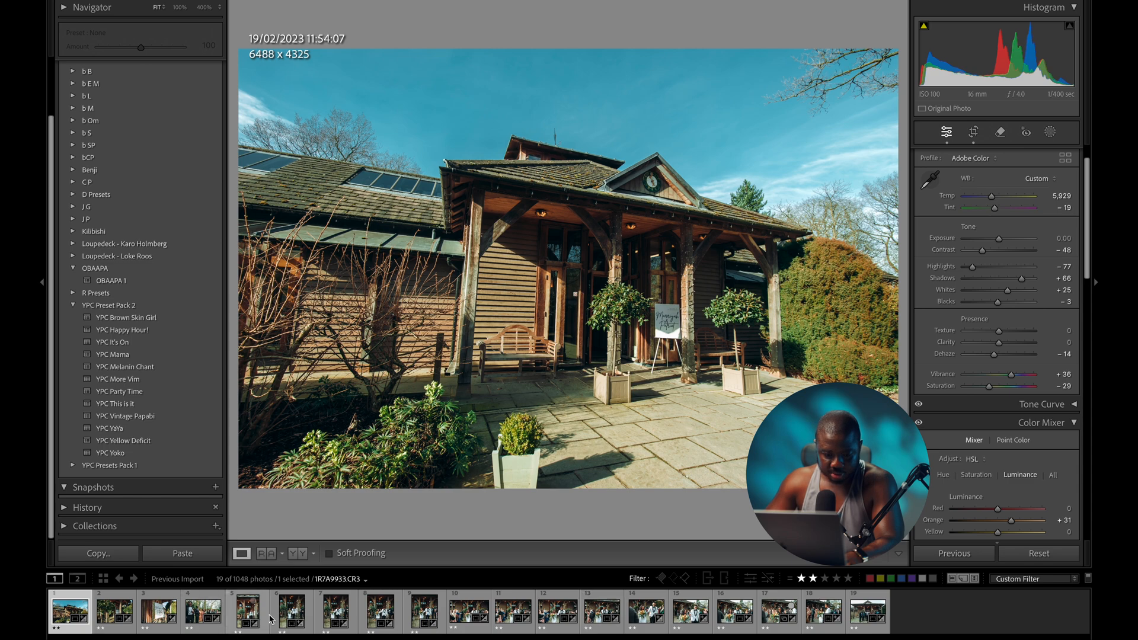
- Rate the couple's exit photo and the group photo outside the venue three stars
click(344, 613)
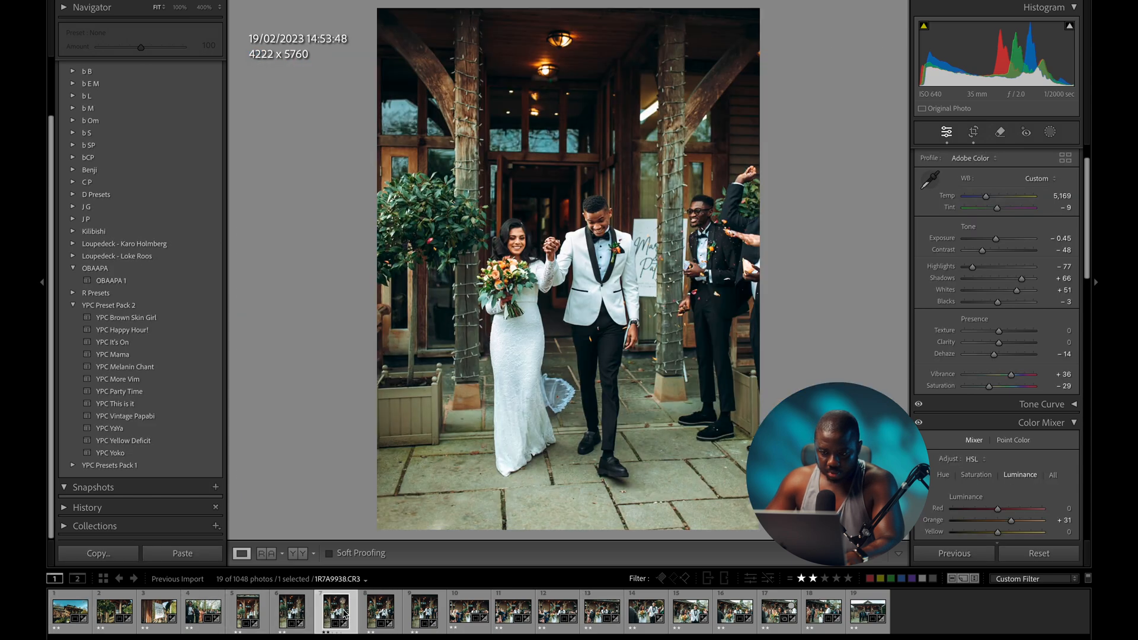
key(3)
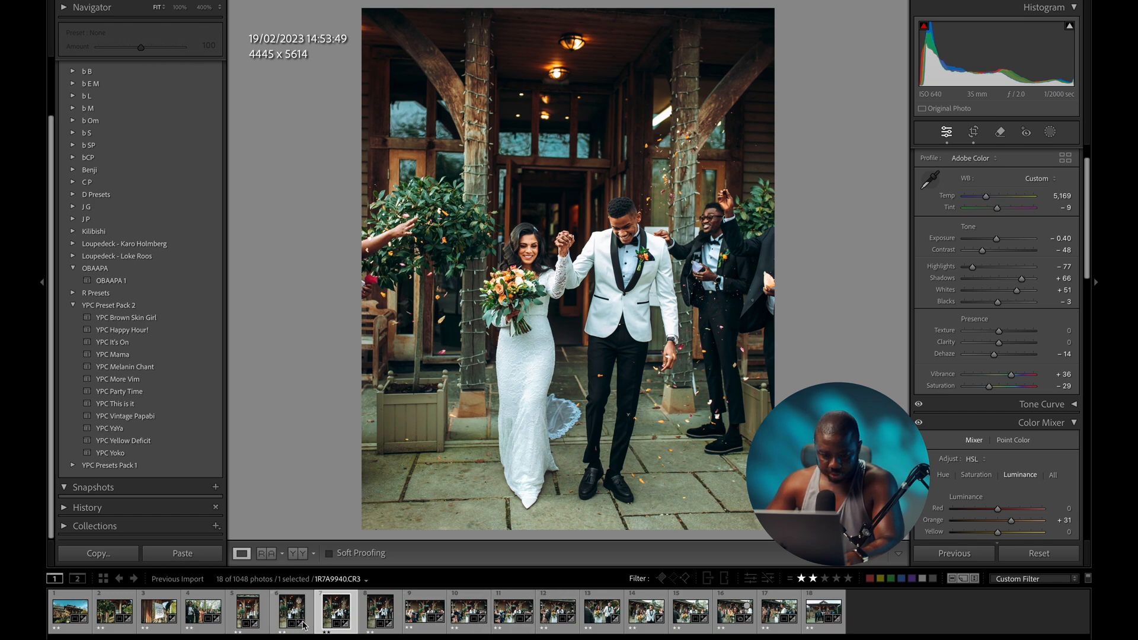
click(721, 617)
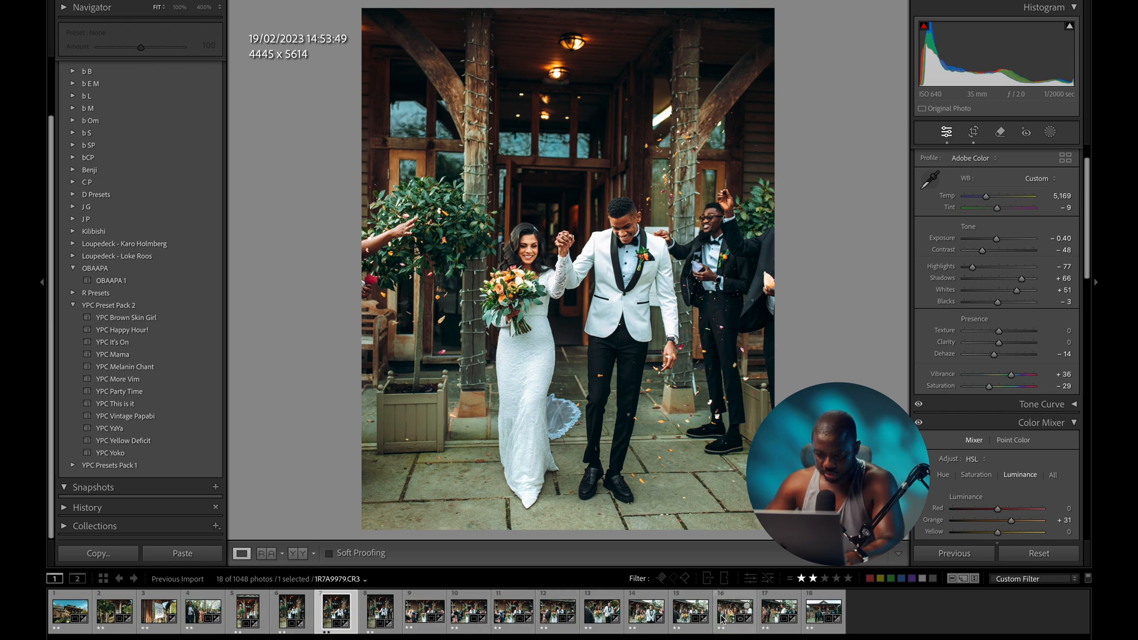
click(823, 610)
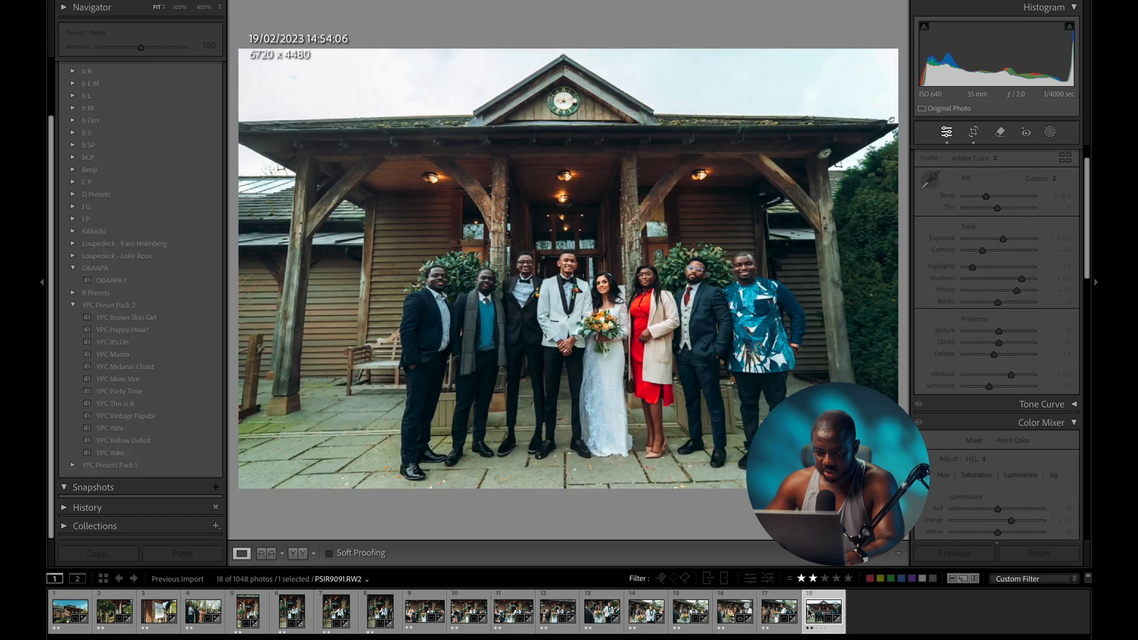
key(3)
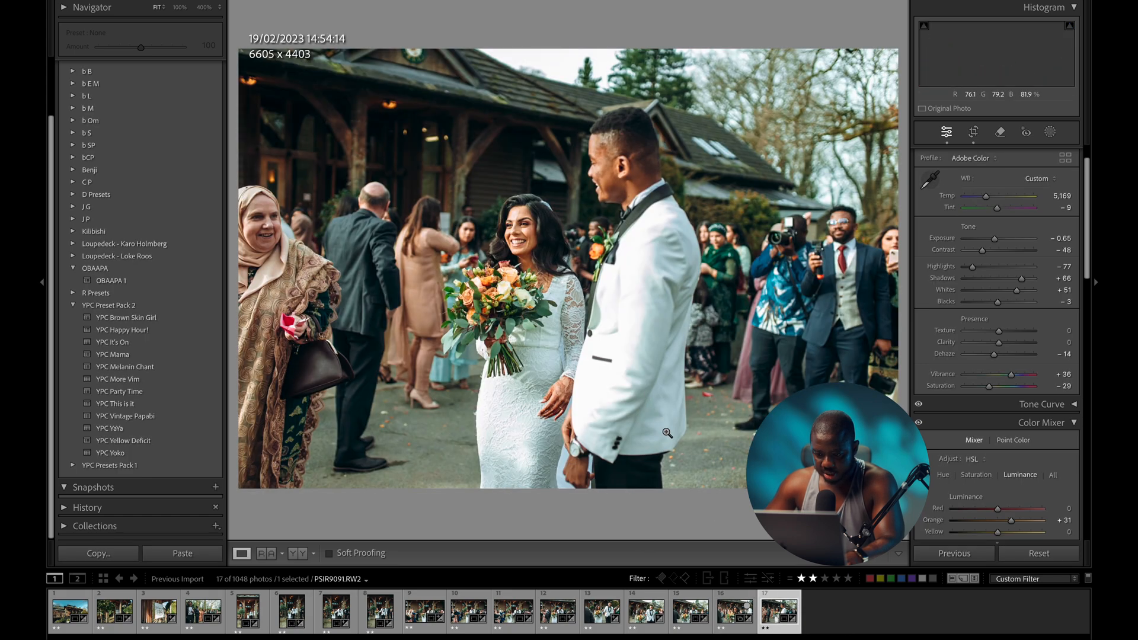
- Filter to the five three-star photos and bring up Edit In for the seated bride portrait
click(825, 578)
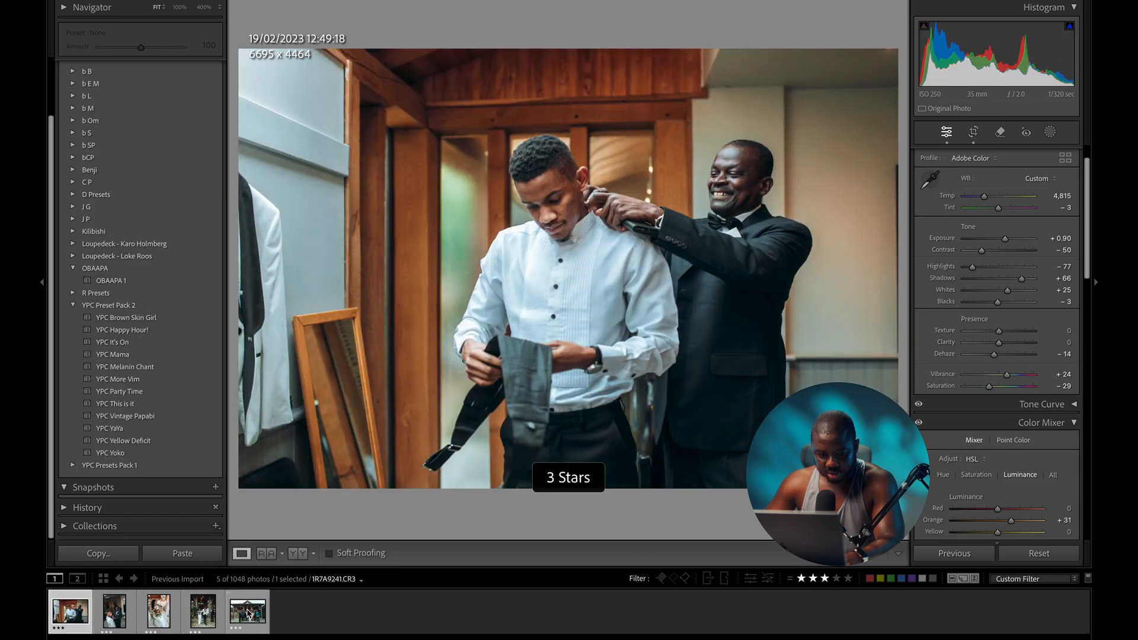
click(424, 606)
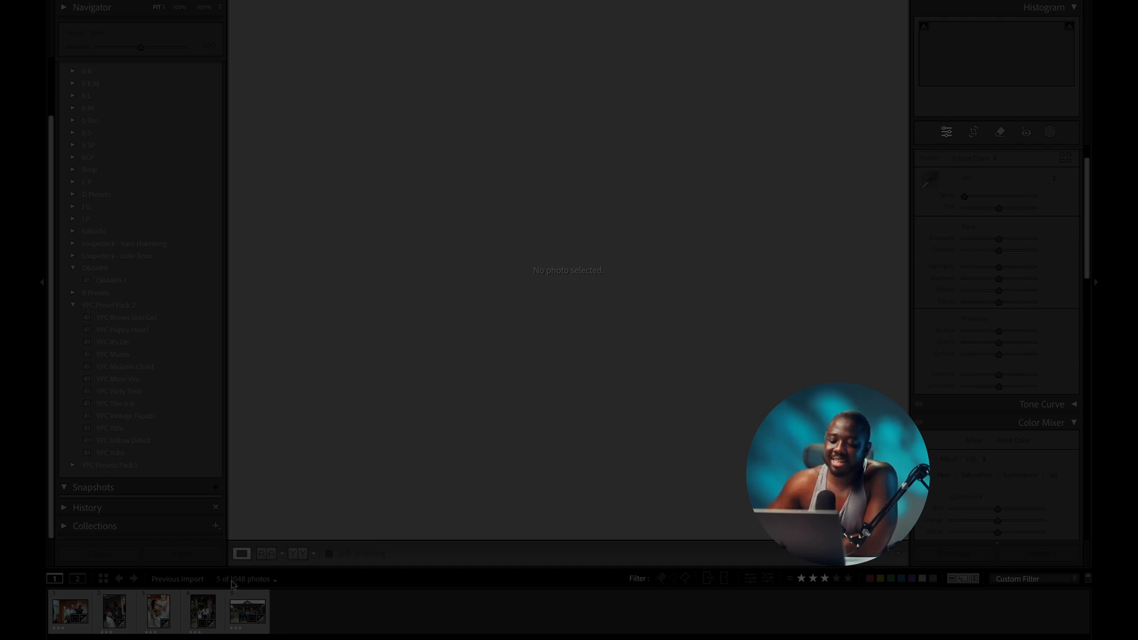
click(62, 615)
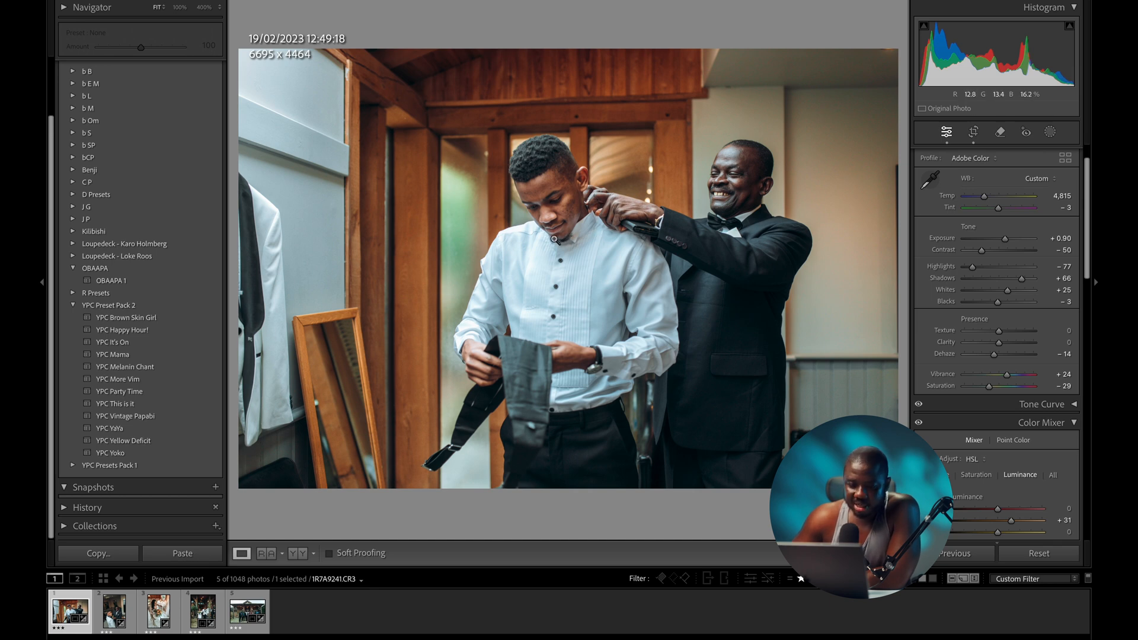
click(159, 611)
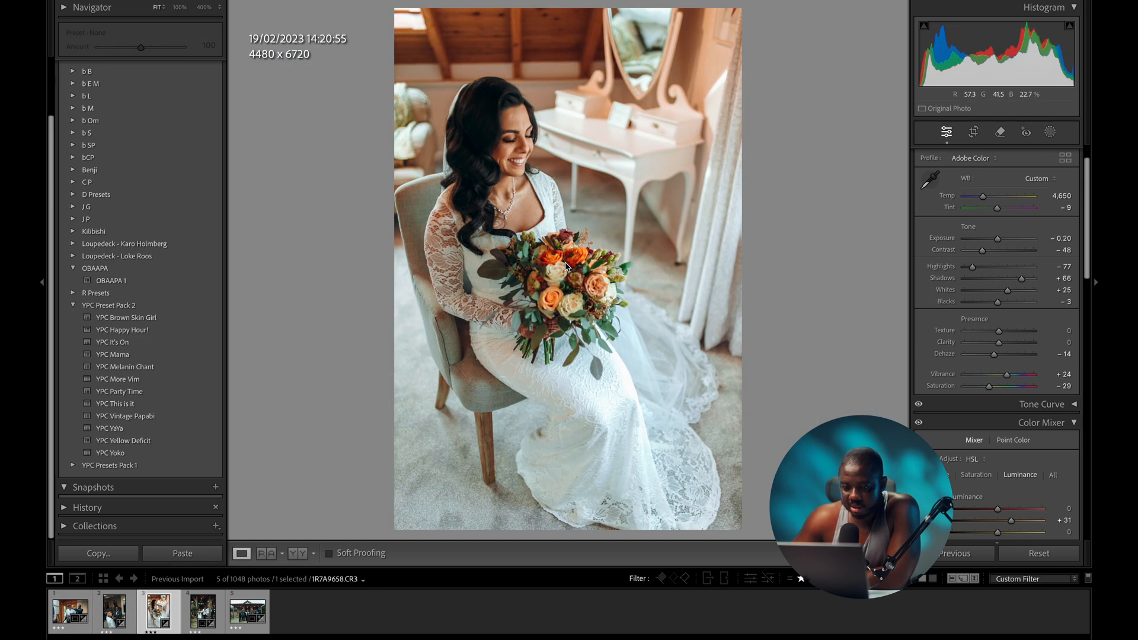
right_click(564, 231)
mouse_move(592, 348)
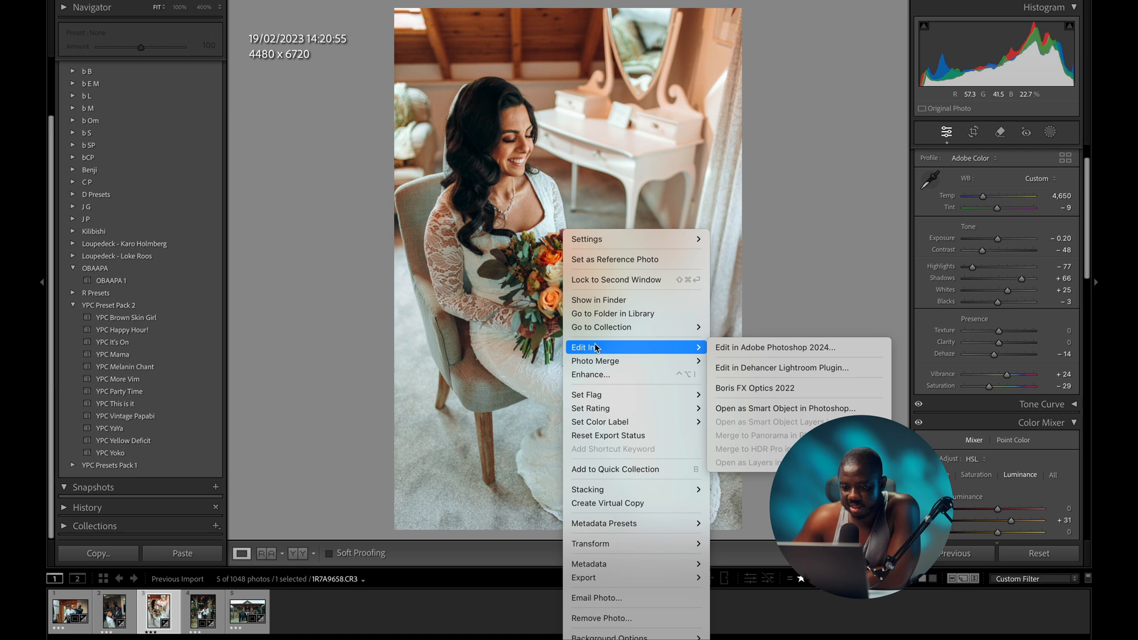
- Send the seated bride portrait to Photoshop 2024, scrubby-zoom on it, then return to Lightroom
click(769, 351)
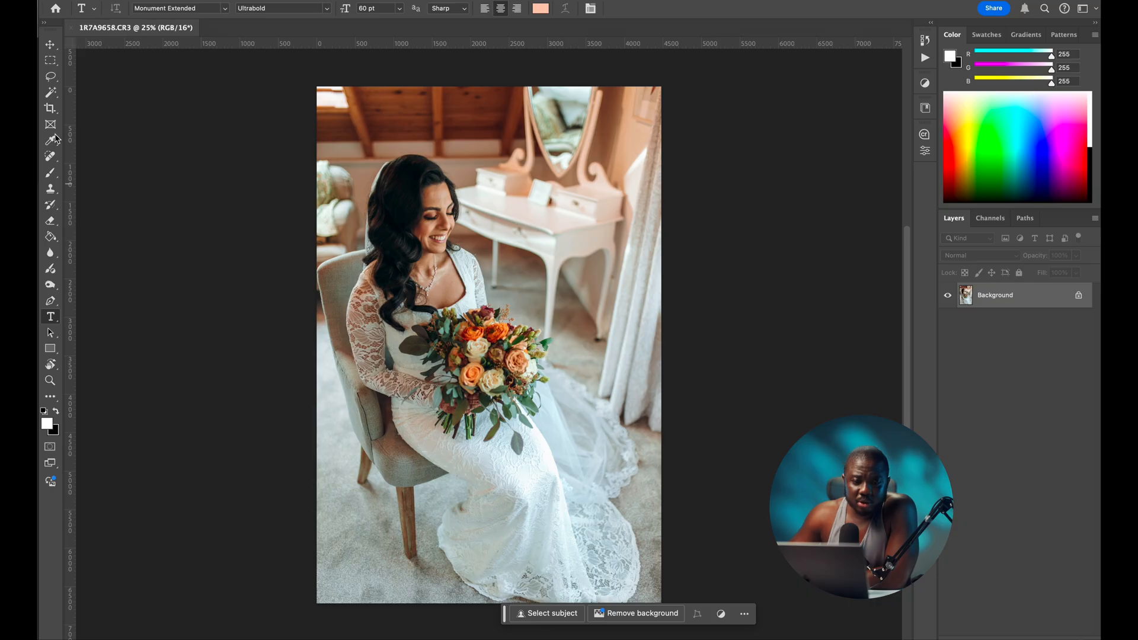
click(51, 380)
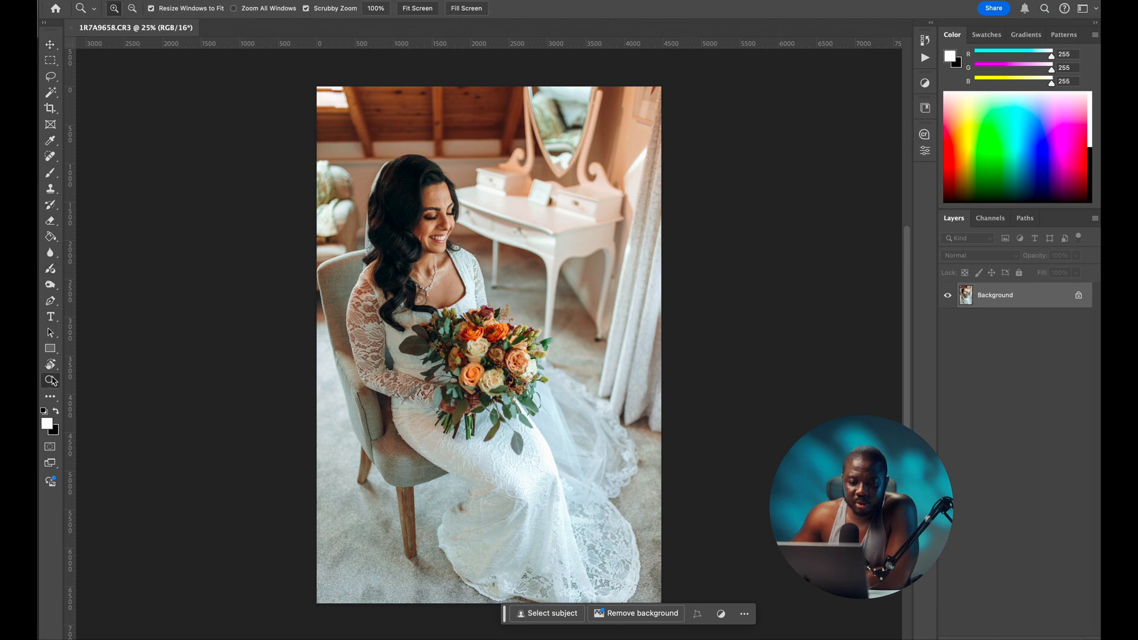
drag(439, 211, 438, 251)
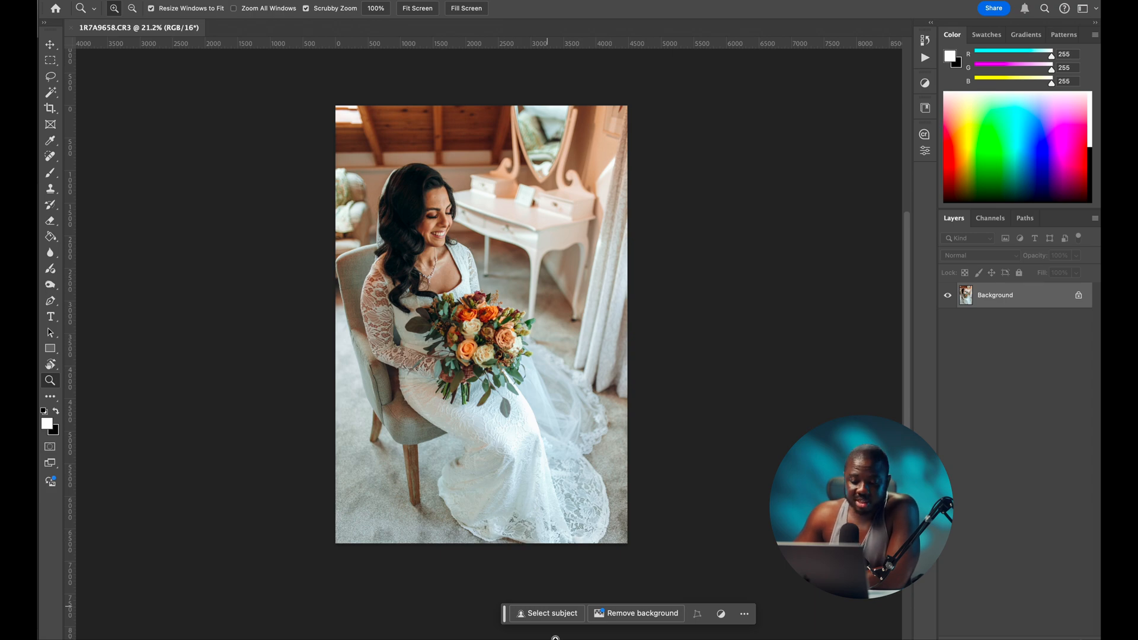
mouse_move(580, 625)
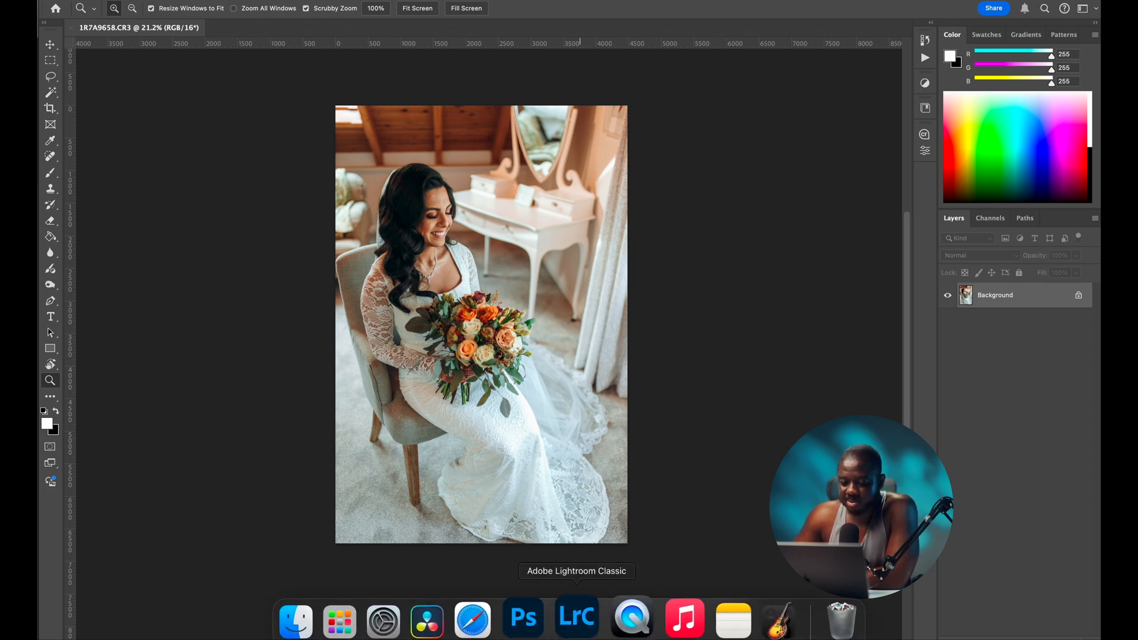
click(582, 622)
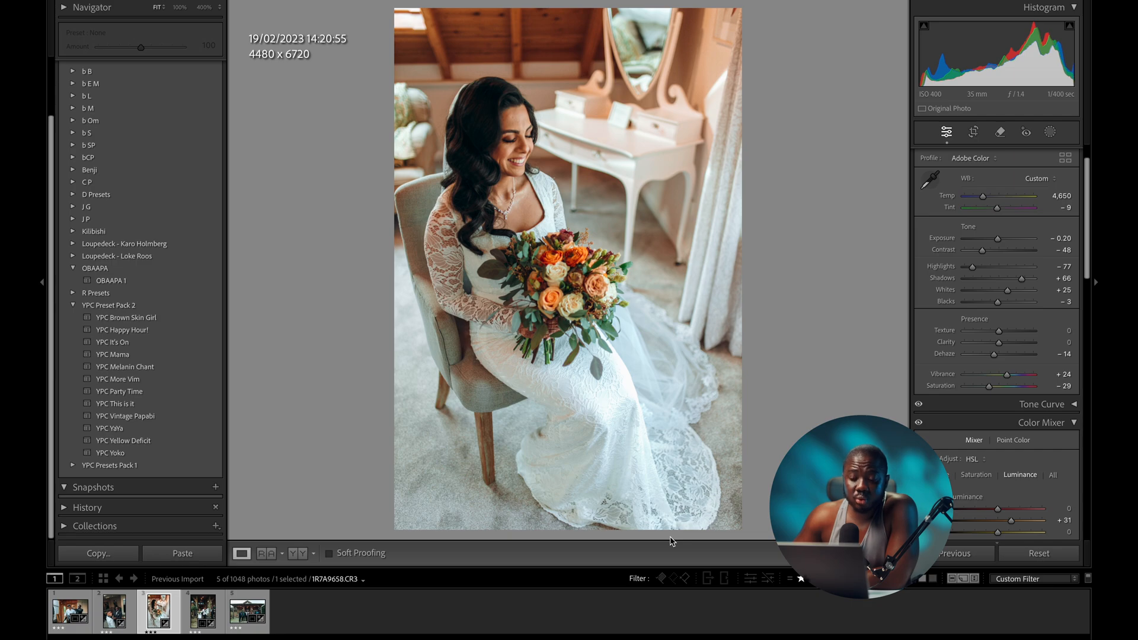
- Deselect all photos by clicking empty space in the filmstrip
click(302, 615)
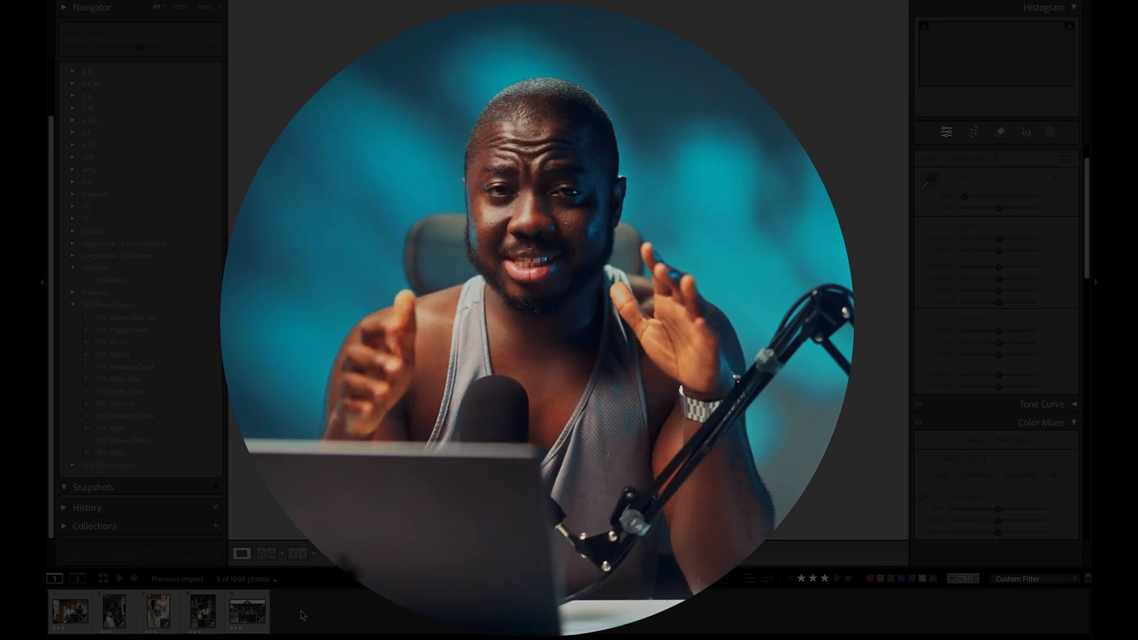